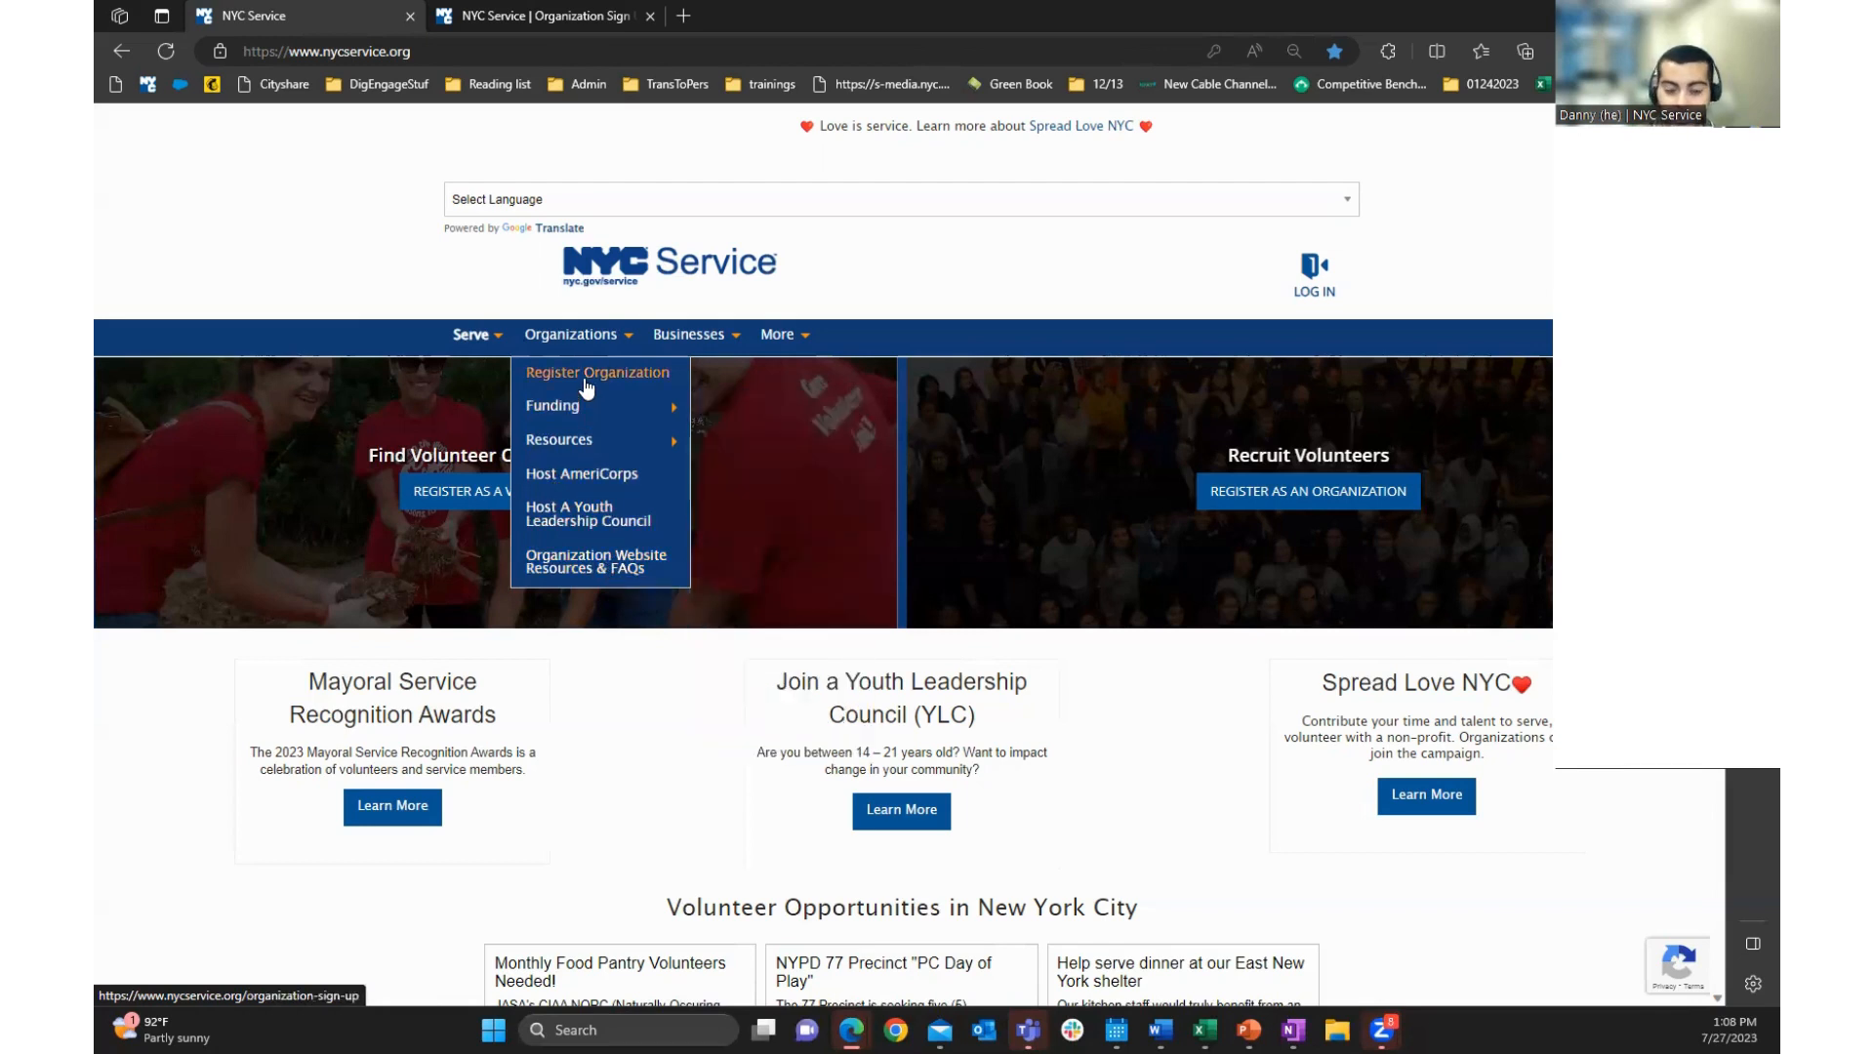
Review the organization sign-up form's basic info, public contact info and primary contact details
click(533, 9)
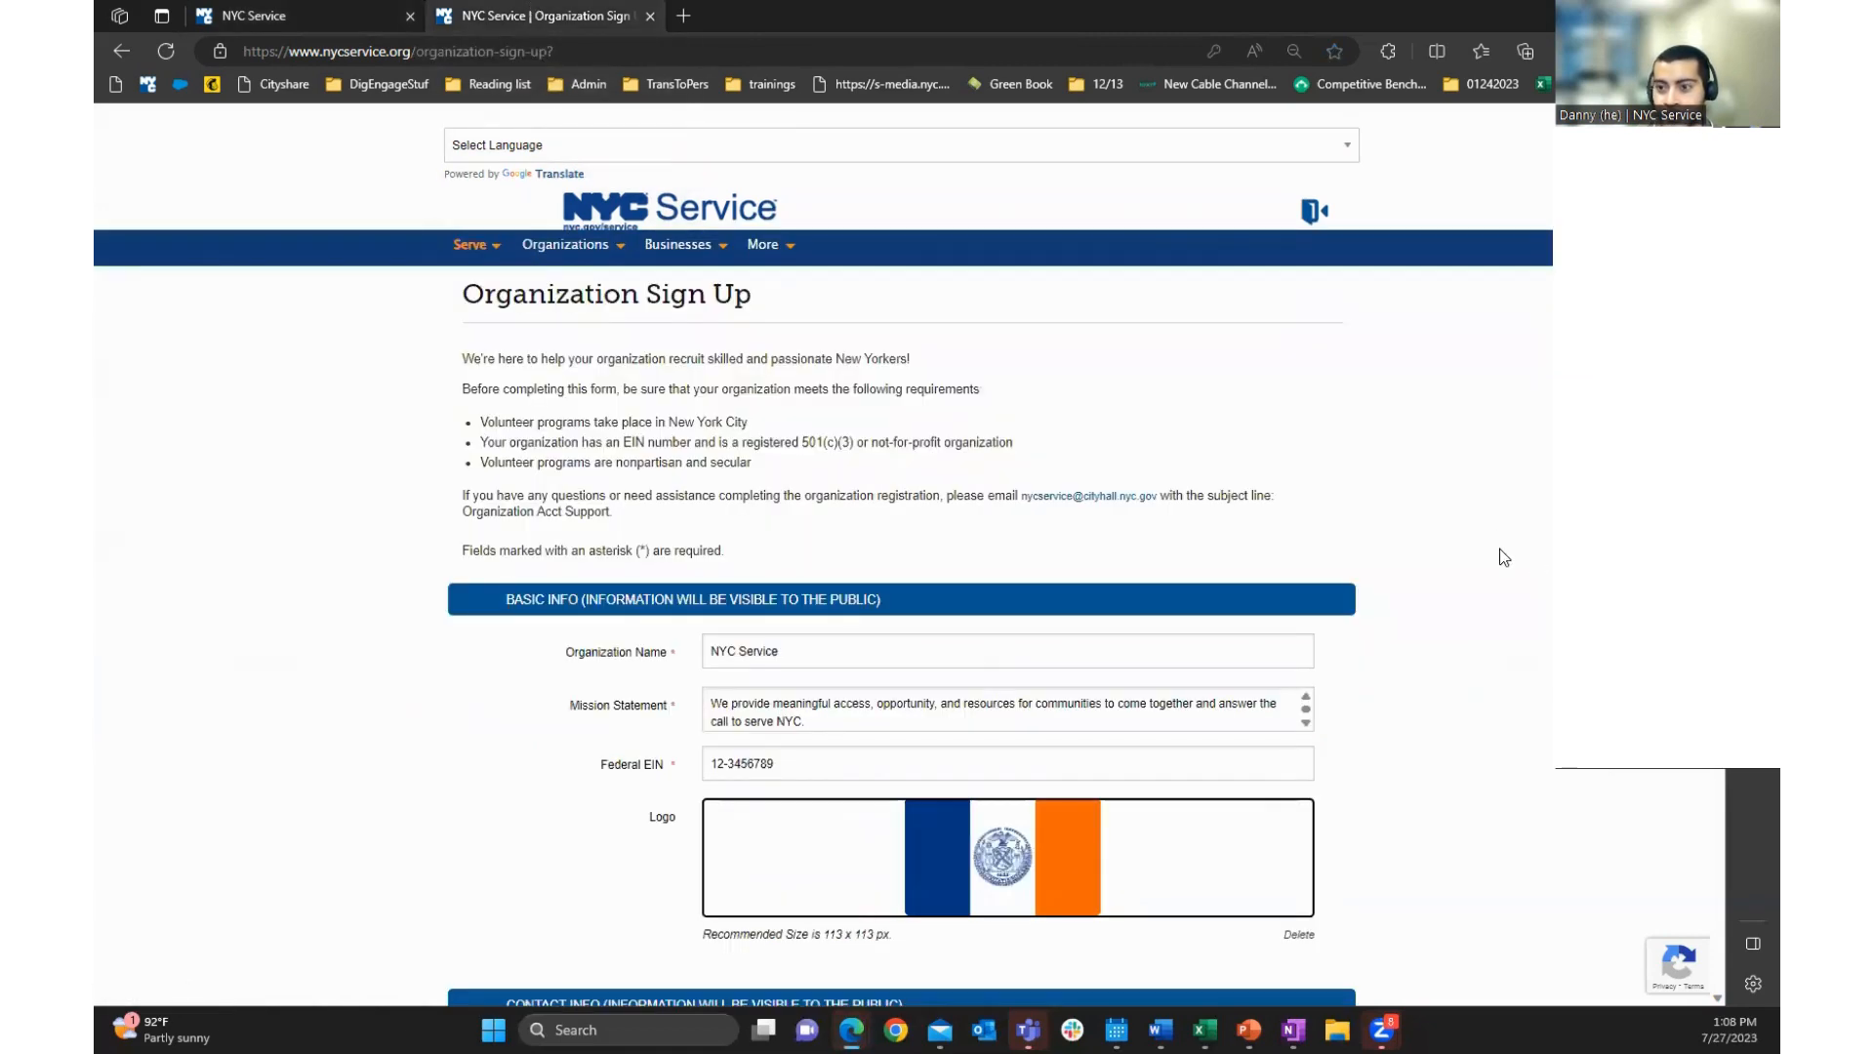
scroll(1502, 556, down, 3)
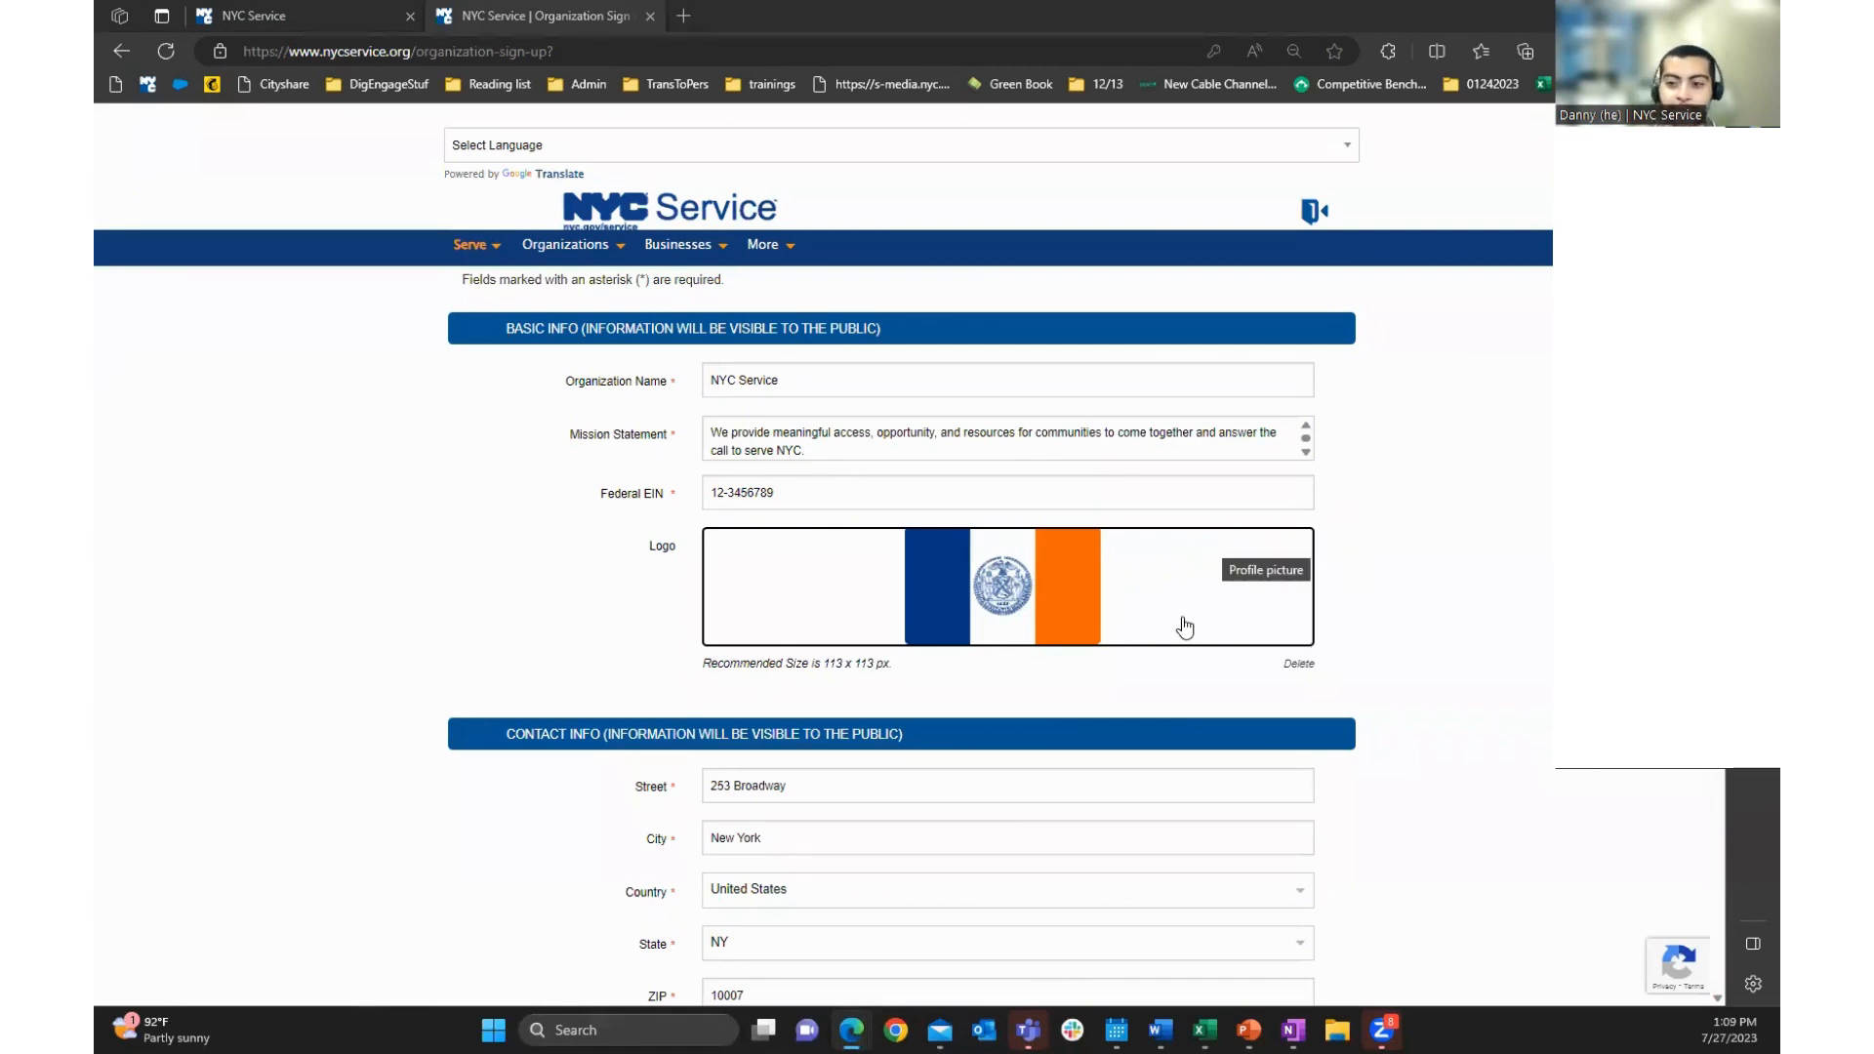
scroll(1181, 628, down, 3)
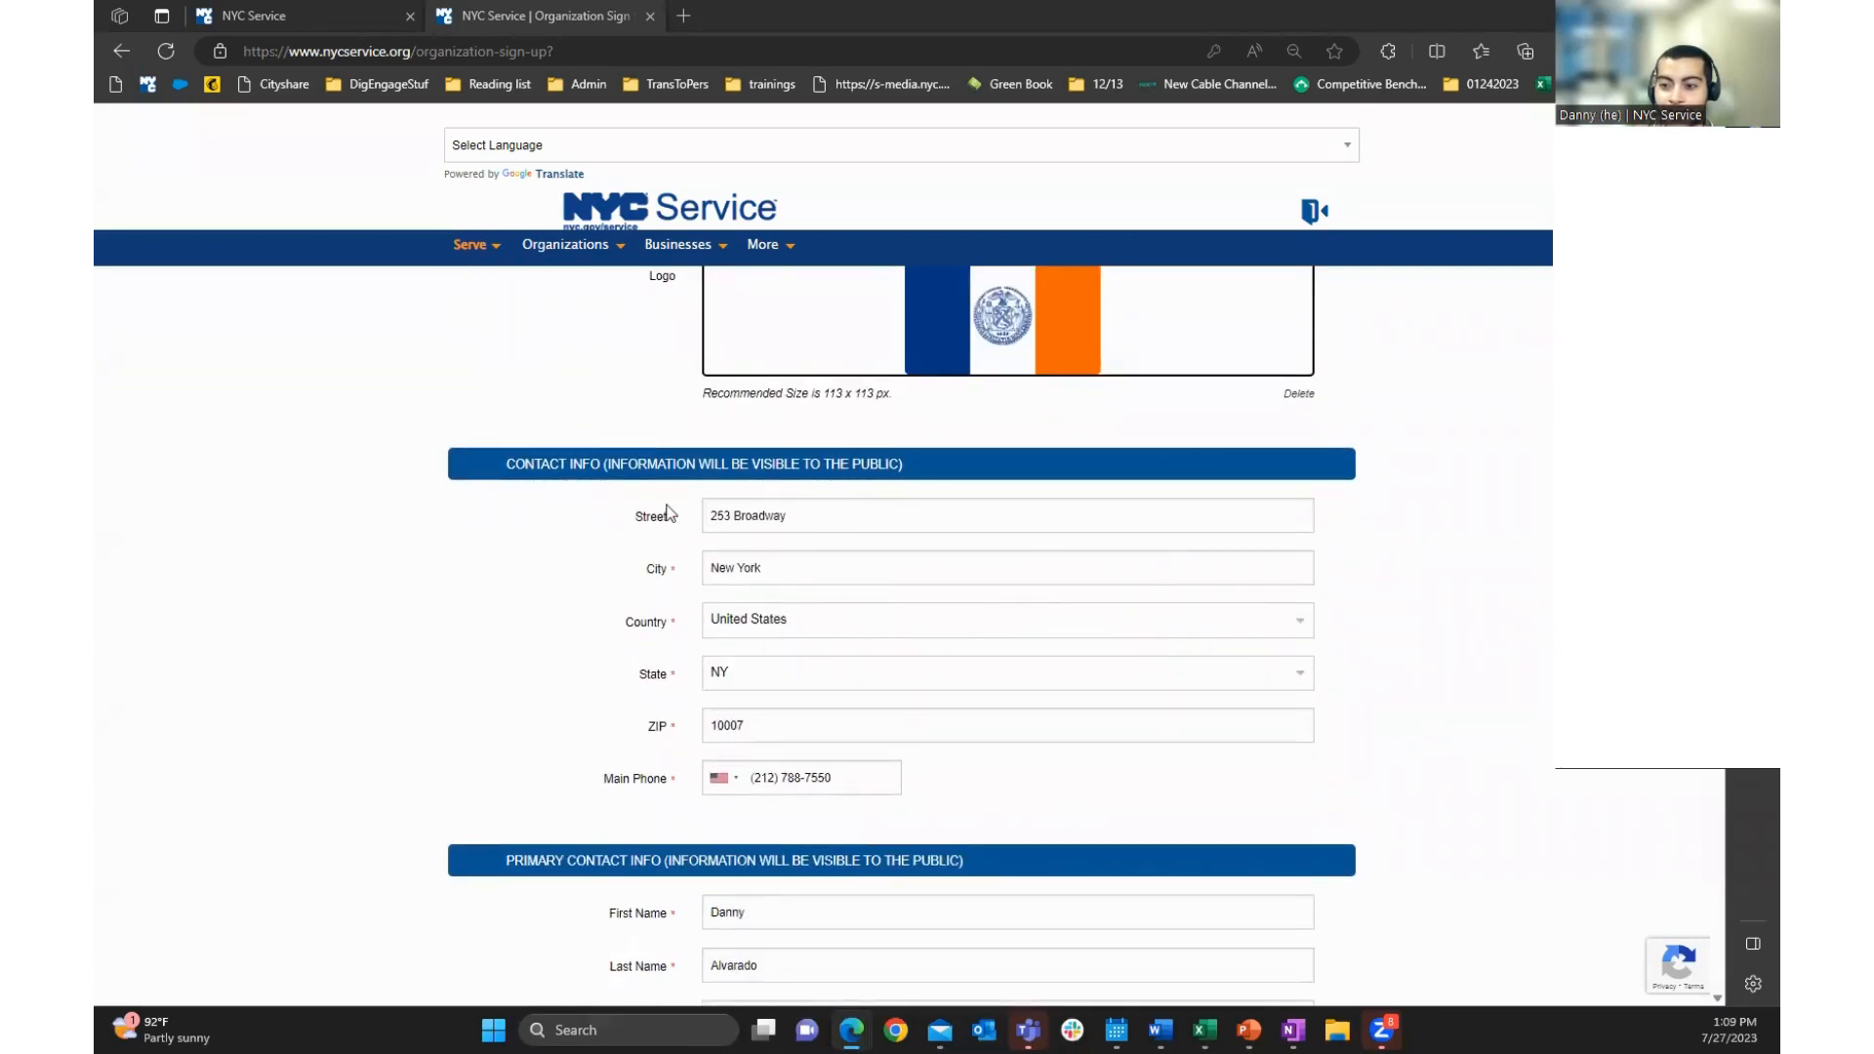
scroll(781, 778, down, 4)
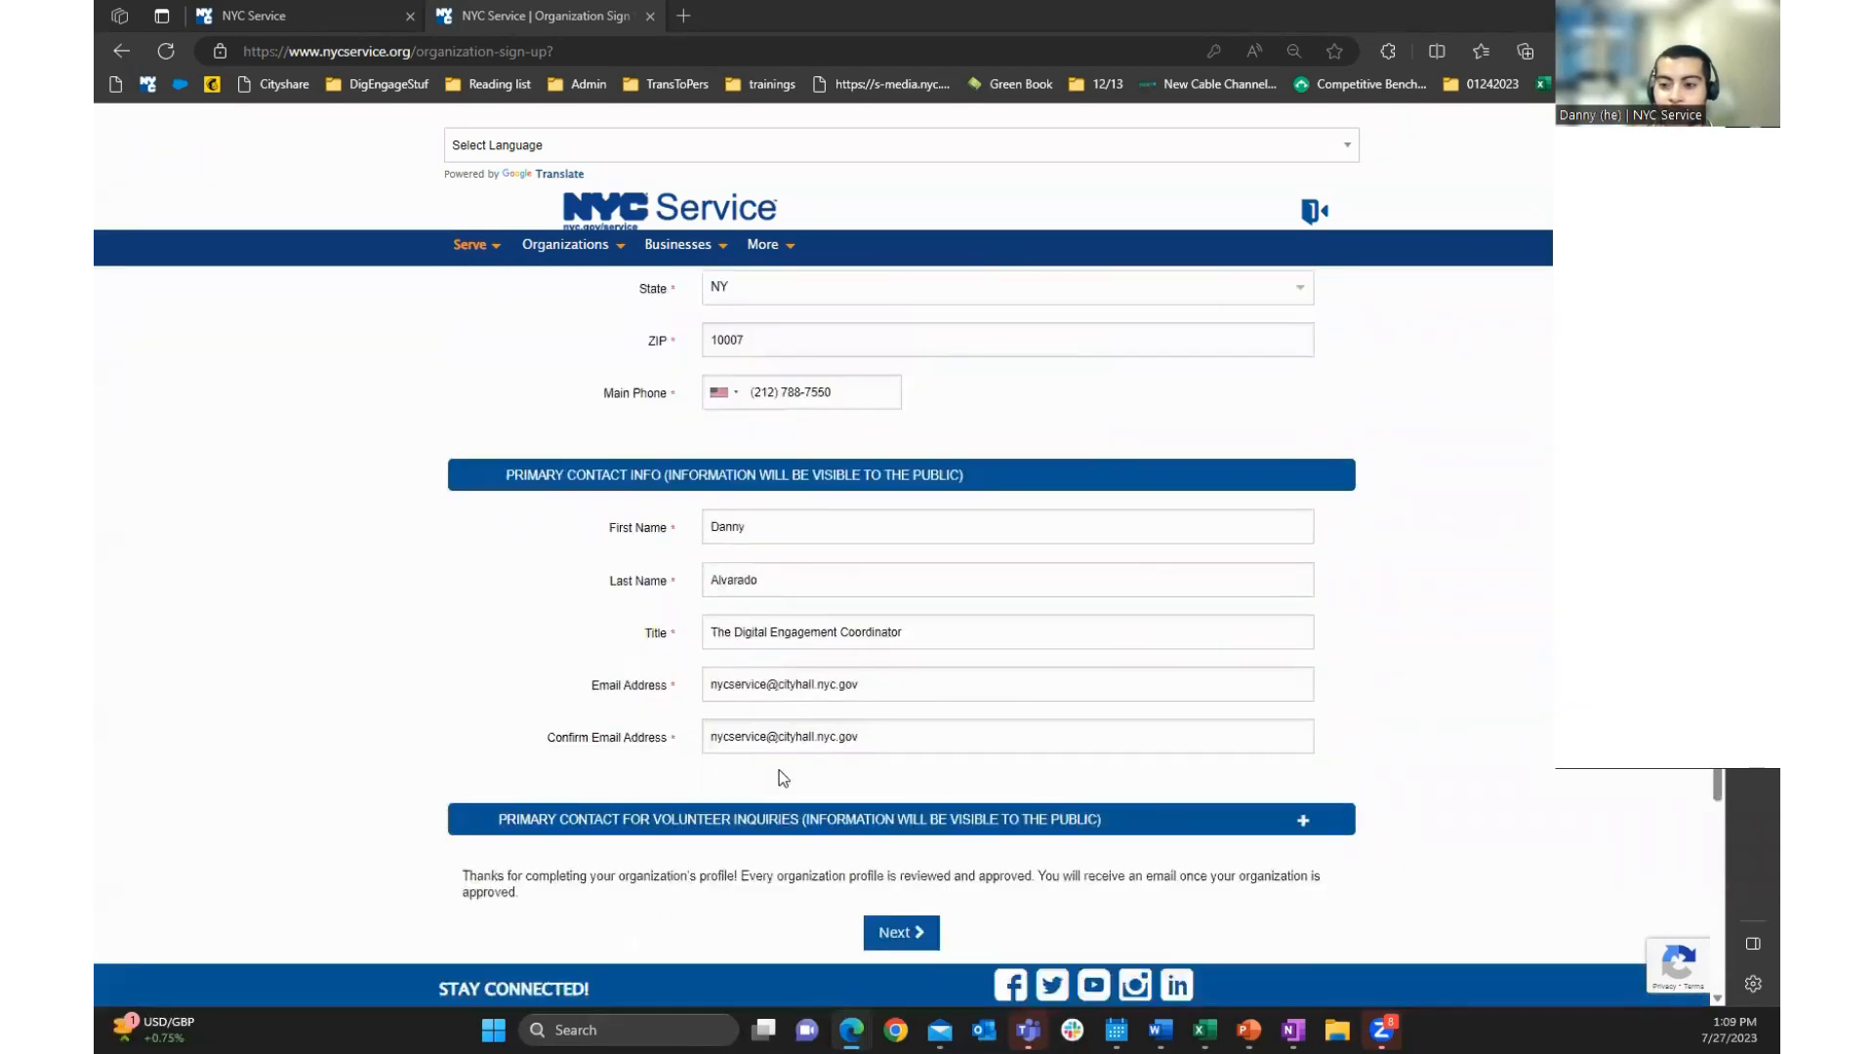
scroll(784, 776, down, 1)
scroll(787, 774, up, 2)
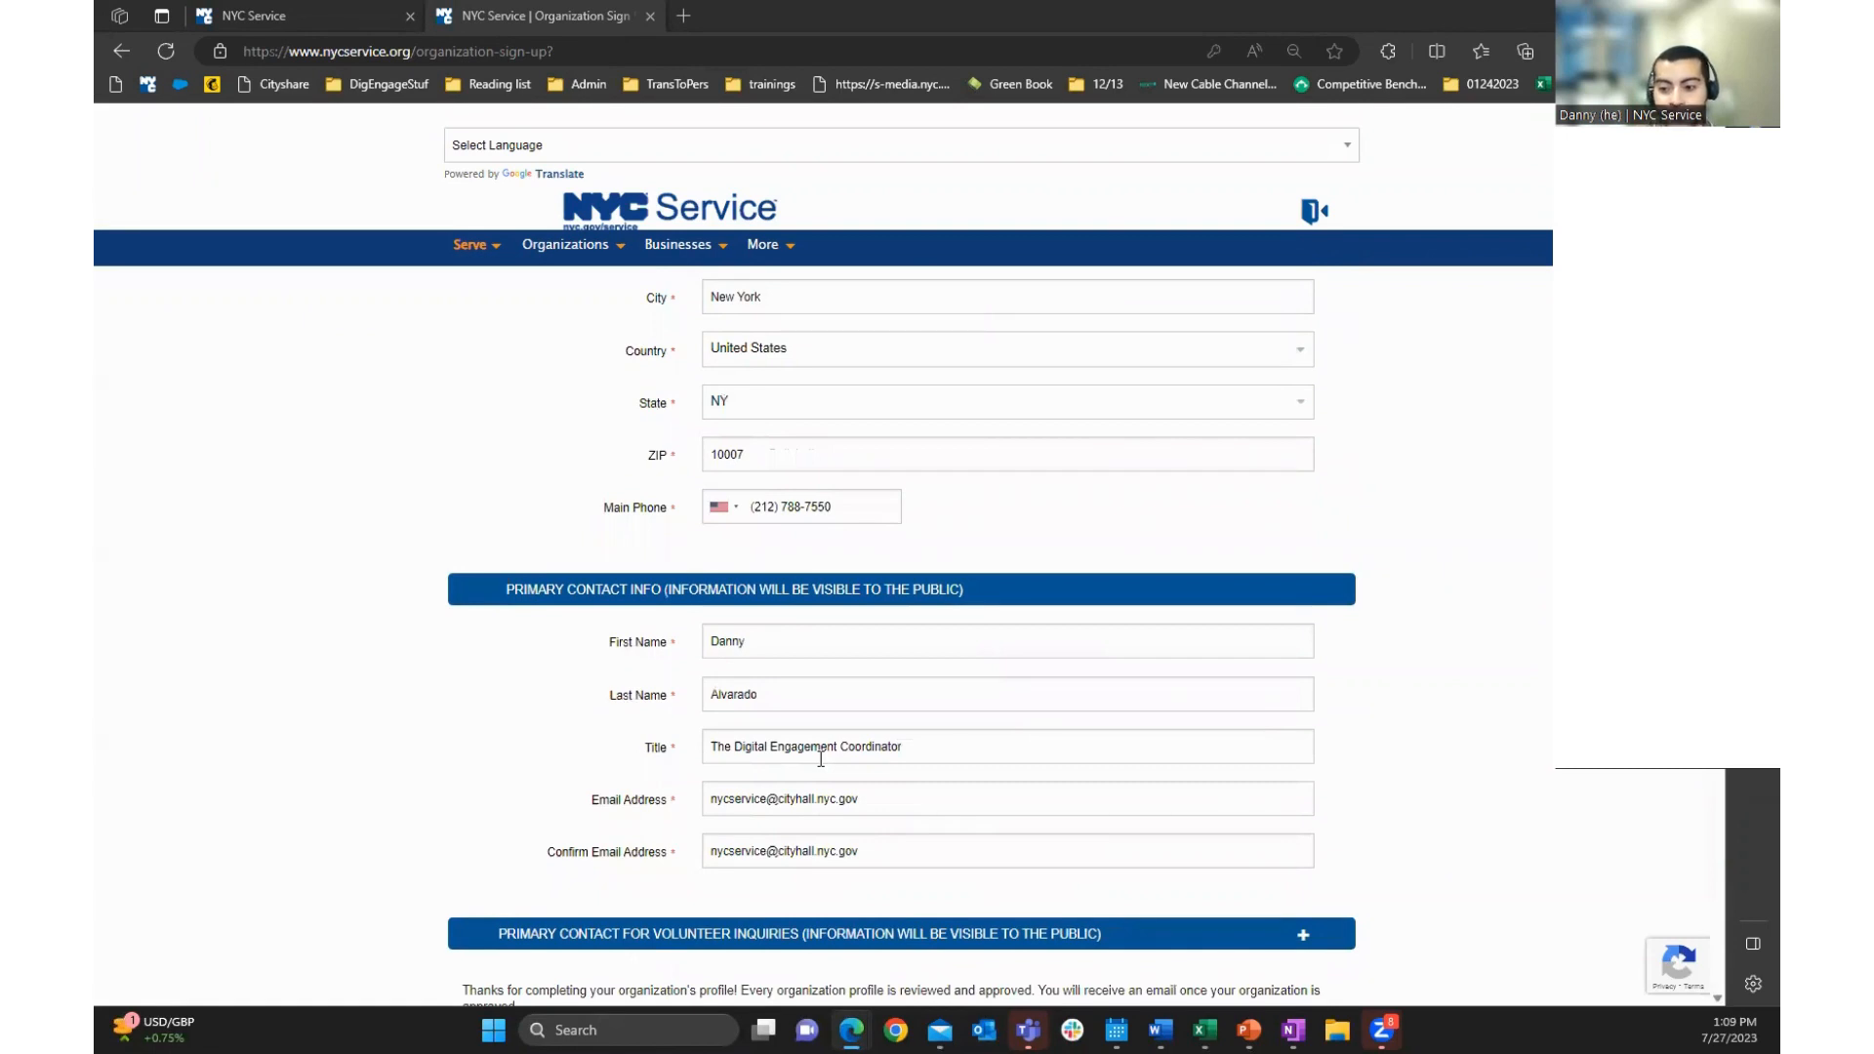
Expand the Primary Contact for Volunteer Inquiries section, review its details and continue to the additional organization information page
click(1303, 936)
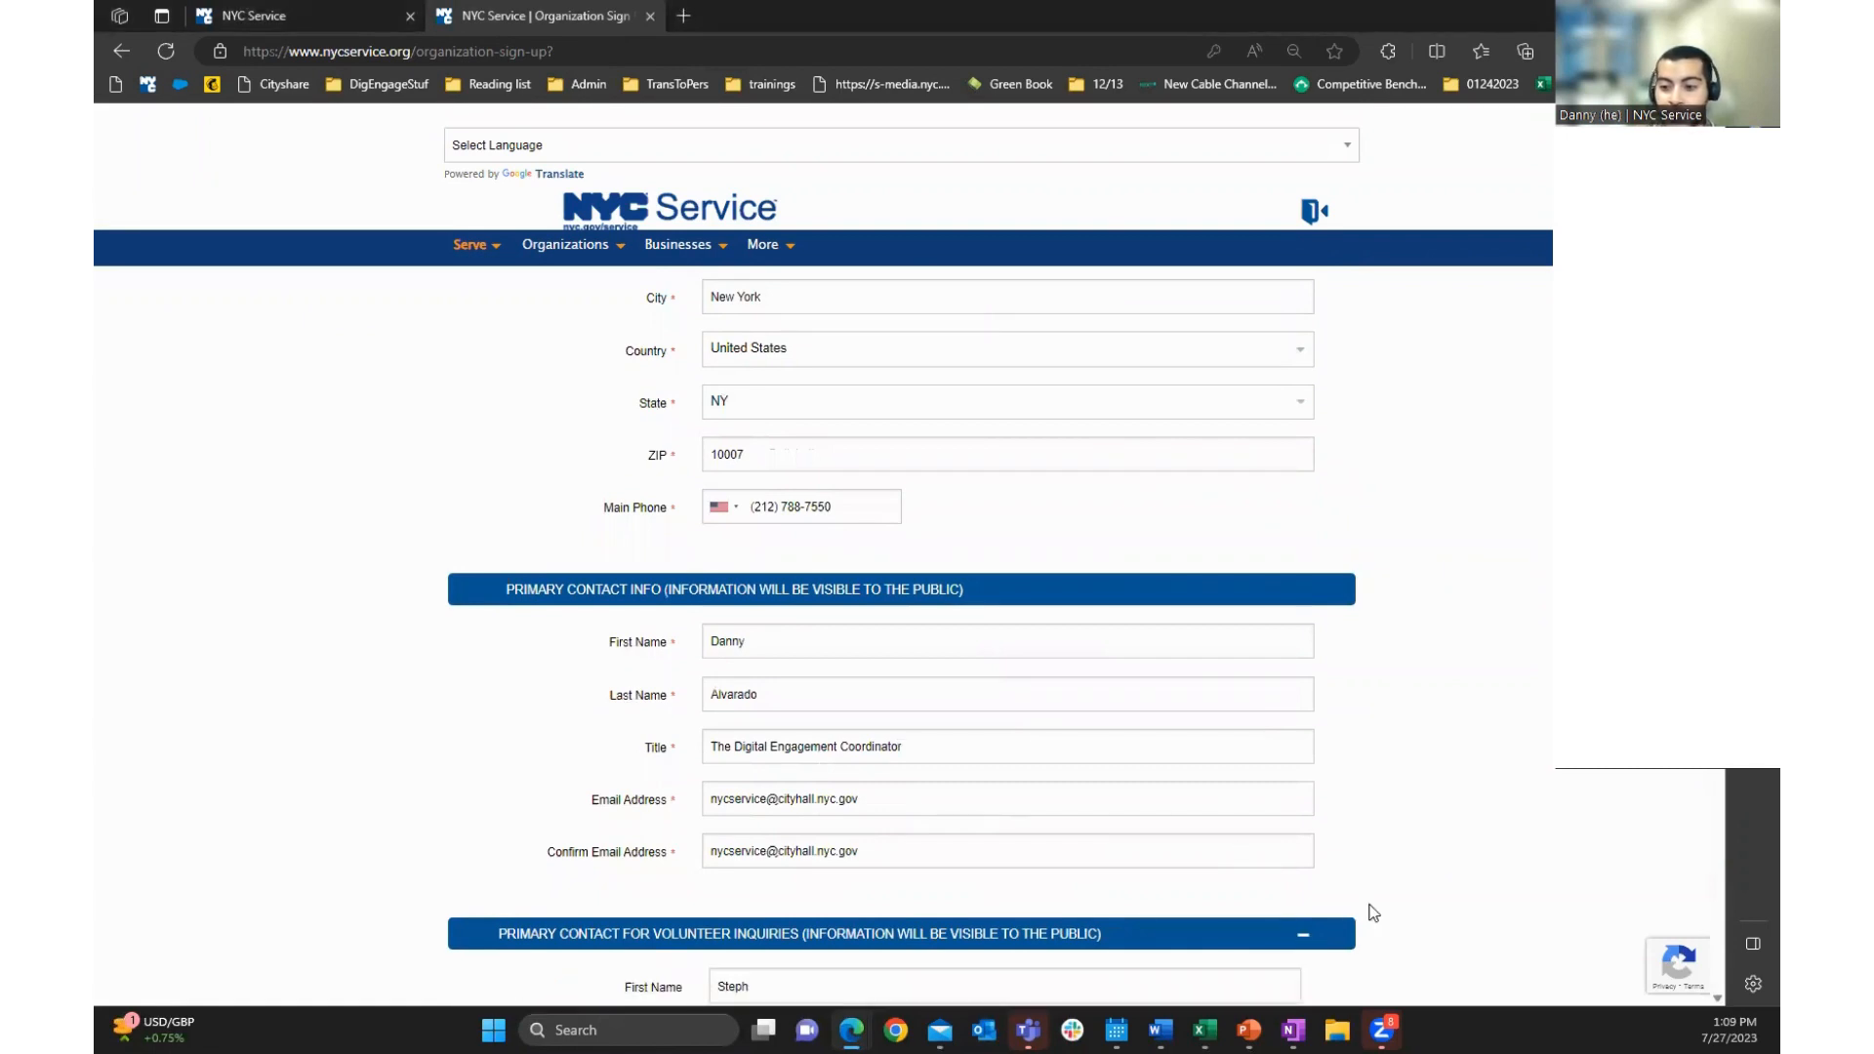
scroll(1421, 790, down, 4)
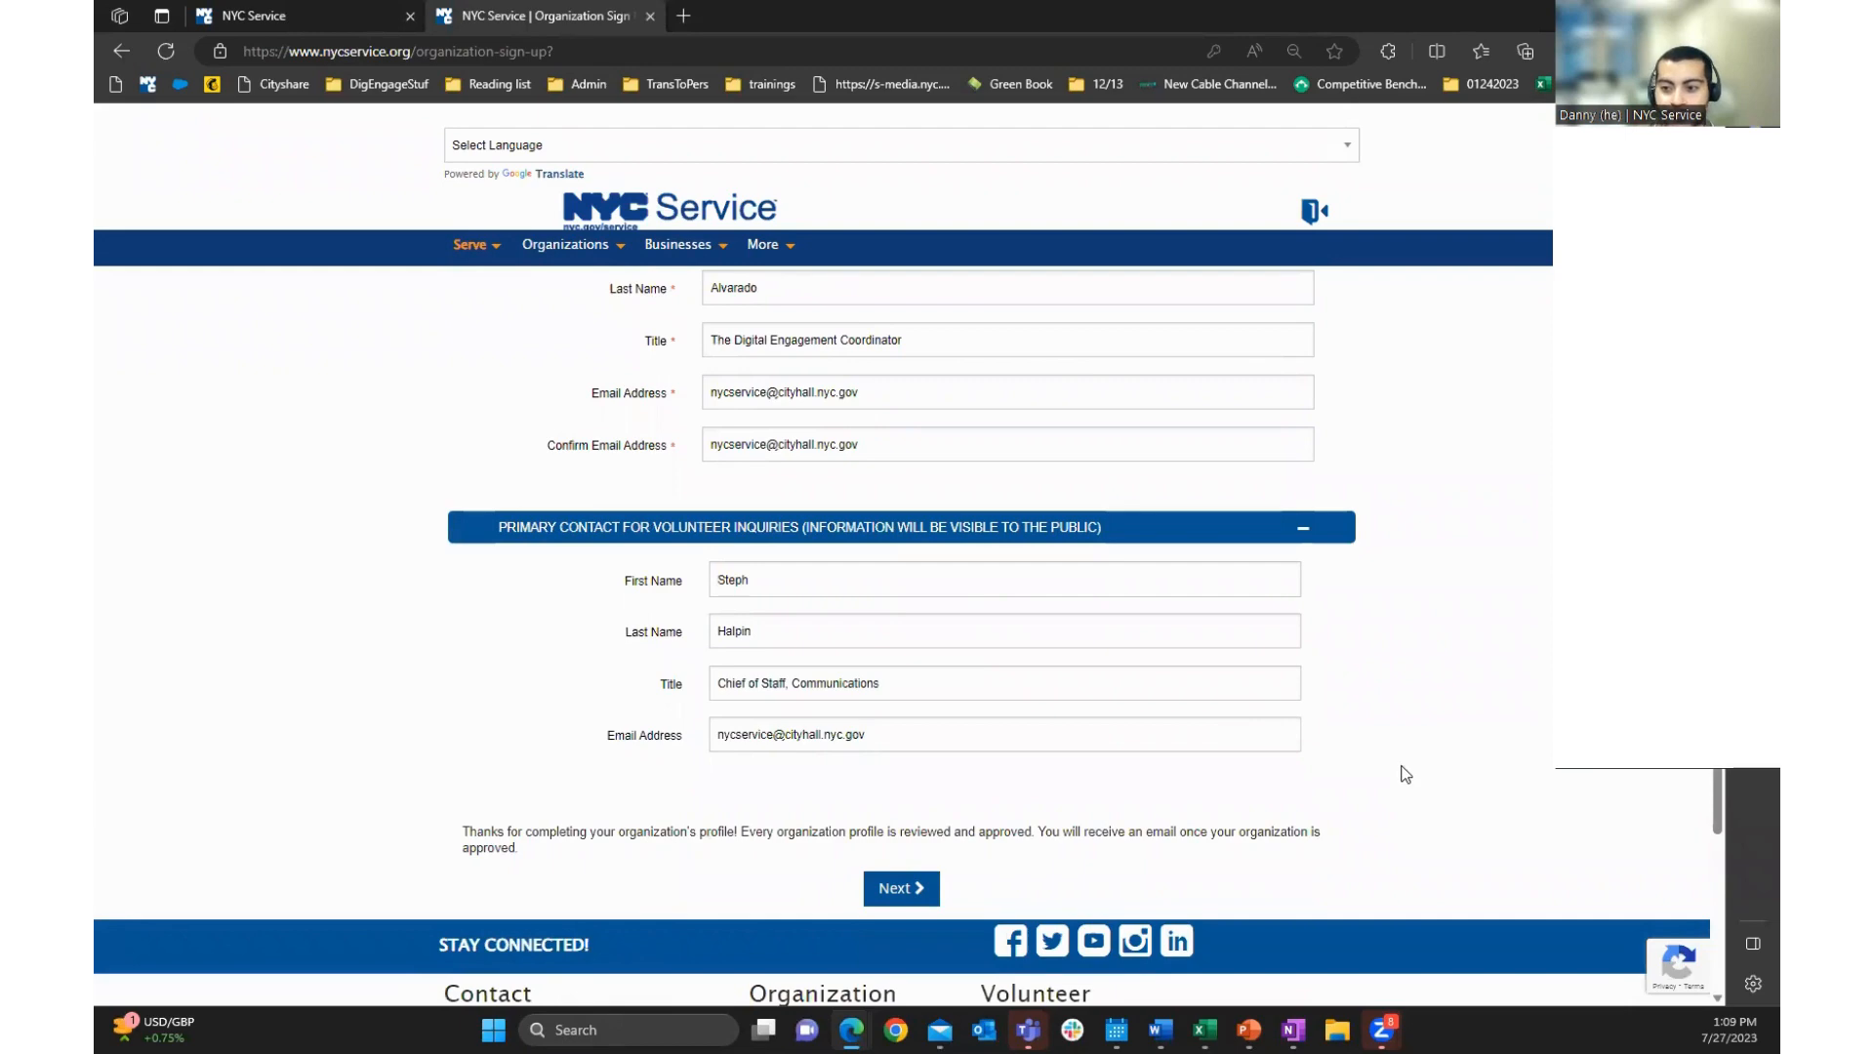
scroll(1060, 846, up, 5)
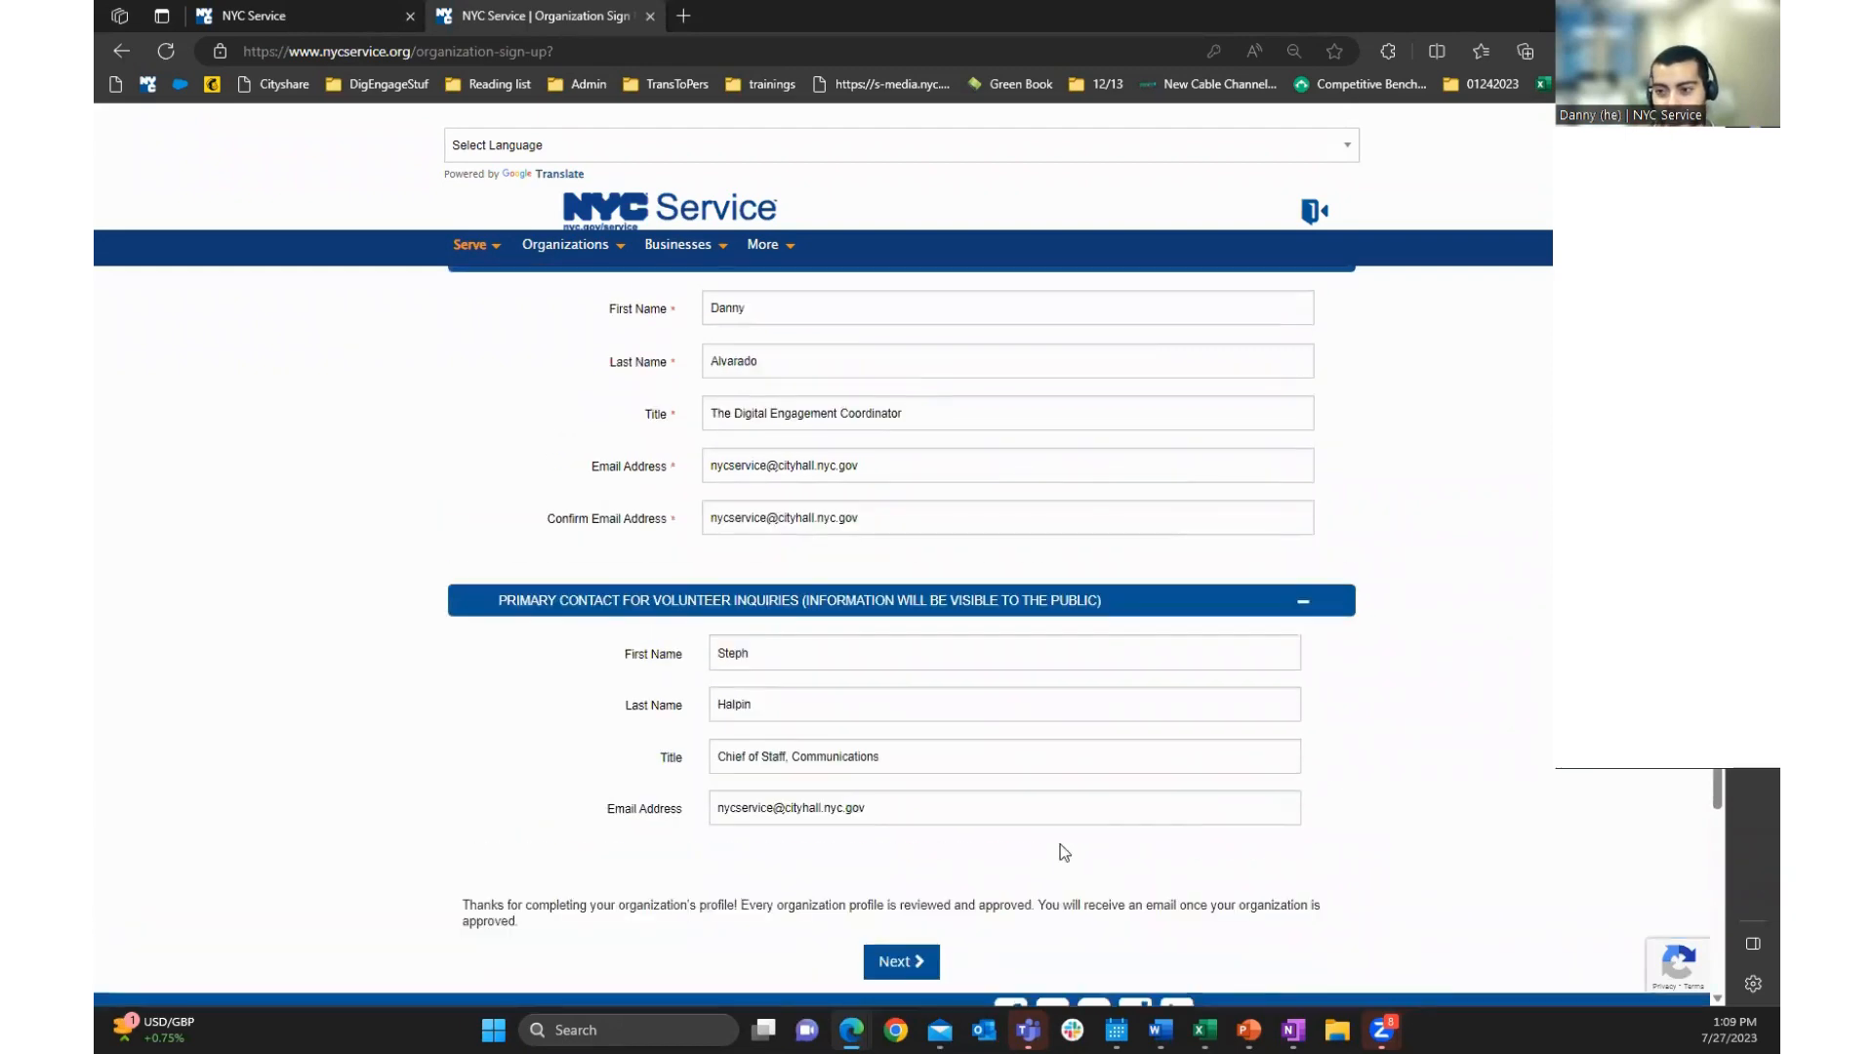
scroll(1062, 845, down, 4)
scroll(1062, 845, down, 4)
scroll(1060, 846, up, 10)
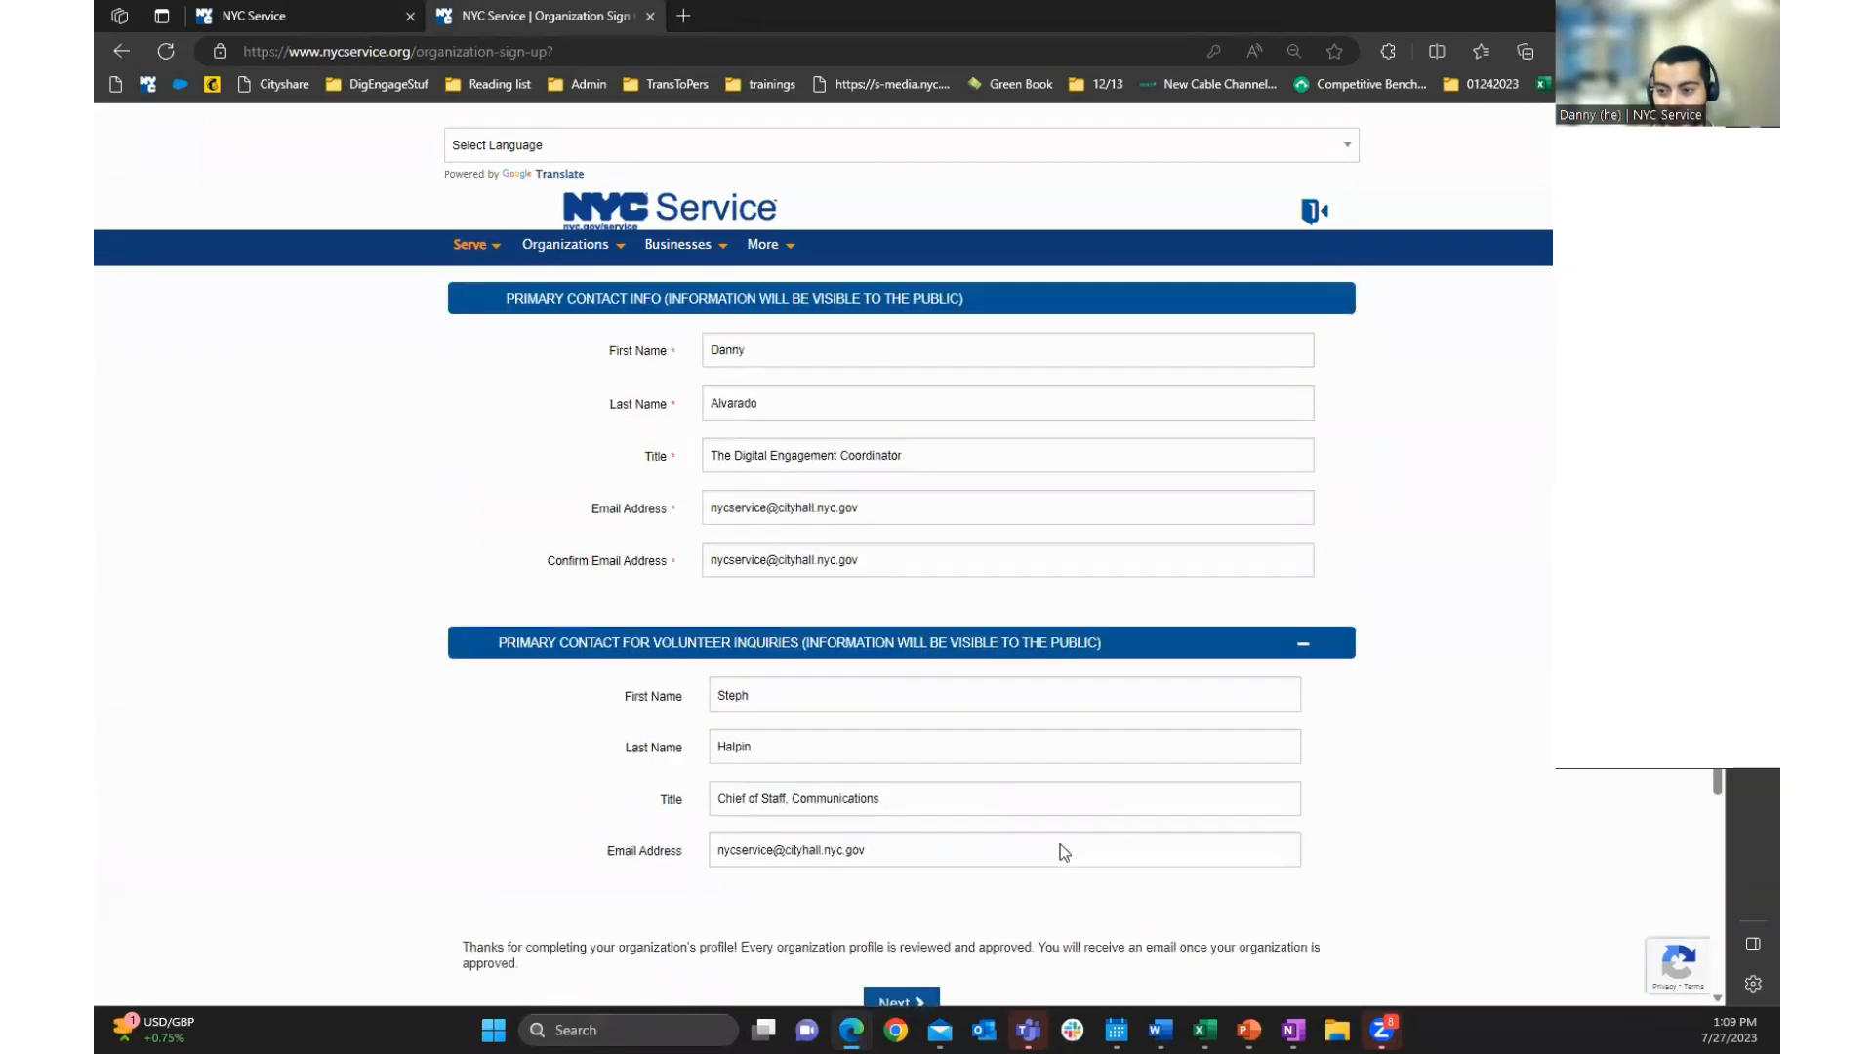
scroll(1060, 846, down, 8)
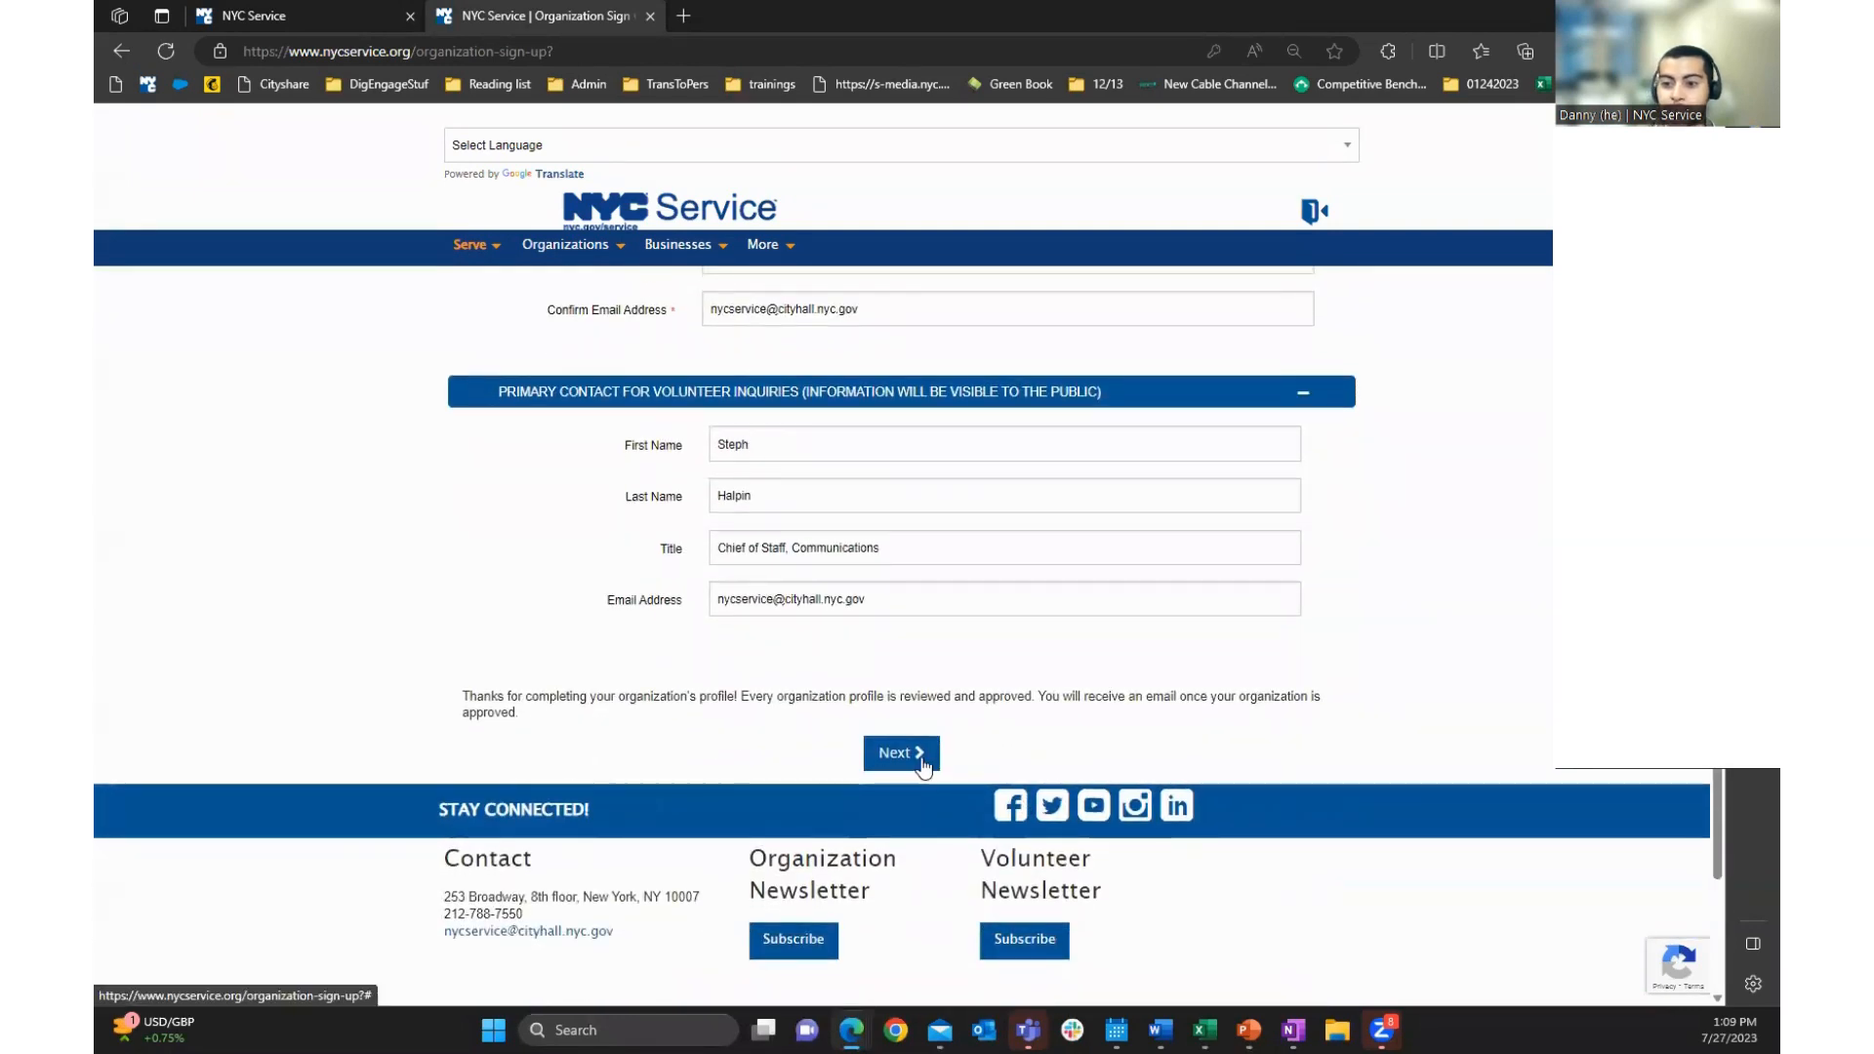
click(922, 757)
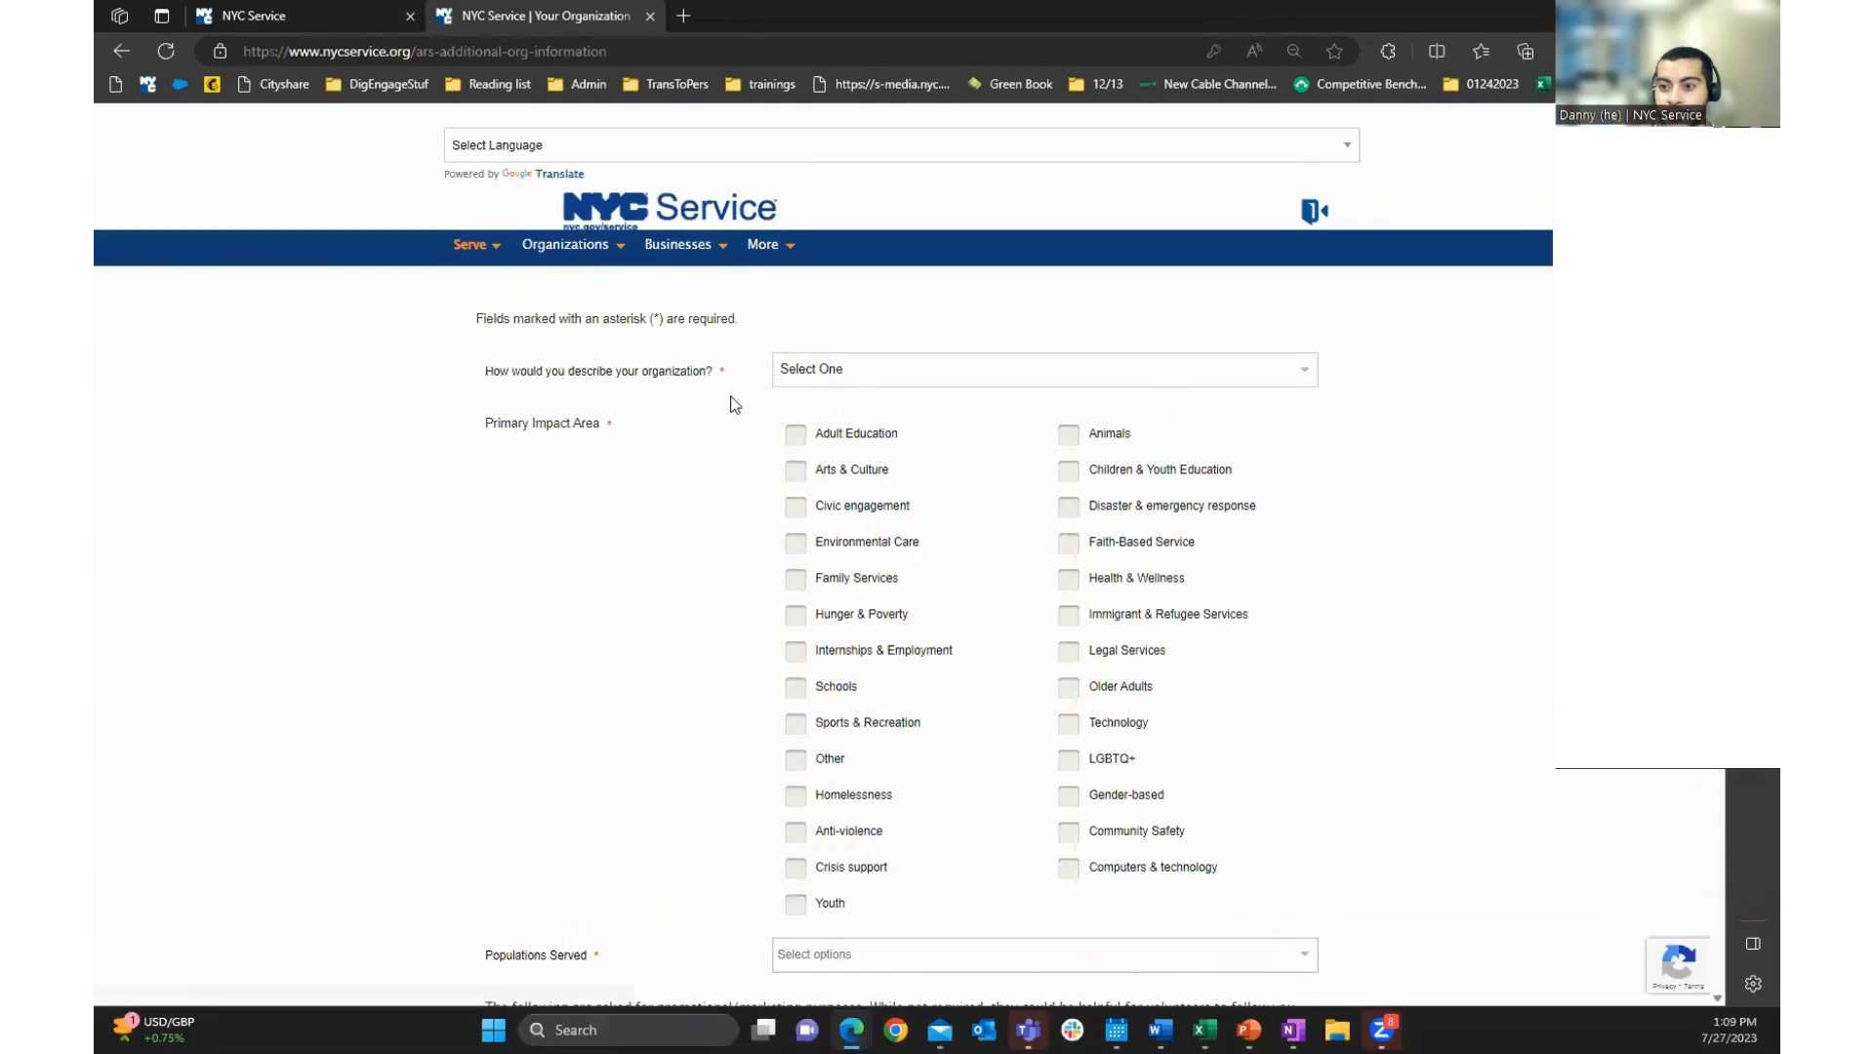
Describe the organization as "Community-based organization or nonprofit" with primary impact areas Adult Education, Arts & Culture and Civic engagement
click(808, 371)
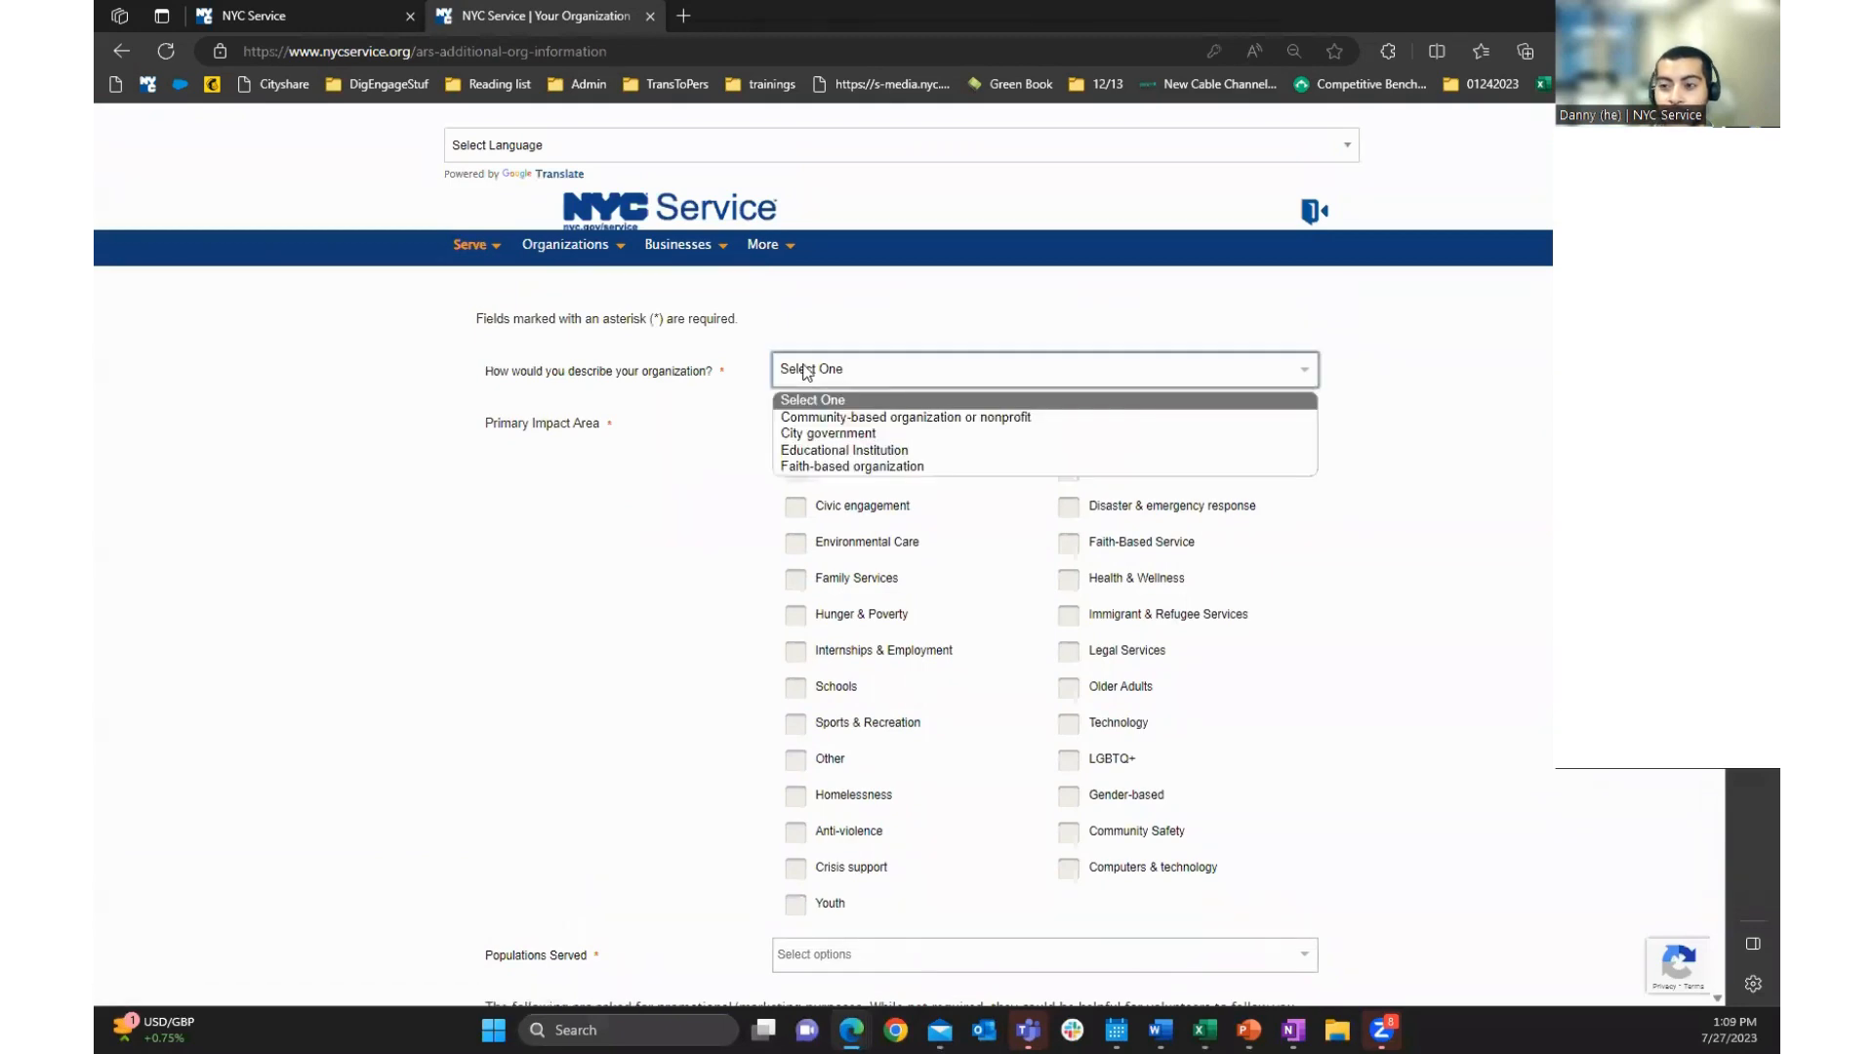
click(835, 417)
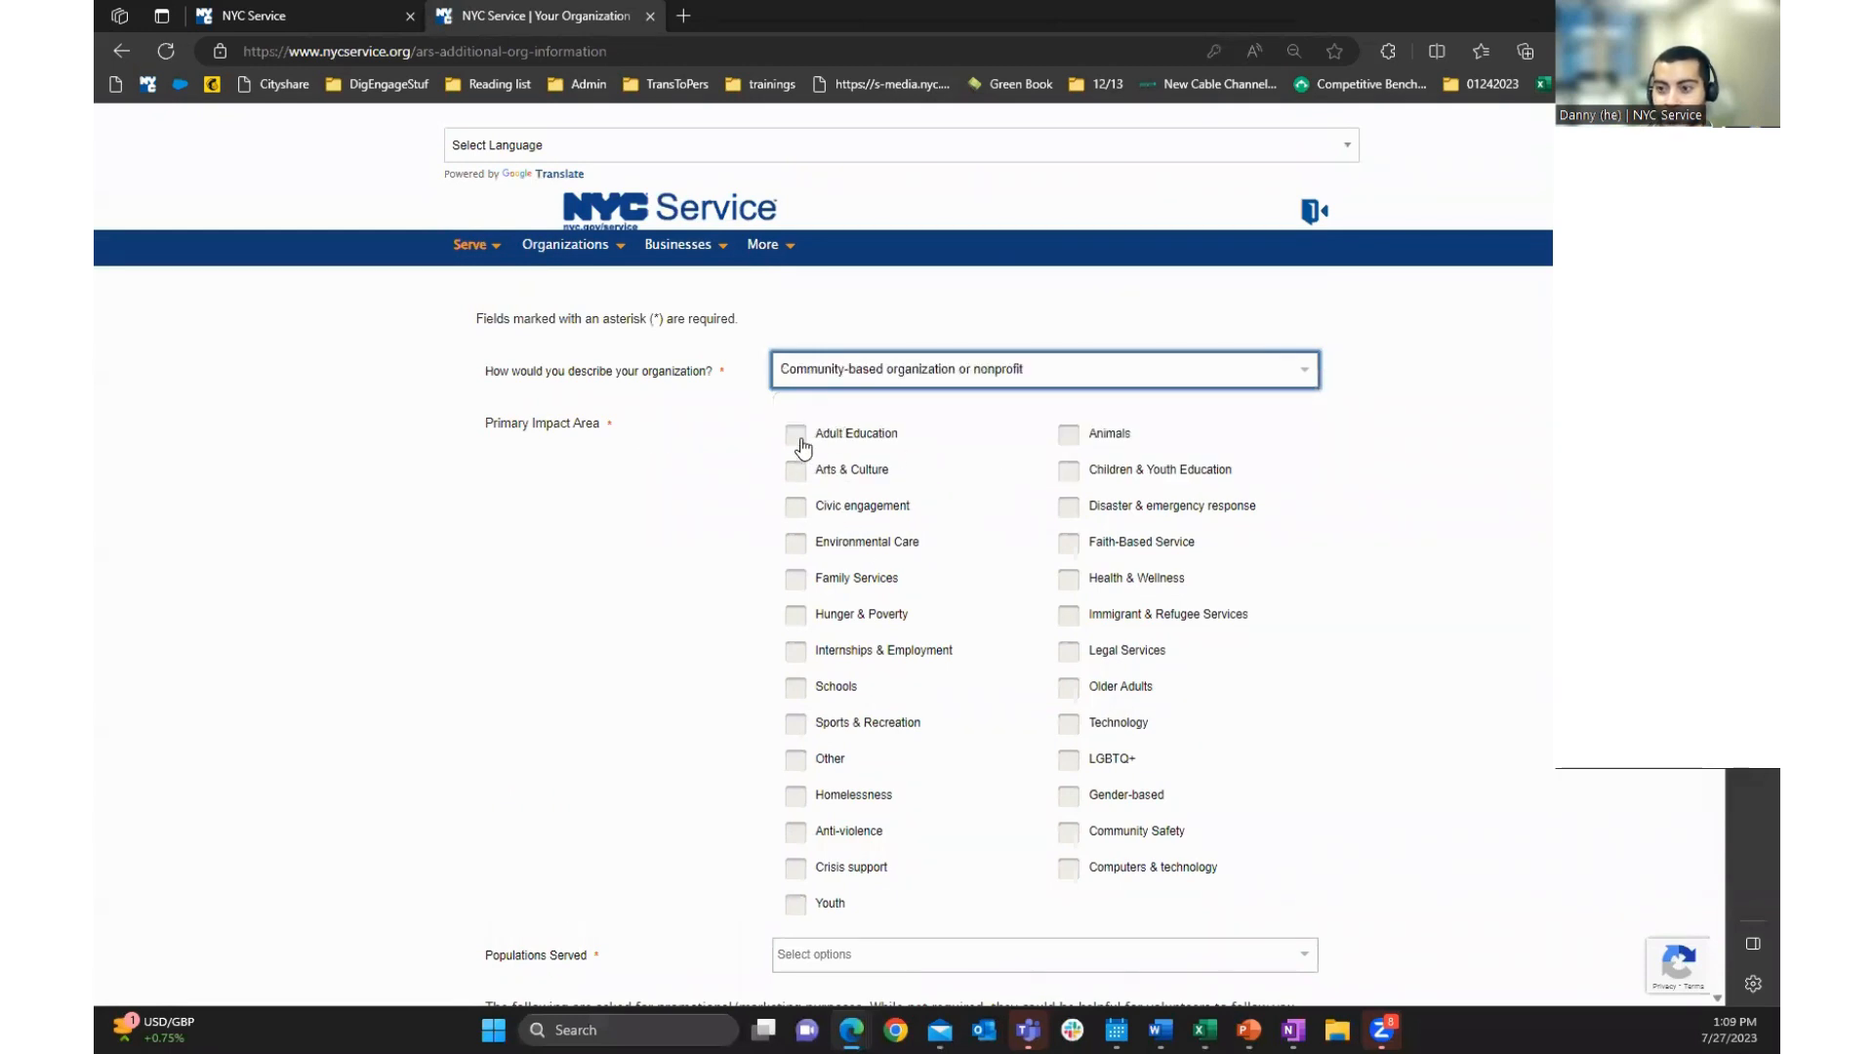
click(799, 439)
click(795, 471)
click(795, 507)
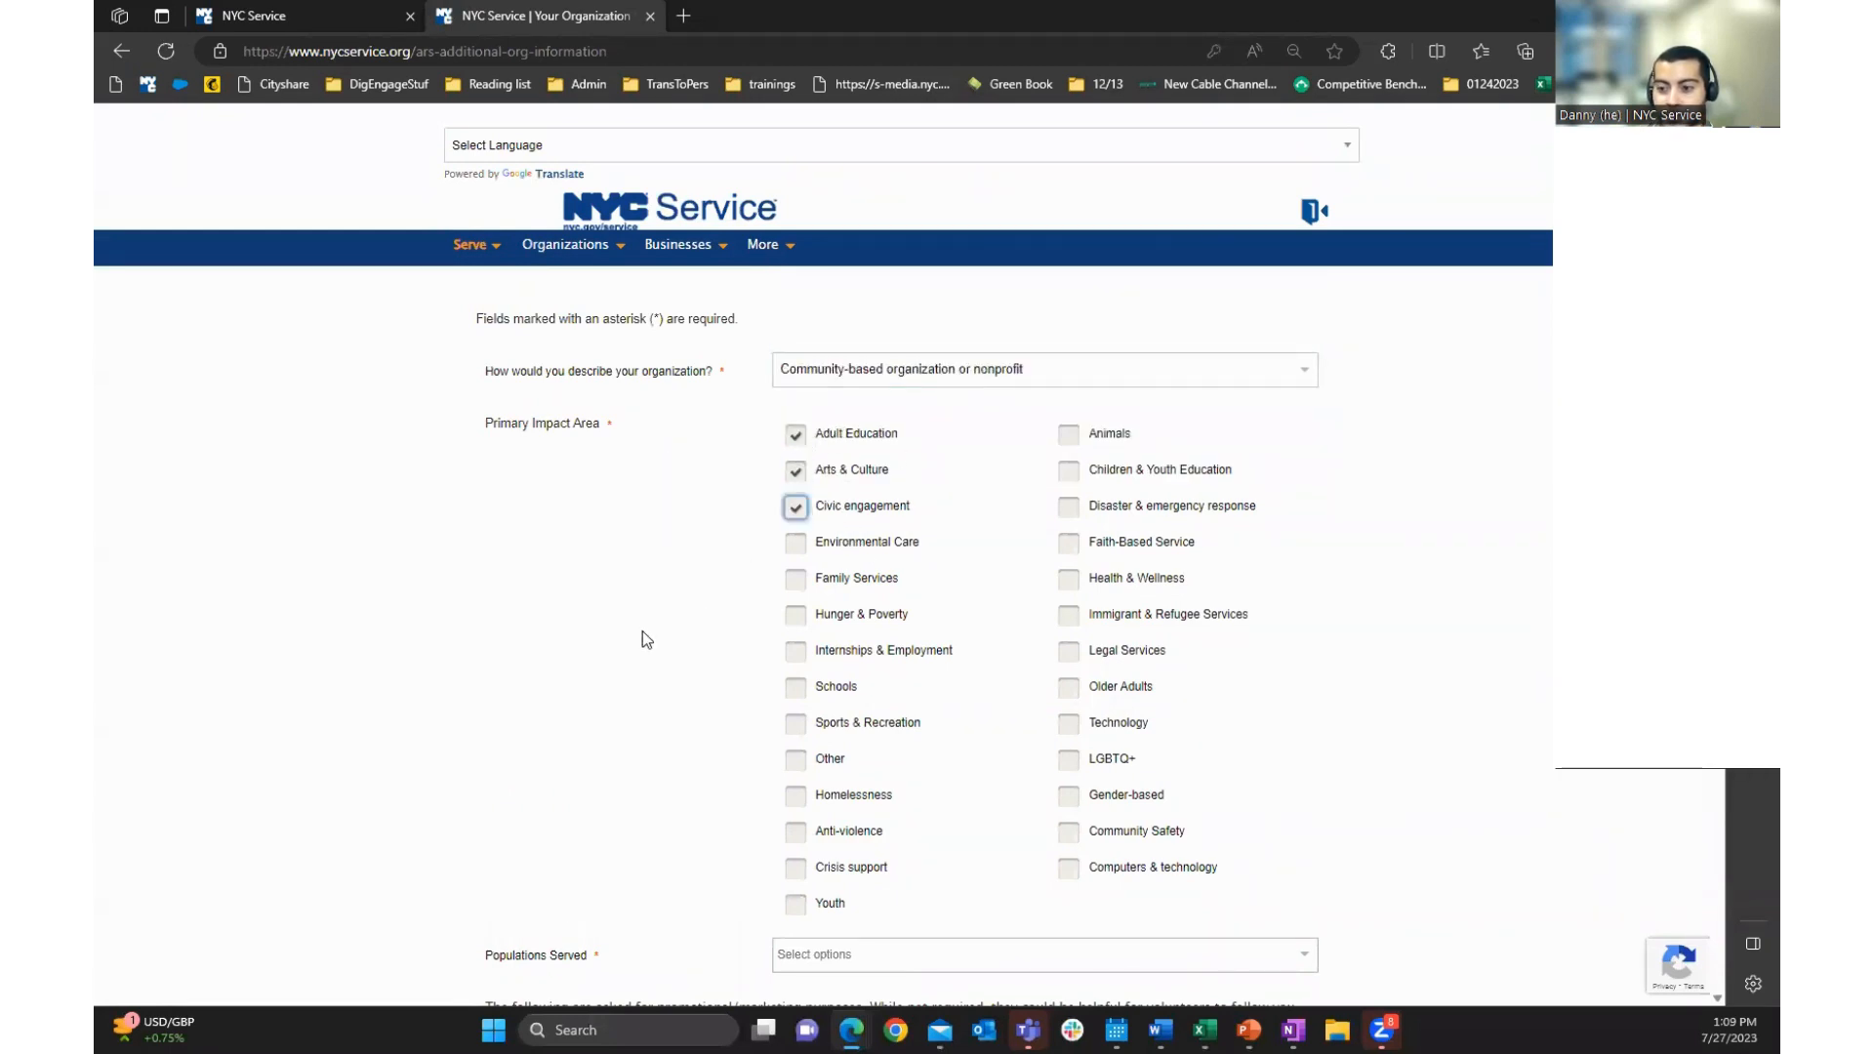
Set the populations served to Animals, Families and Unsheltered persons
scroll(802, 589, down, 4)
click(846, 549)
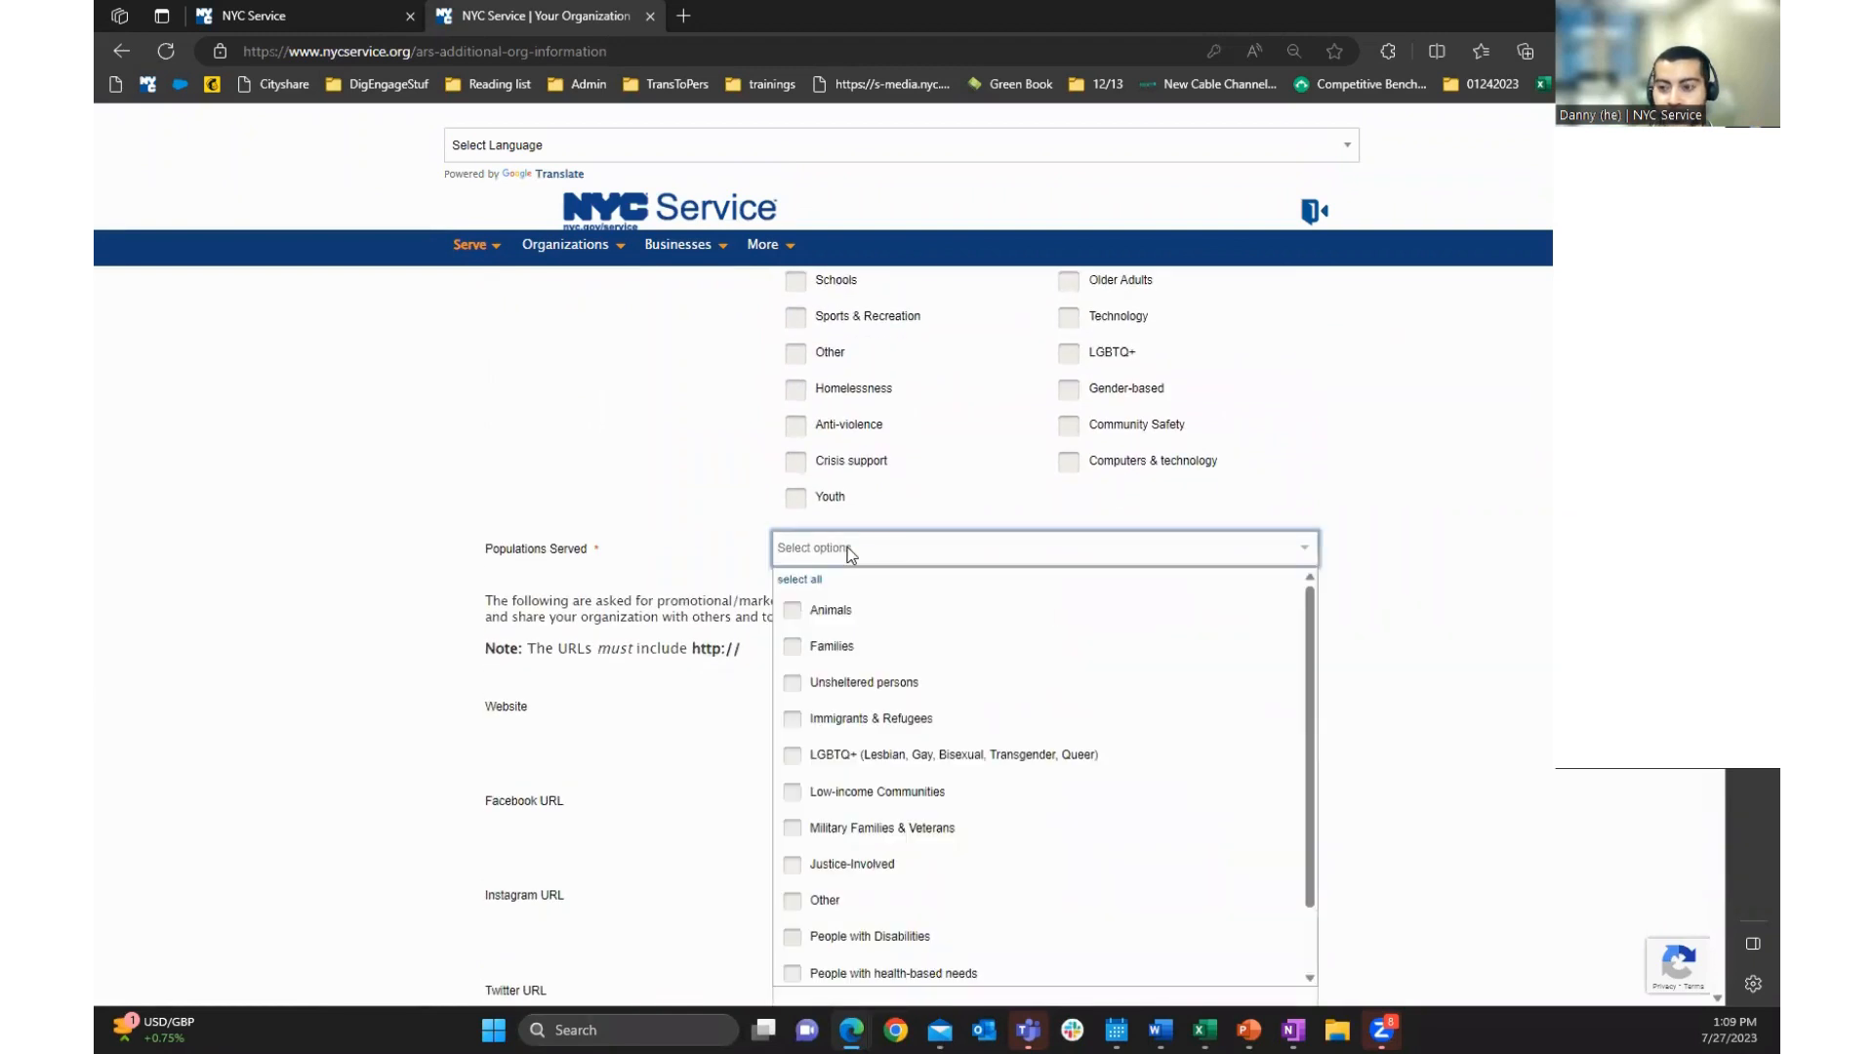
click(793, 612)
click(793, 646)
click(793, 682)
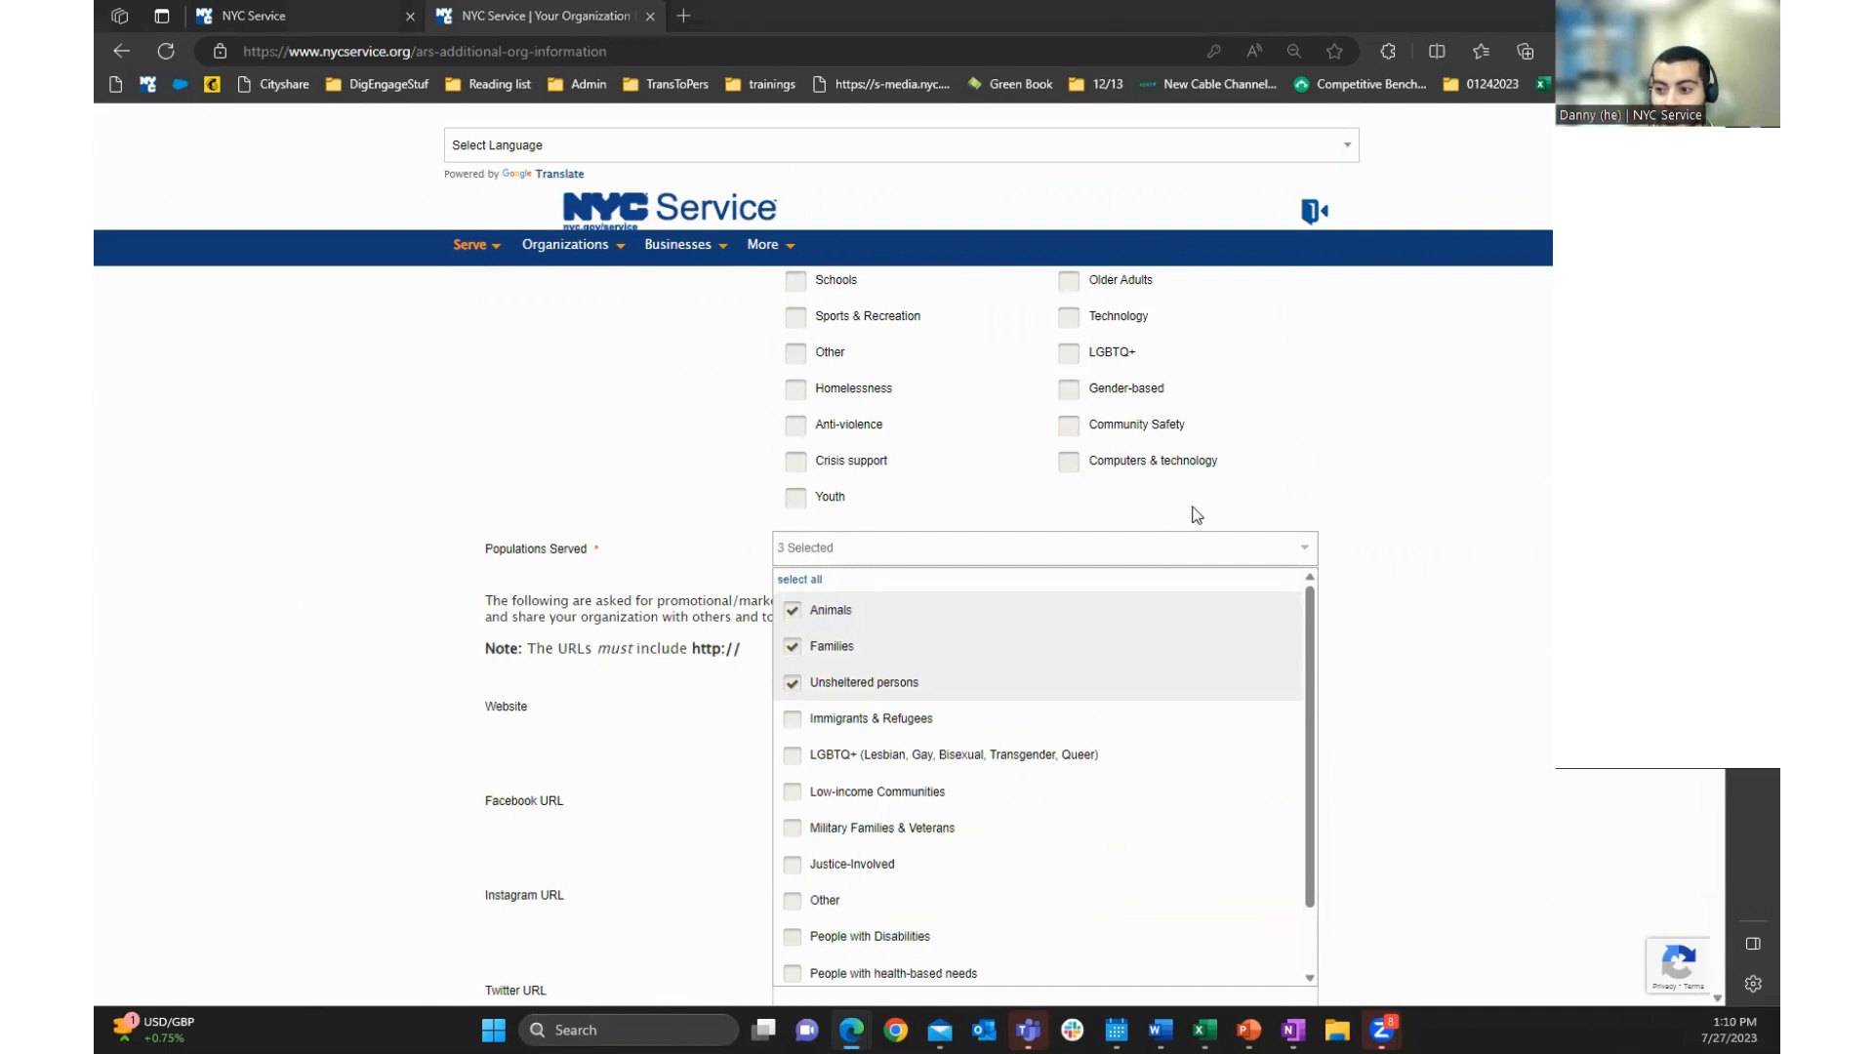
click(1476, 606)
Opt in to the Spread Love NYC program and agree to the Terms of Use on the following page
scroll(1476, 605, down, 3)
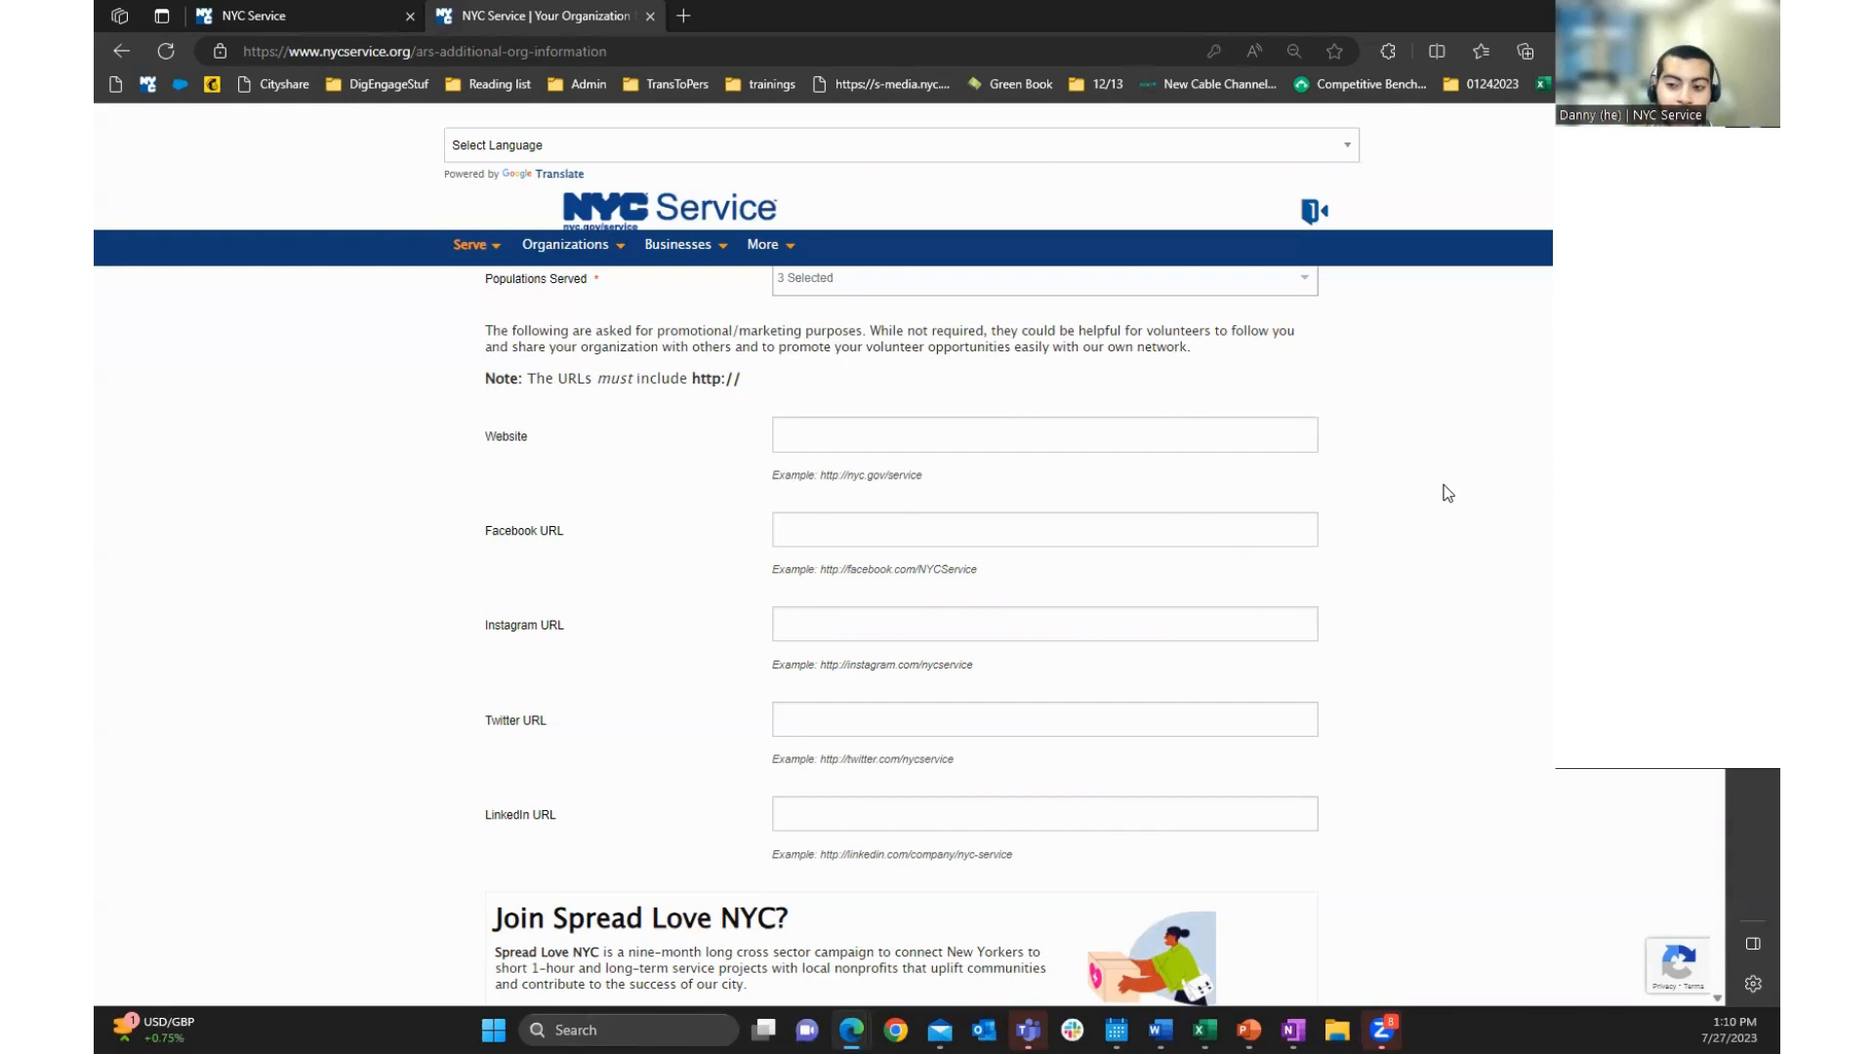
scroll(1444, 490, down, 3)
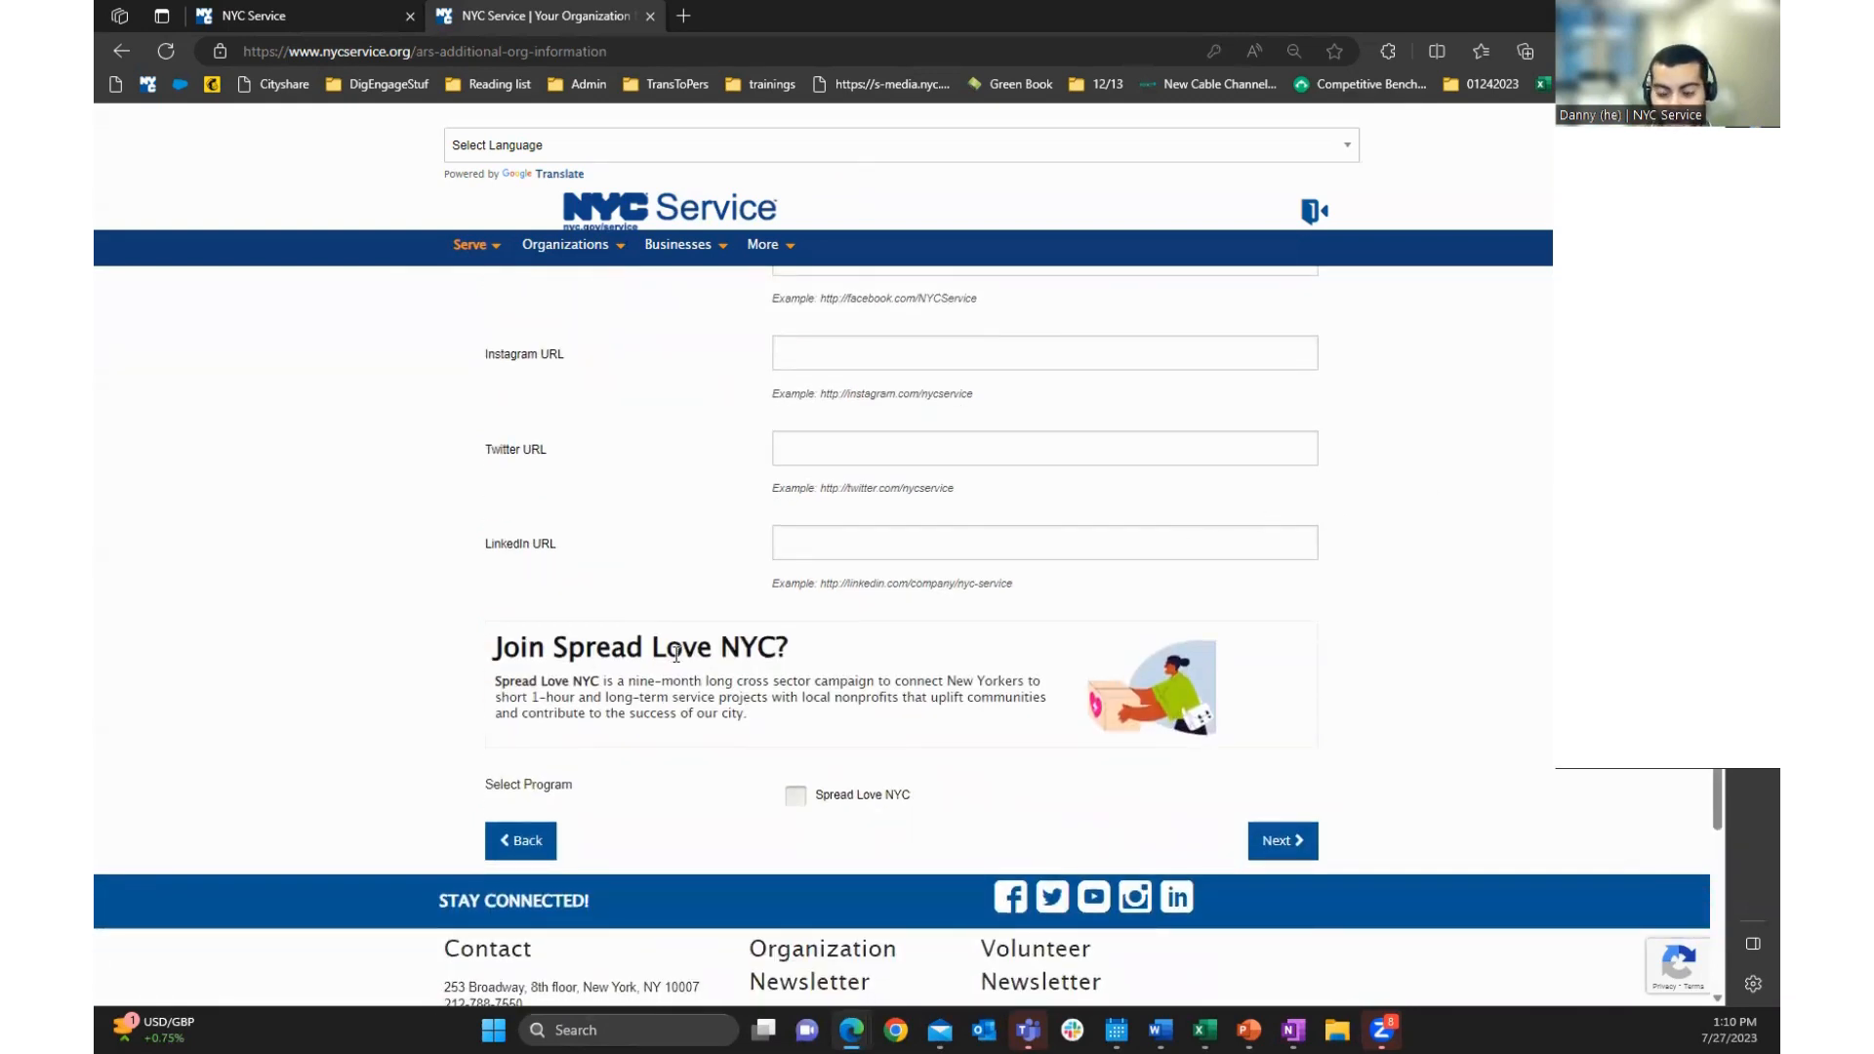
click(794, 800)
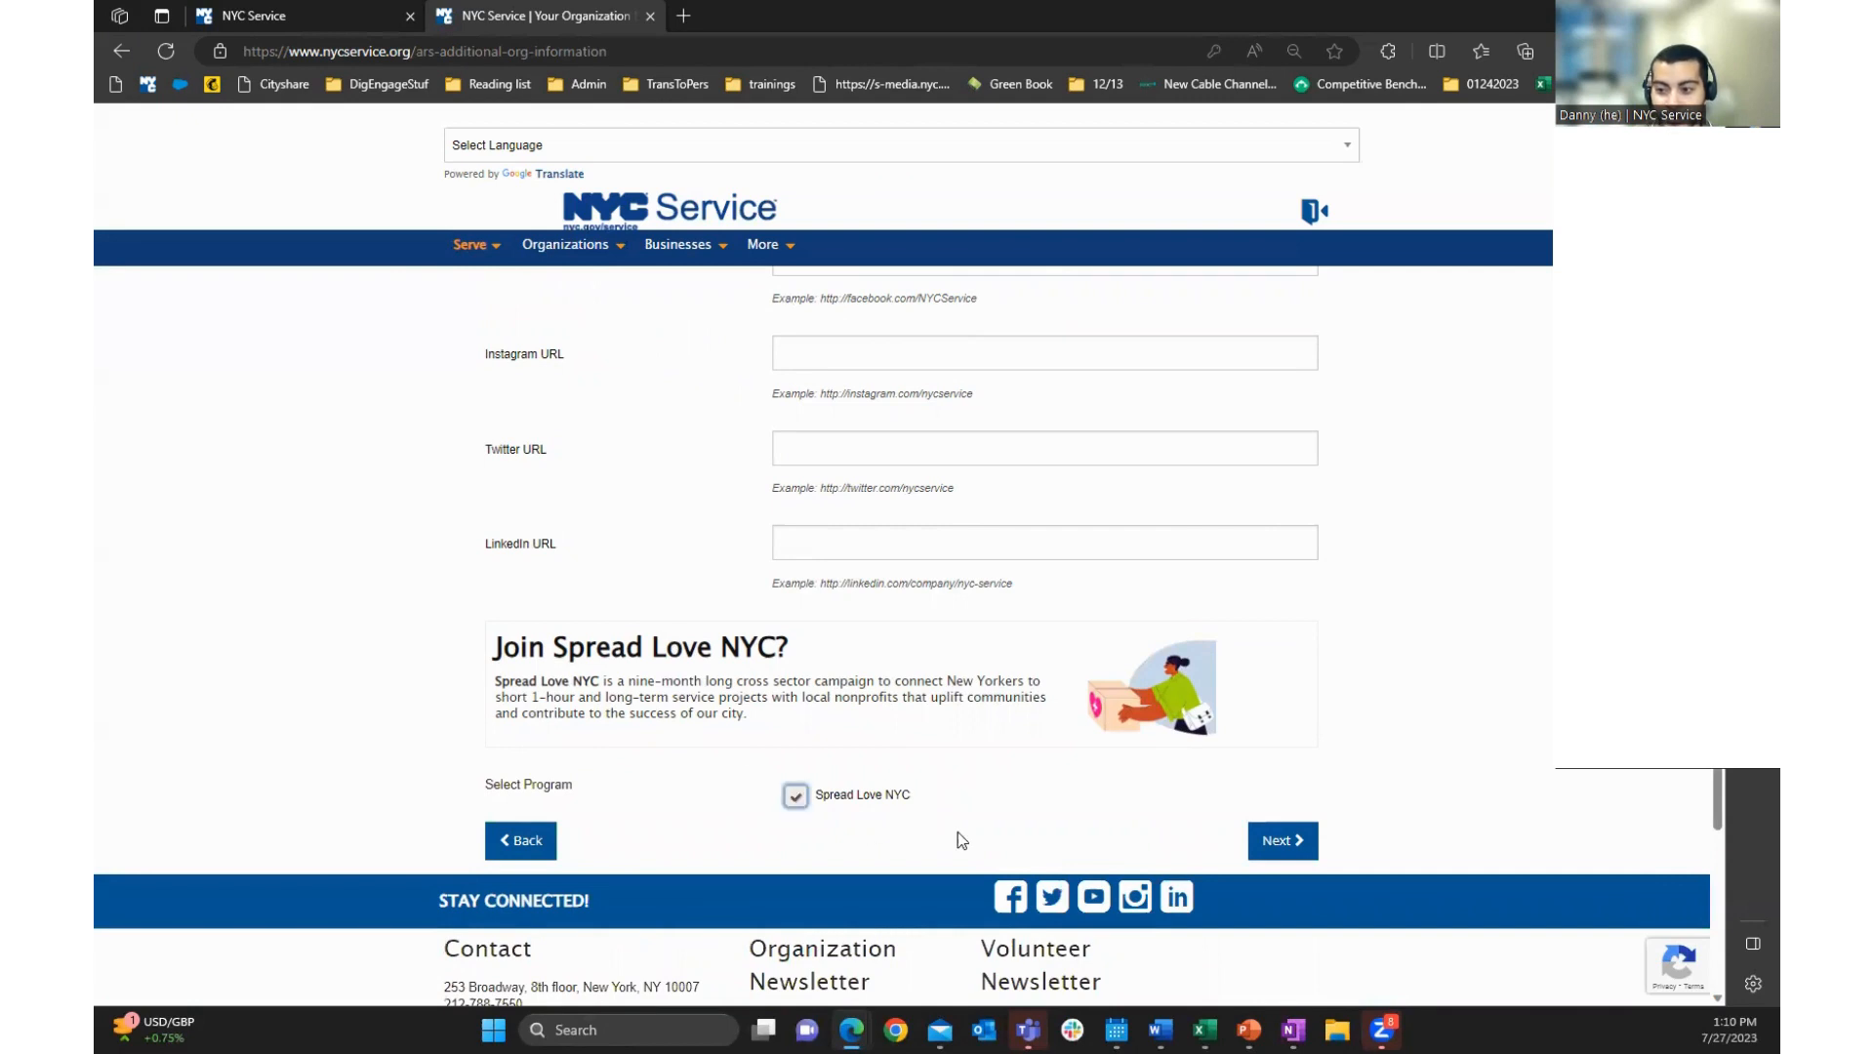
click(1282, 842)
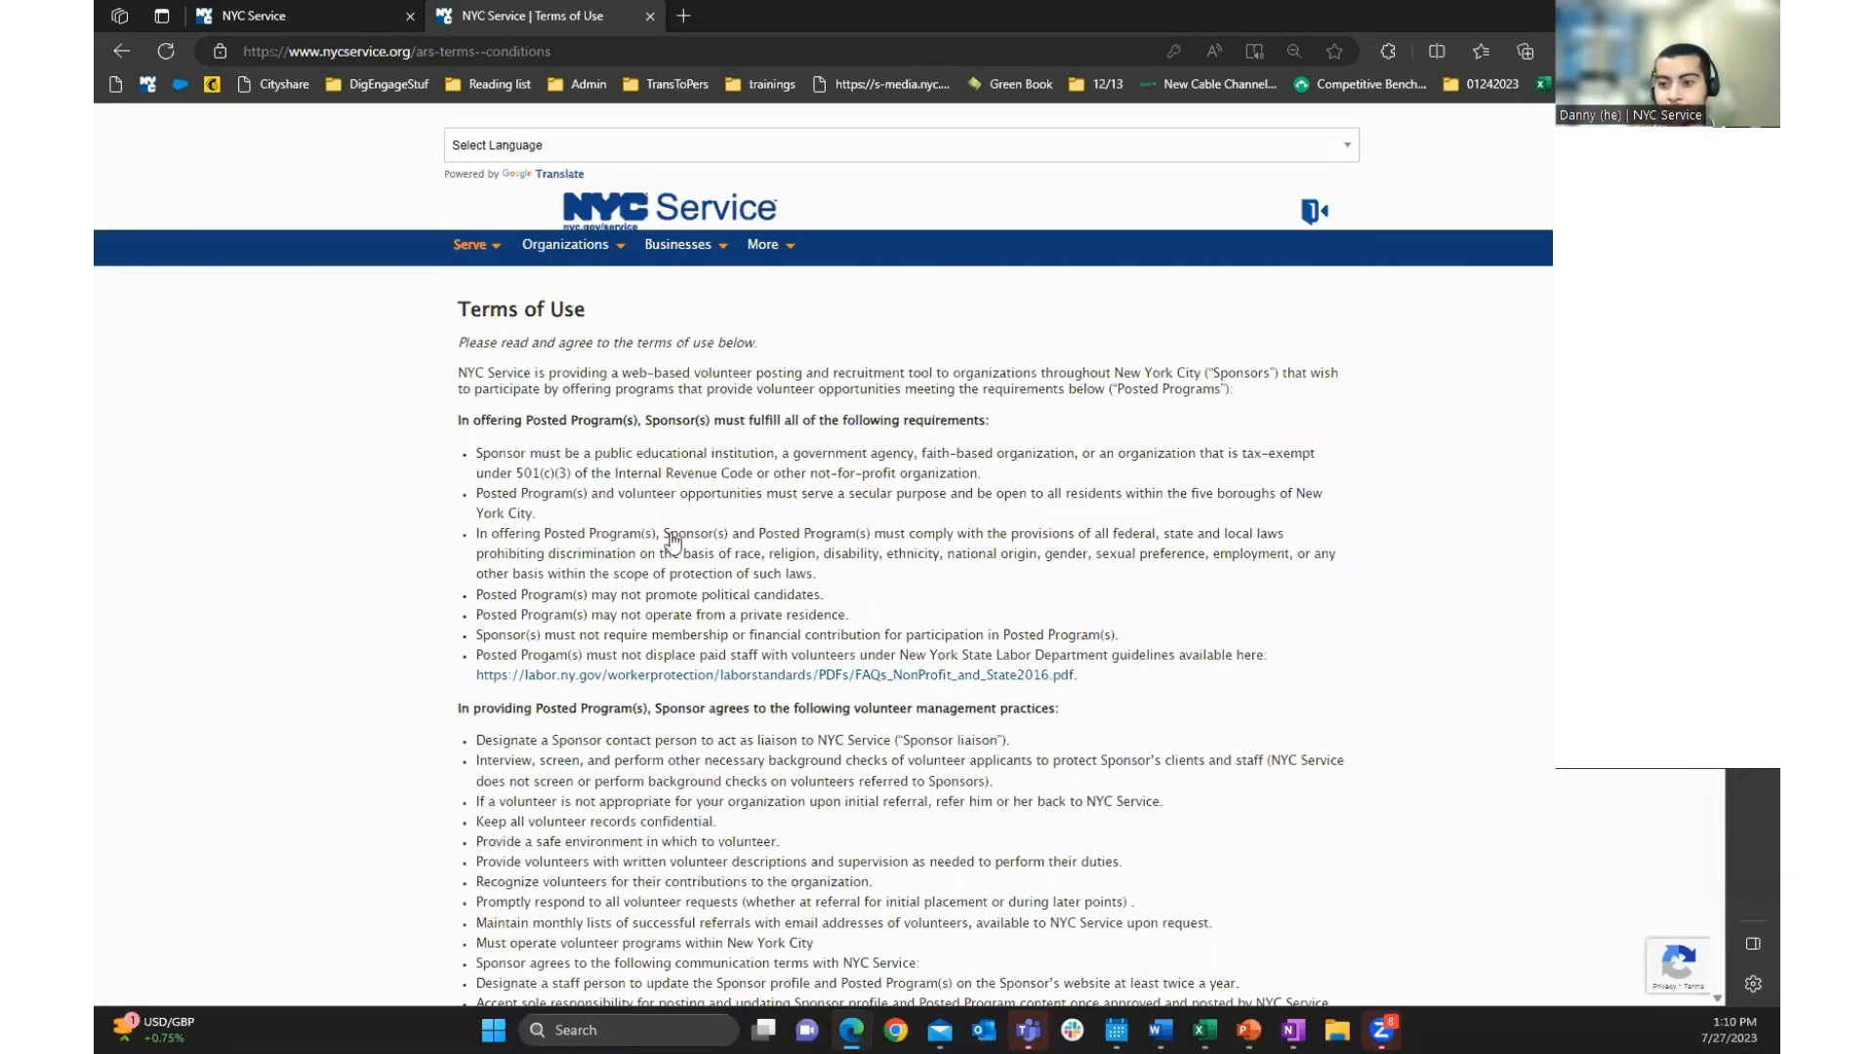
scroll(672, 542, down, 15)
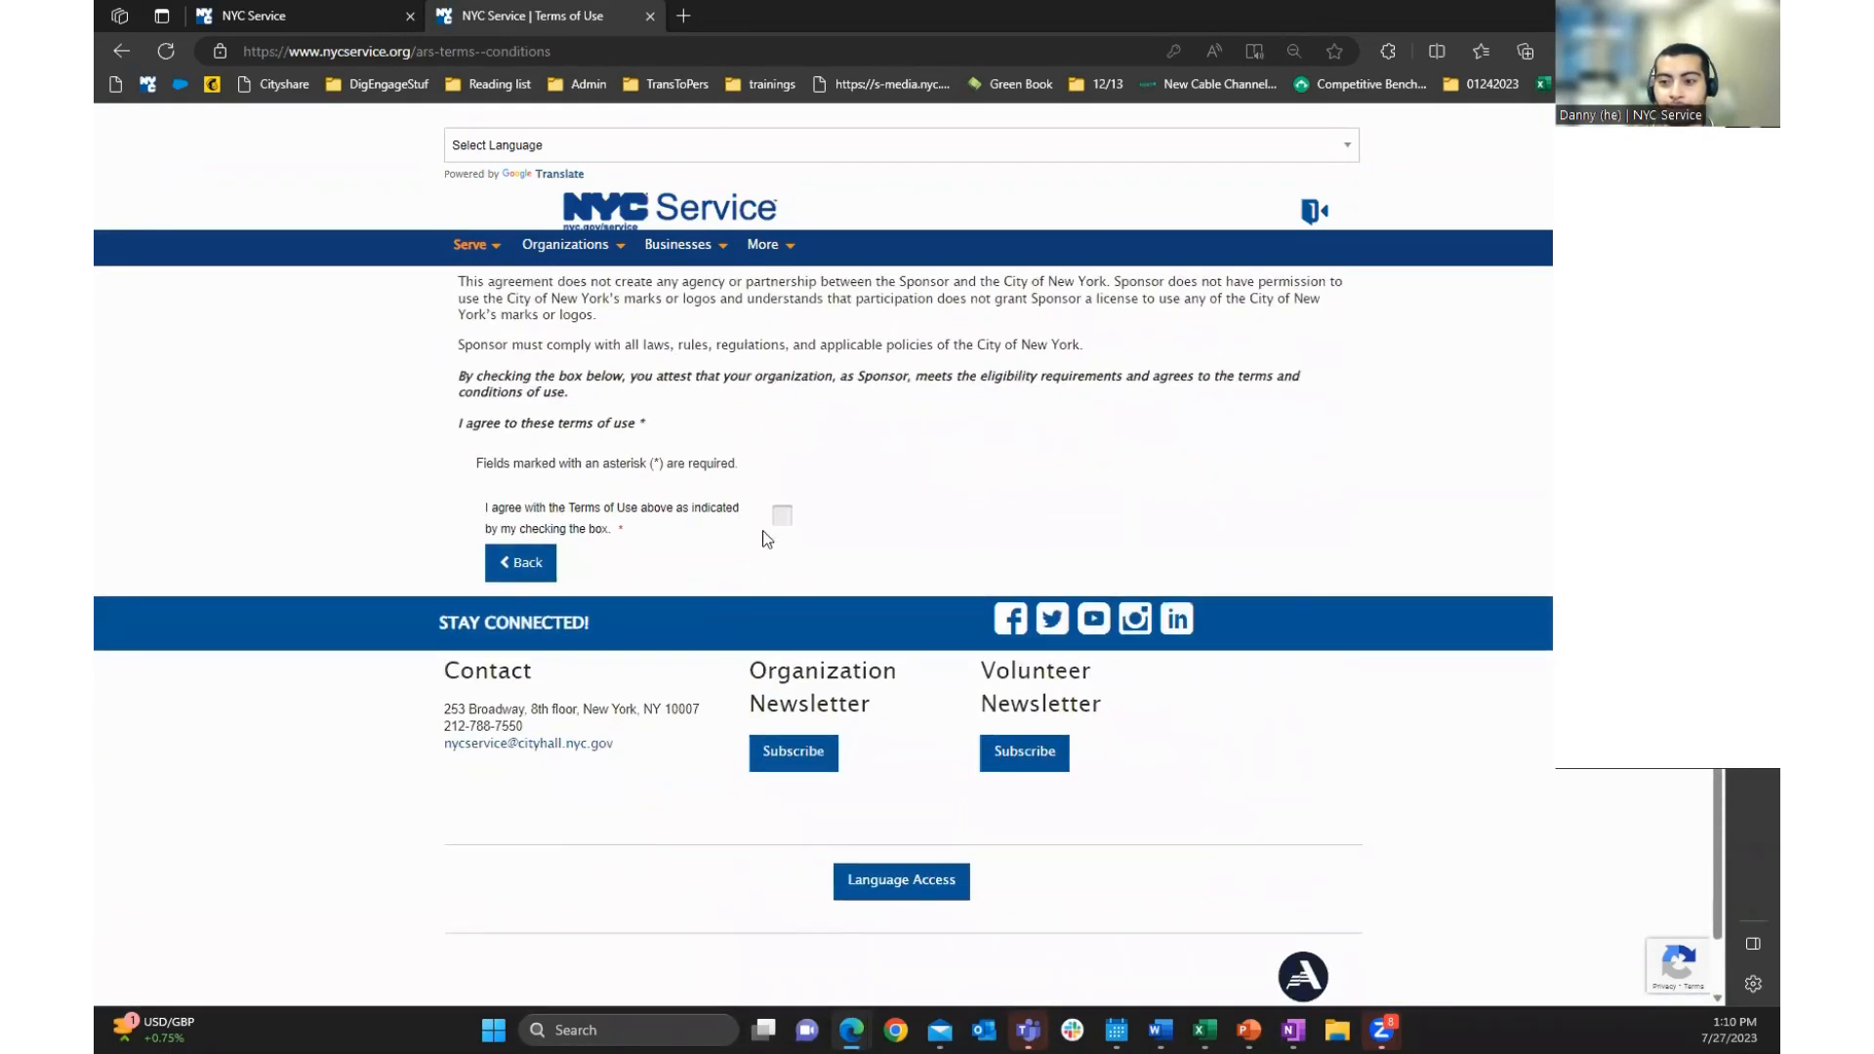
click(780, 516)
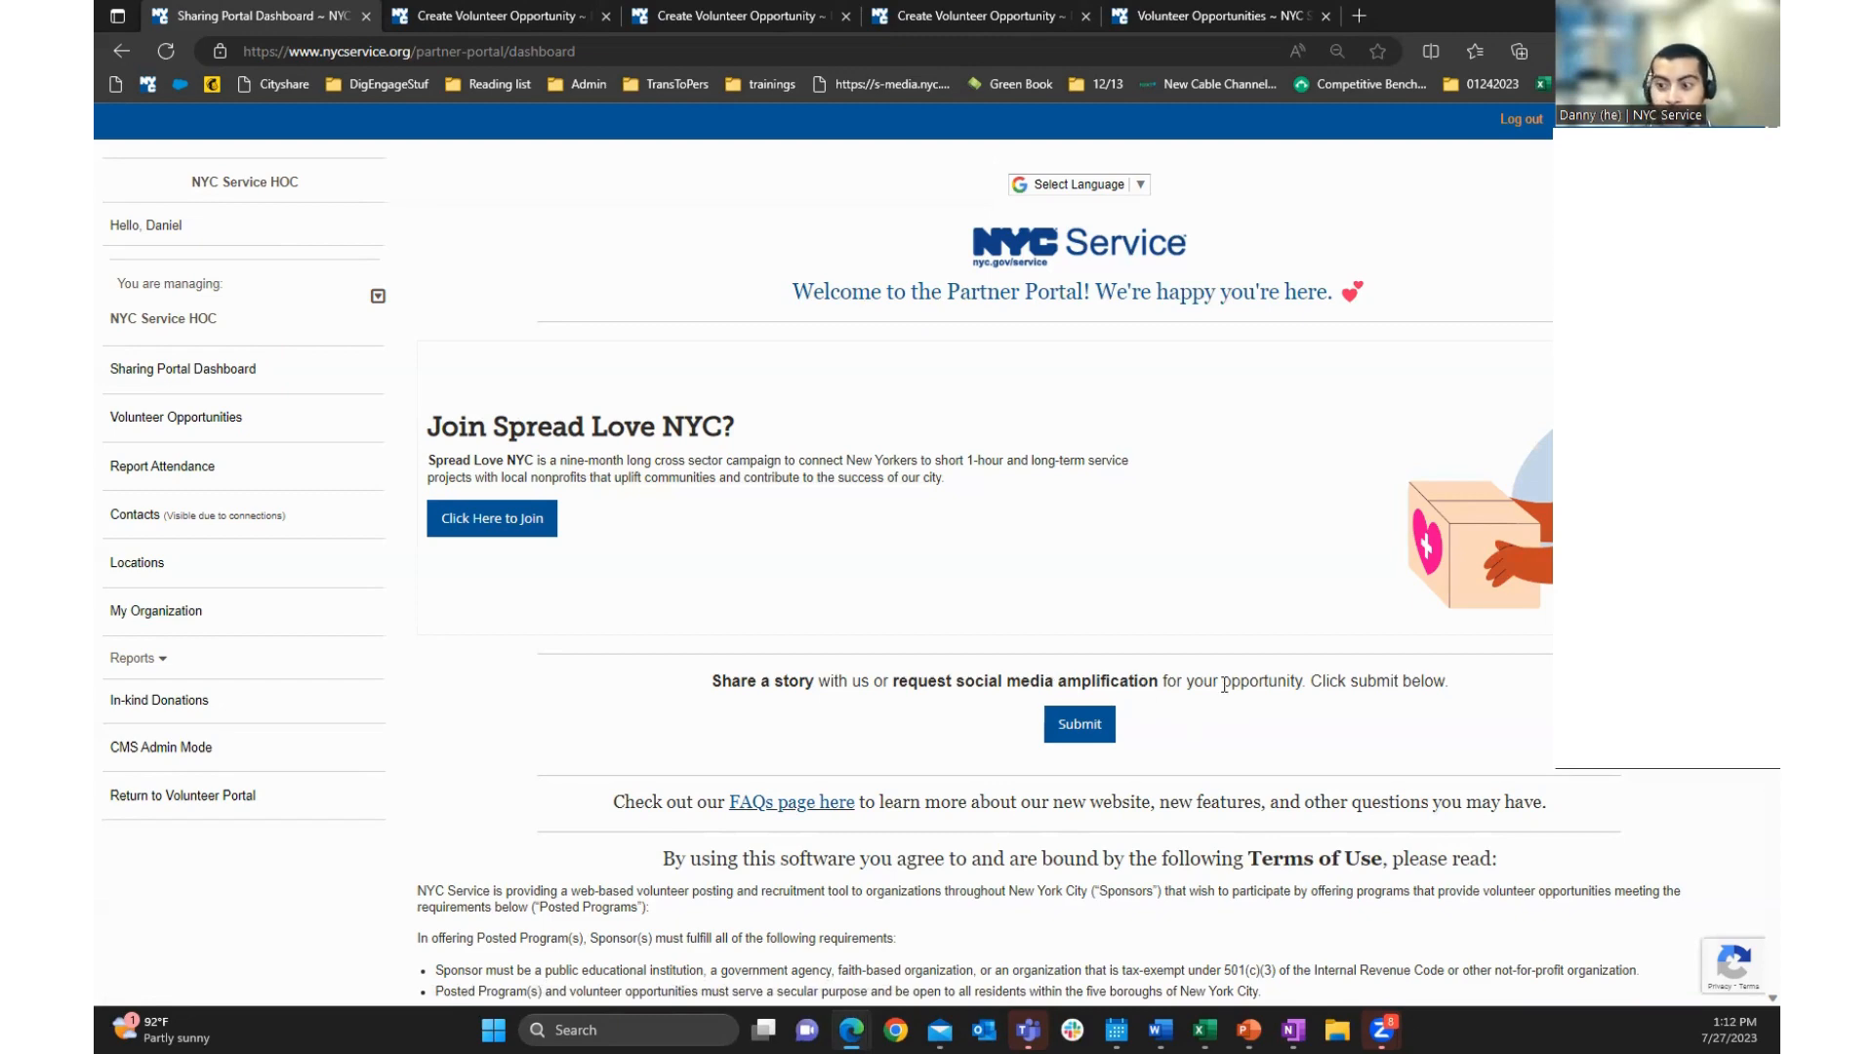
Look through the partner portal's dashboard, volunteer opportunities, attendance reporting, contacts and locations pages
scroll(840, 780, down, 8)
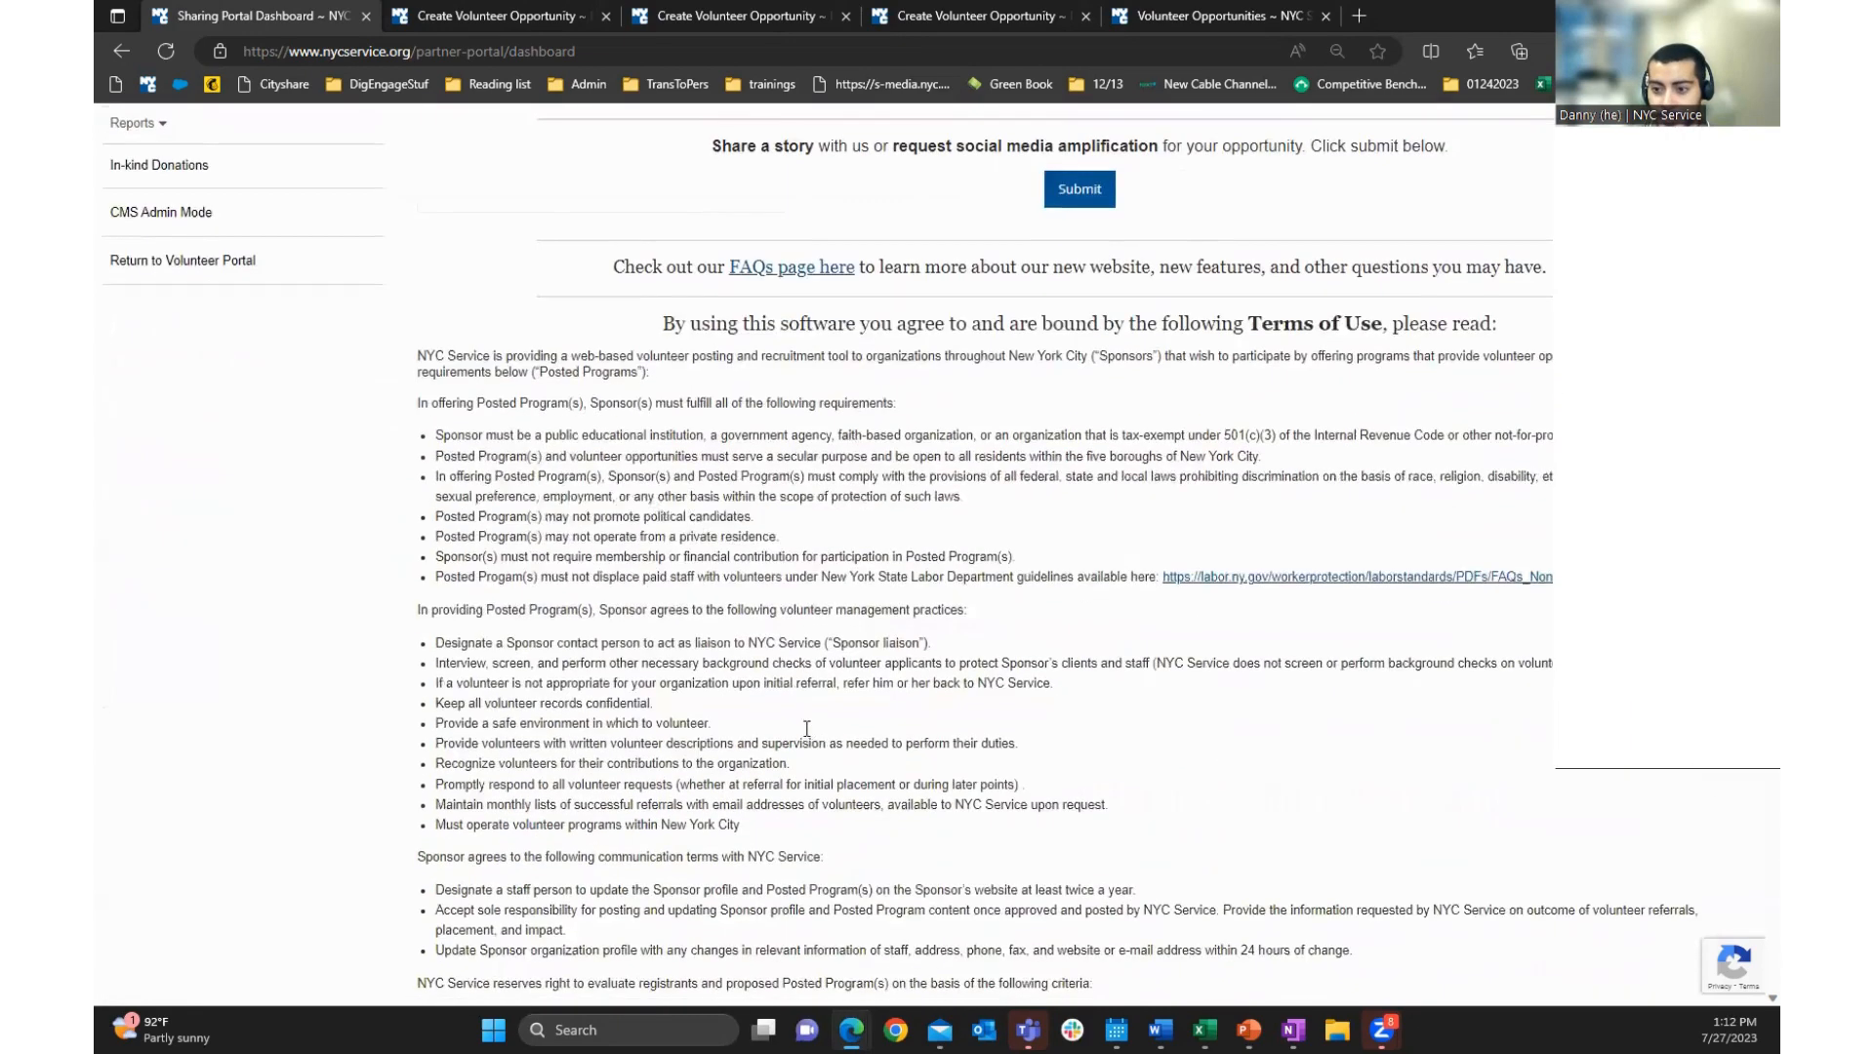
scroll(856, 802, up, 10)
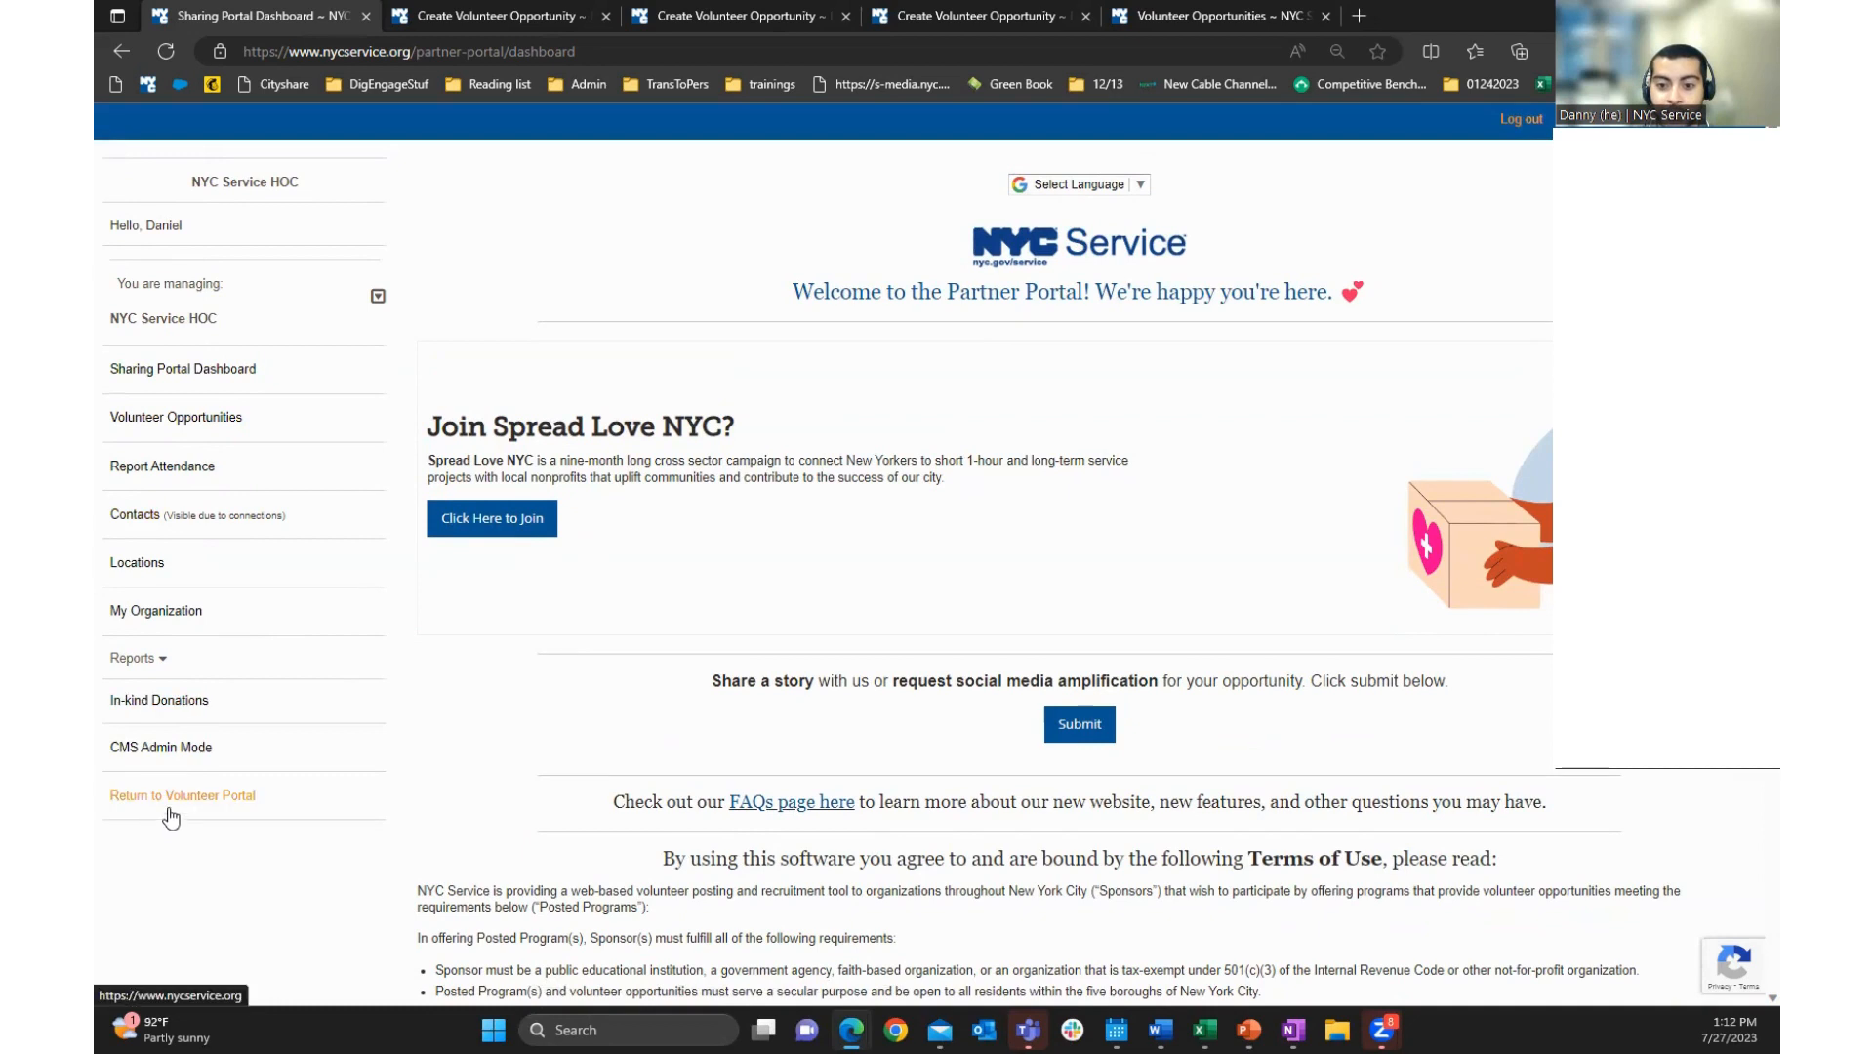
click(158, 417)
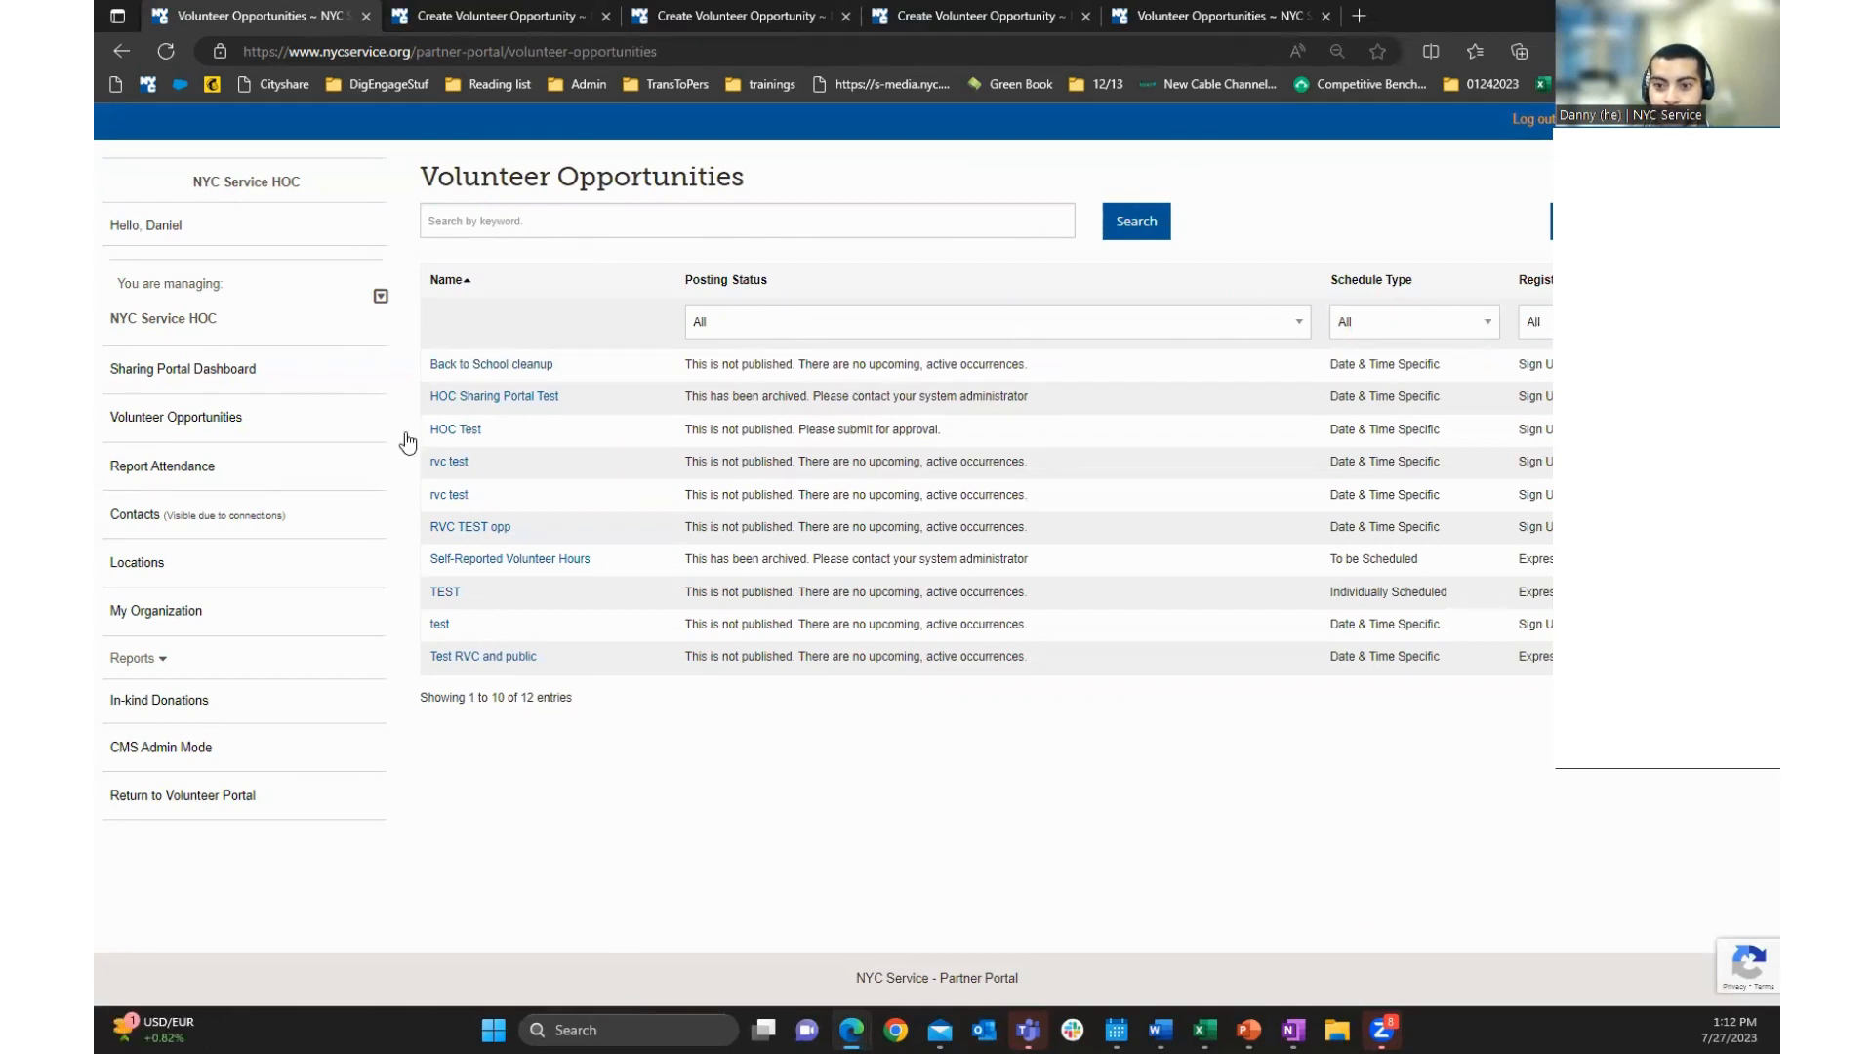
click(172, 473)
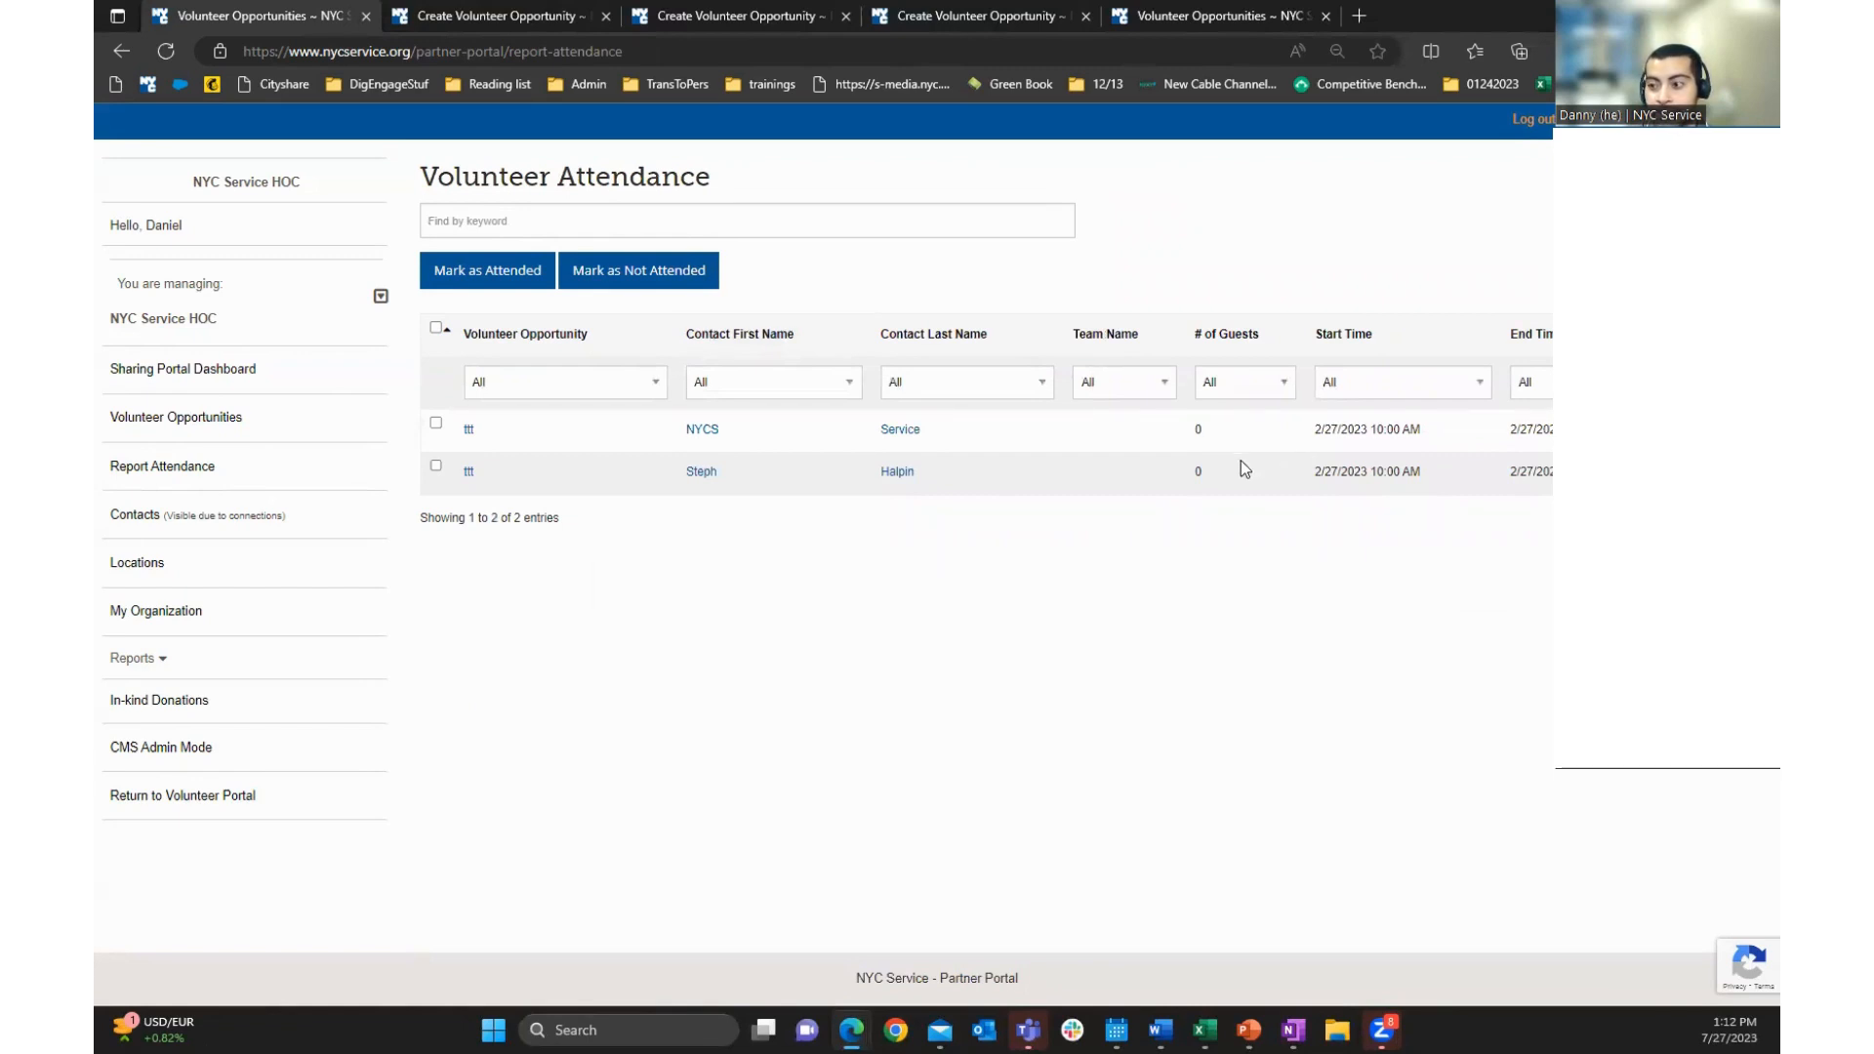
click(136, 518)
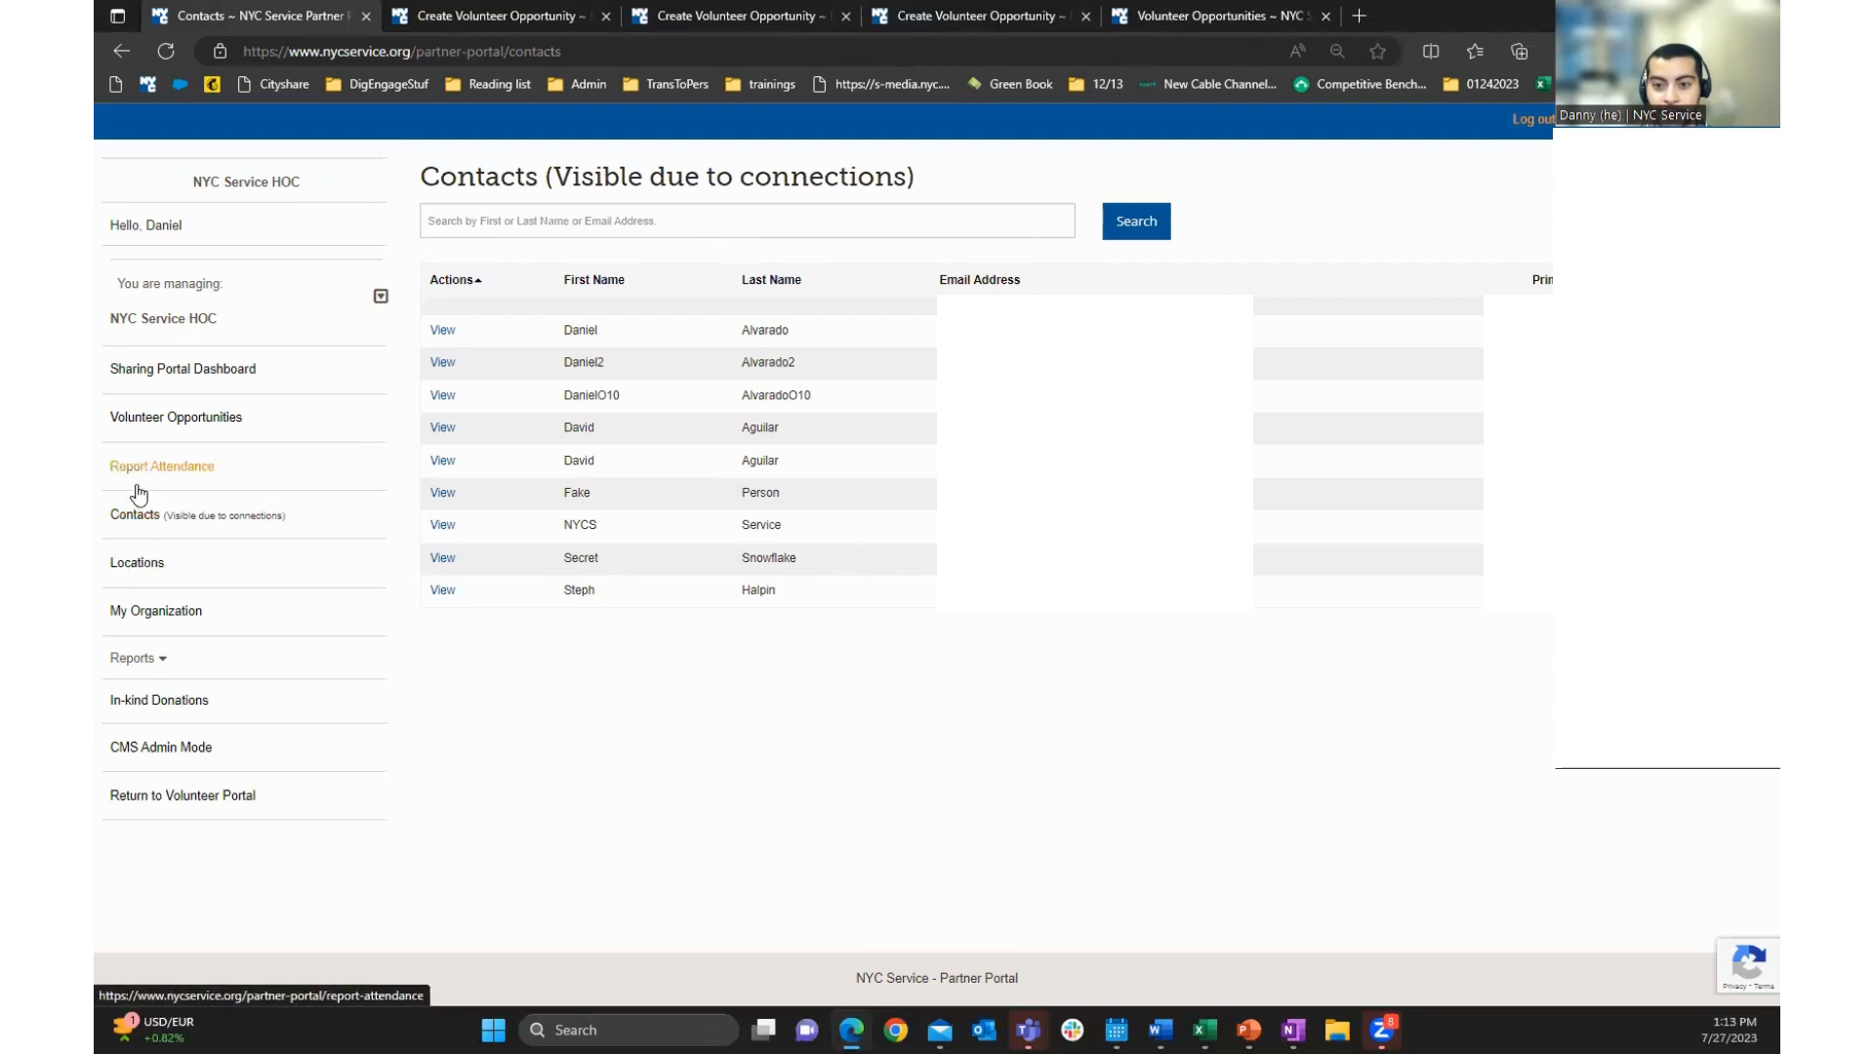
click(140, 565)
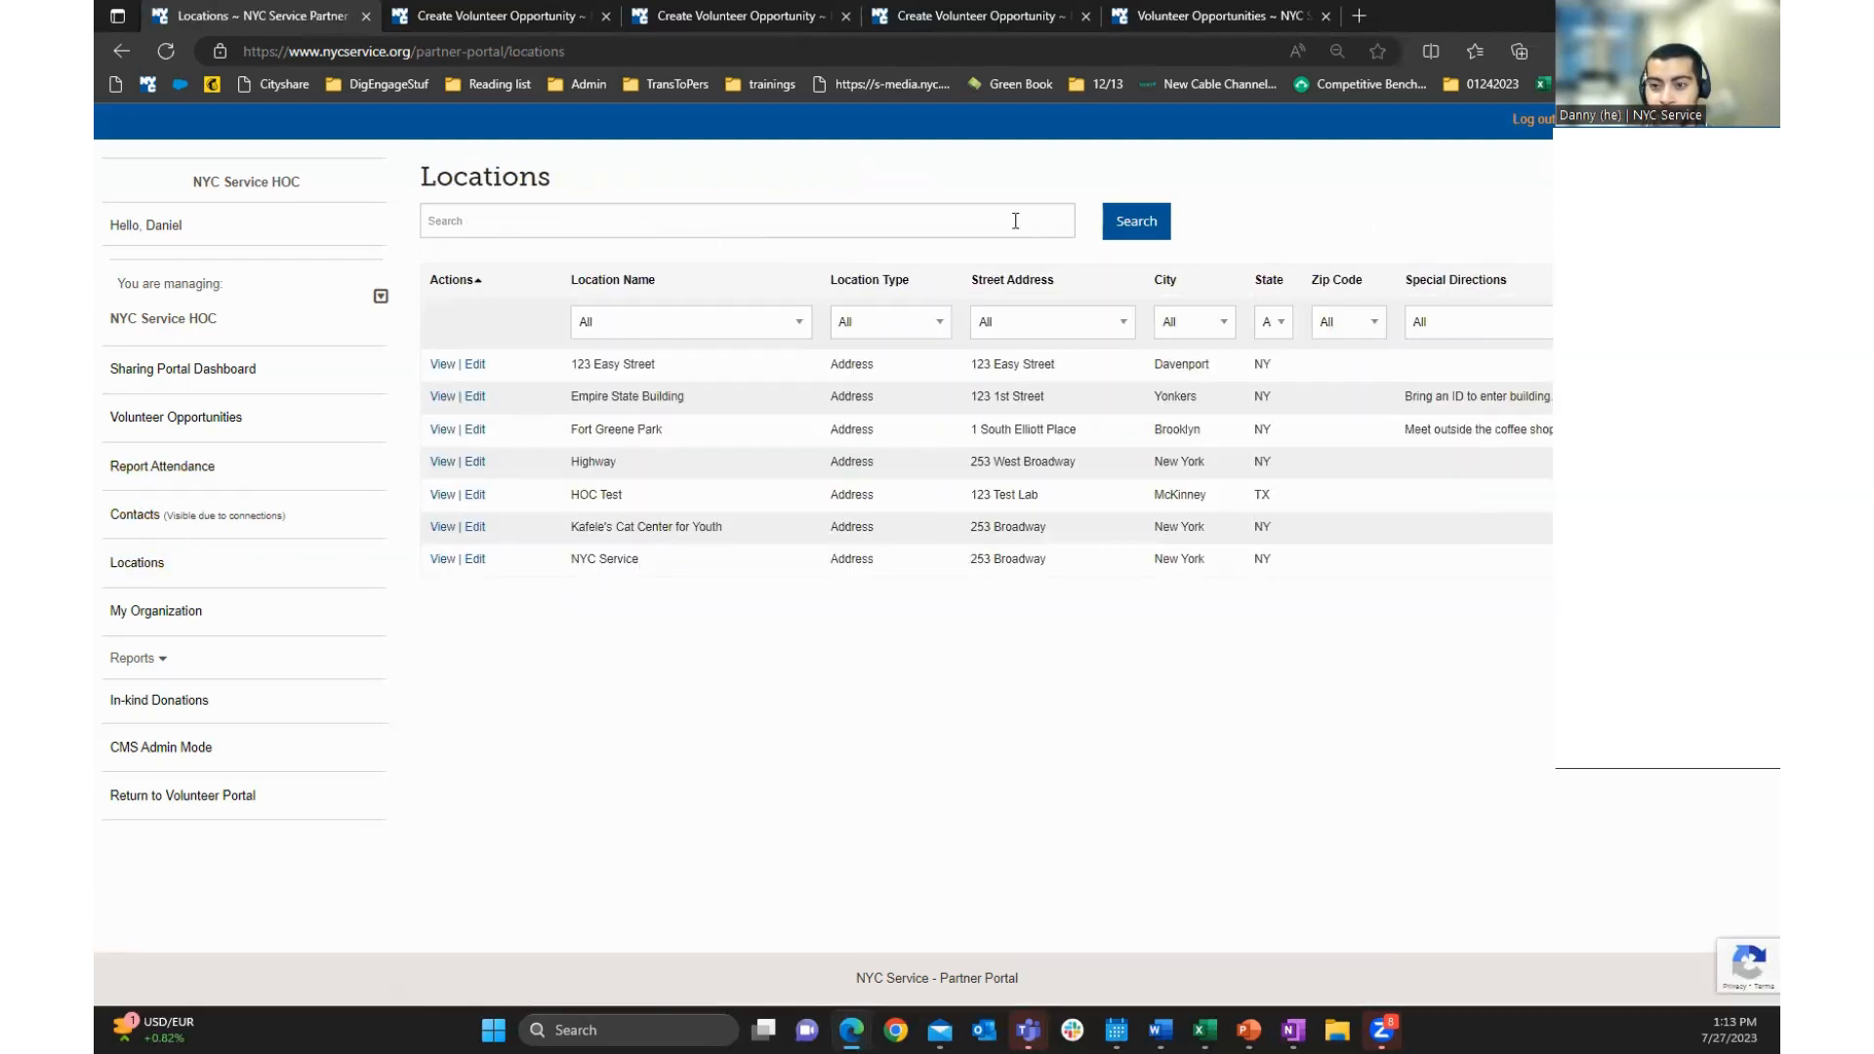
Open the My Organization page and examine the basic info, contact info and organization contacts
click(144, 612)
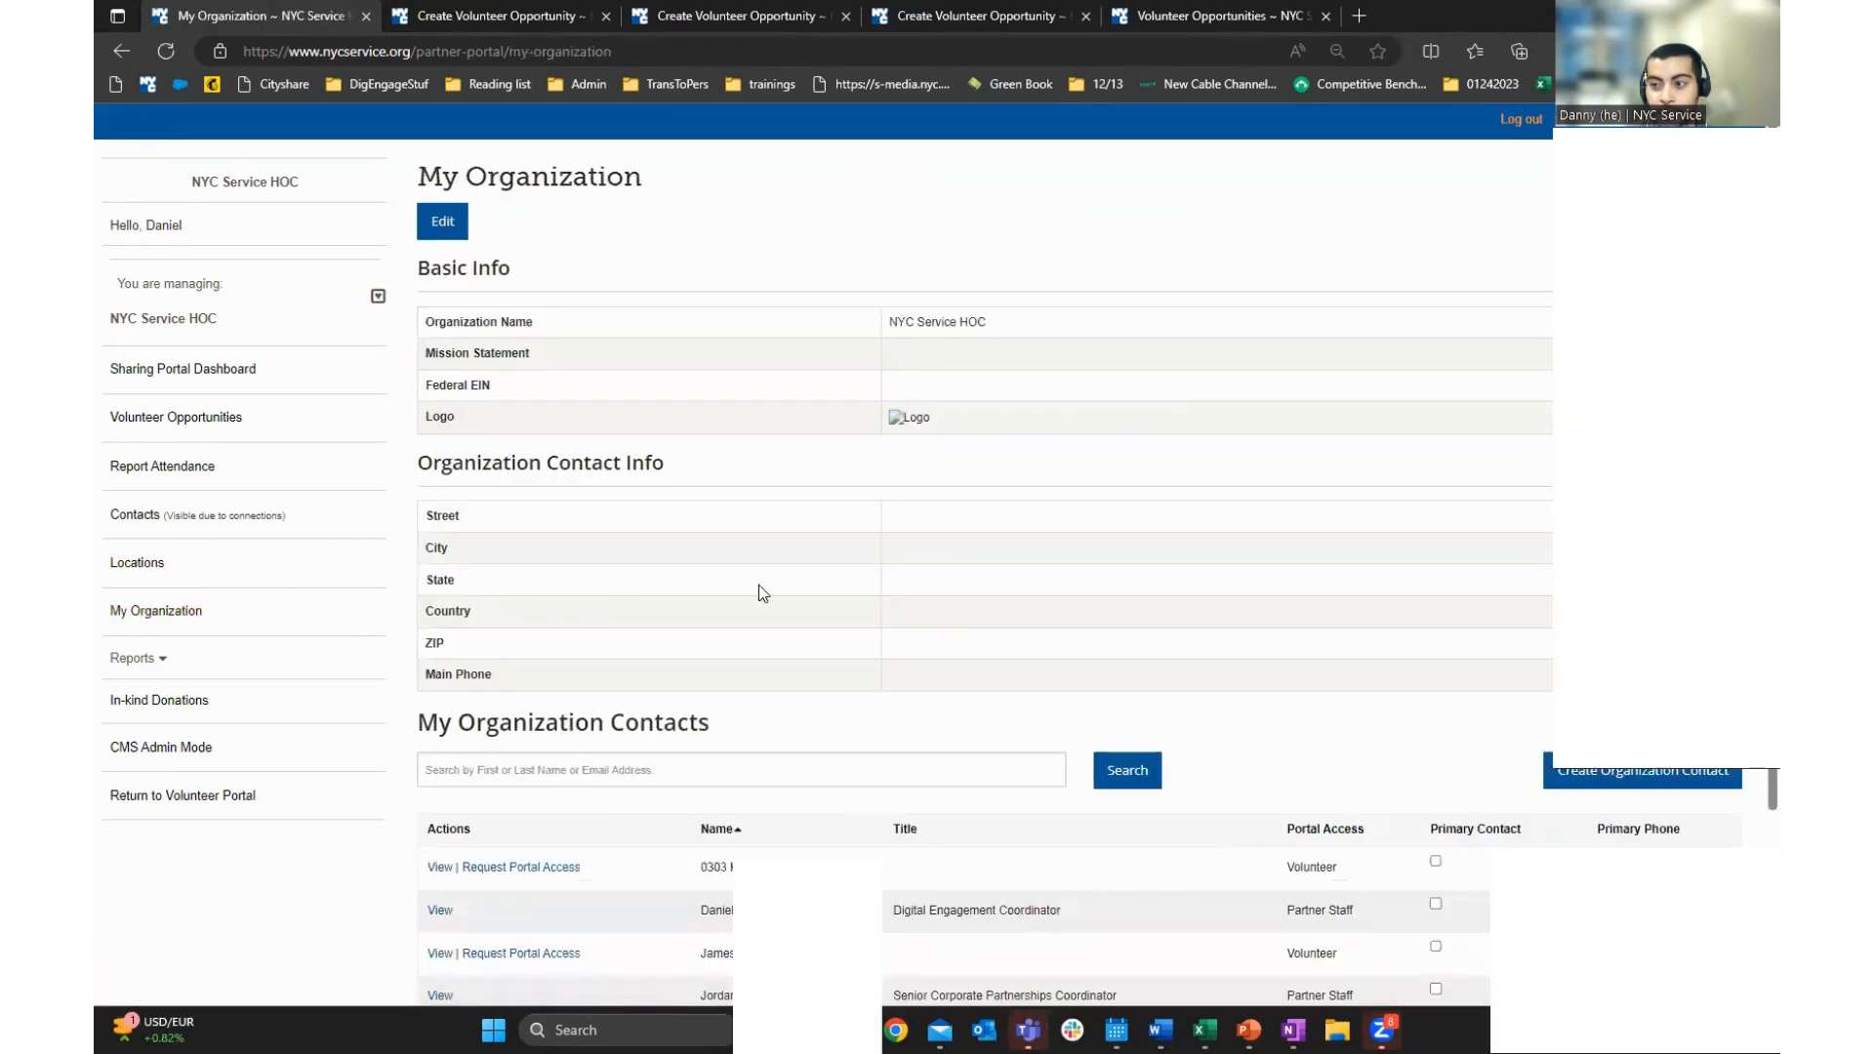
scroll(946, 783, down, 1)
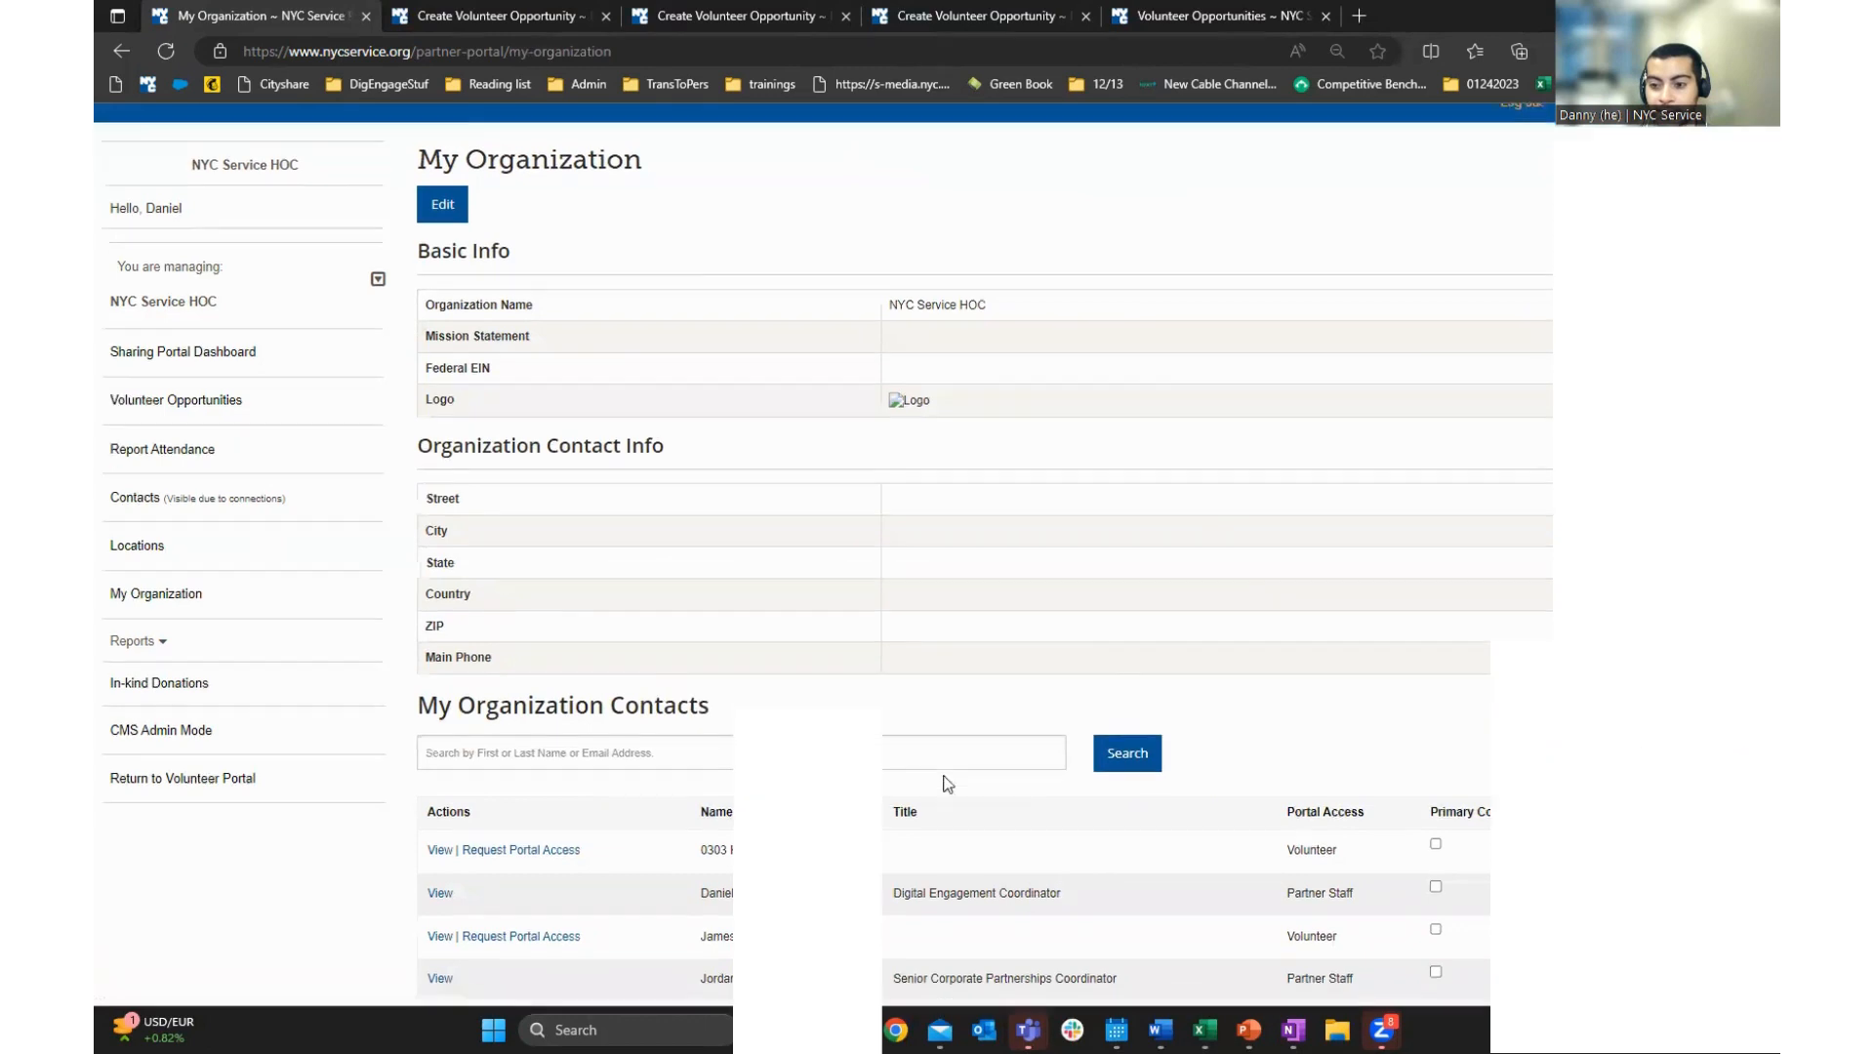
scroll(947, 784, down, 2)
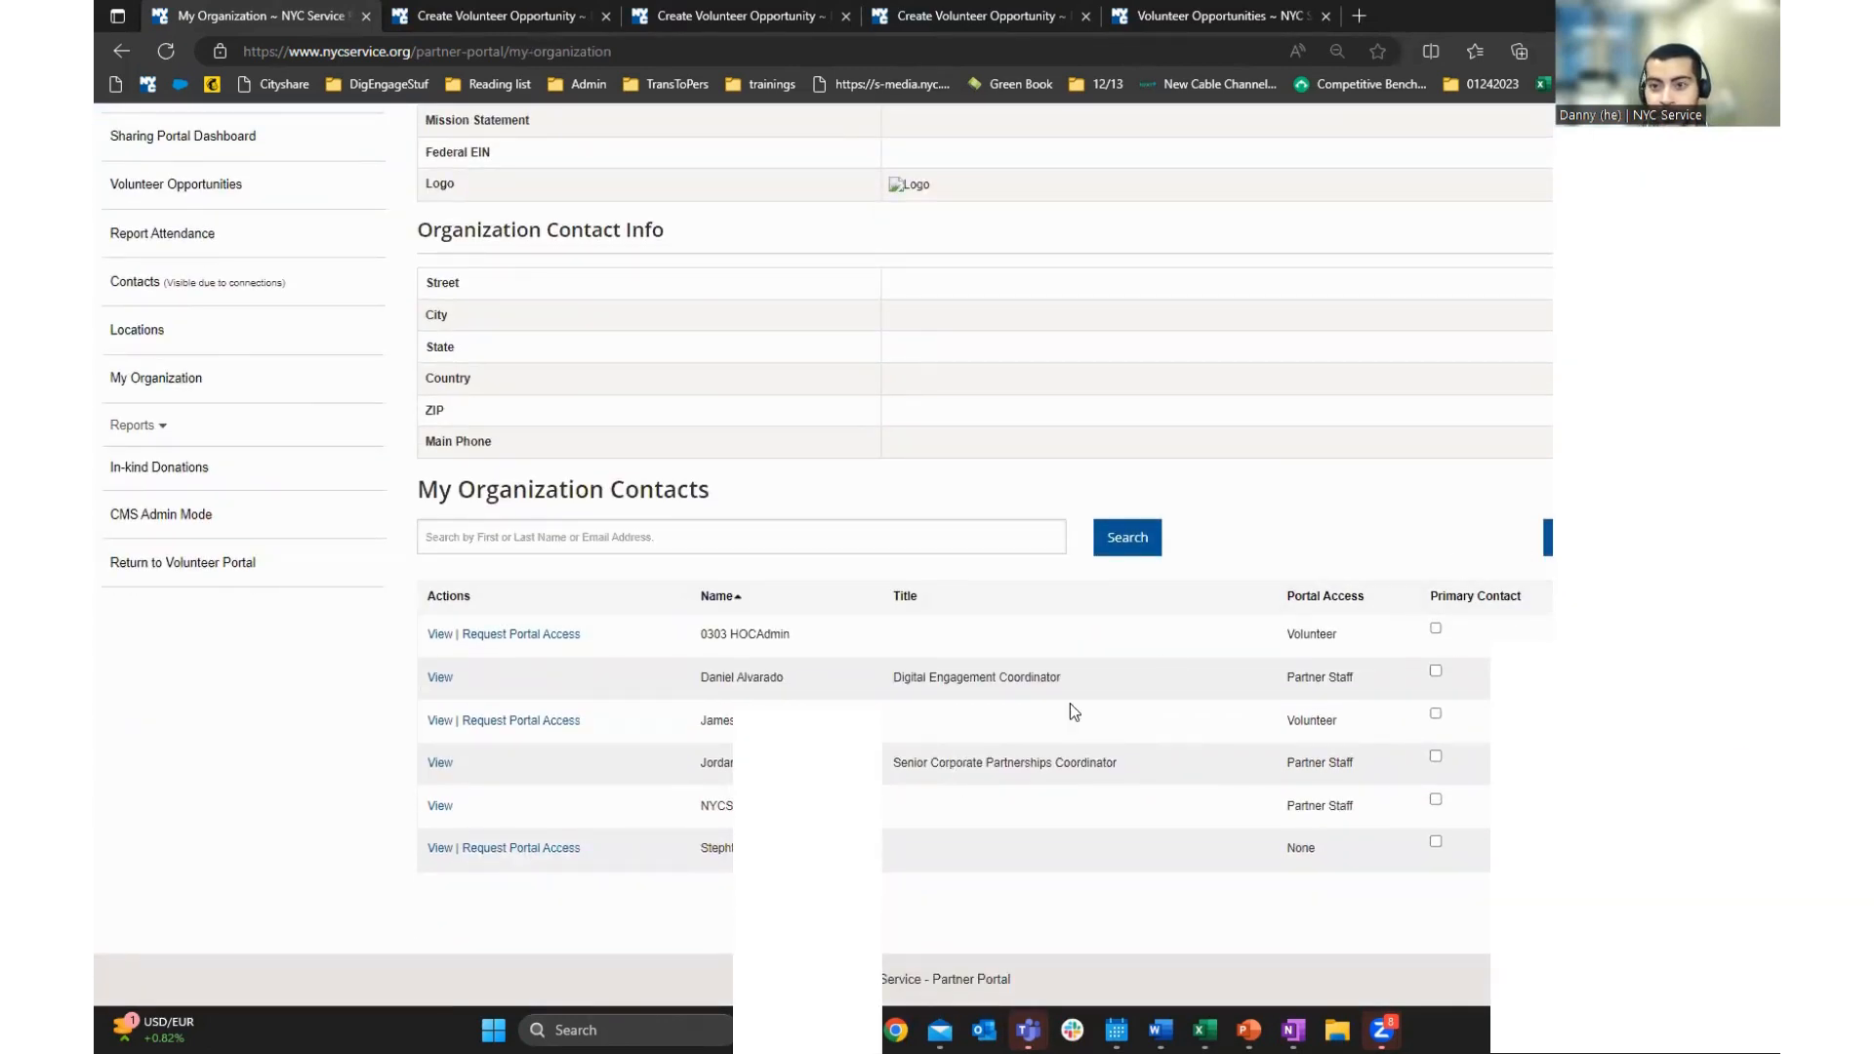
scroll(1064, 732, up, 3)
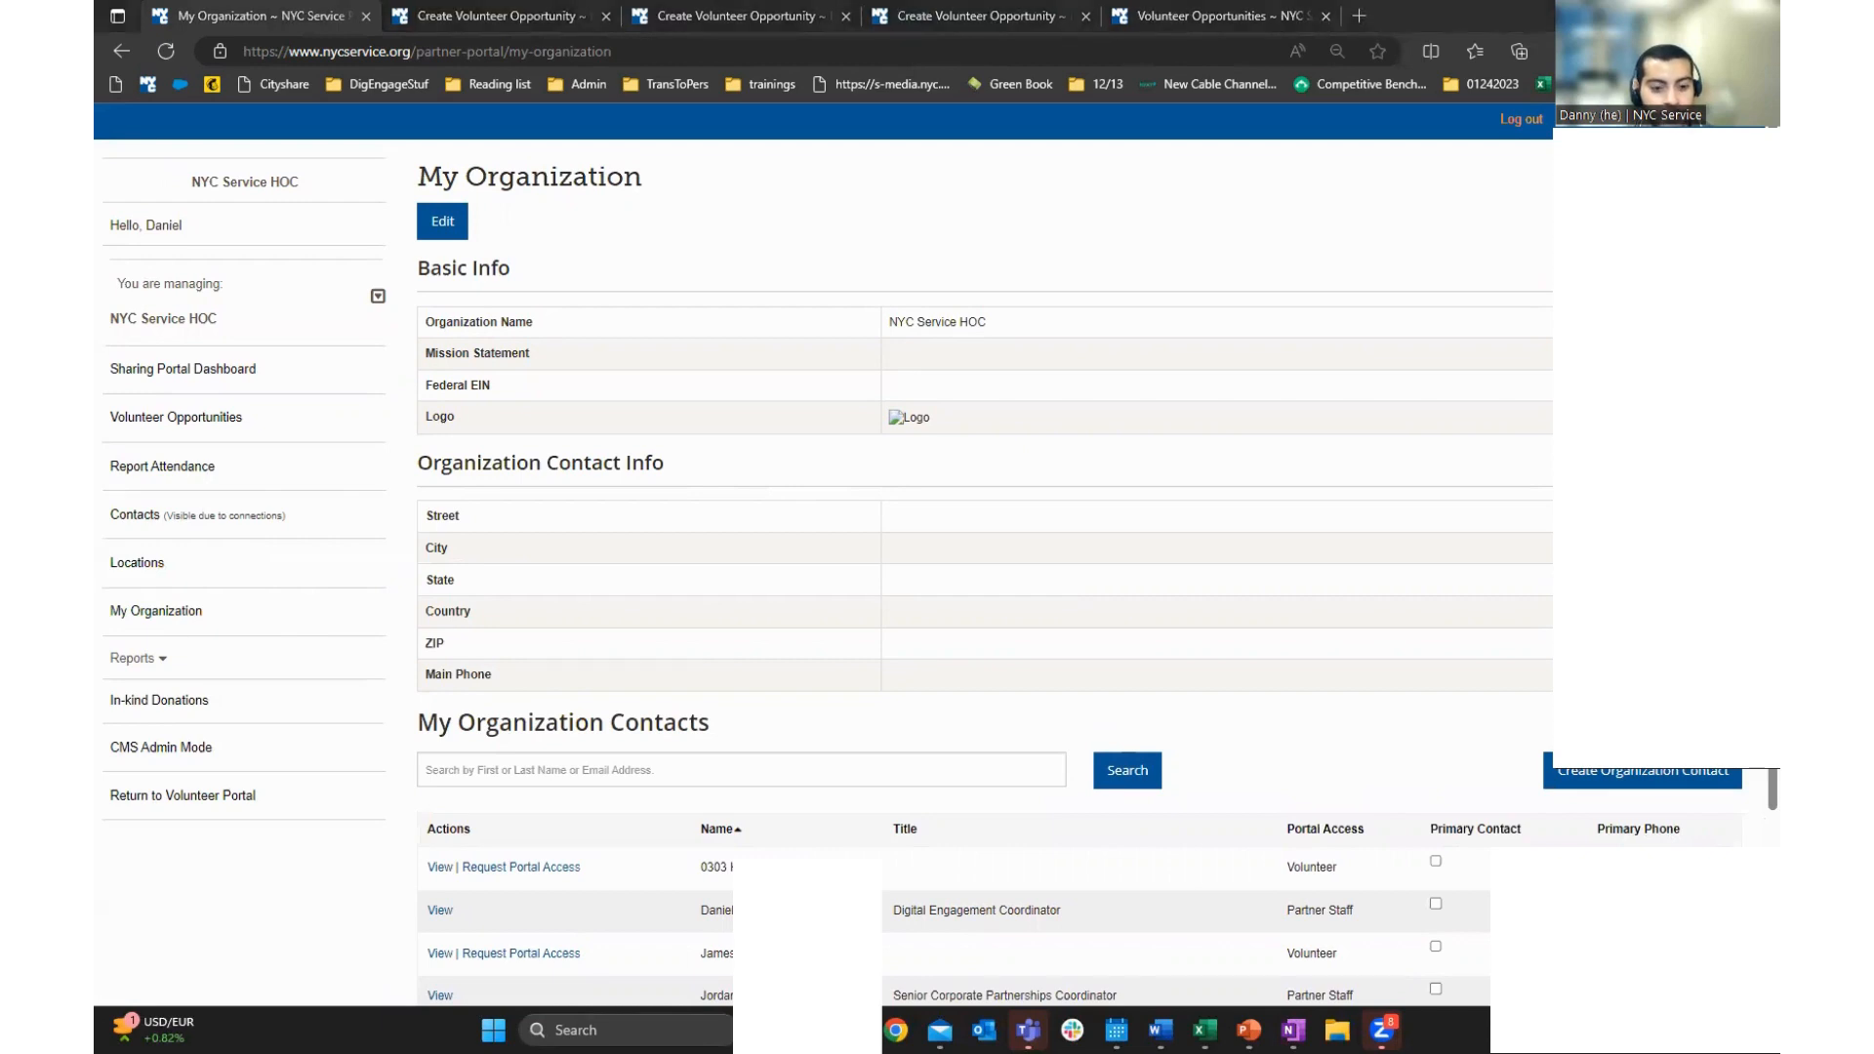
key(alt+Tab)
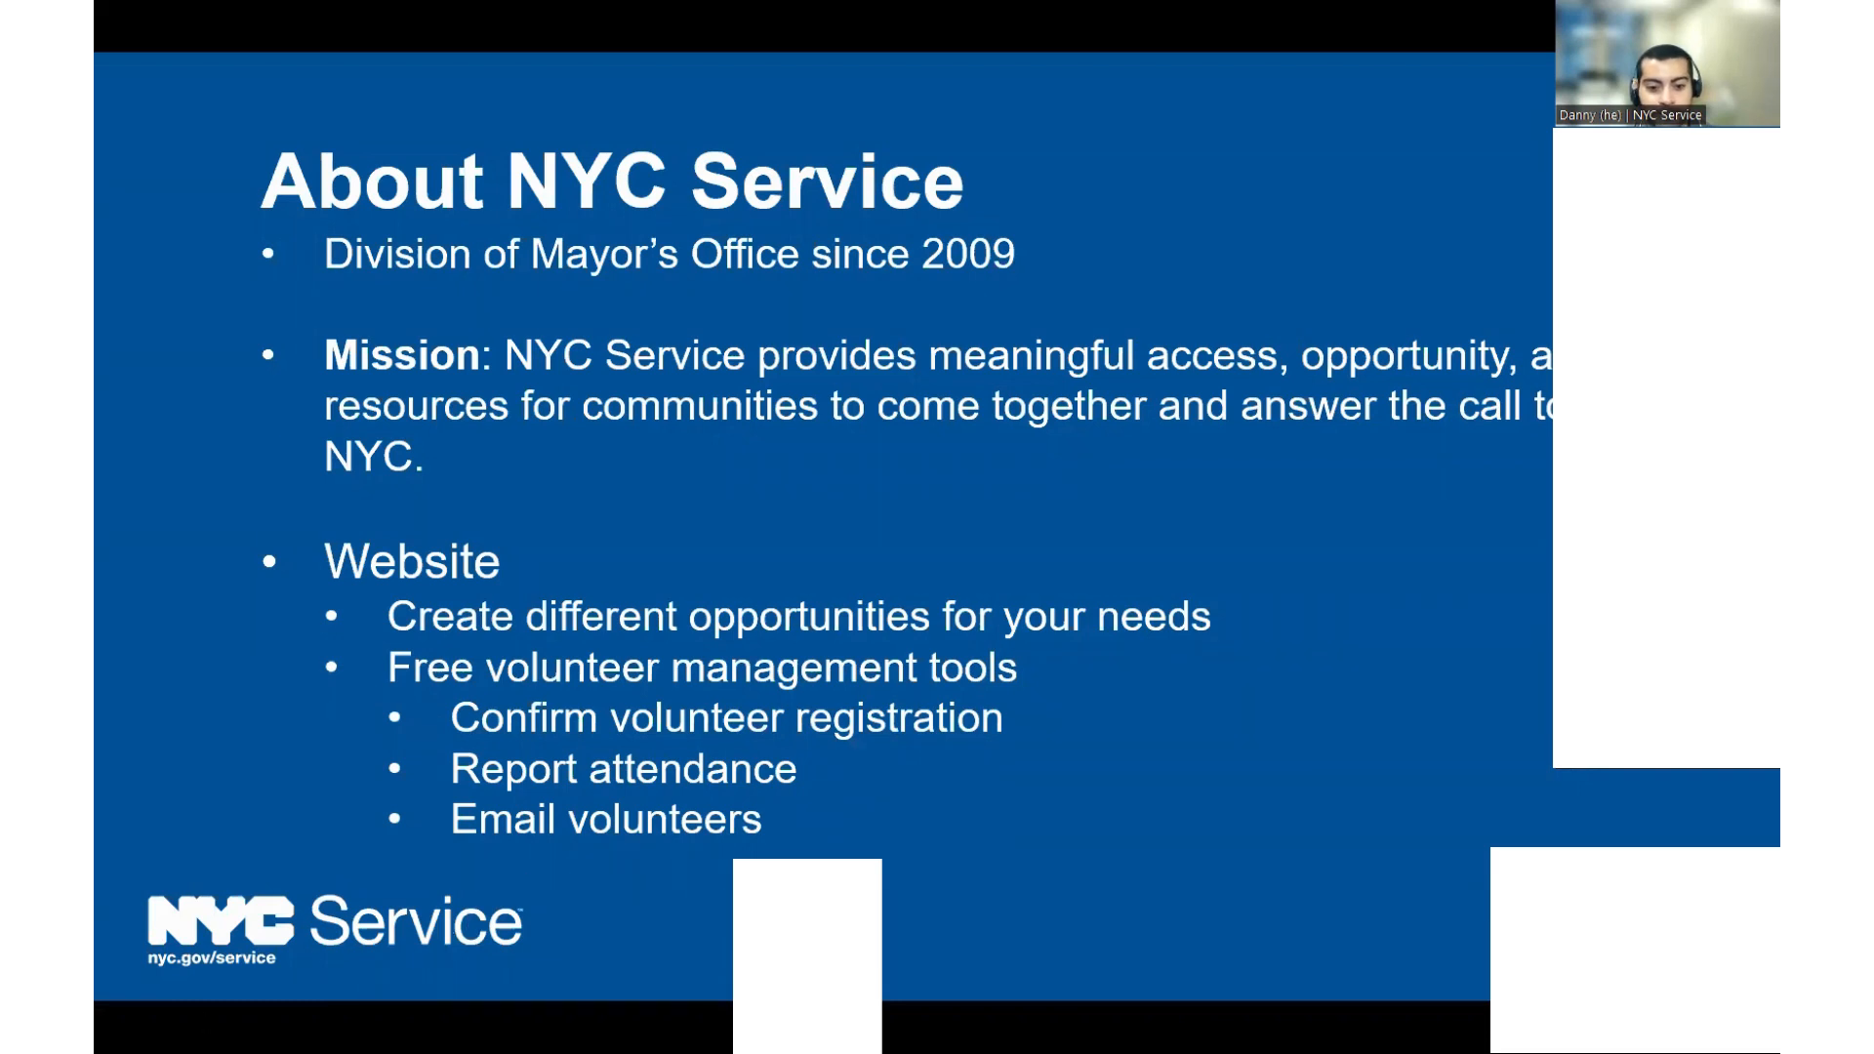
key(Right)
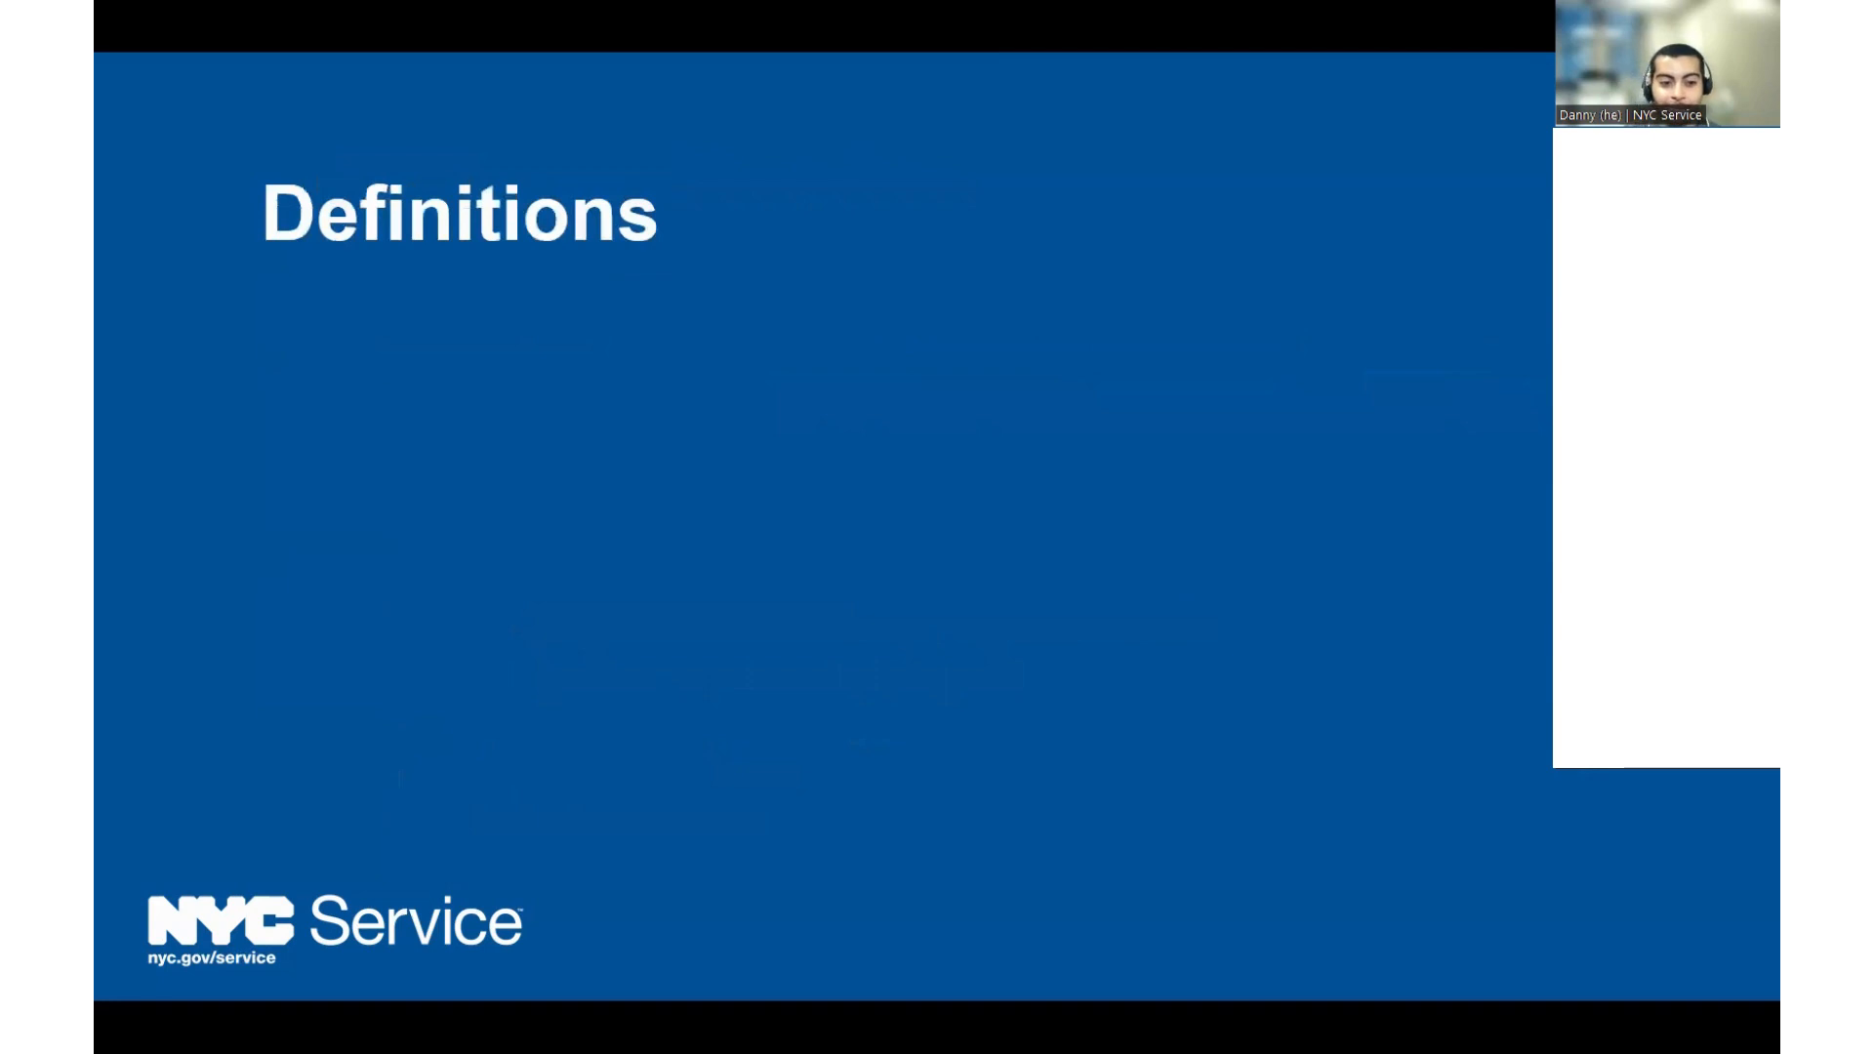
key(Right)
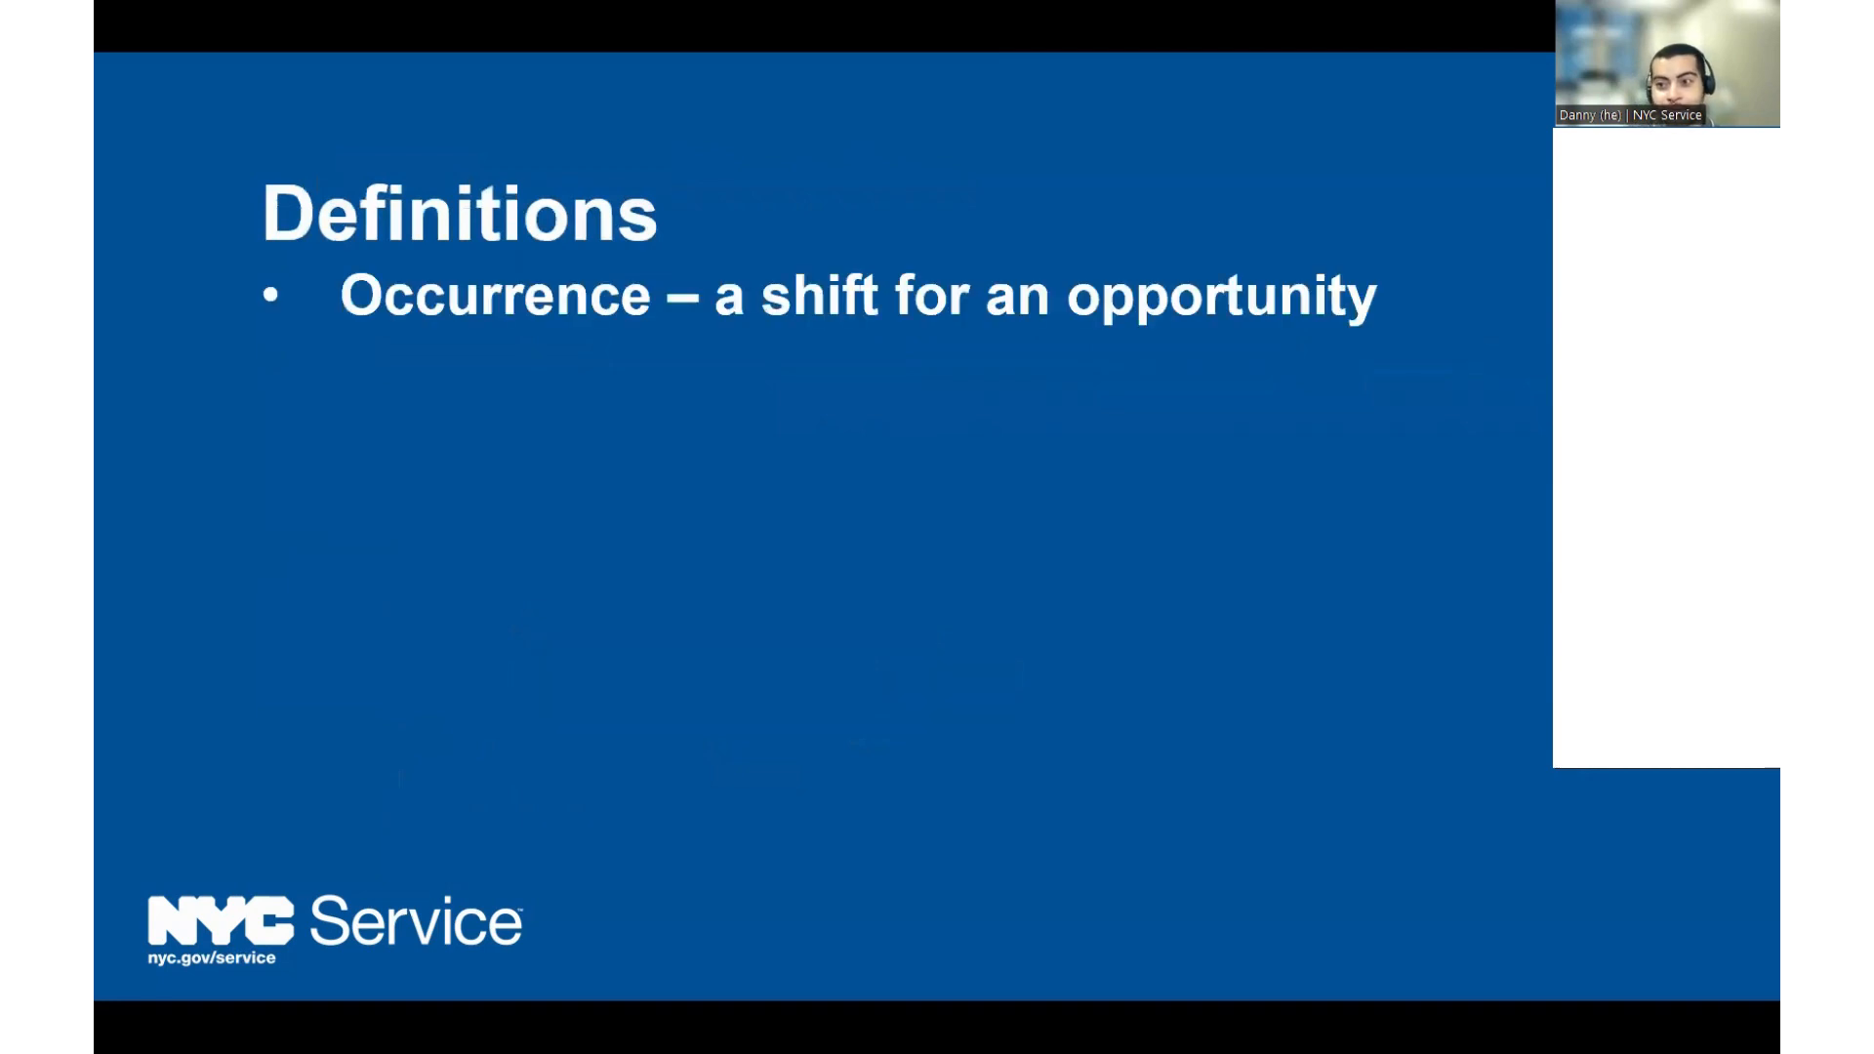
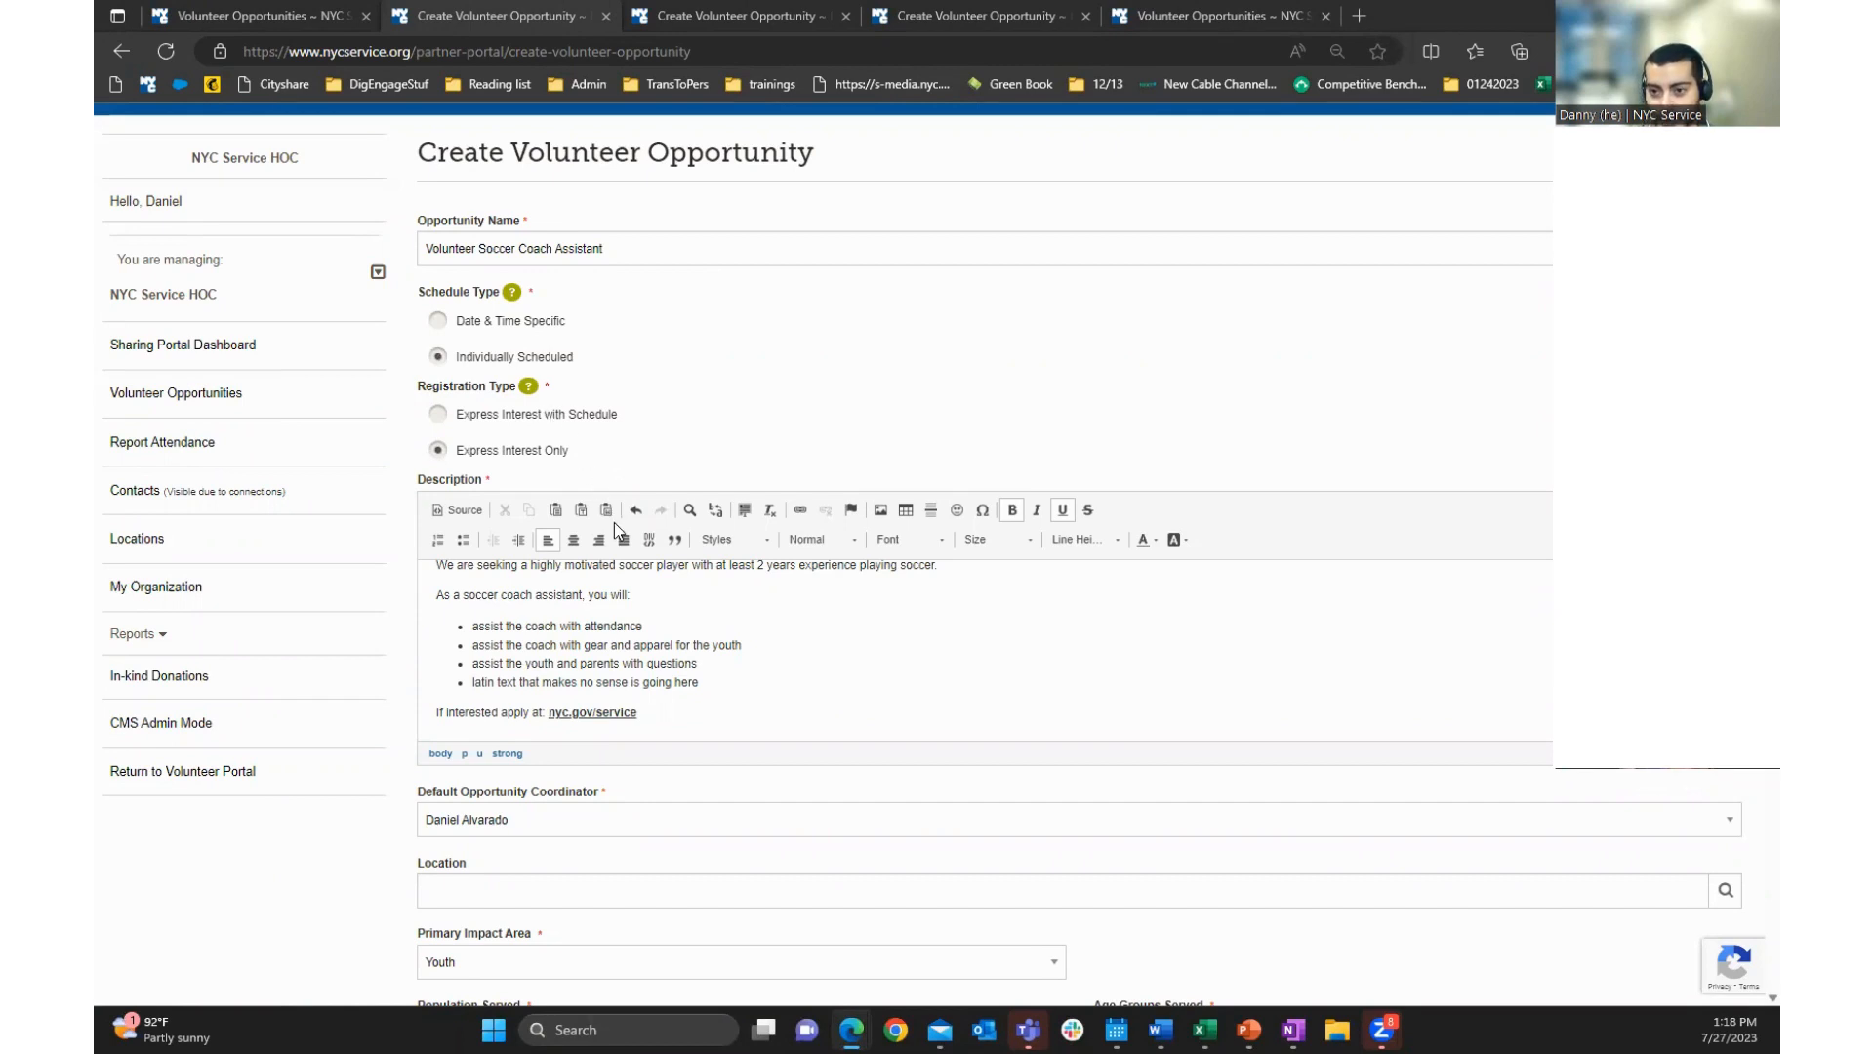
Review the Volunteer Soccer Coach Assistant description, including the line telling interested volunteers where to apply
scroll(634, 622, down, 2)
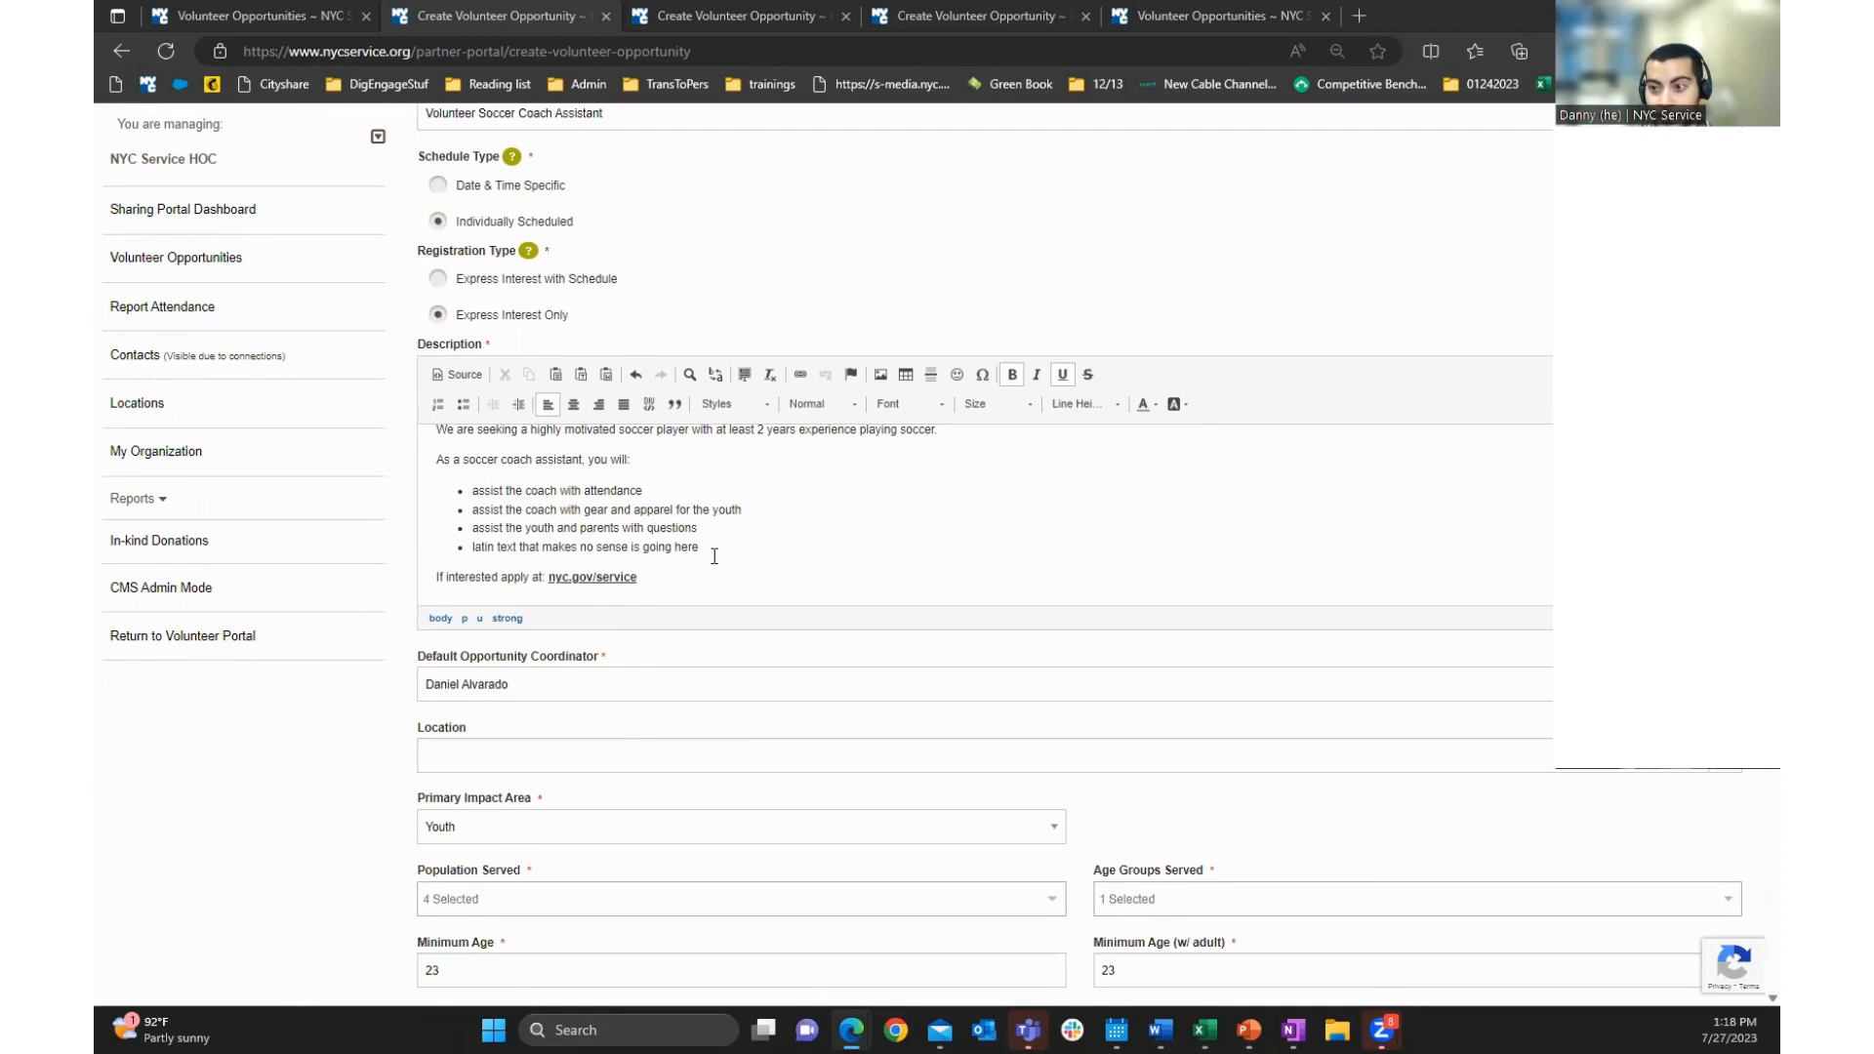
scroll(713, 557, up, 1)
scroll(713, 556, down, 1)
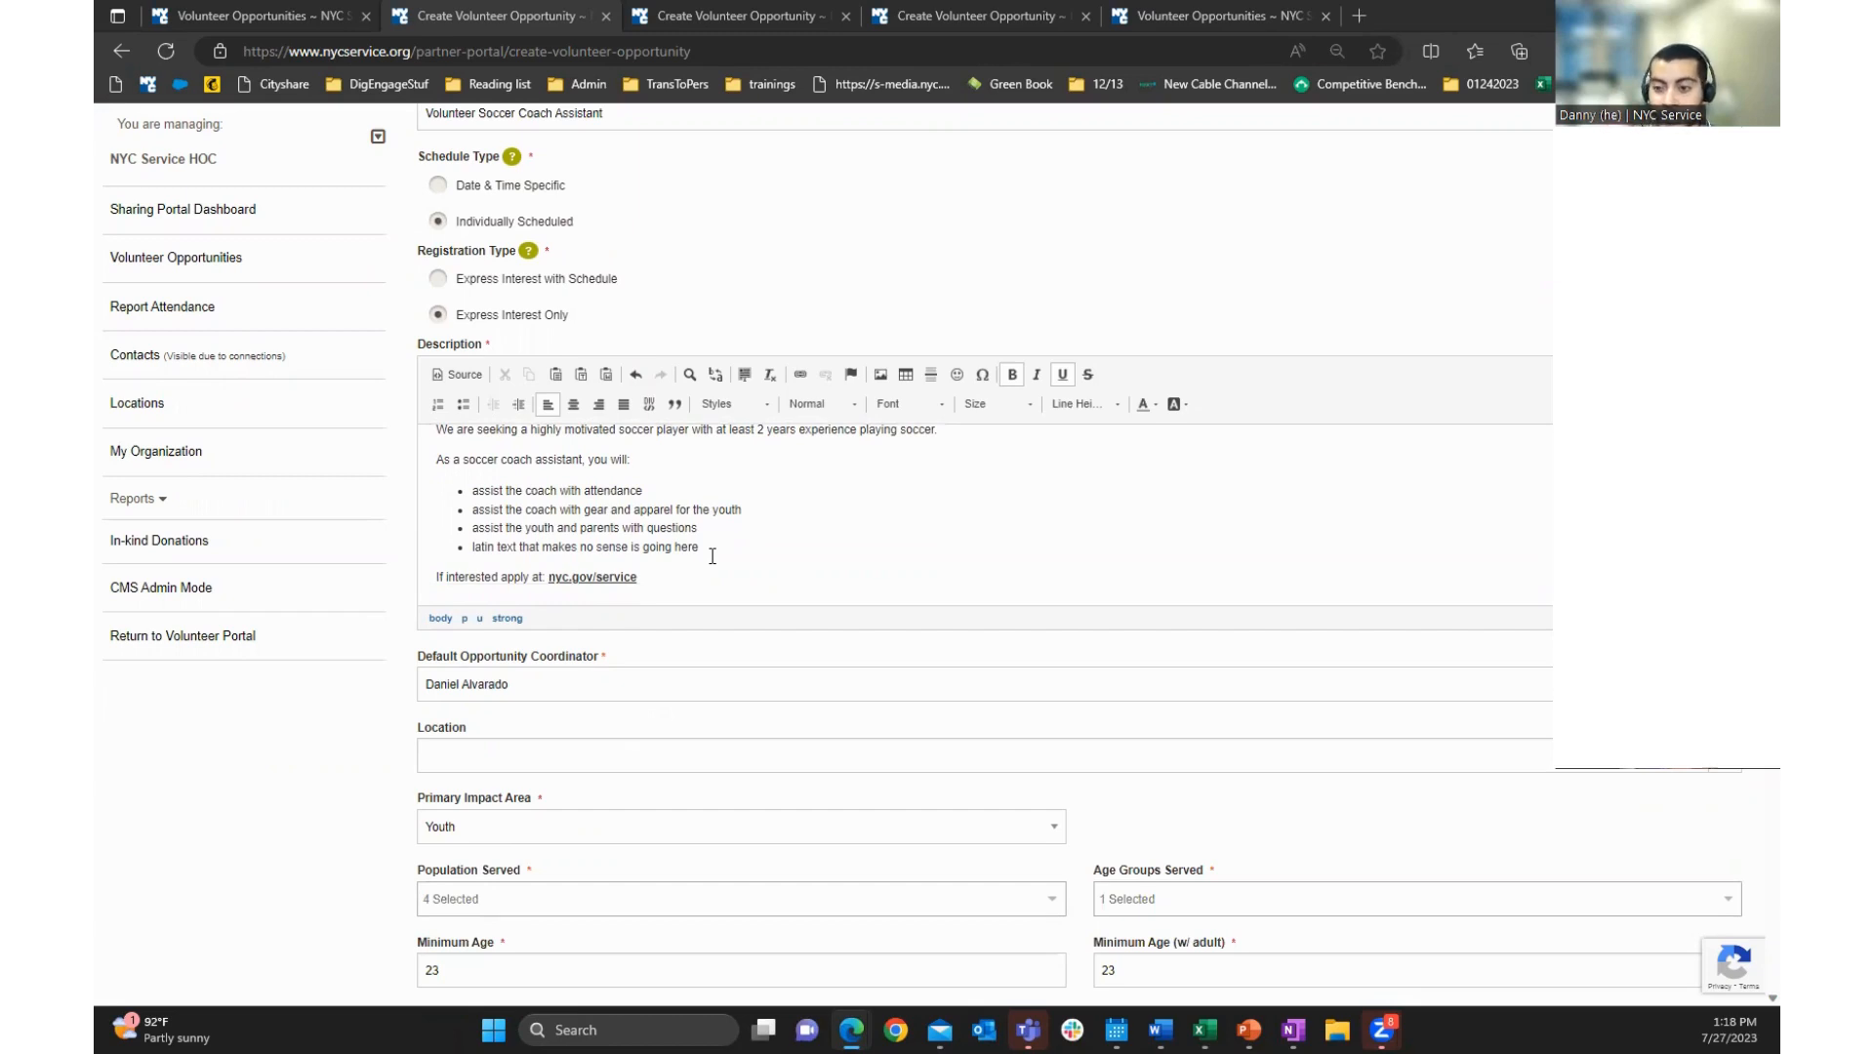
scroll(631, 603, up, 1)
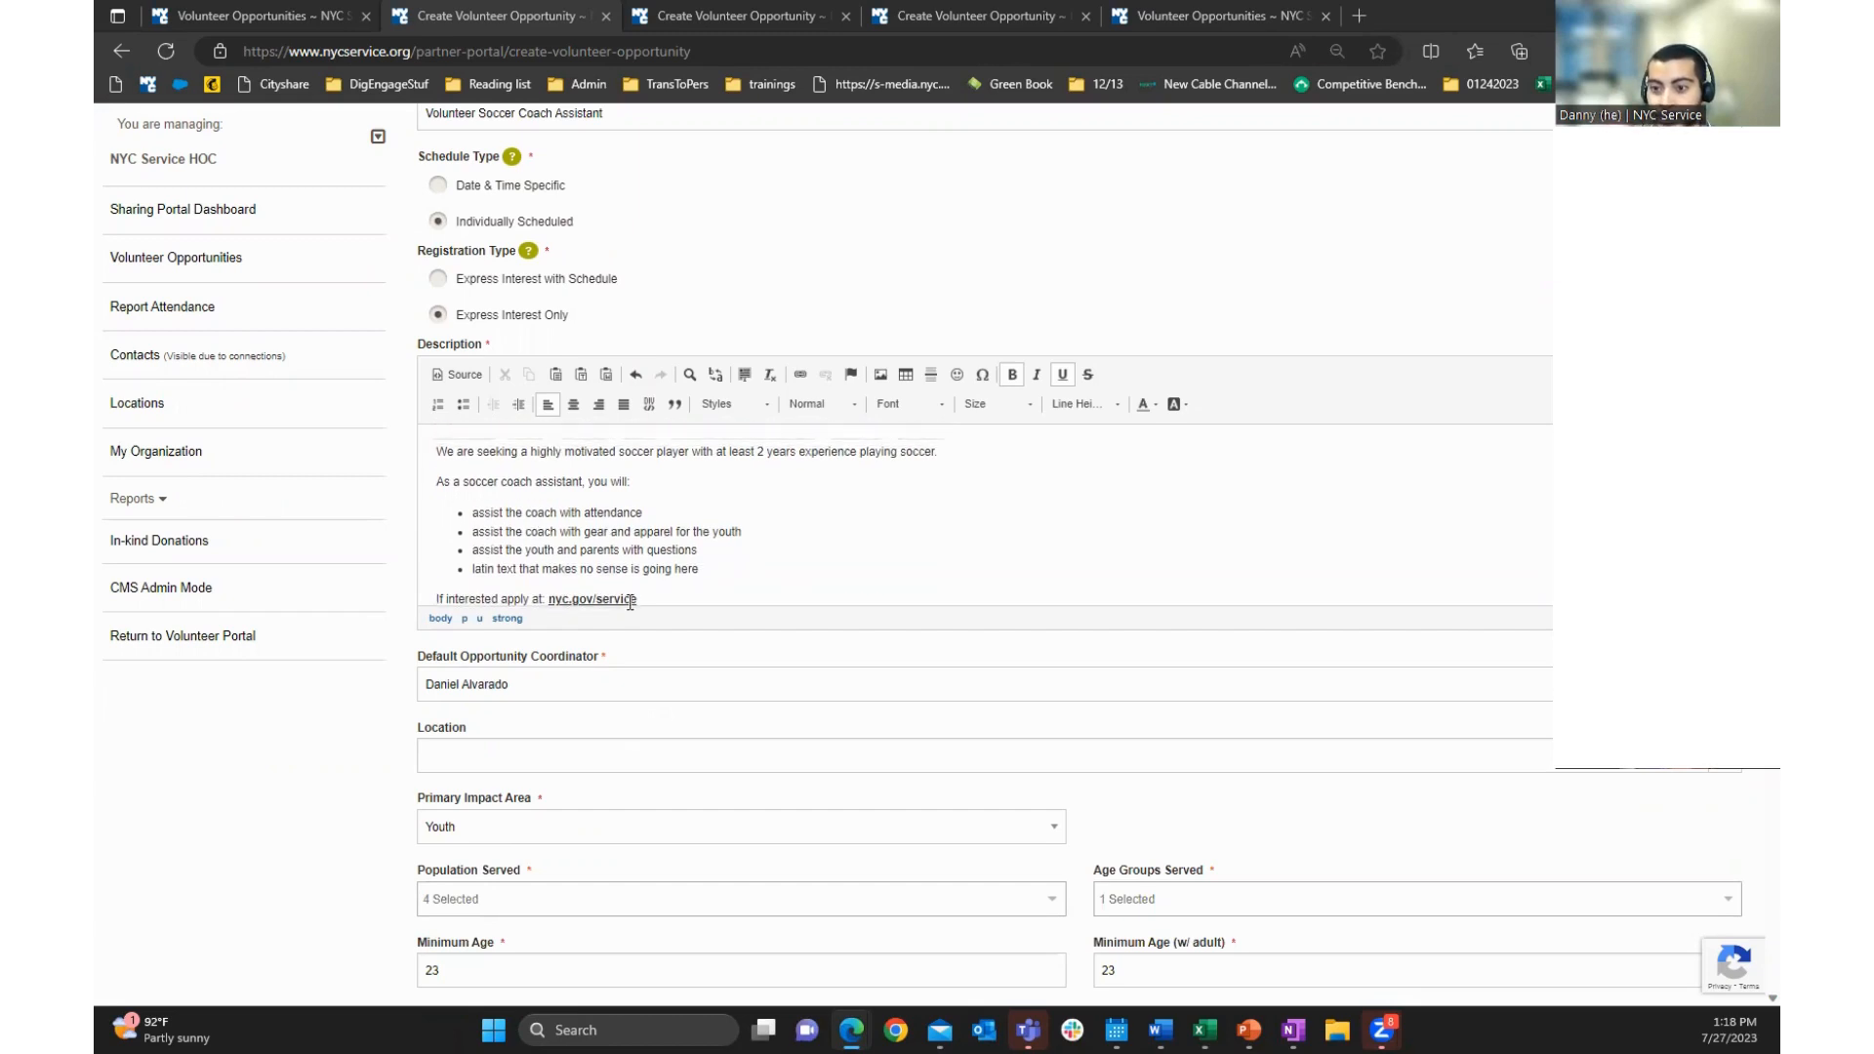
scroll(631, 602, down, 1)
drag(664, 578, 424, 584)
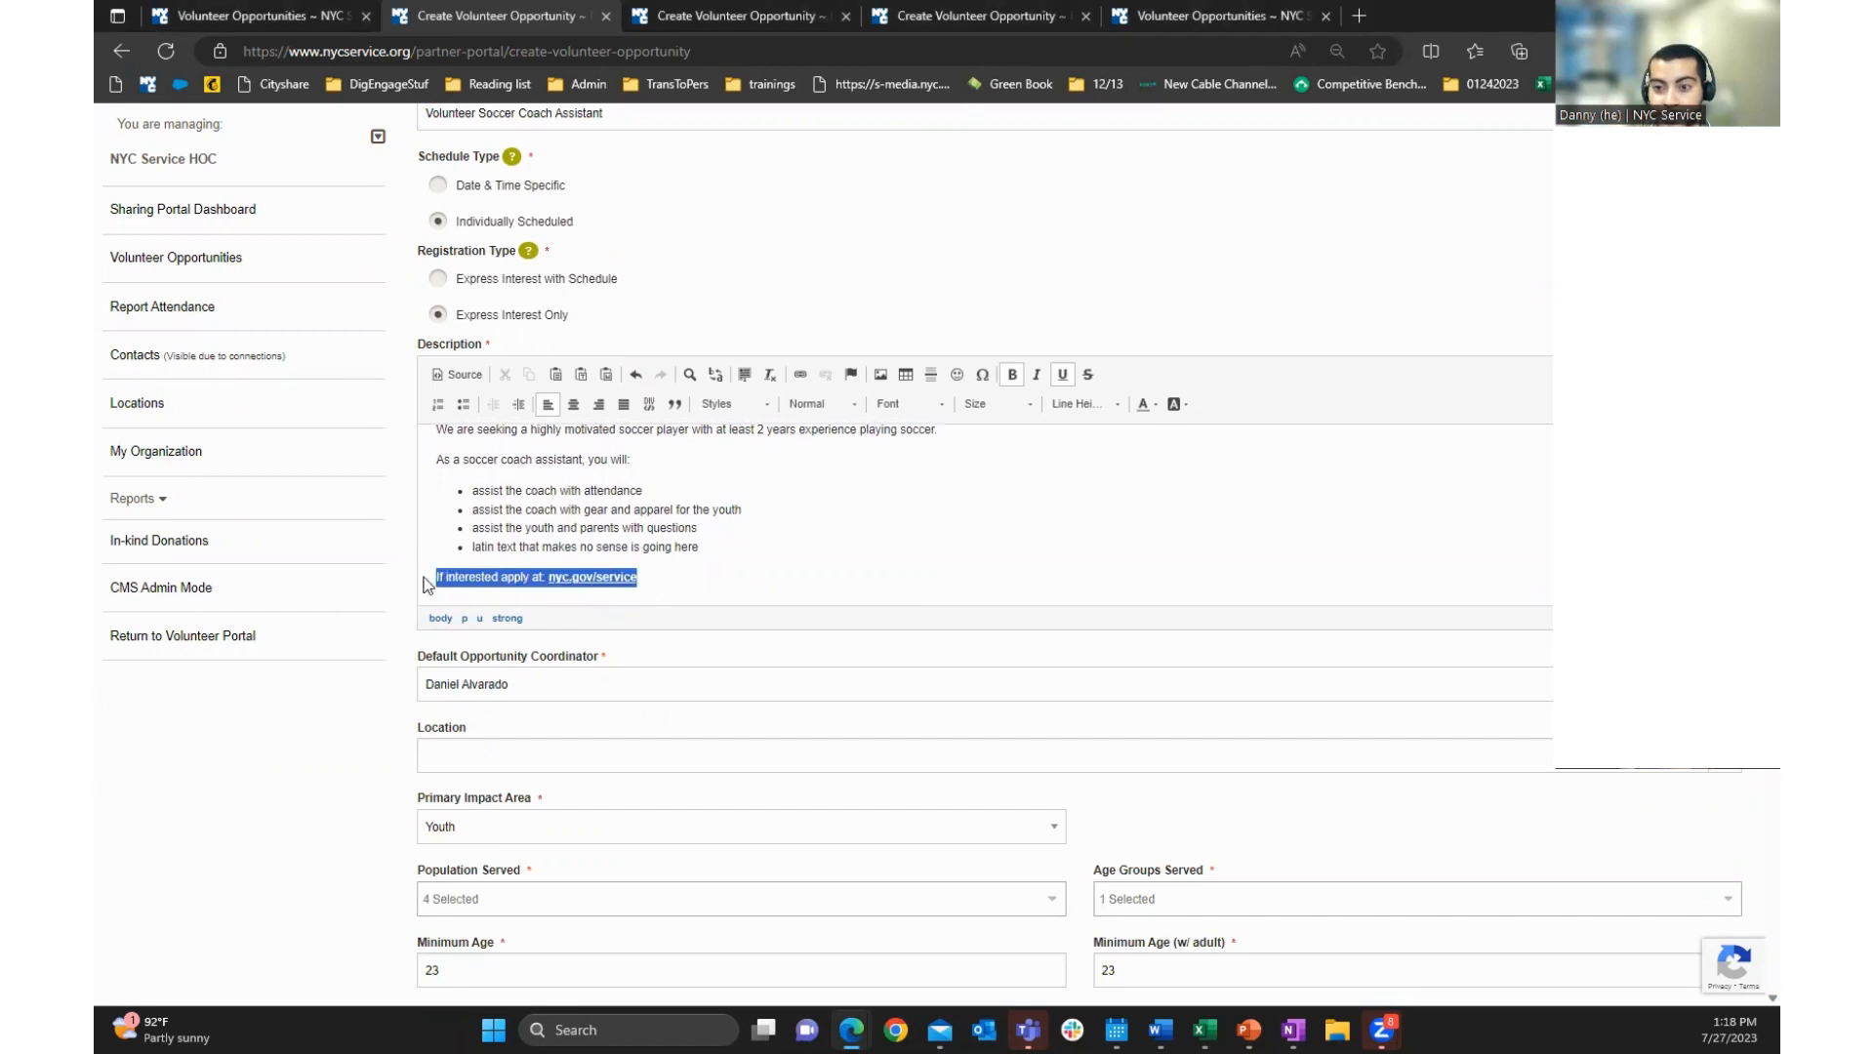
click(670, 583)
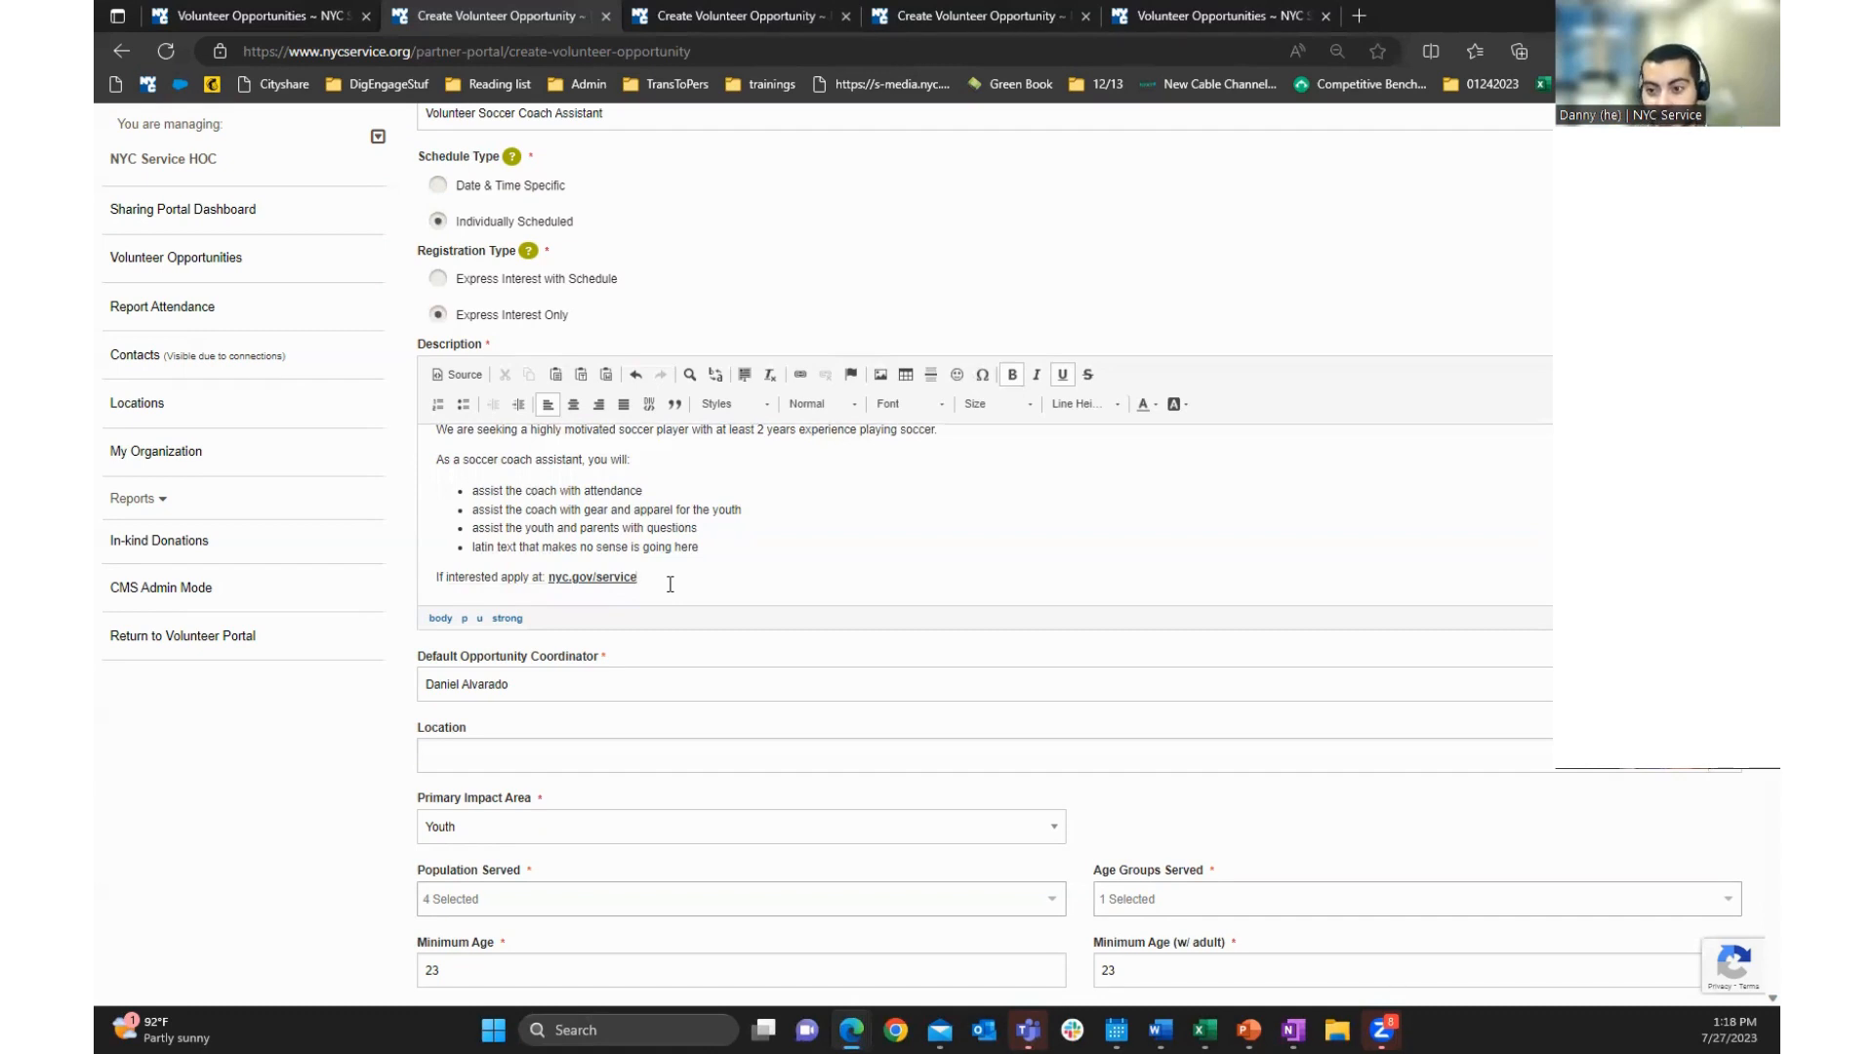
scroll(648, 775, down, 5)
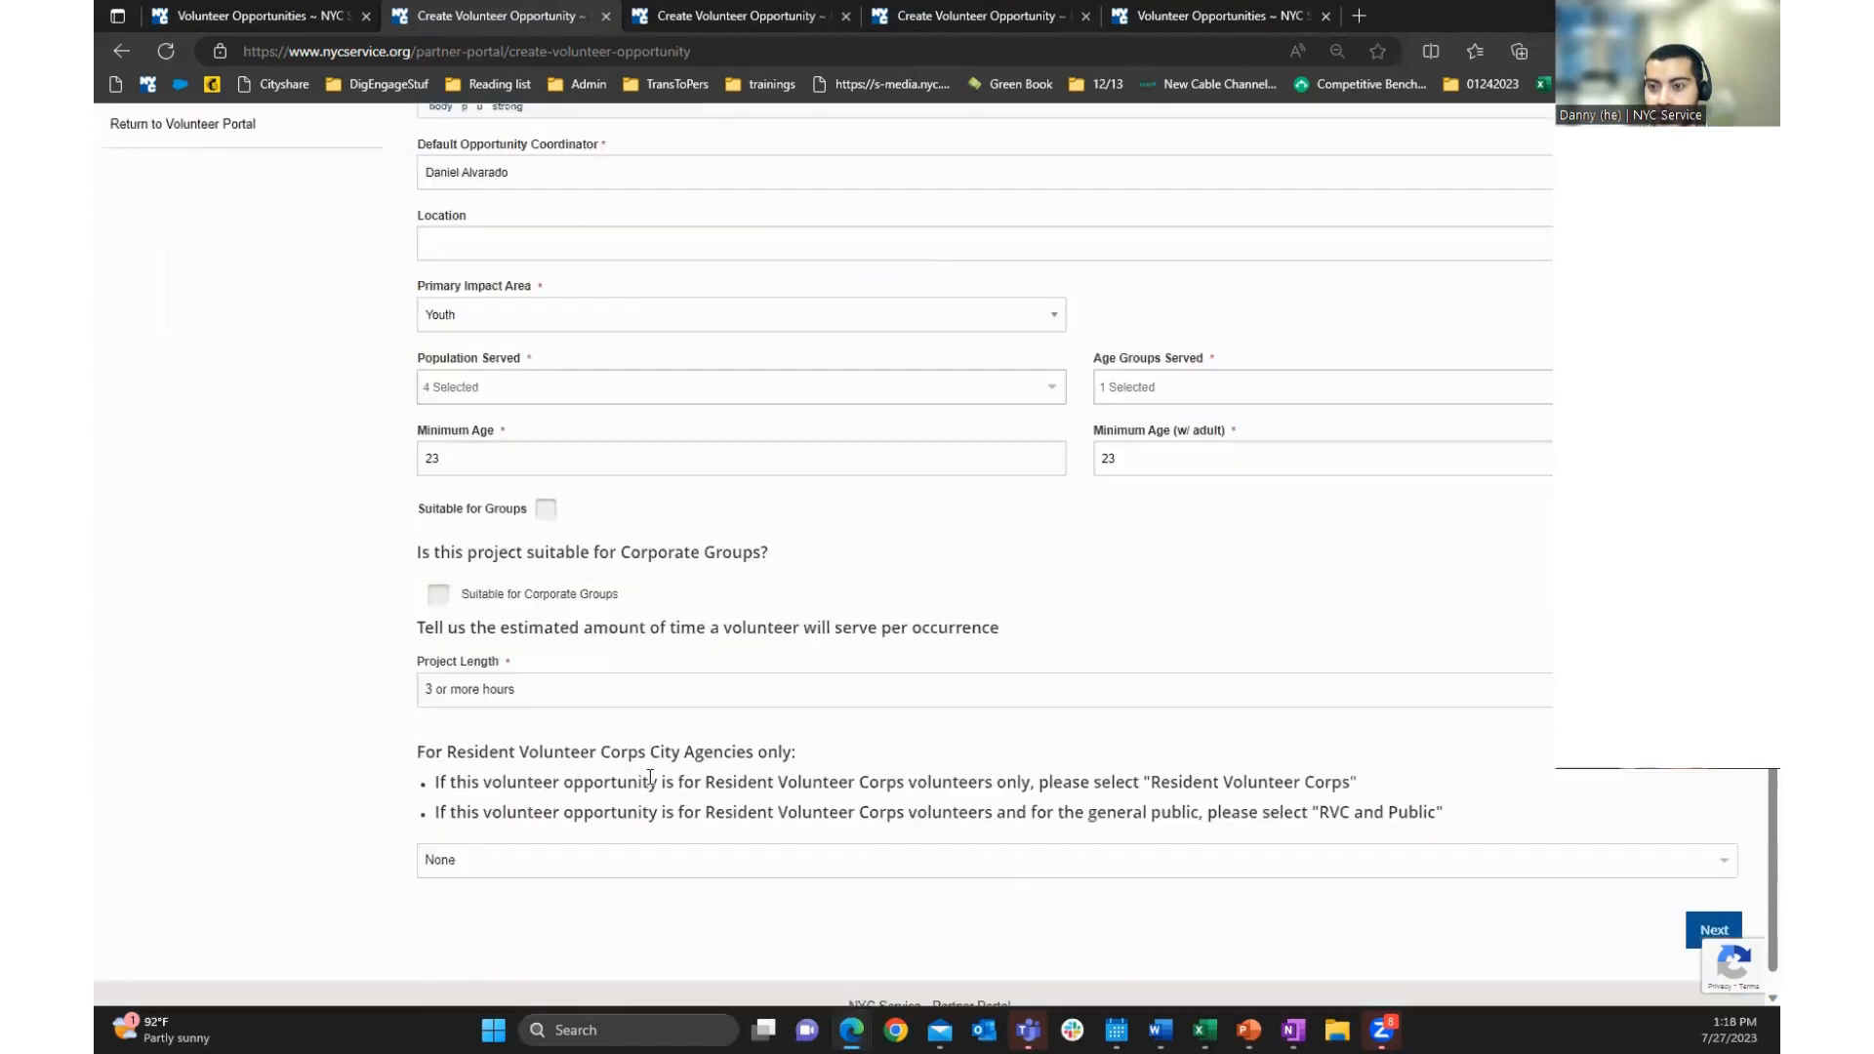
Switch the default opportunity coordinator to another listed contact and back to the original one
scroll(514, 457, up, 2)
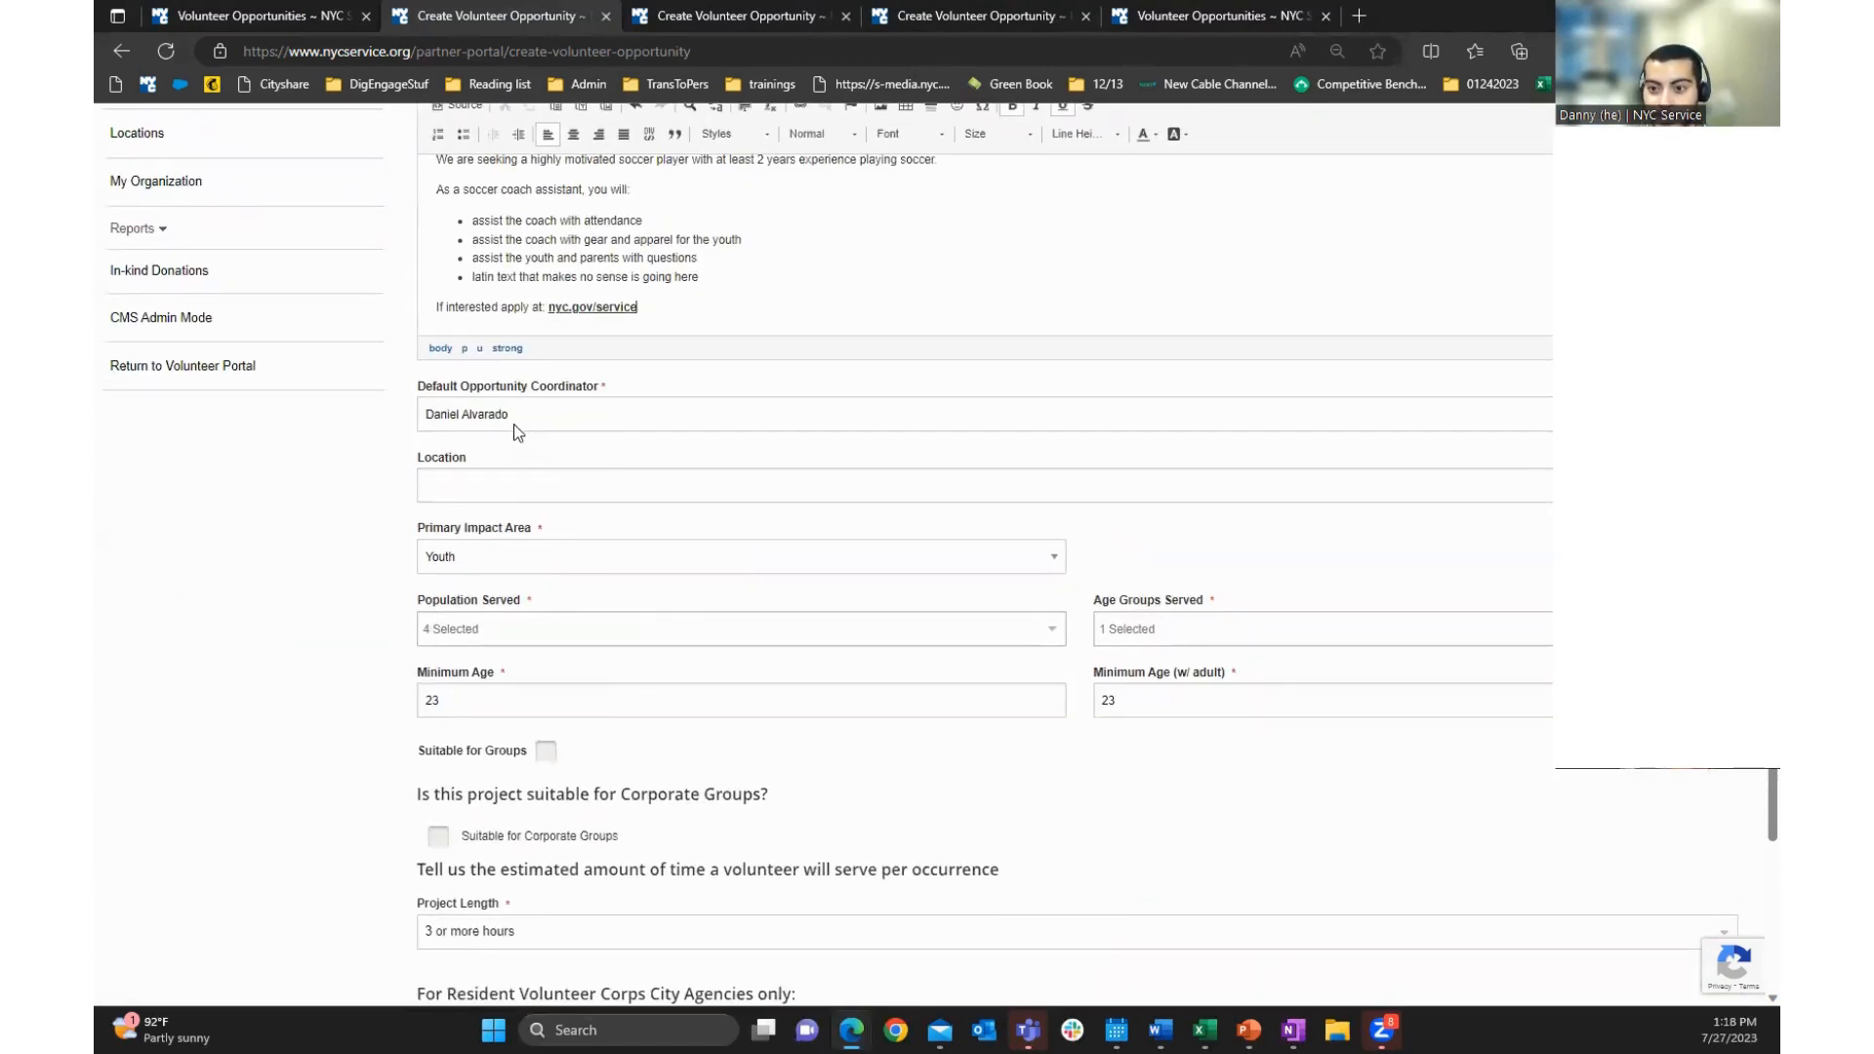
click(514, 424)
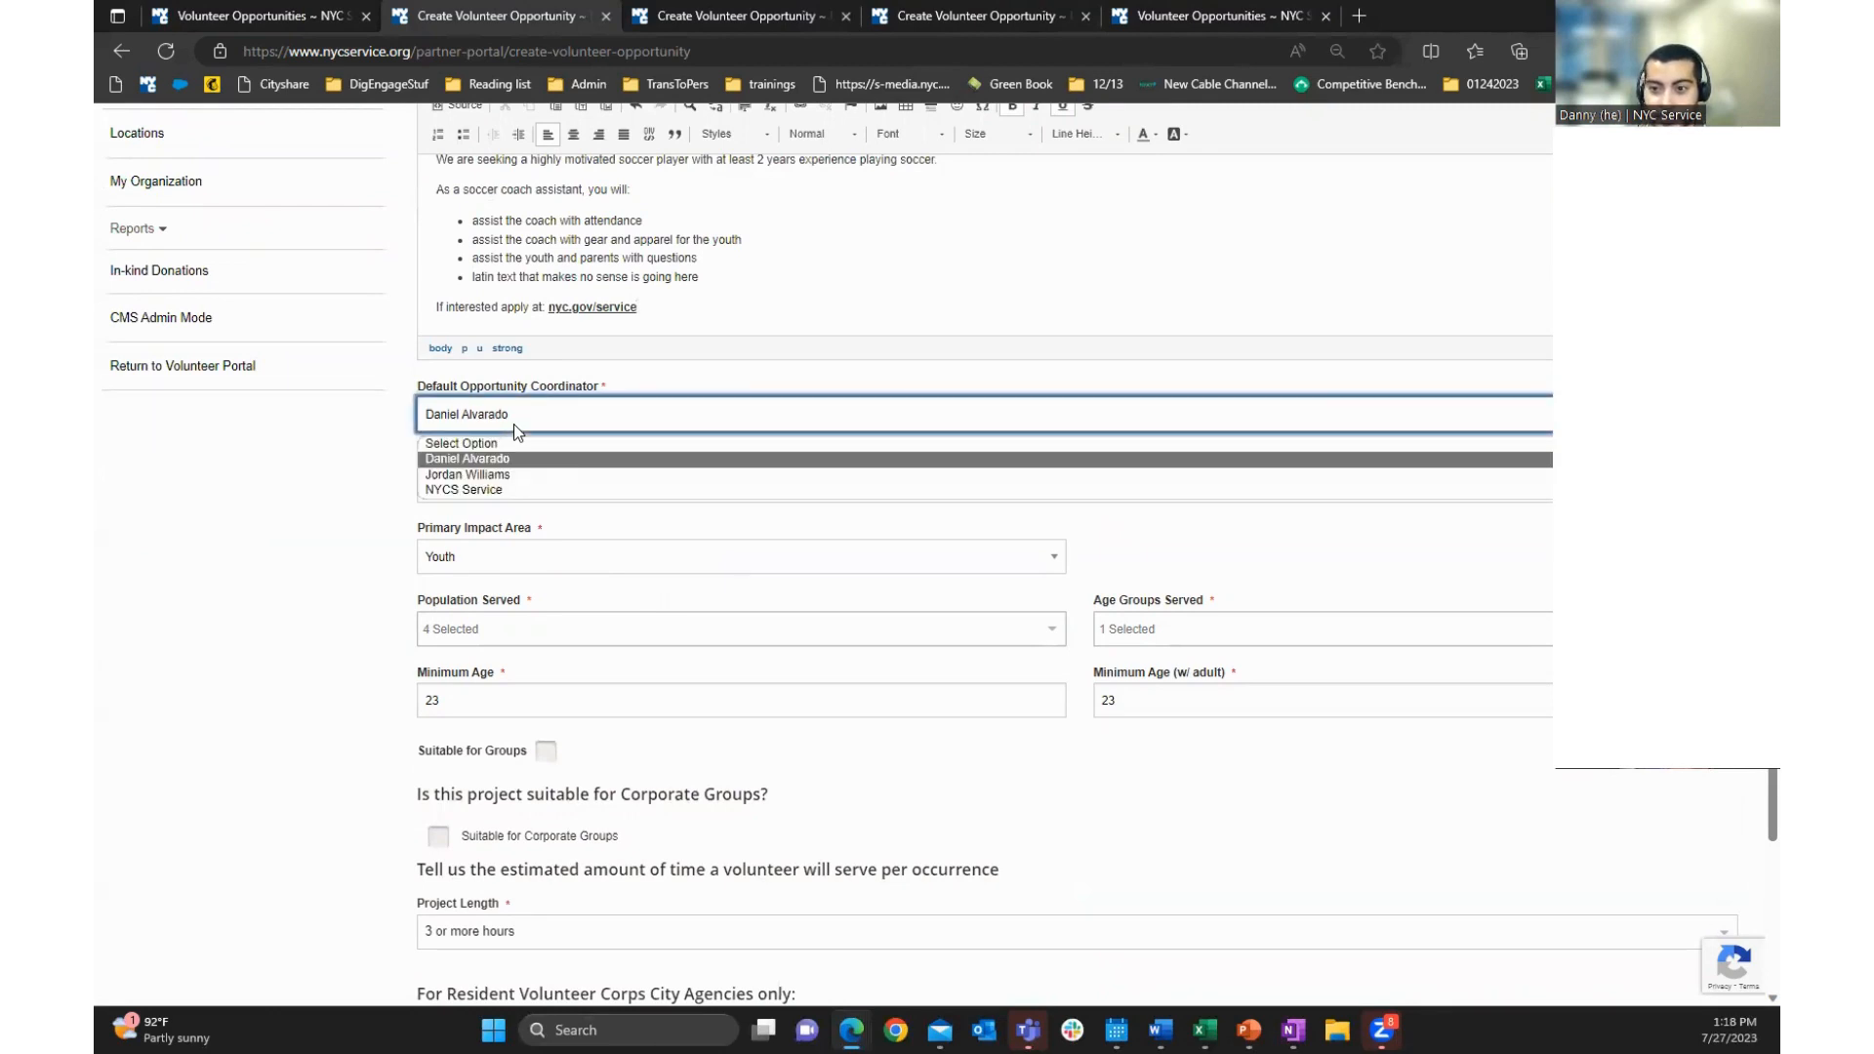
click(522, 476)
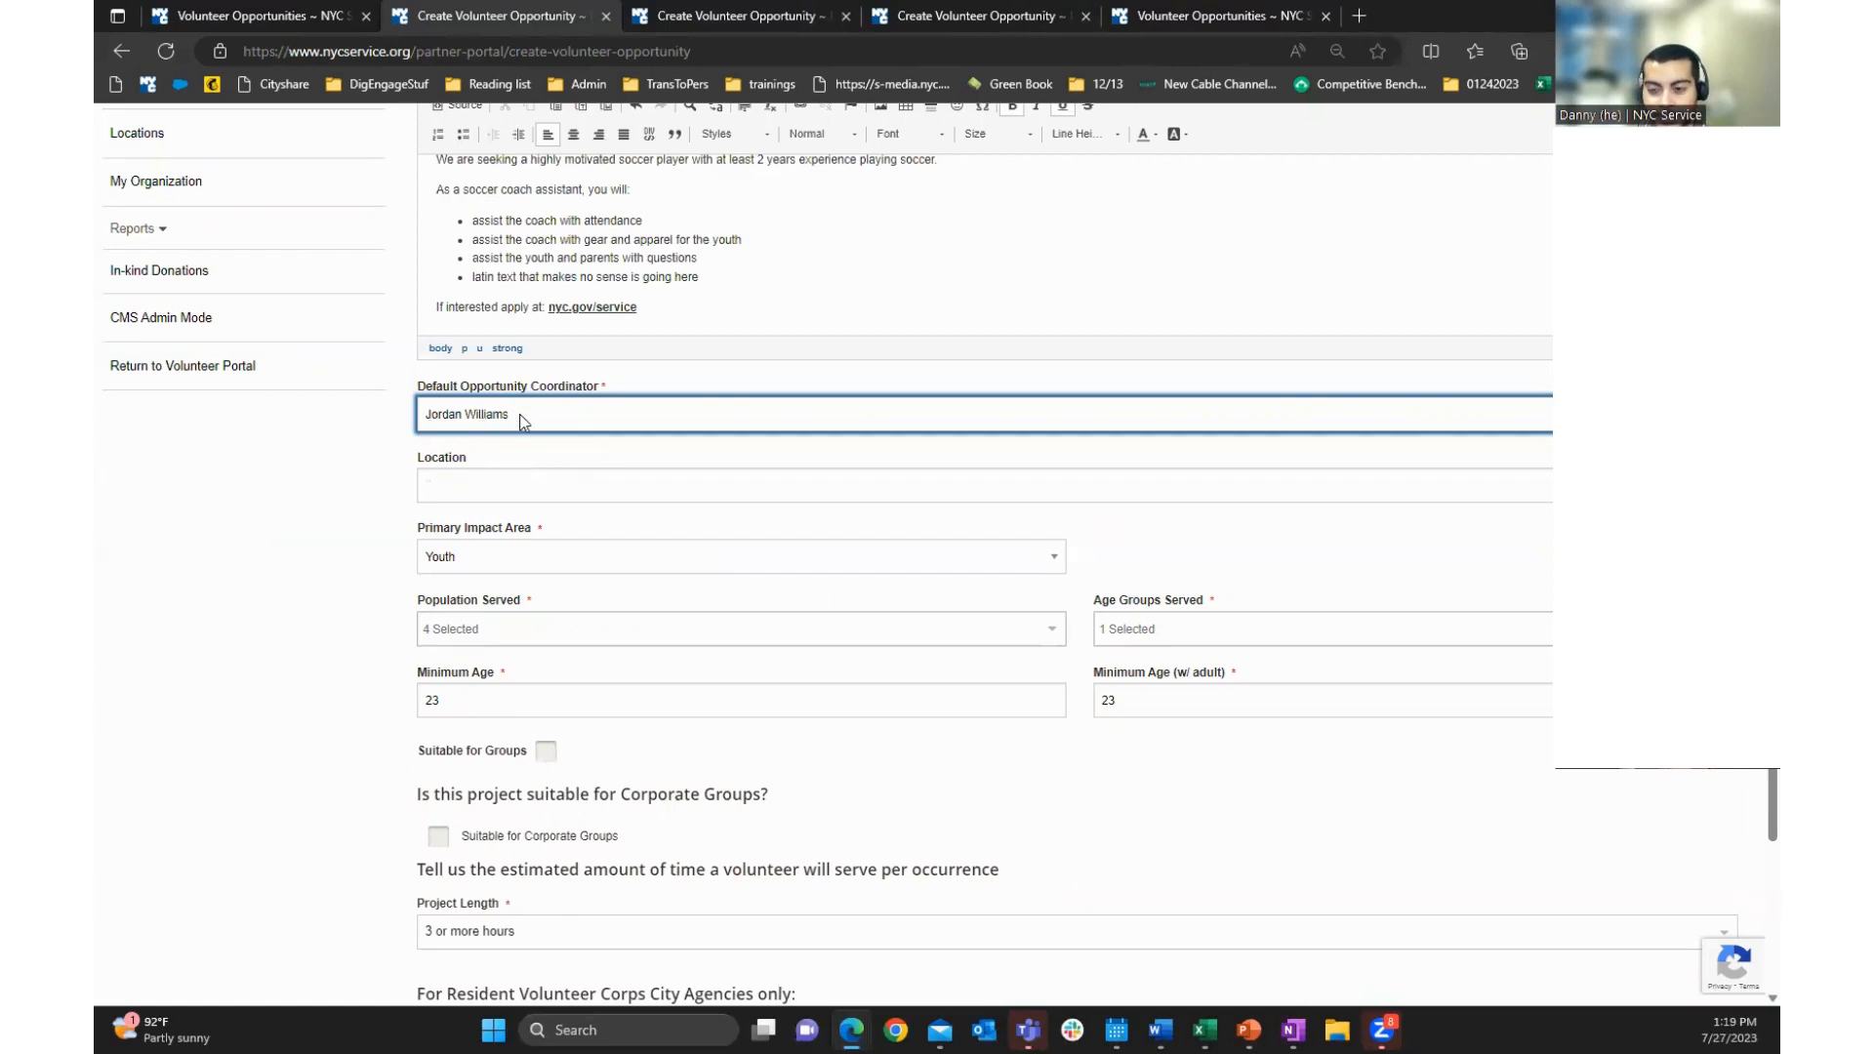
click(523, 416)
click(517, 459)
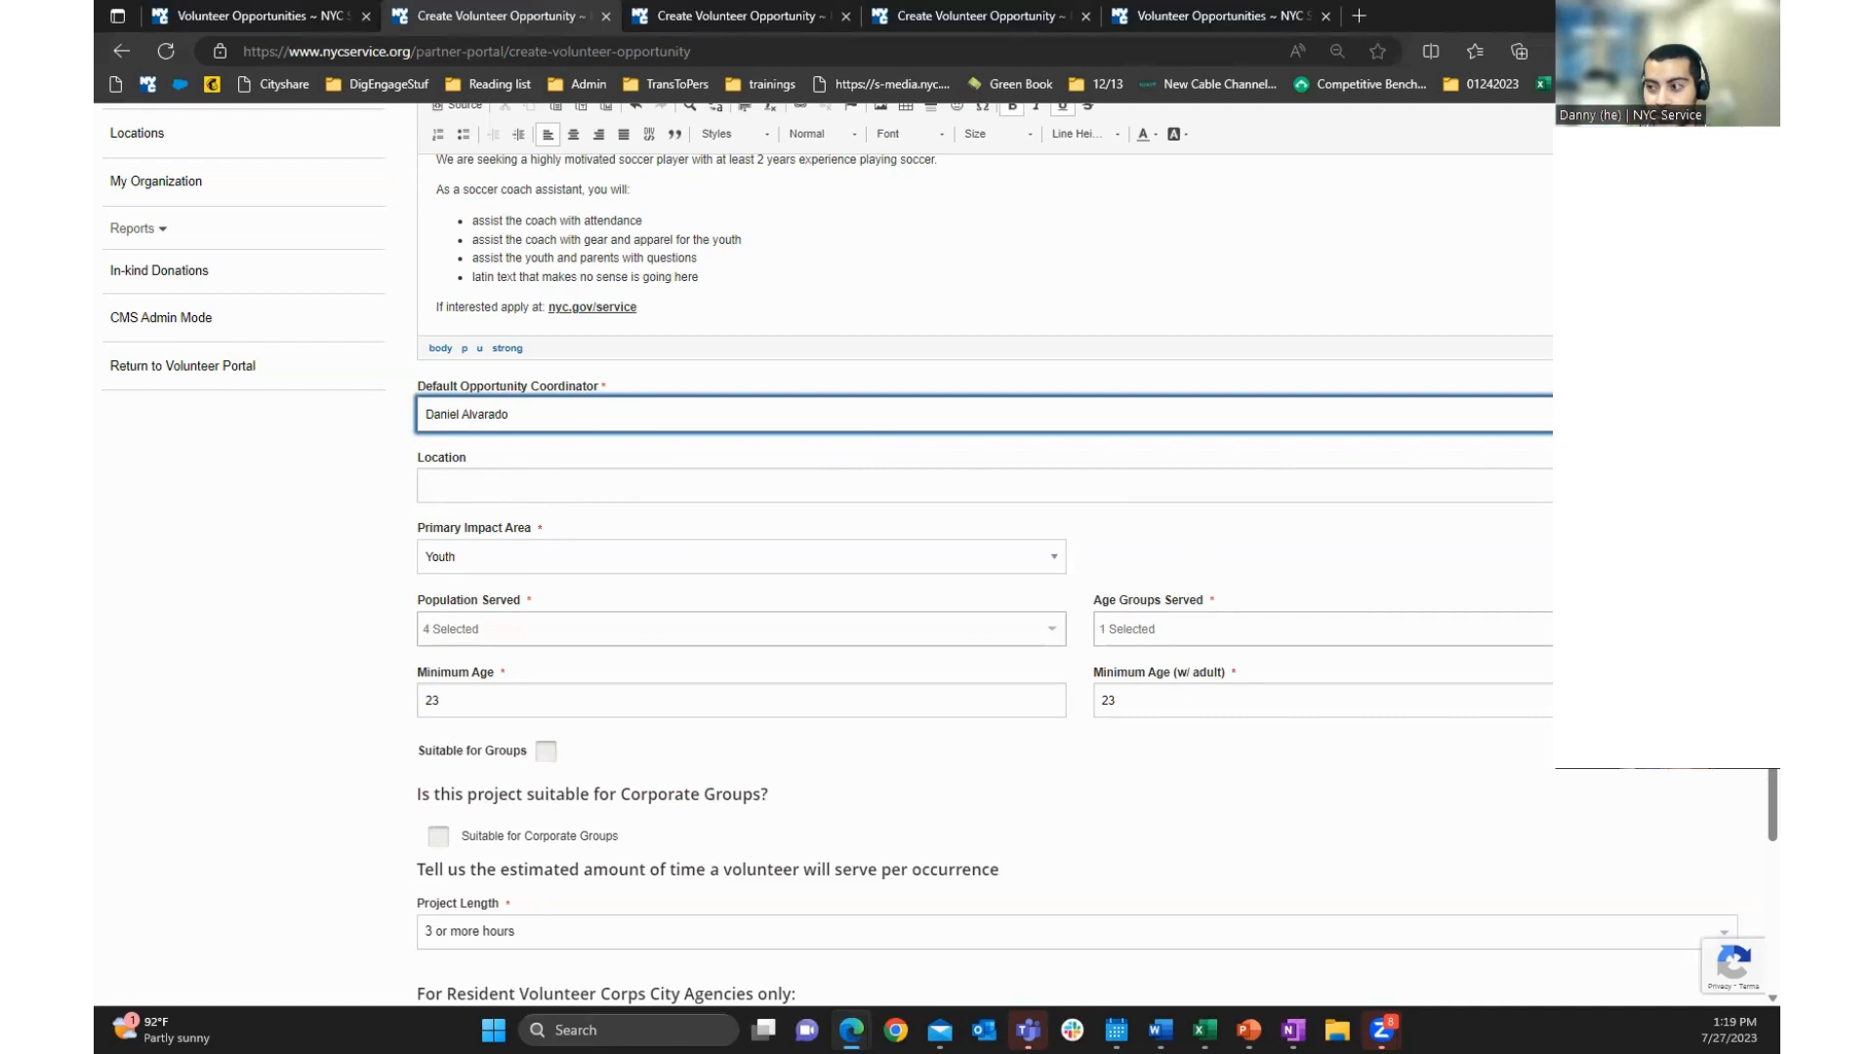
Choose to add a new location on the next page and select Youth as the primary impact area
click(1722, 485)
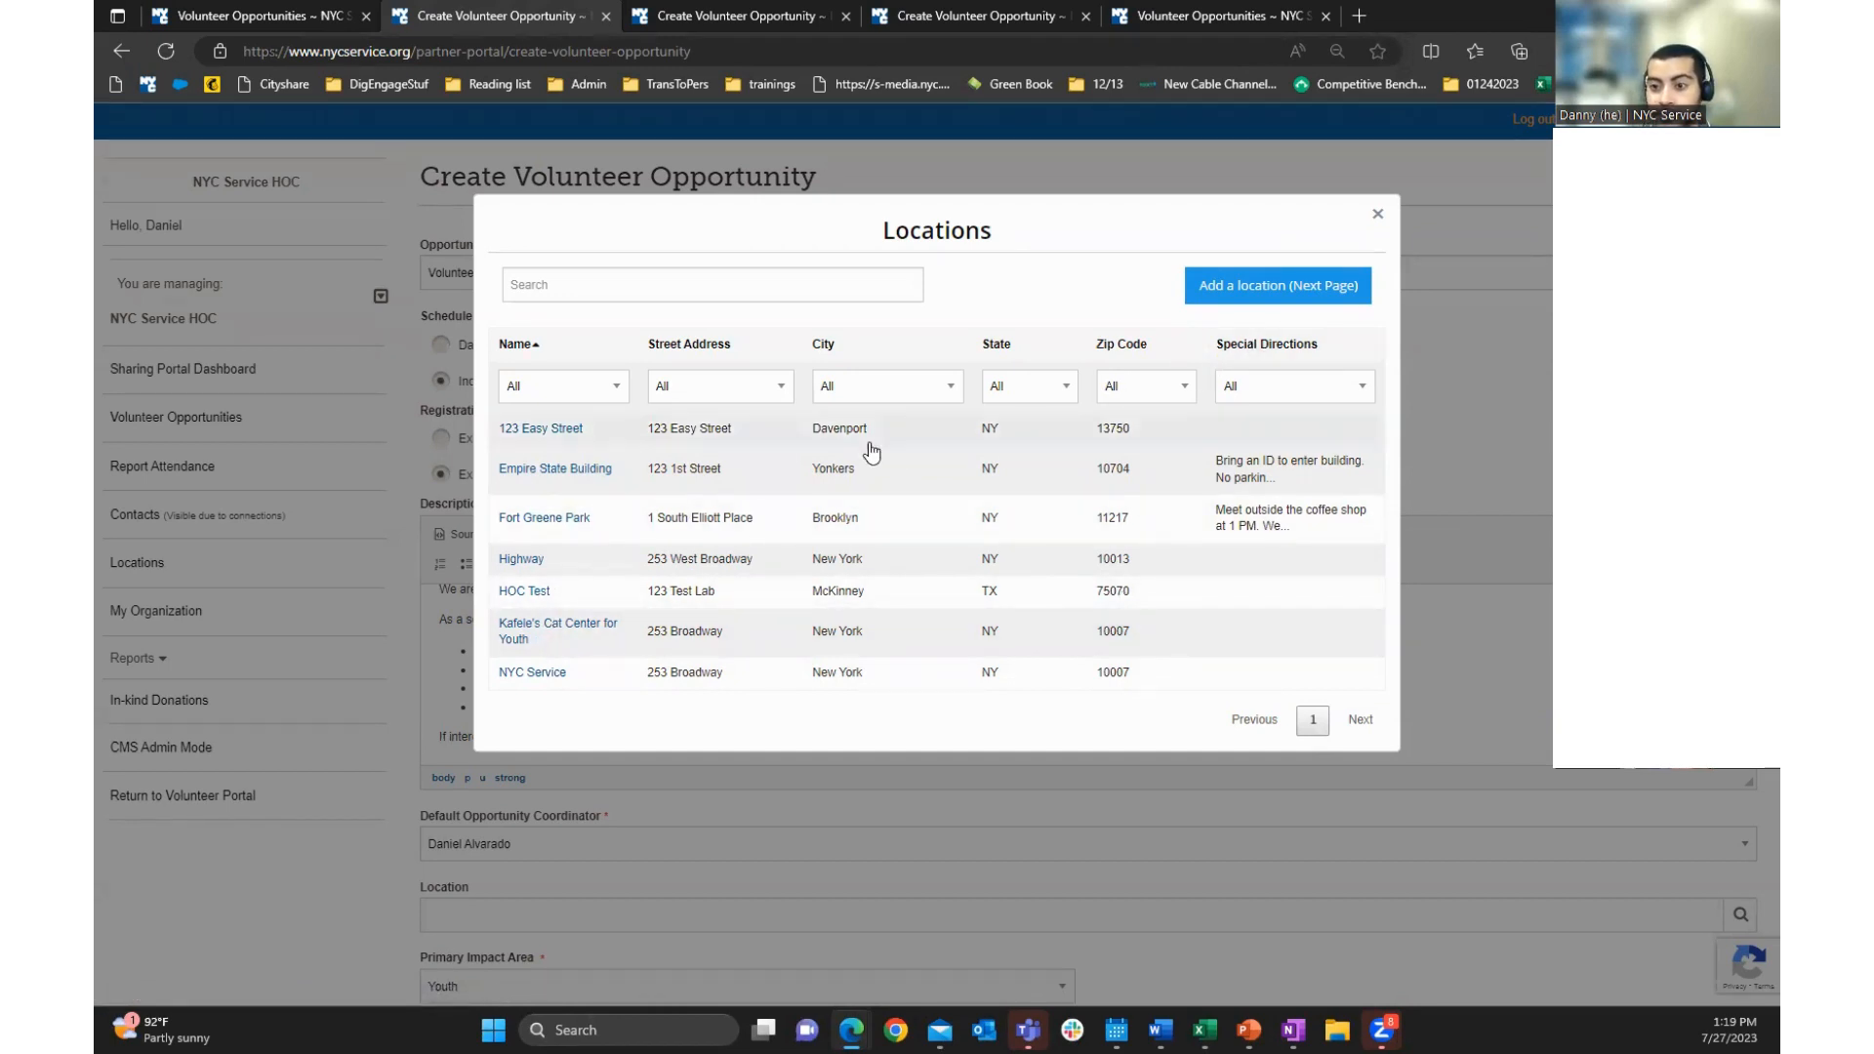
click(1278, 289)
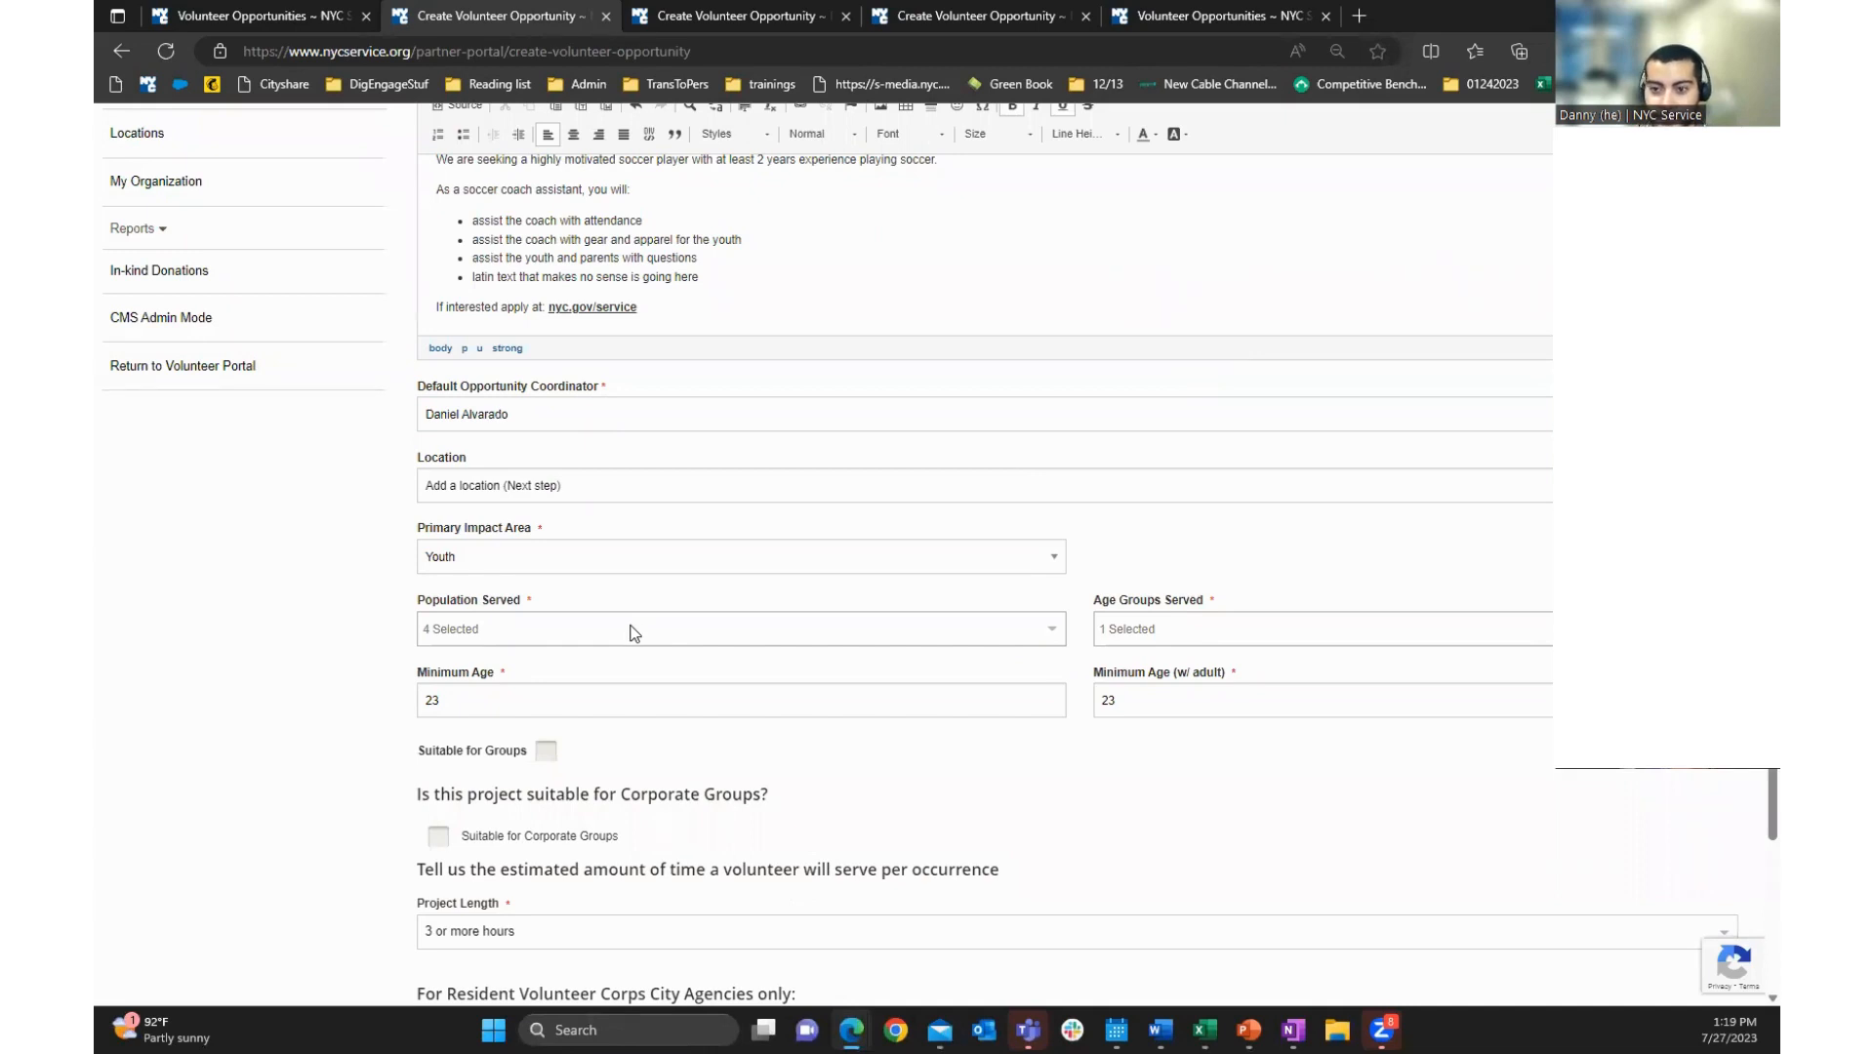
click(701, 559)
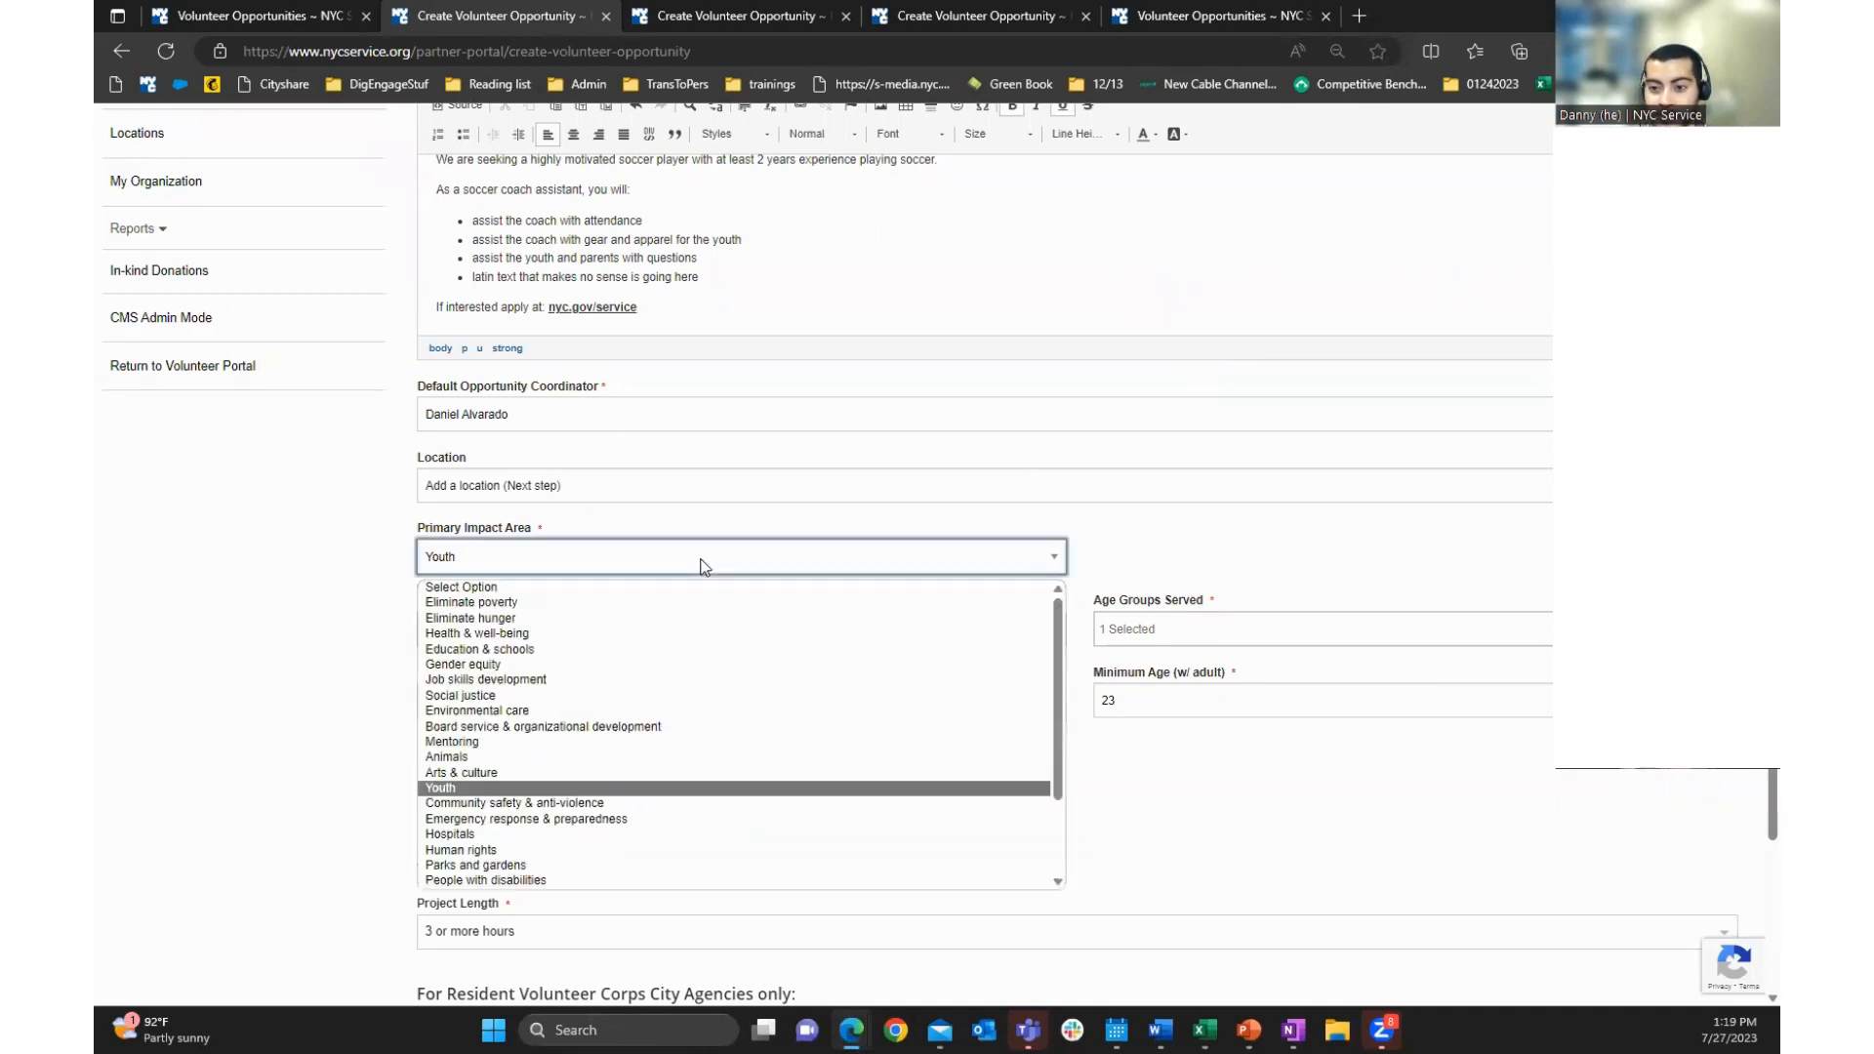
click(517, 791)
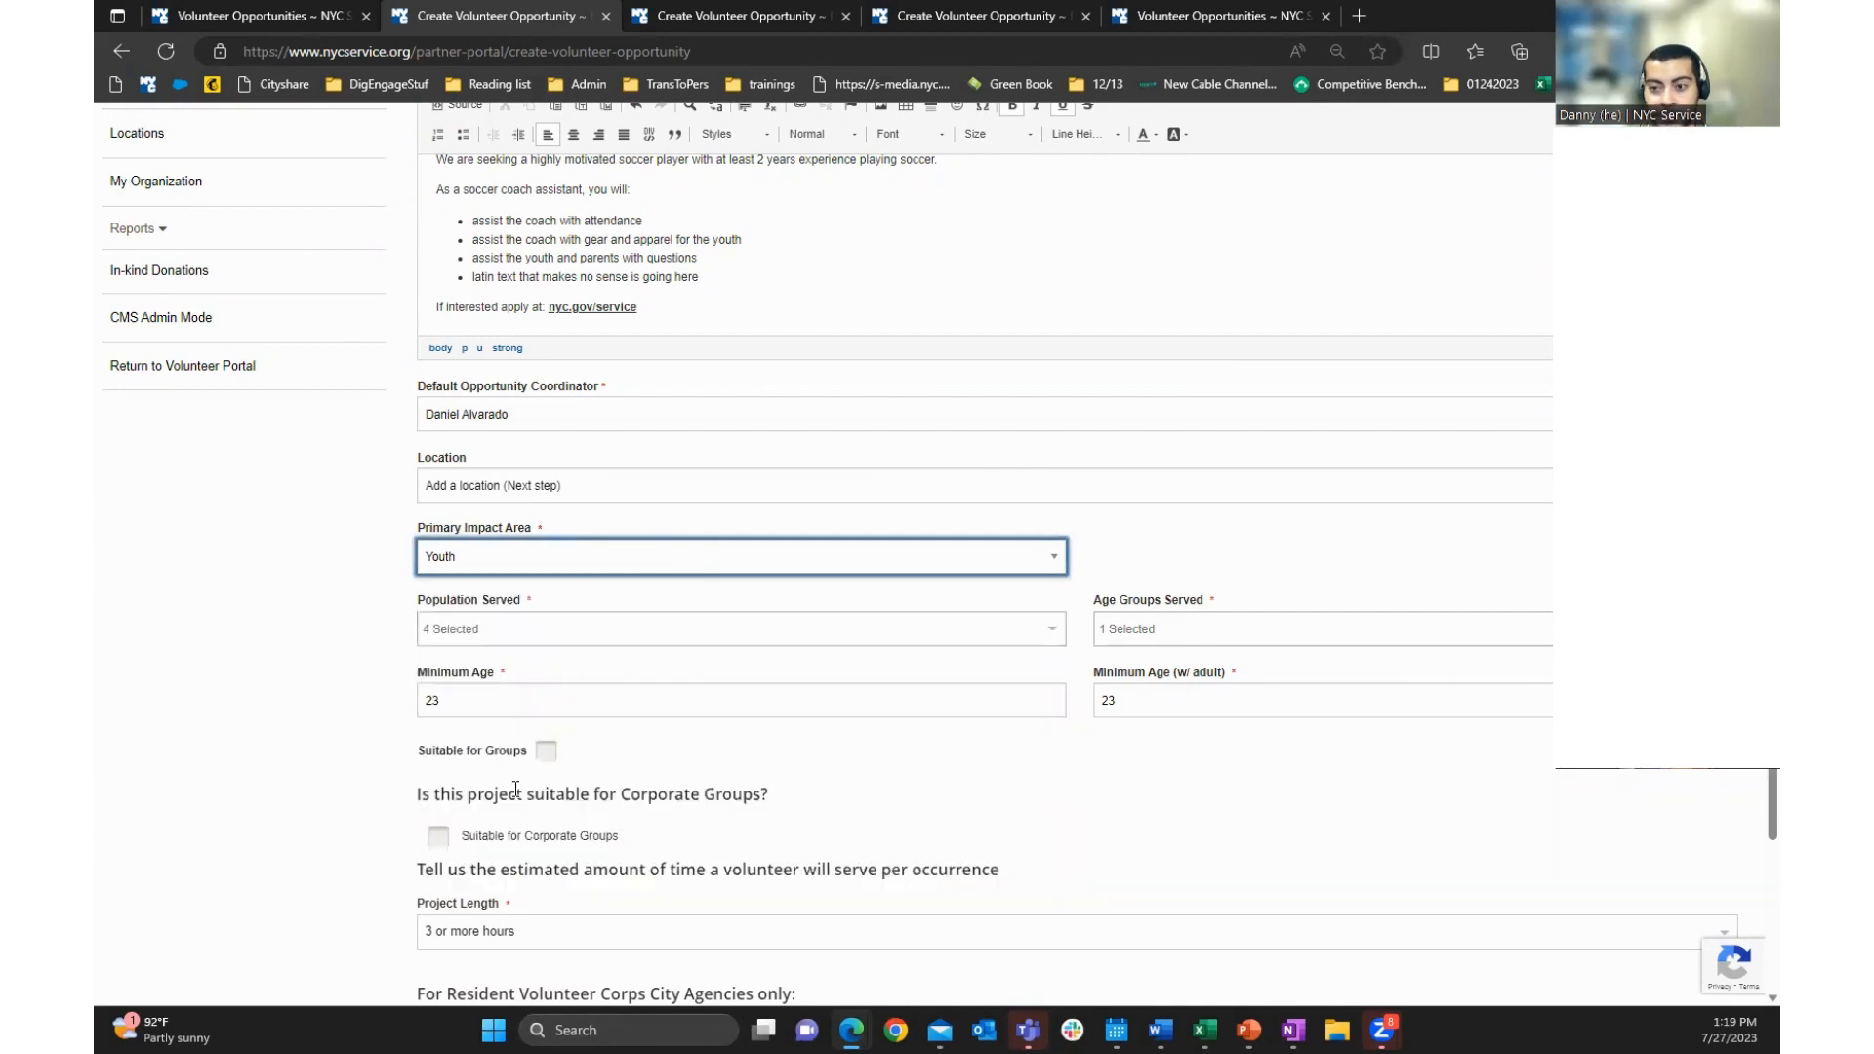
Examine the population served and age group selections, along with both minimum age values
click(1048, 627)
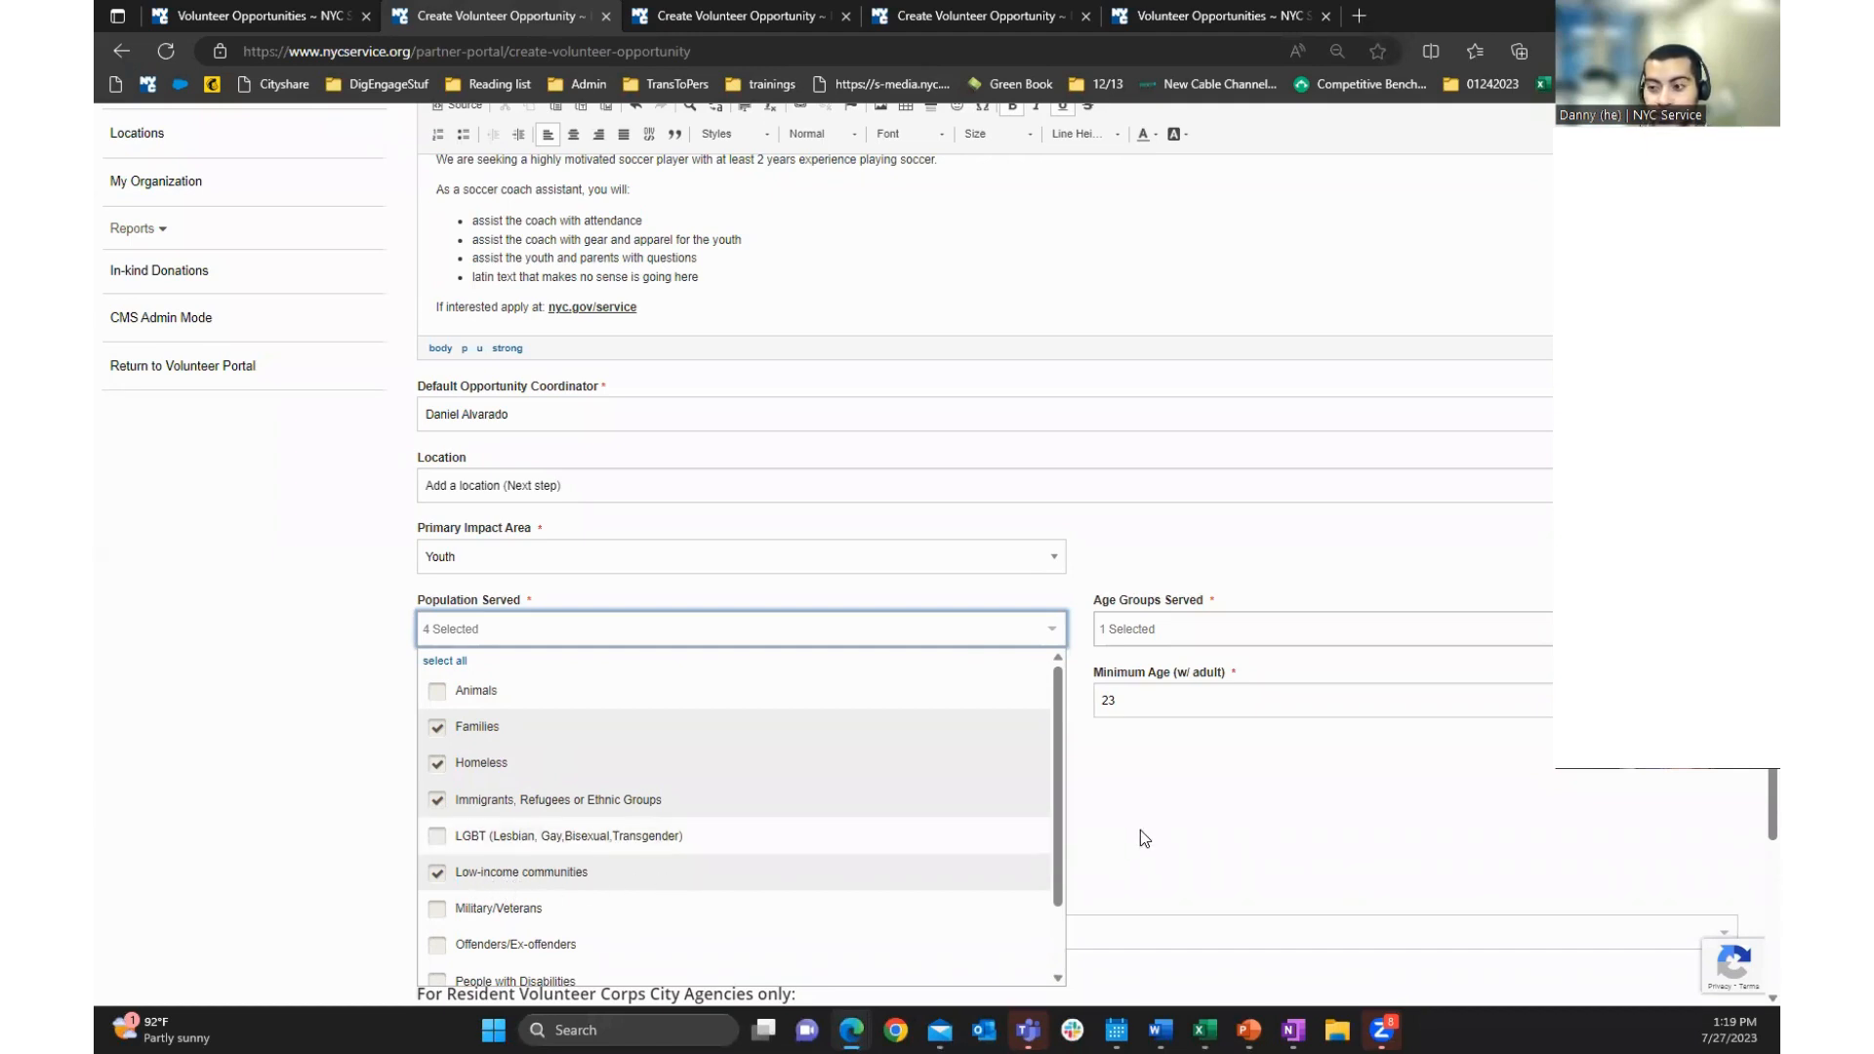
click(1200, 647)
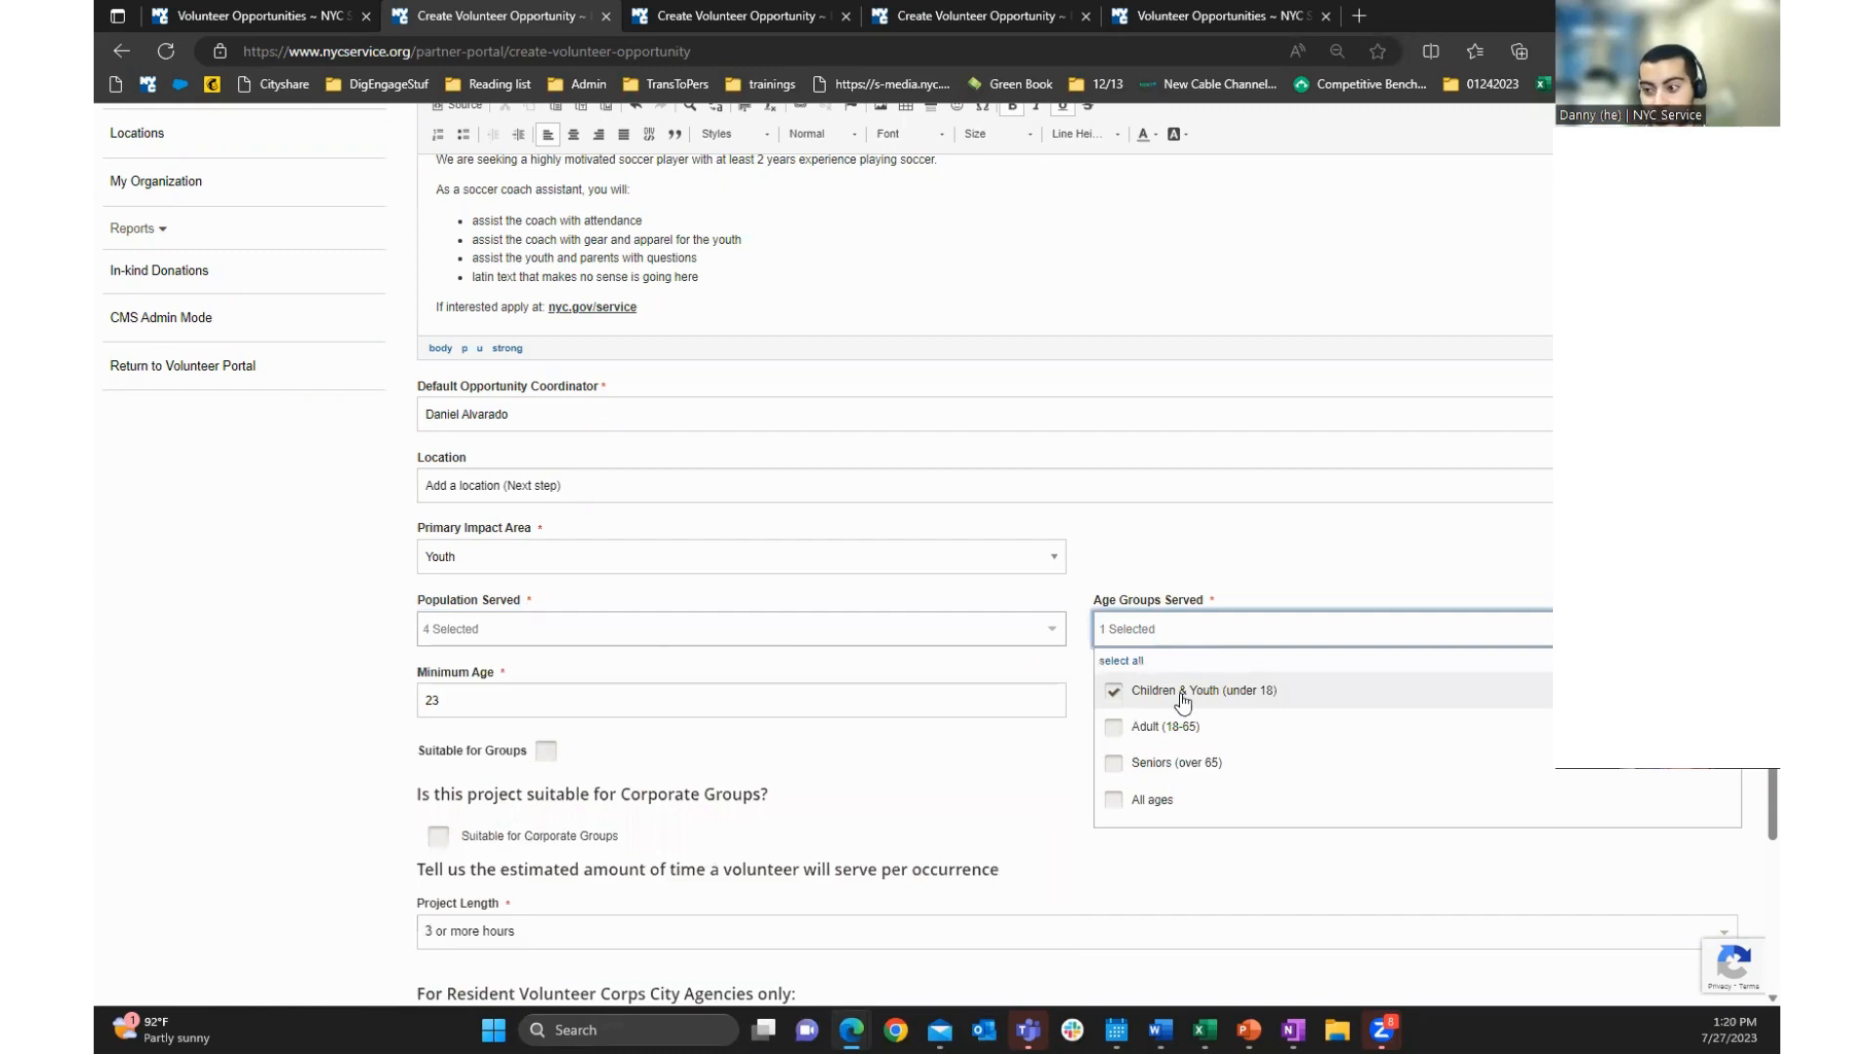
click(1016, 758)
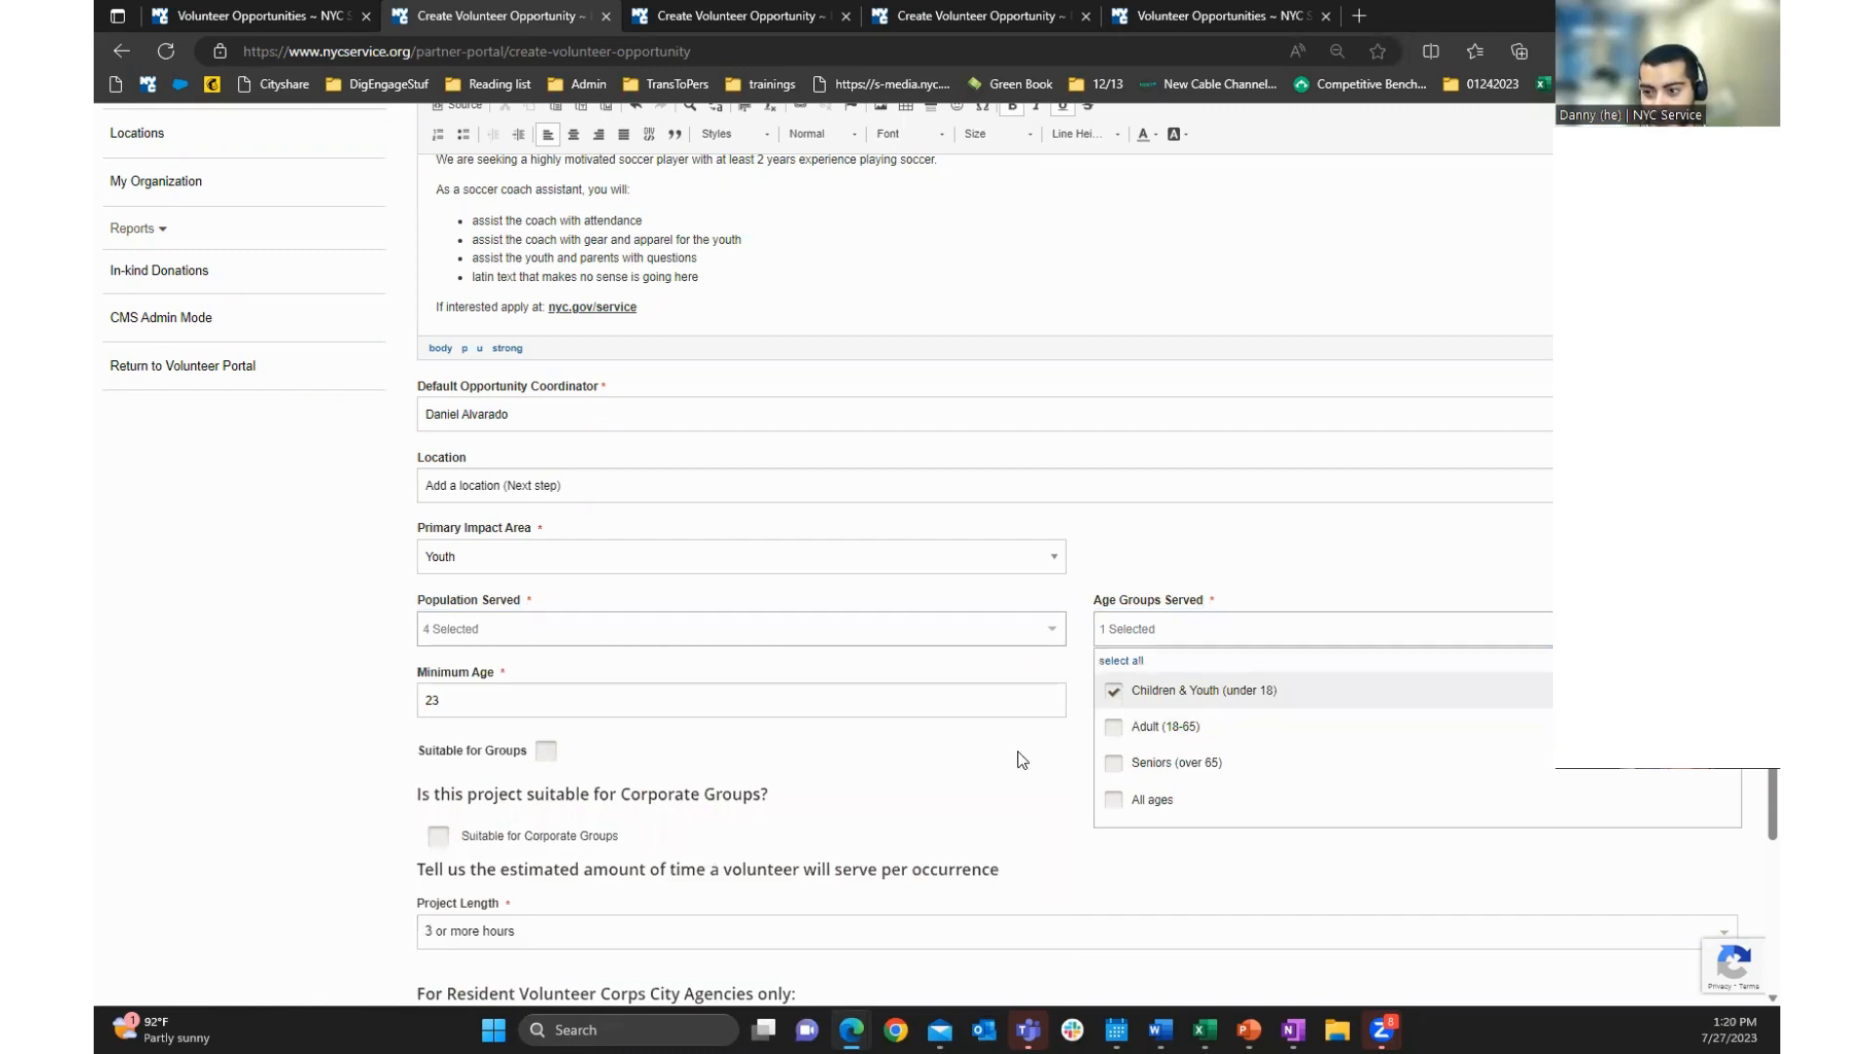
click(676, 698)
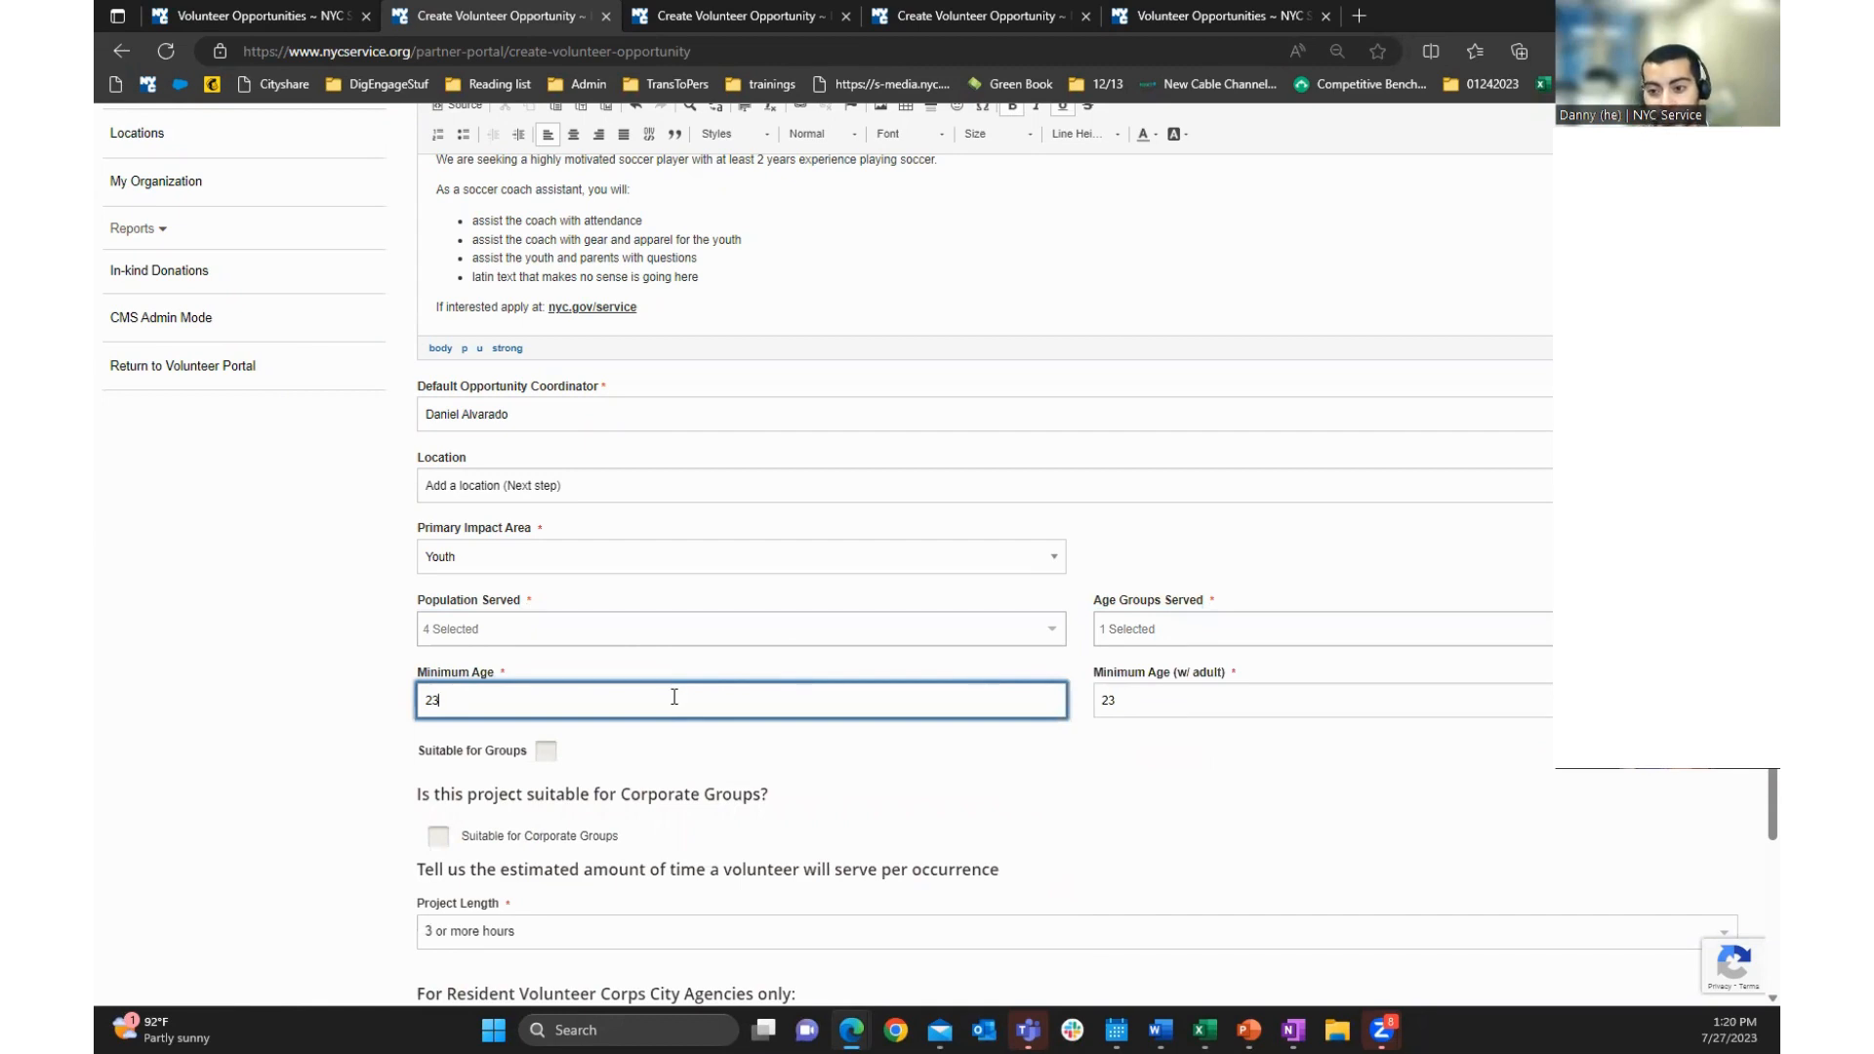
drag(677, 699, 430, 734)
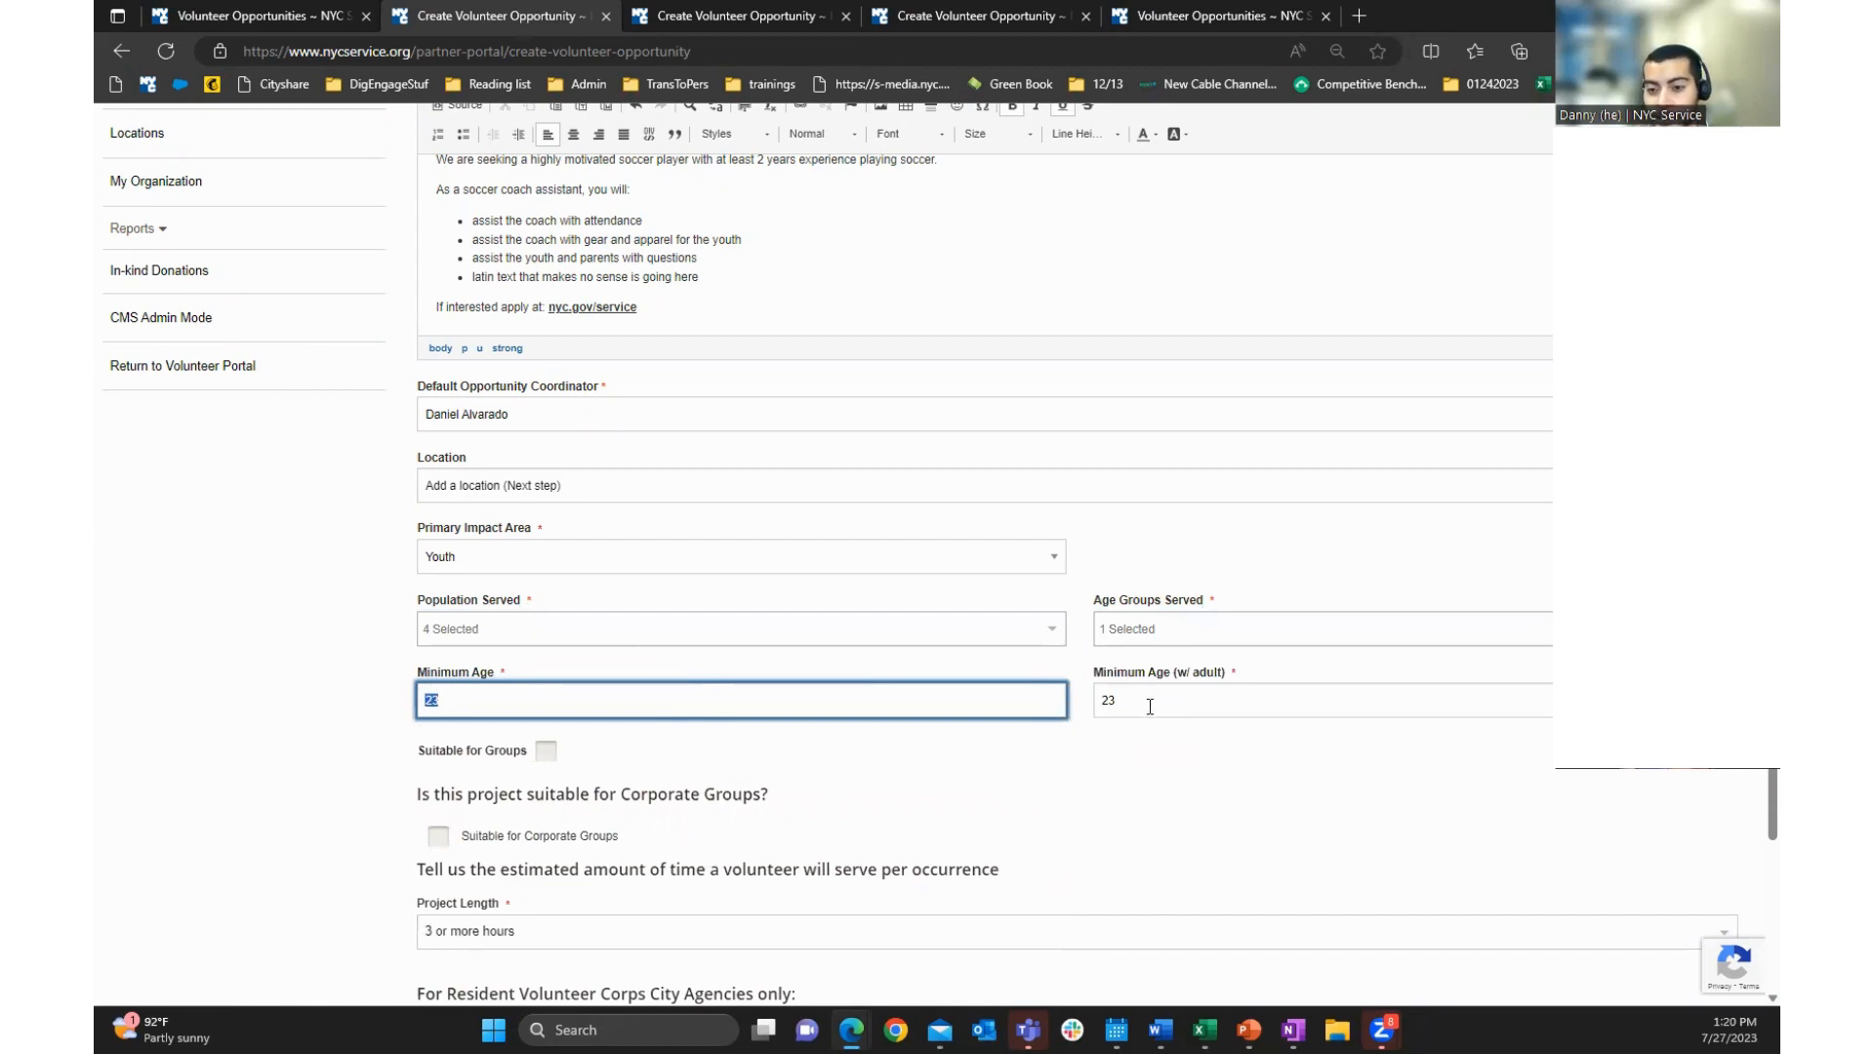
click(1150, 706)
drag(1149, 707, 1105, 699)
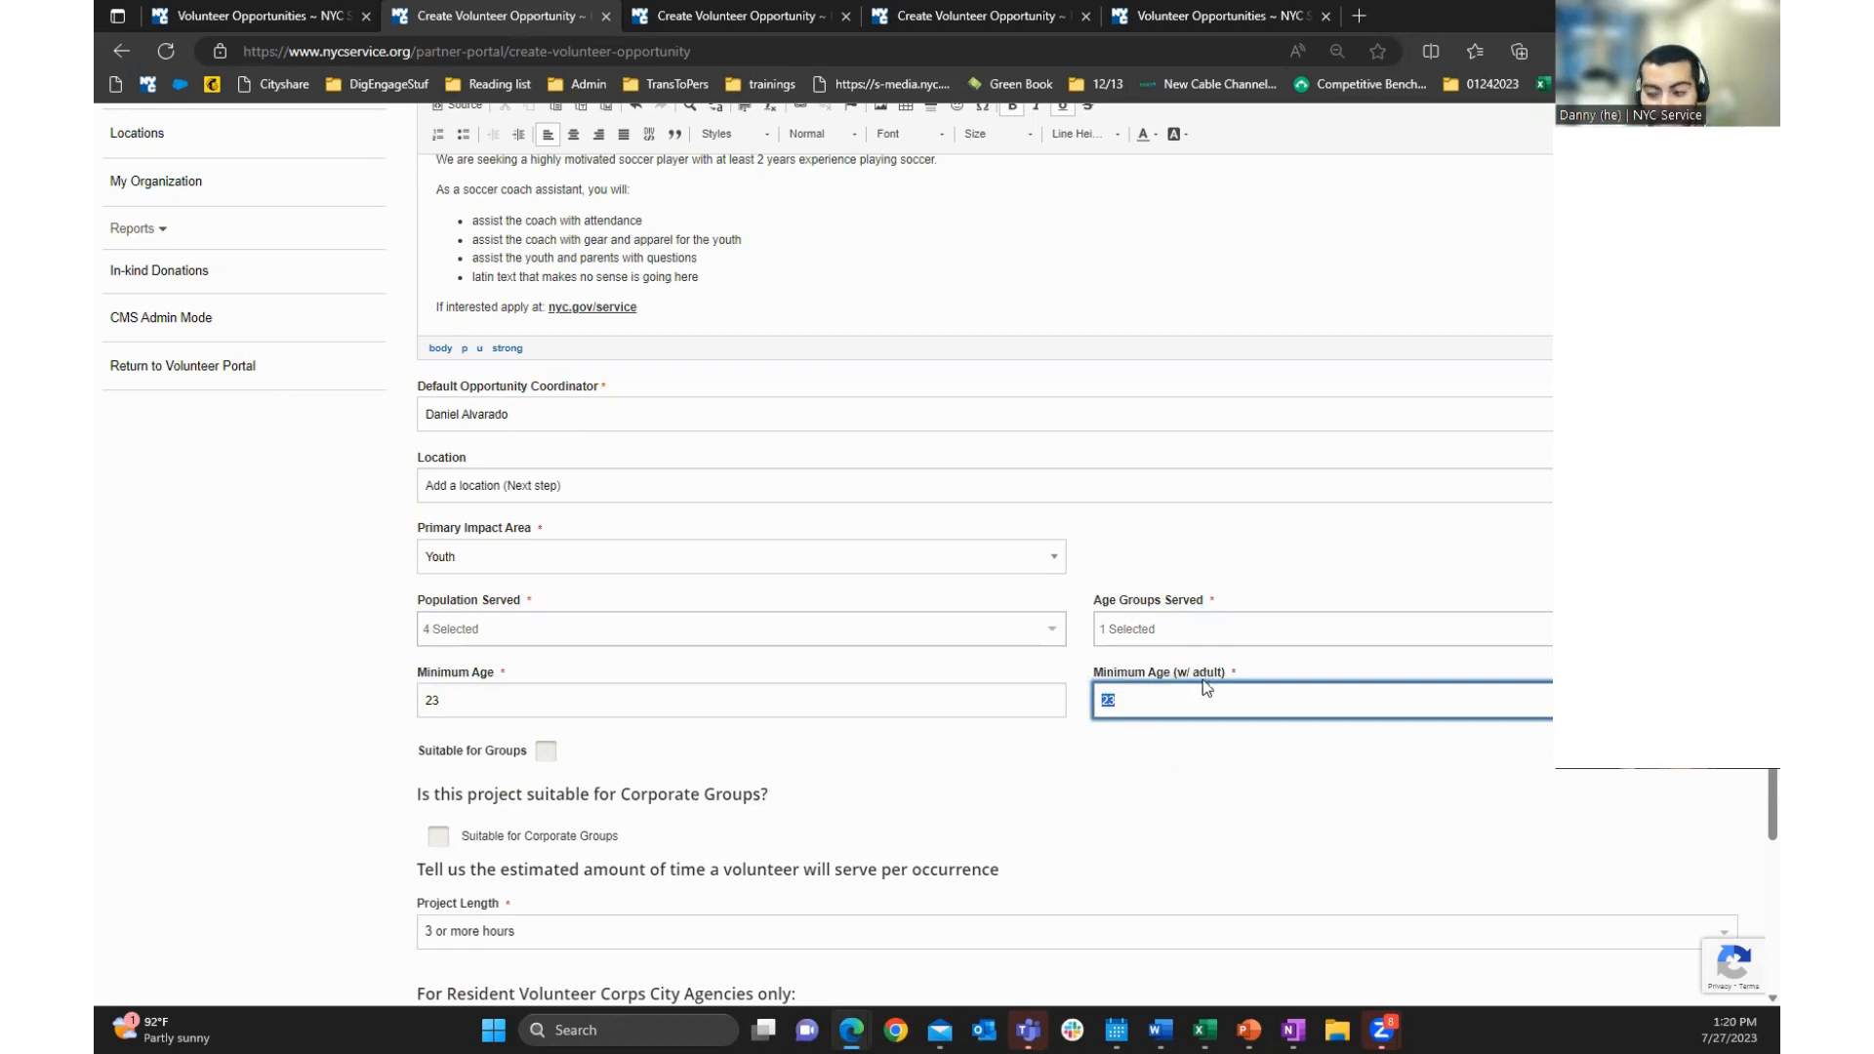
drag(1193, 694, 1087, 699)
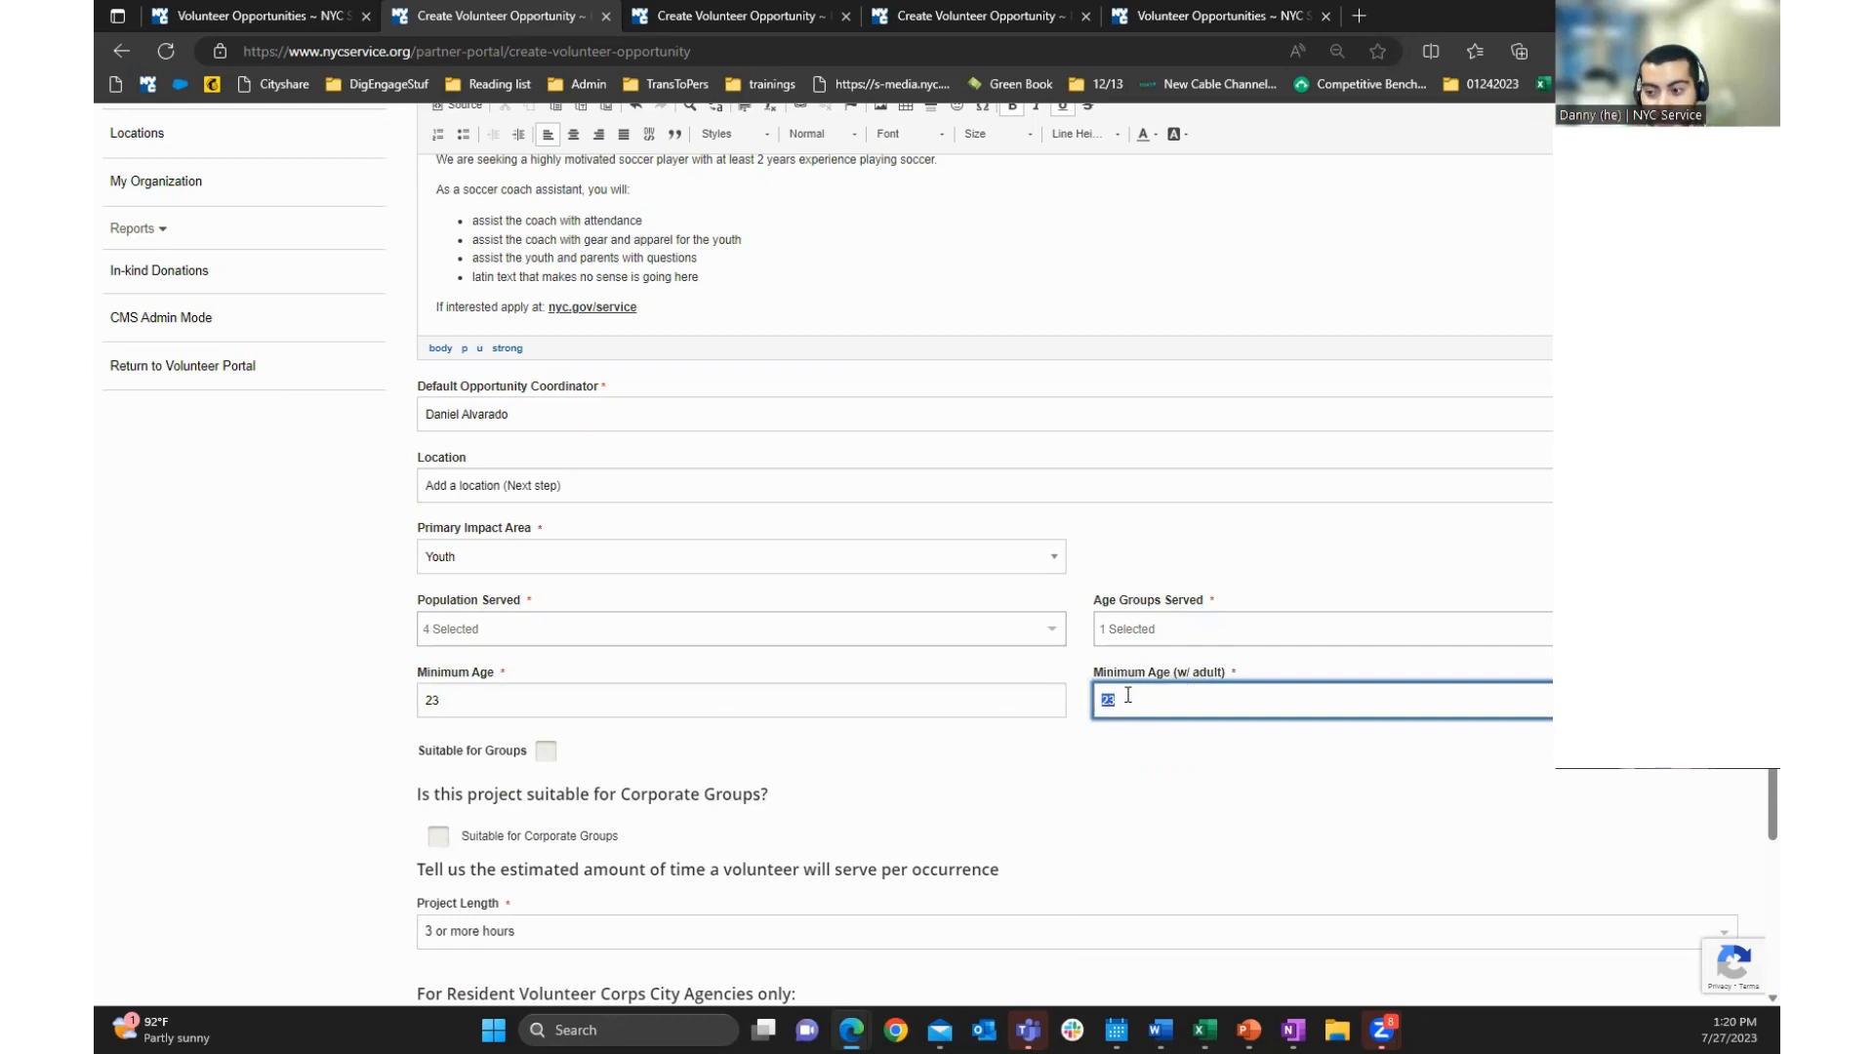
click(1140, 695)
Select a project length of 3 or more hours and continue to the Create Location page
scroll(1066, 781, down, 3)
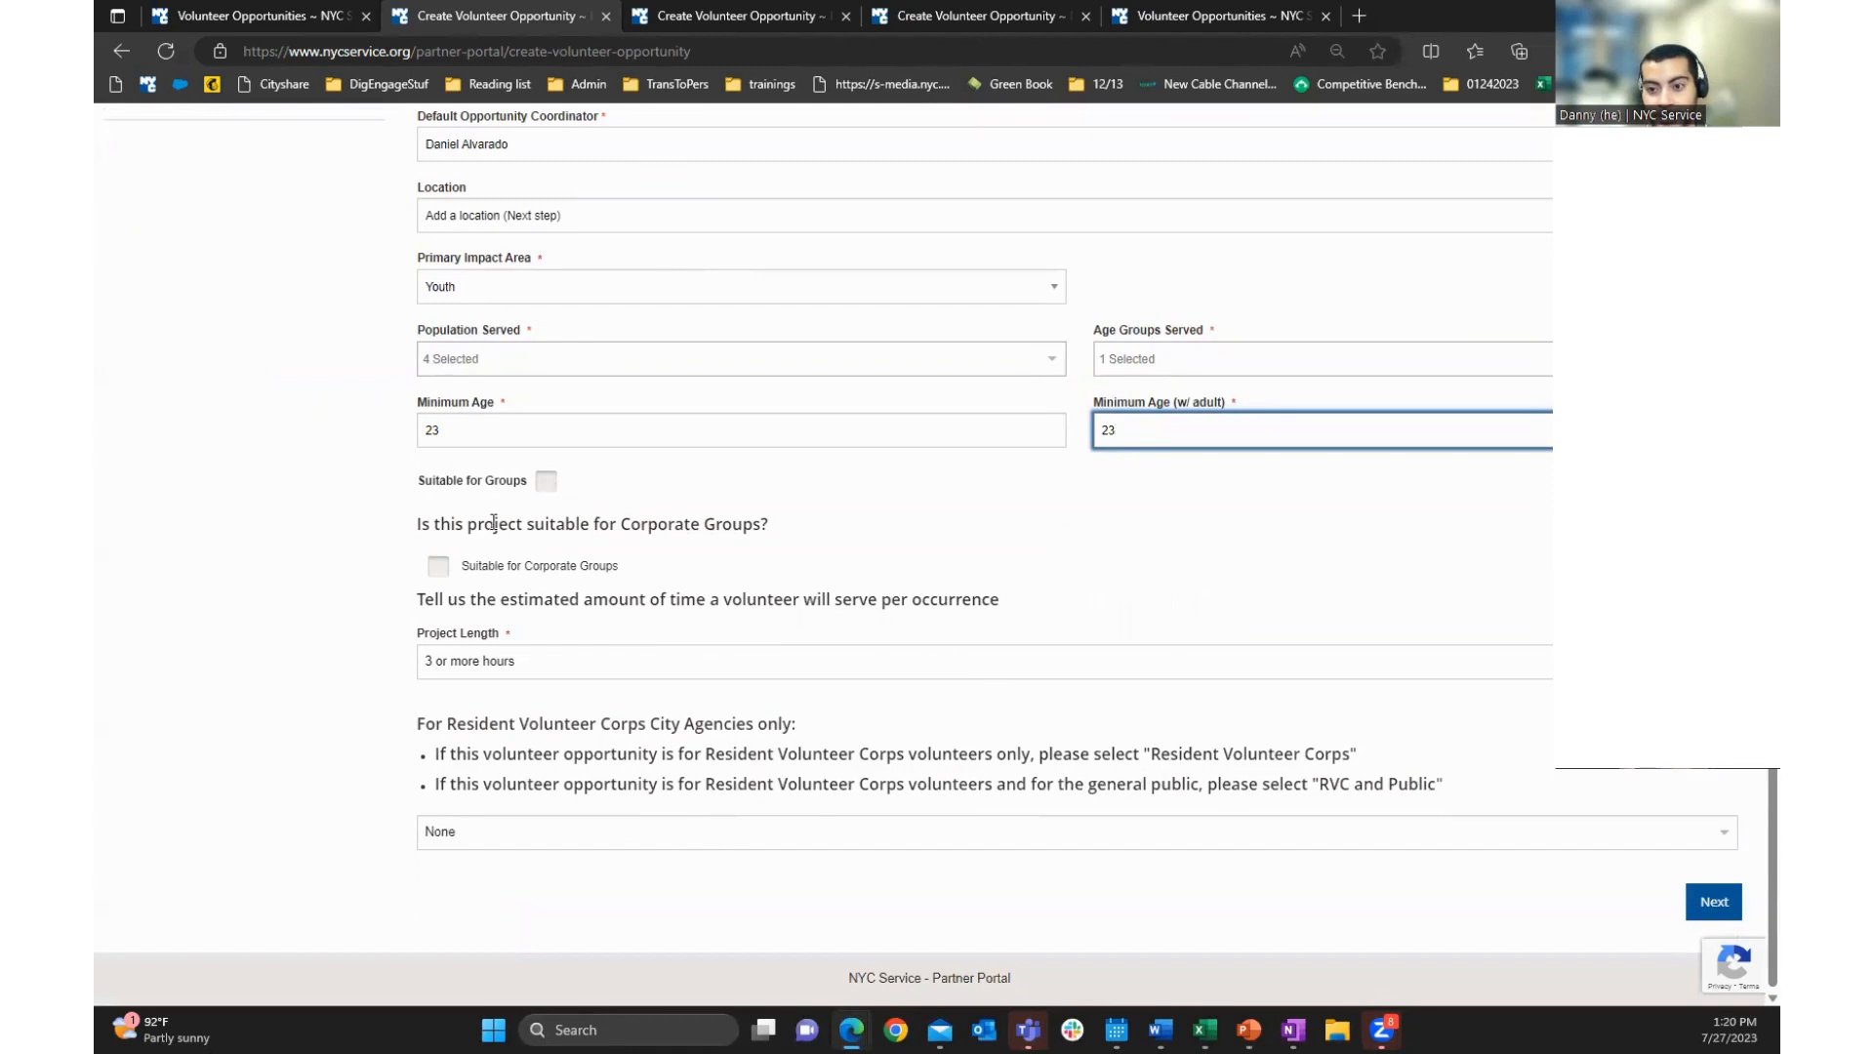
click(470, 662)
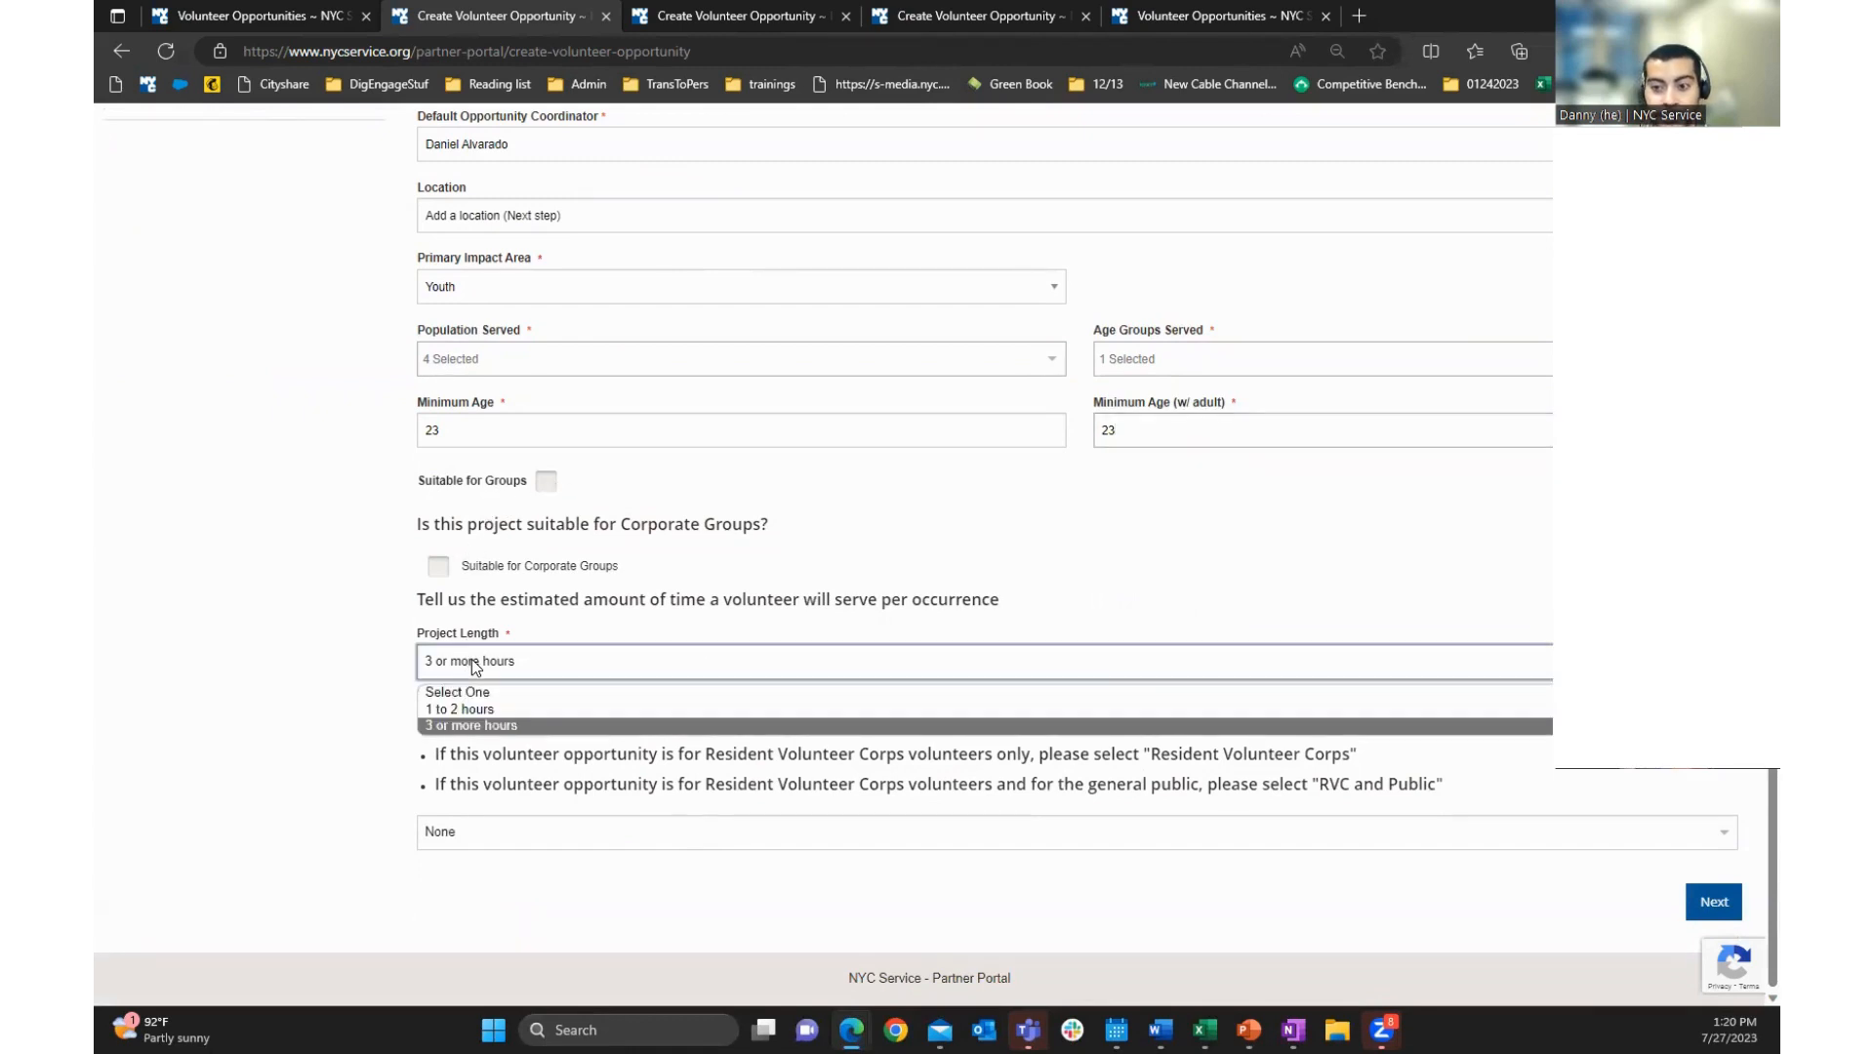
click(508, 728)
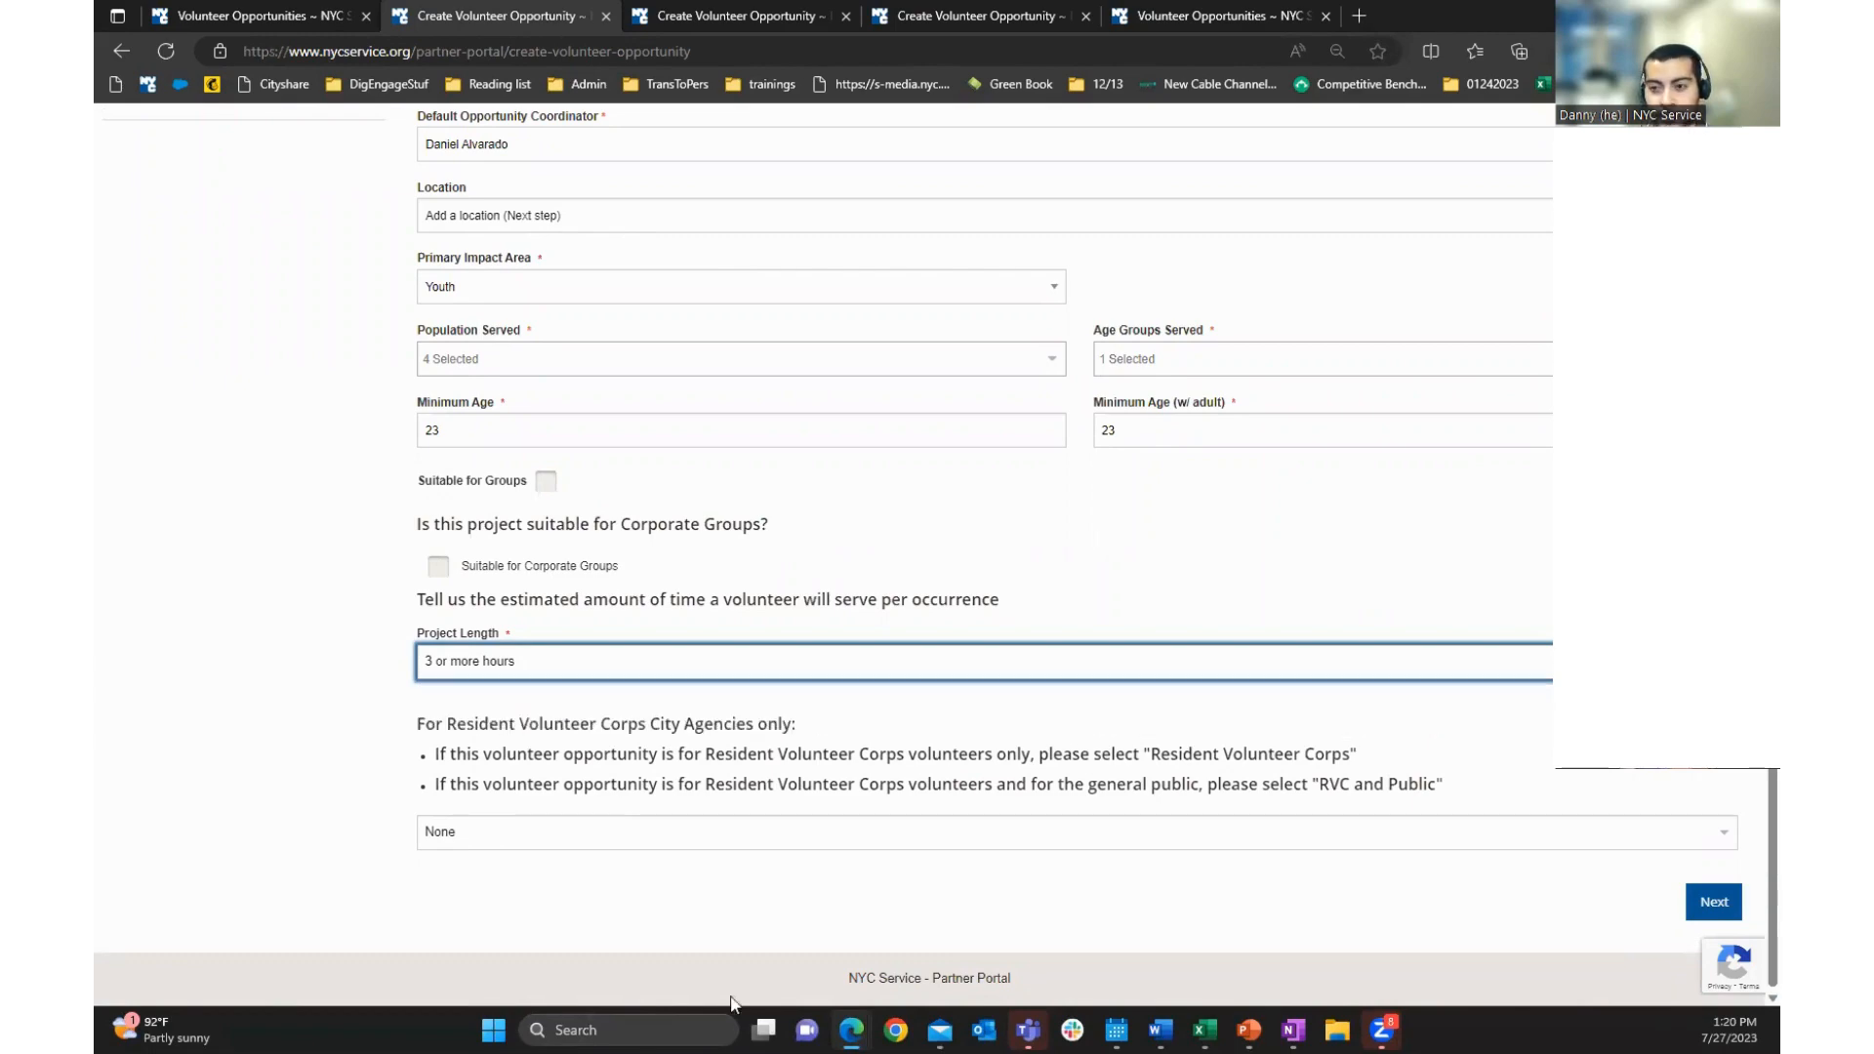
scroll(786, 789, up, 7)
scroll(783, 787, down, 7)
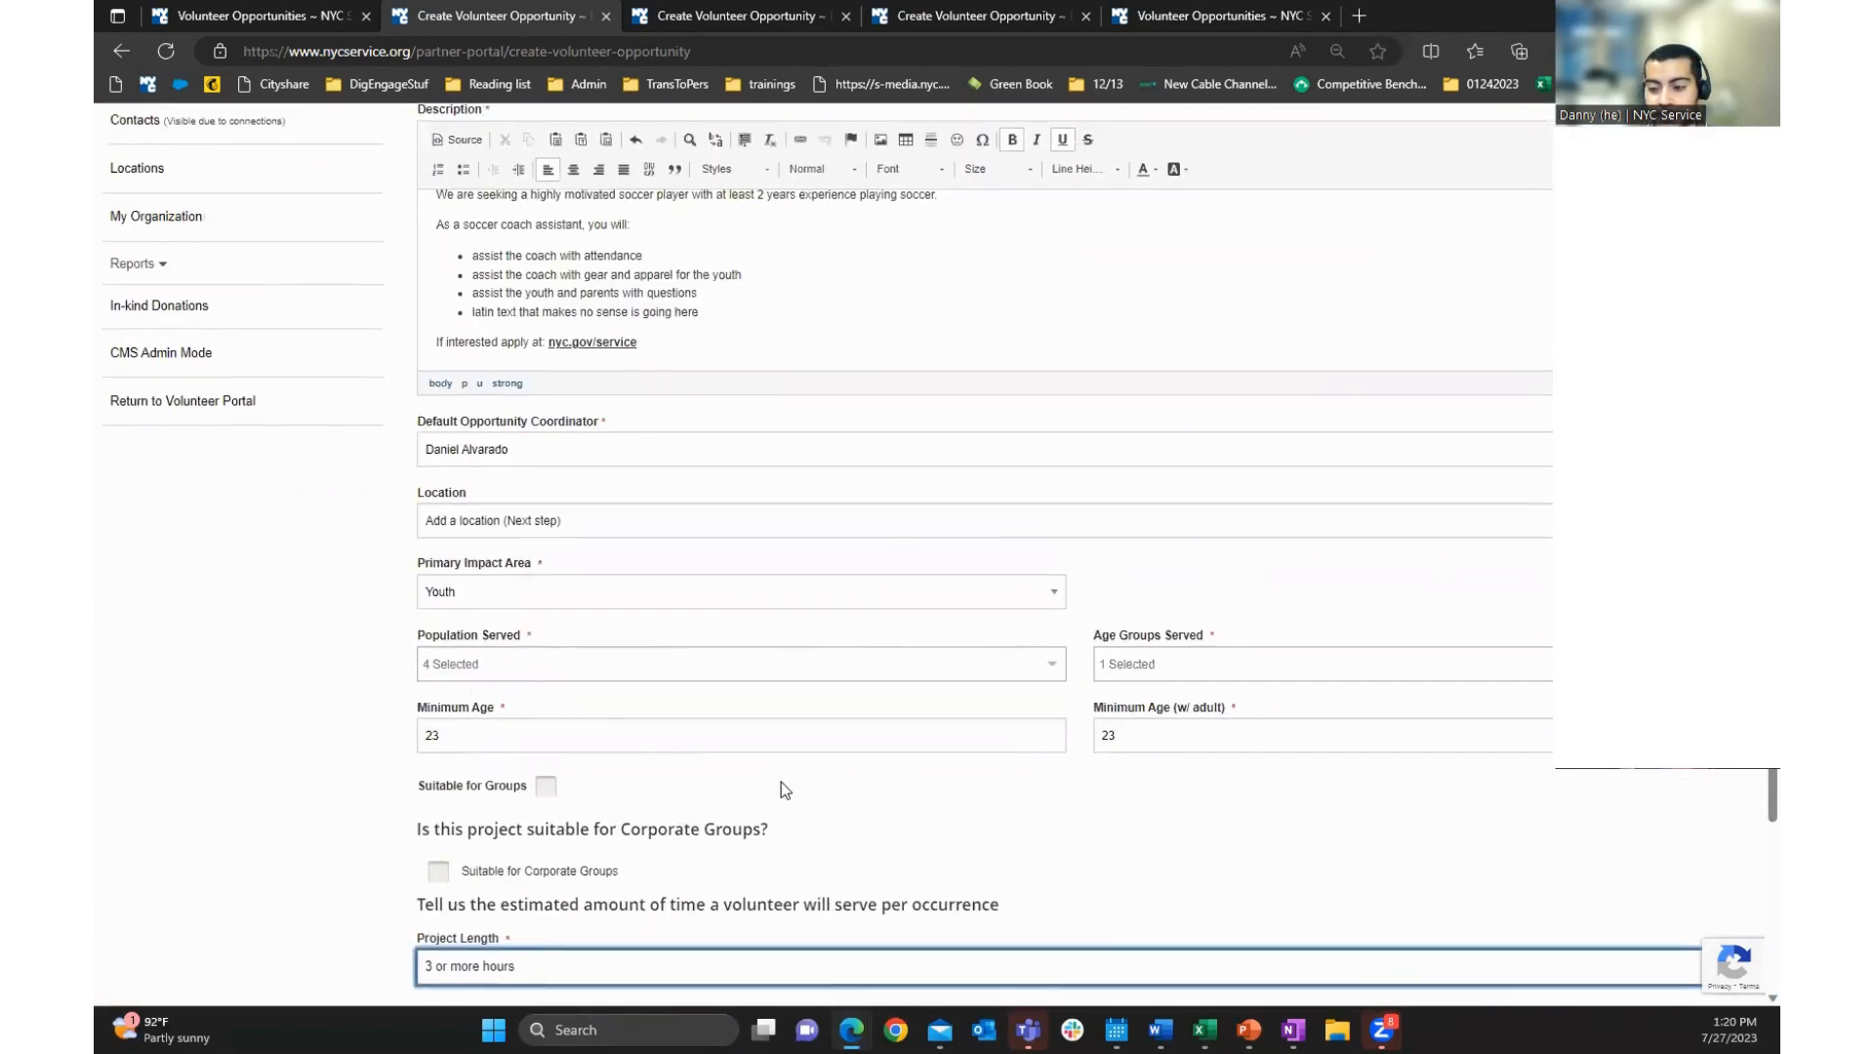
click(1705, 912)
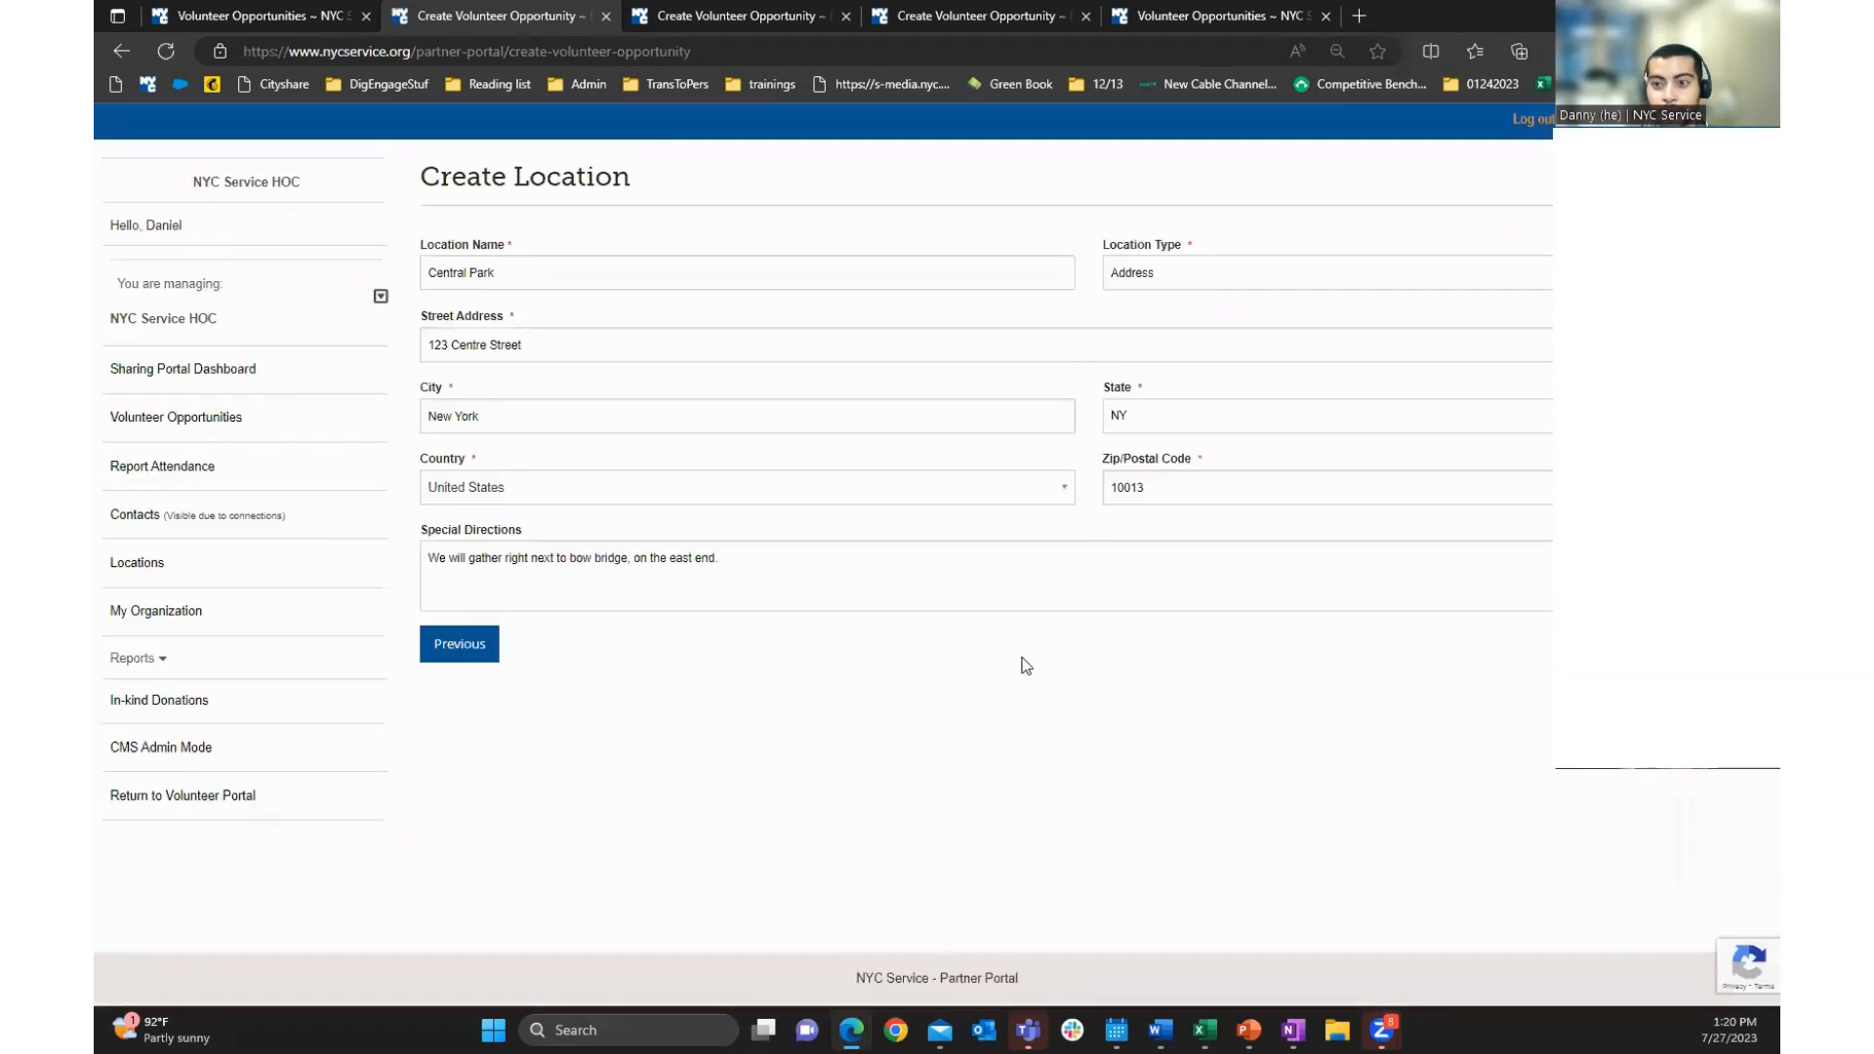
Replace the location name with Riverbank State Park Soccer
mouse_move(1160, 1031)
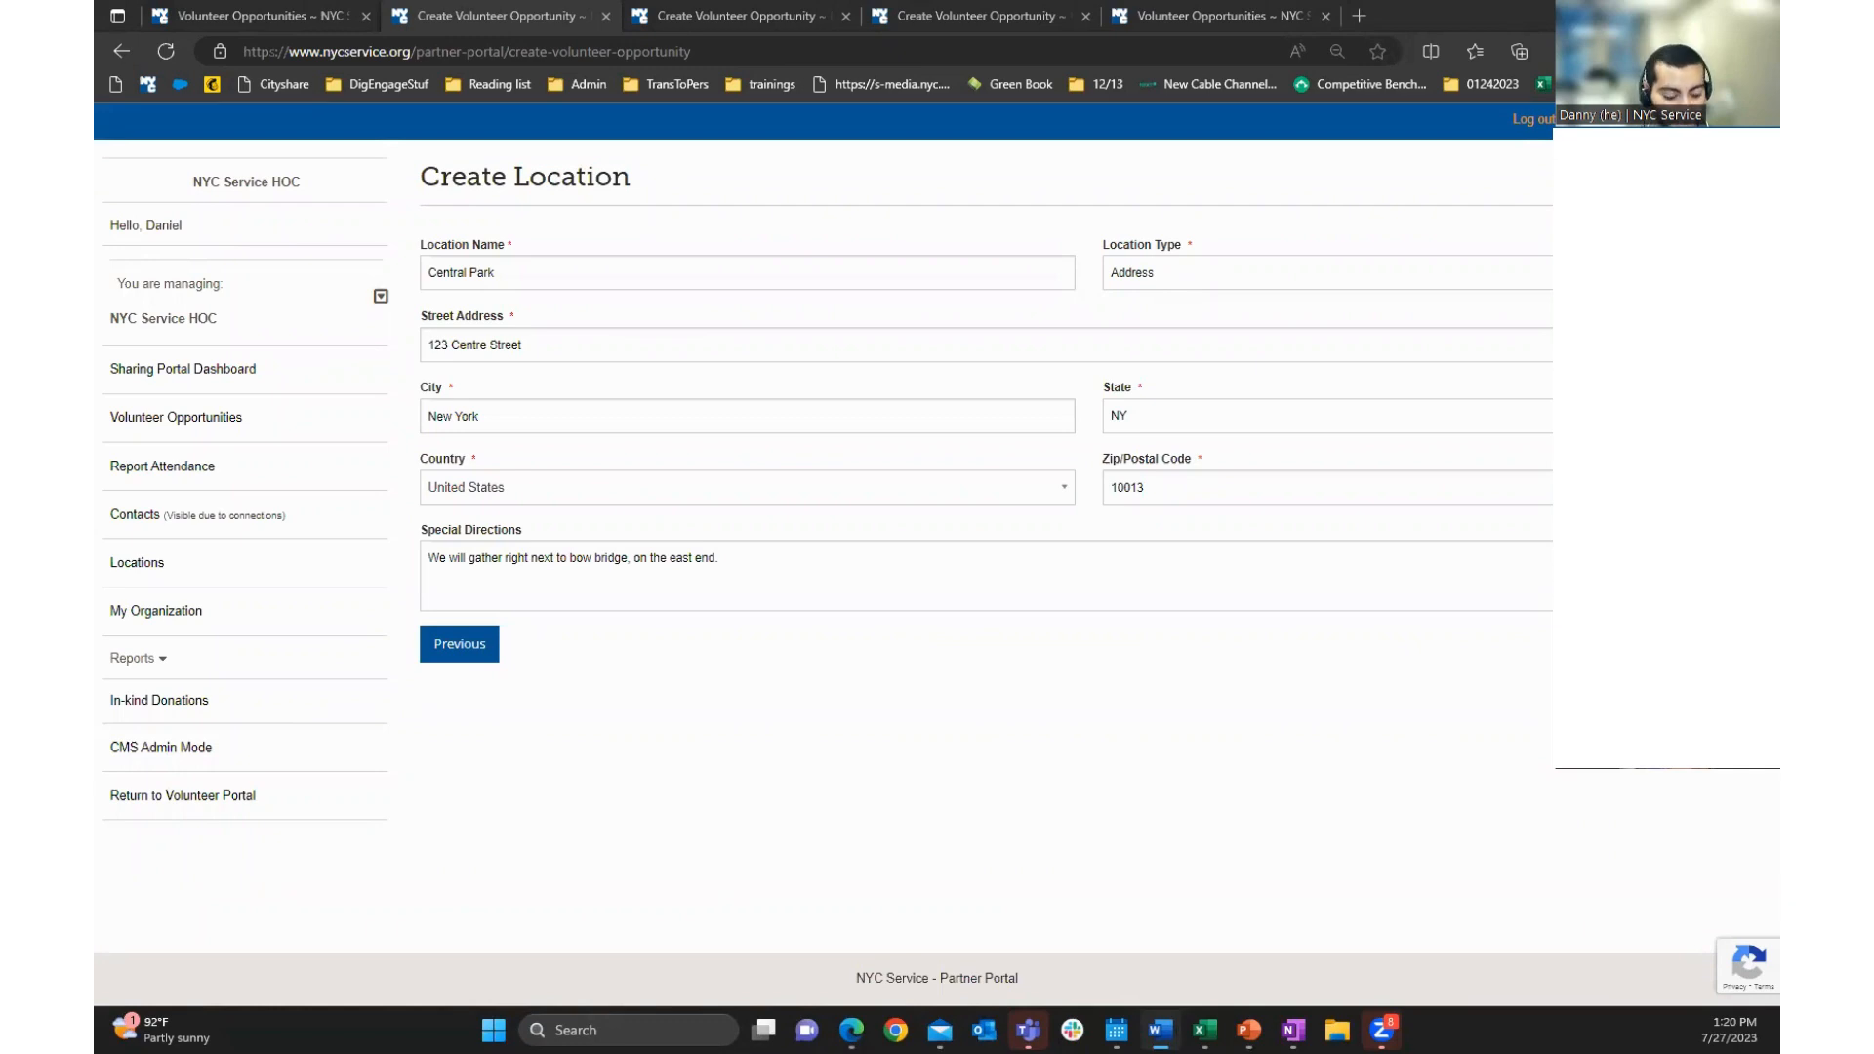
triple_click(488, 274)
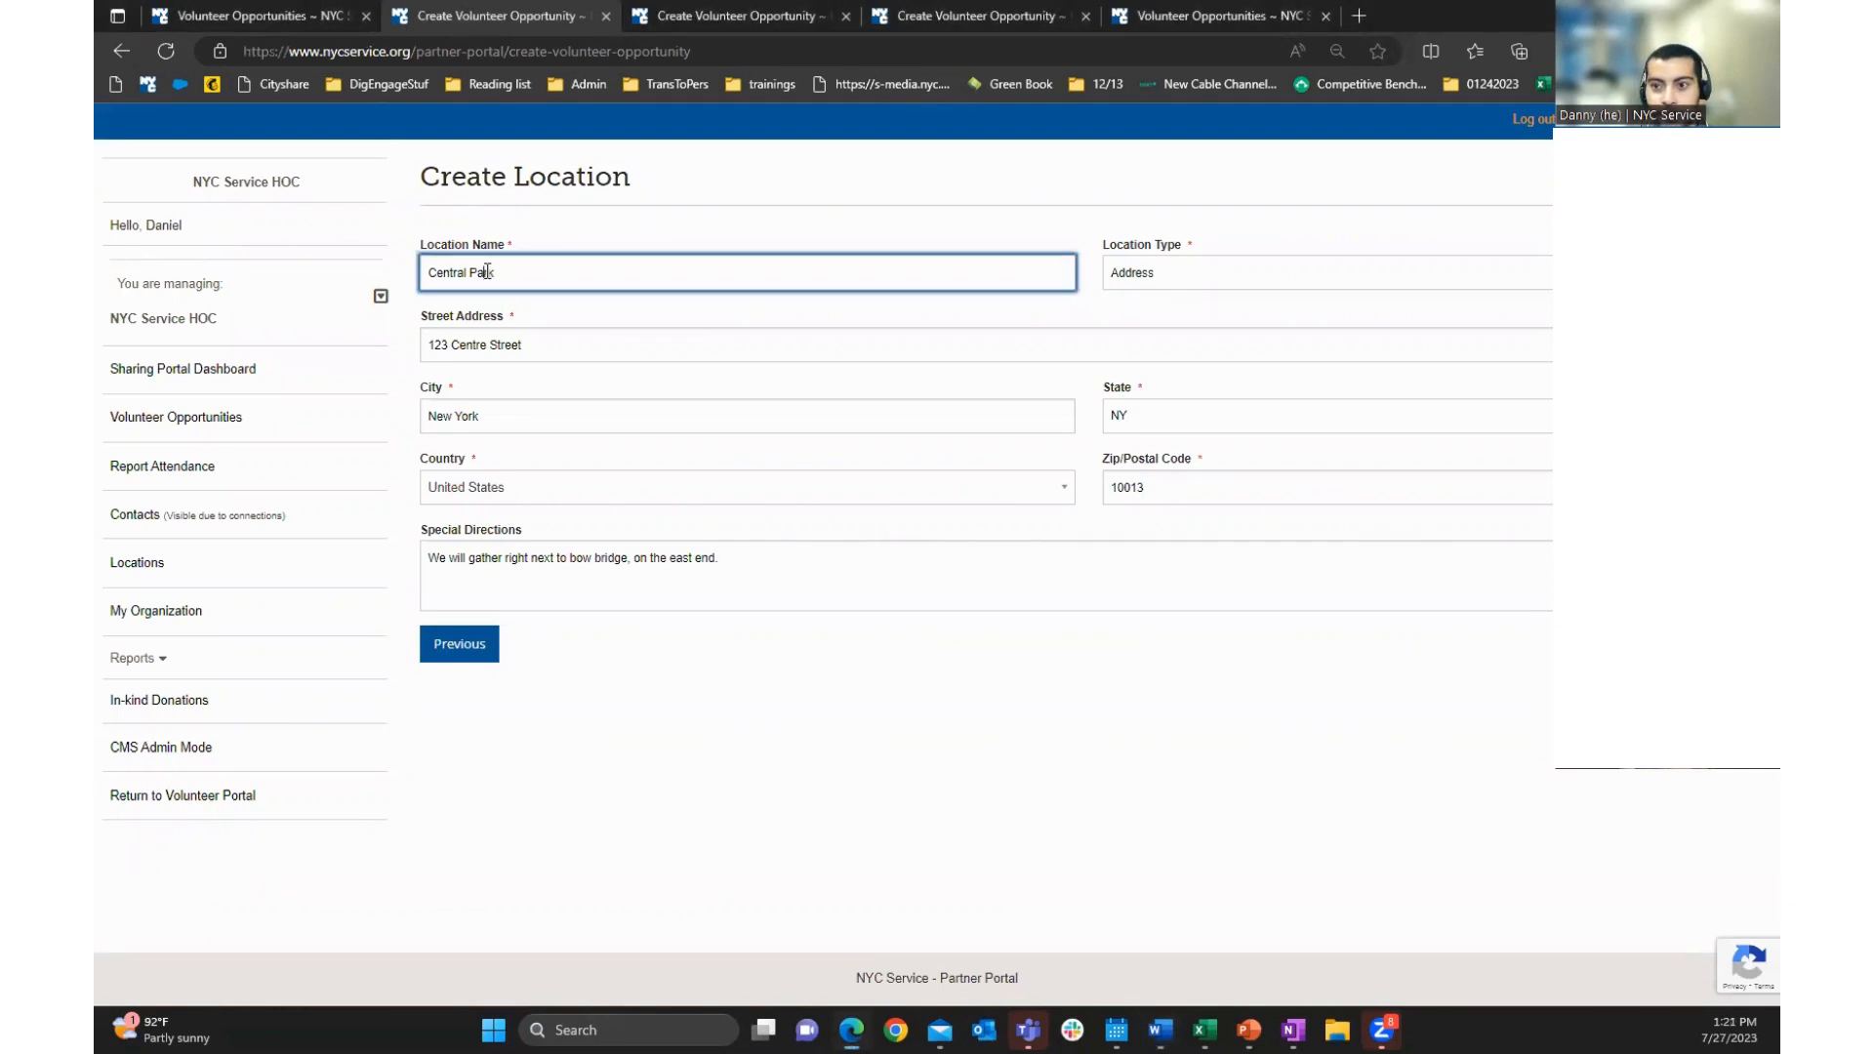
text(Riverbank State Park Soccer)
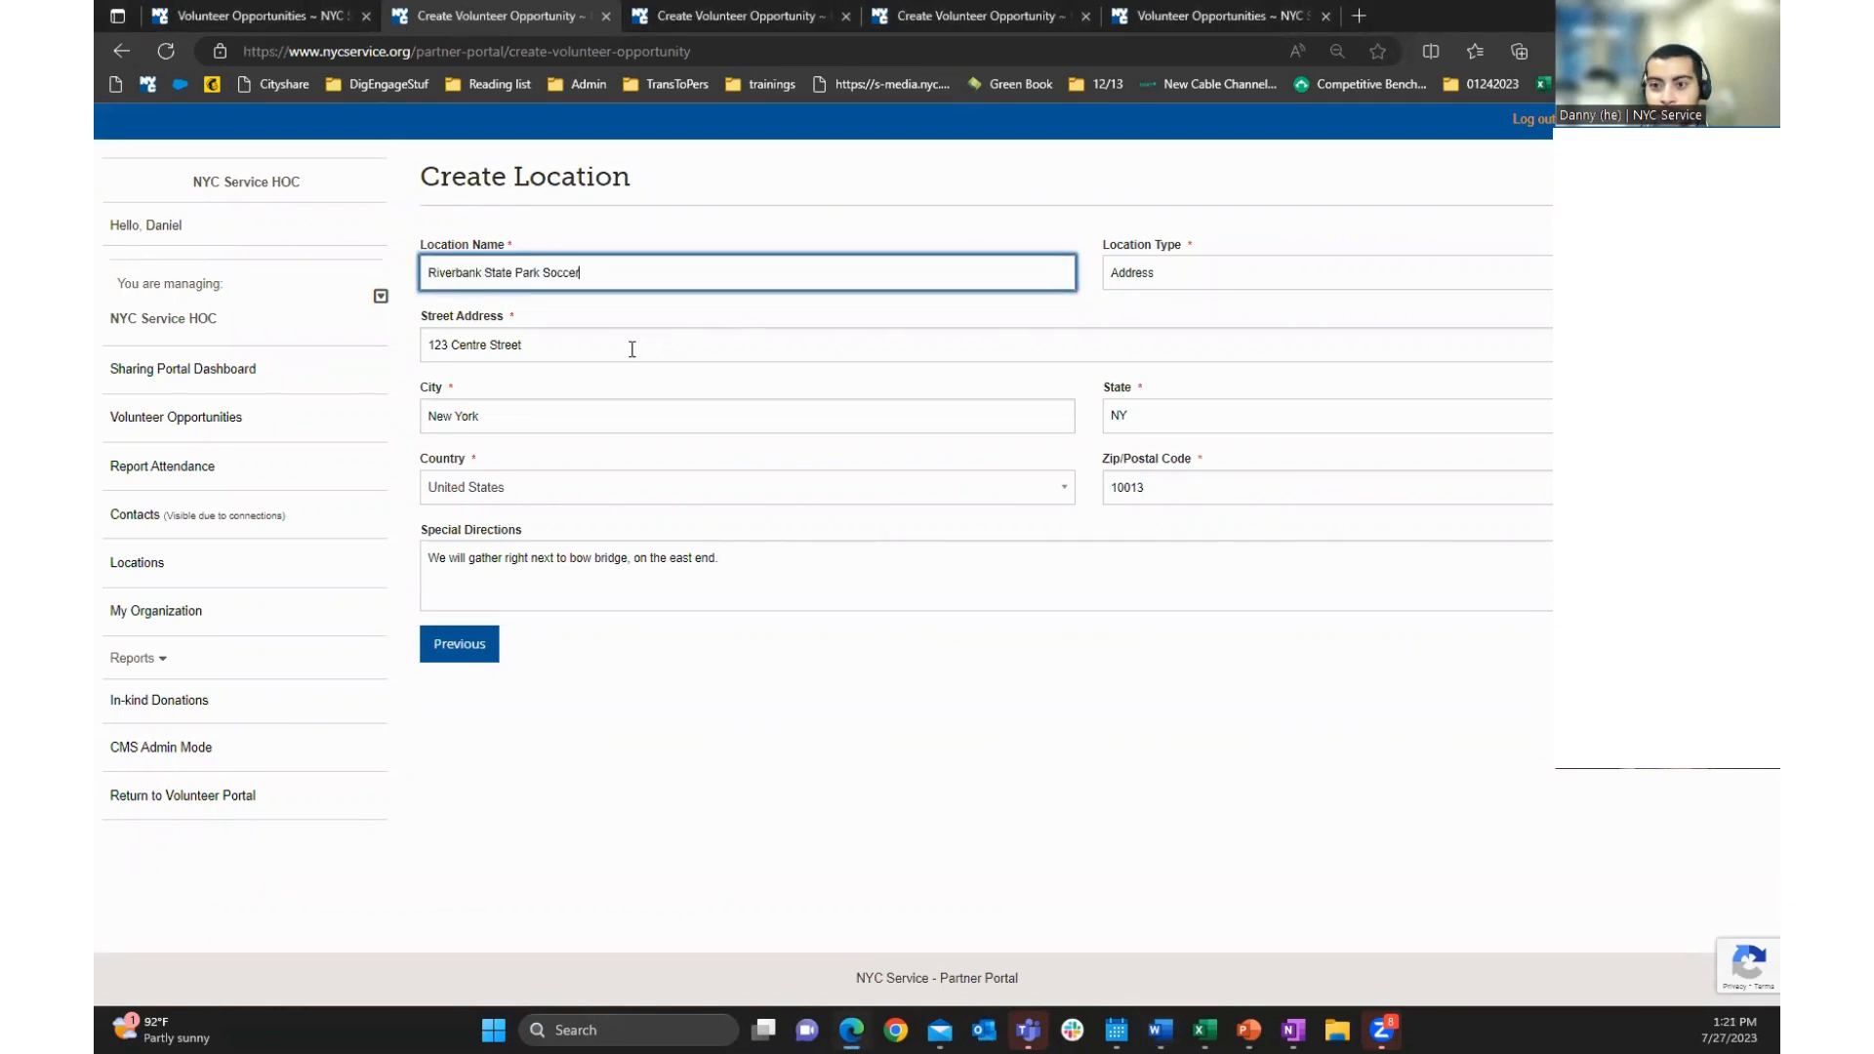
Replace the location's street address and zip code with those of Riverbank State Park
key(alt+Tab)
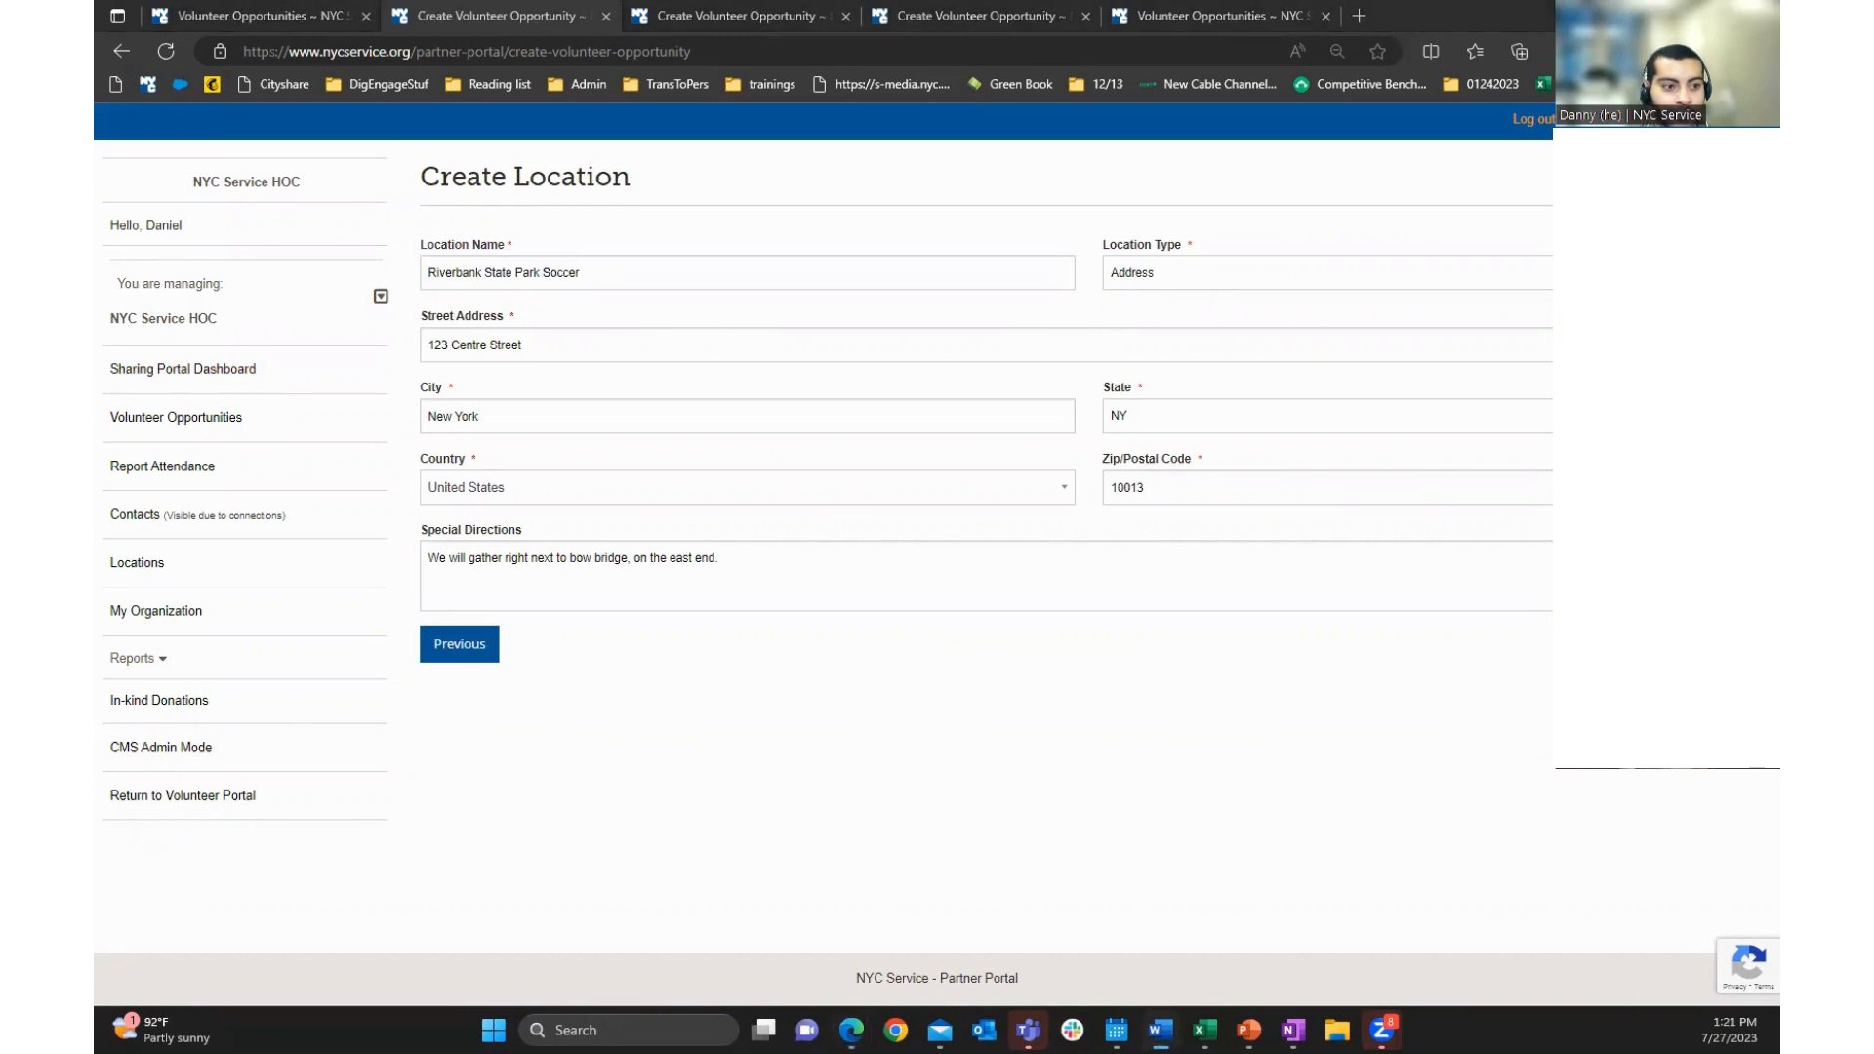
triple_click(624, 335)
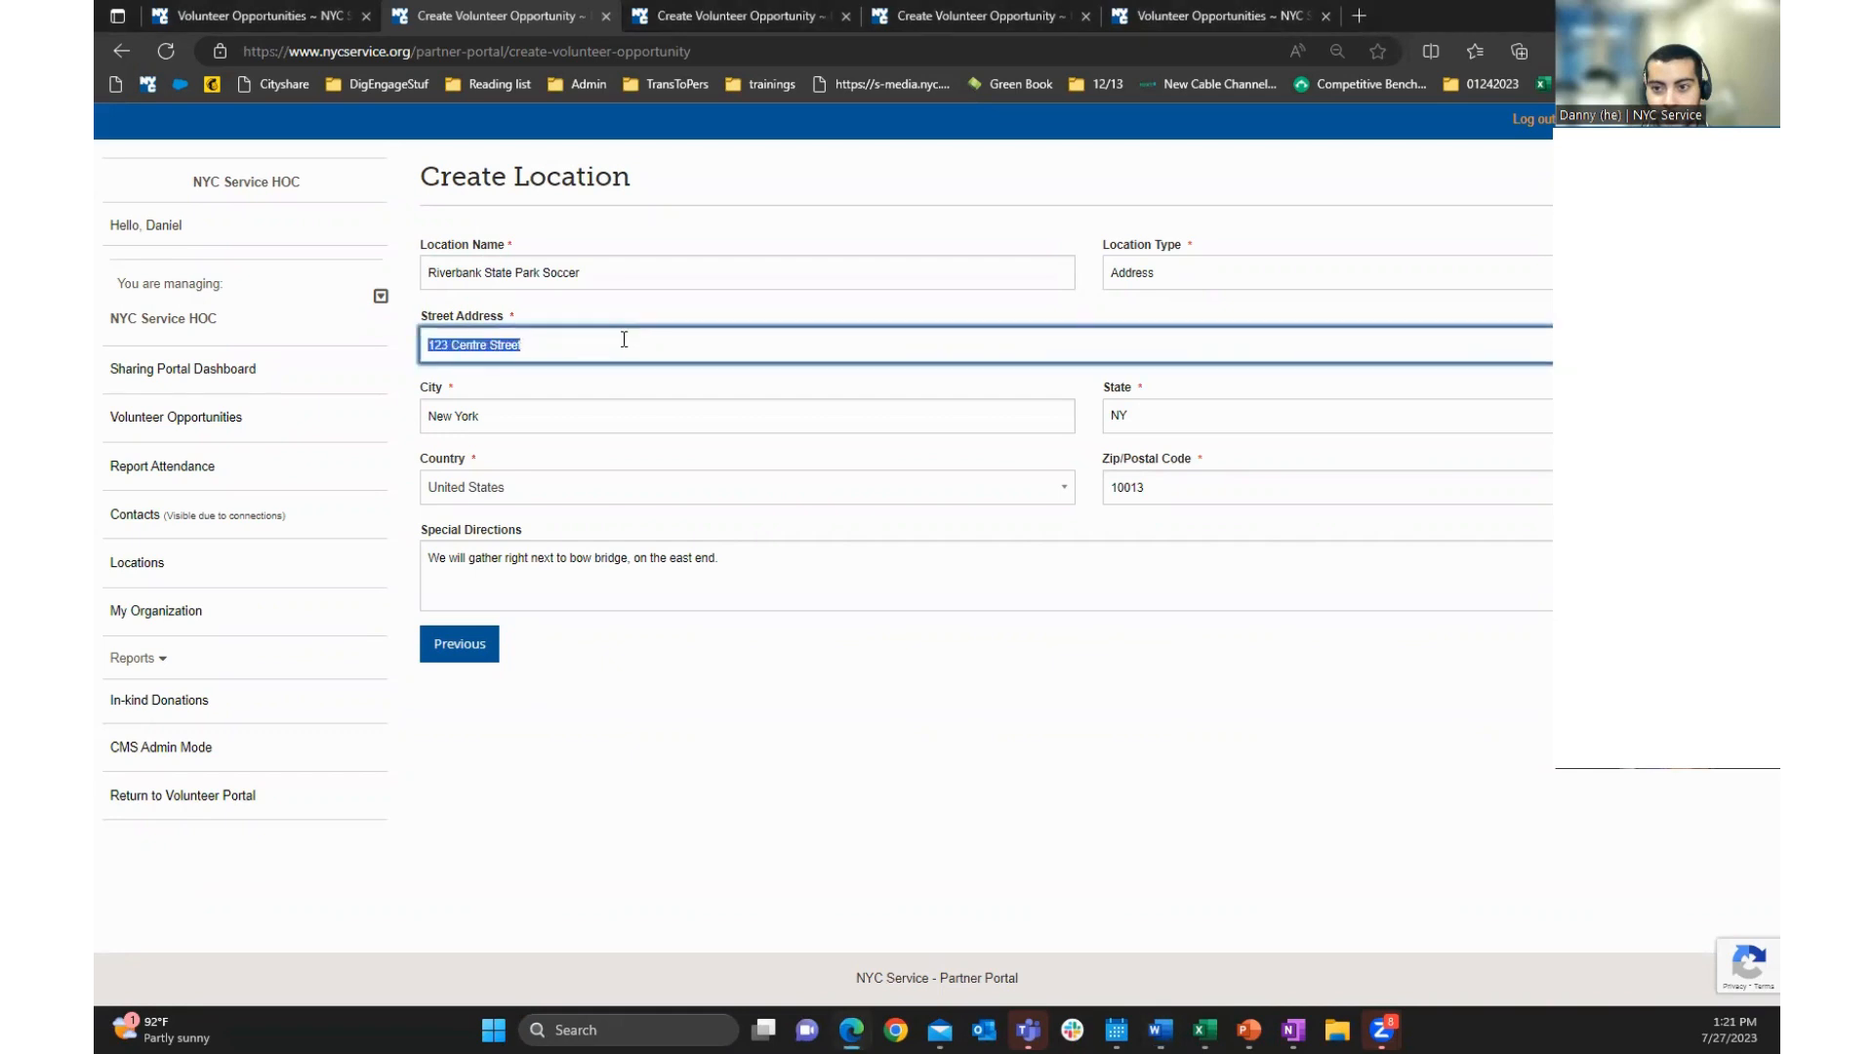
text(679 Riverside Dr)
click(1156, 486)
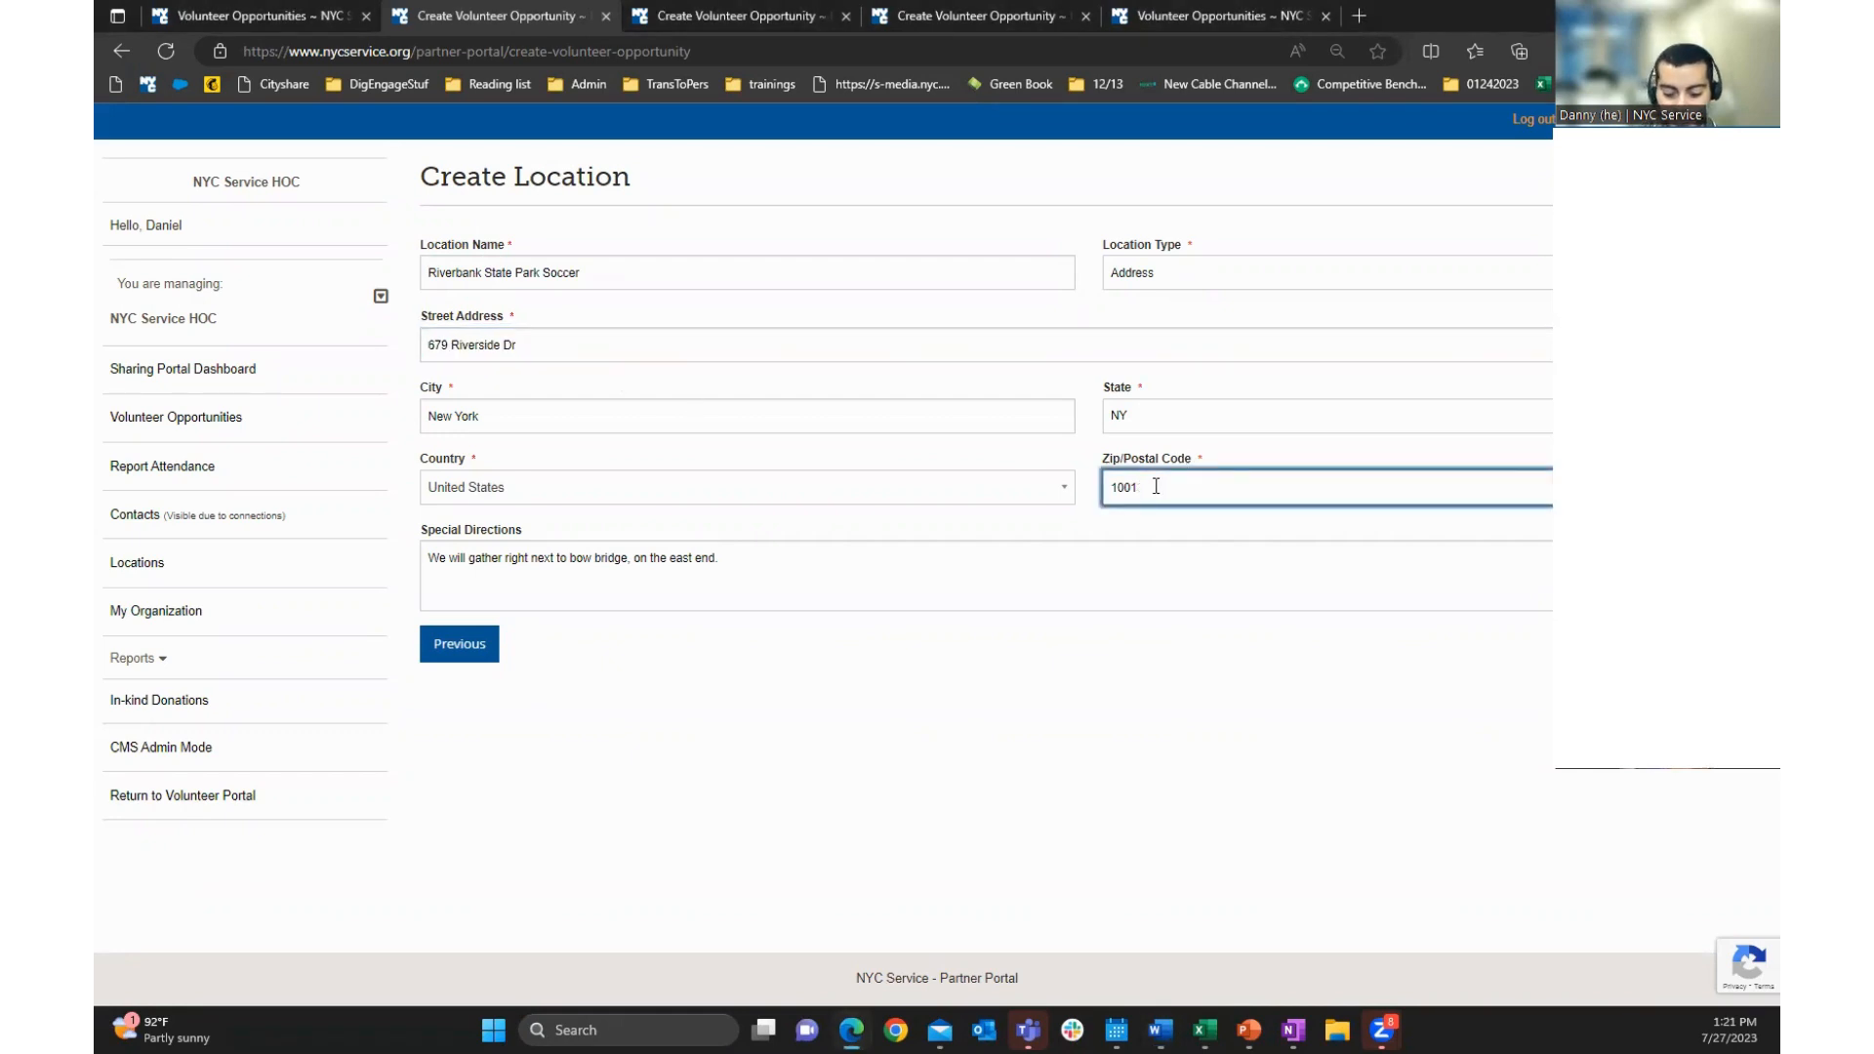
key(BackSpace)
text(31)
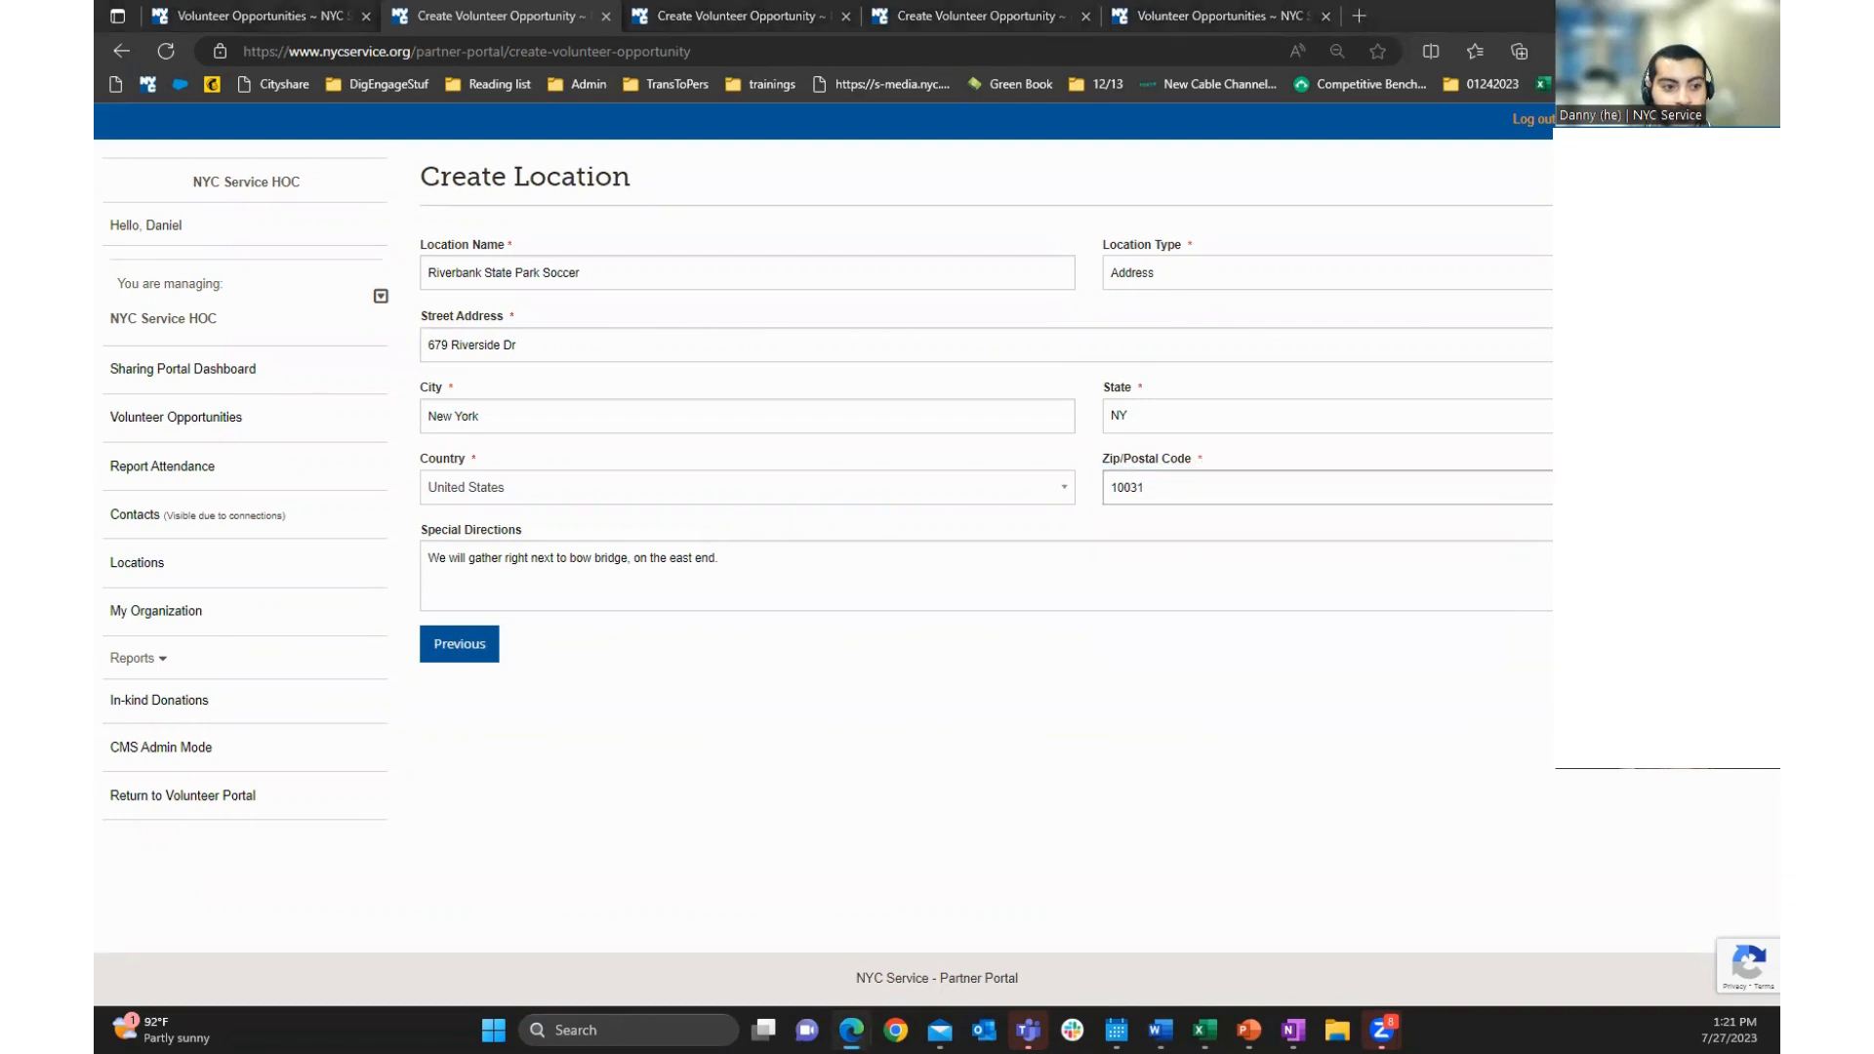
key(alt+Tab)
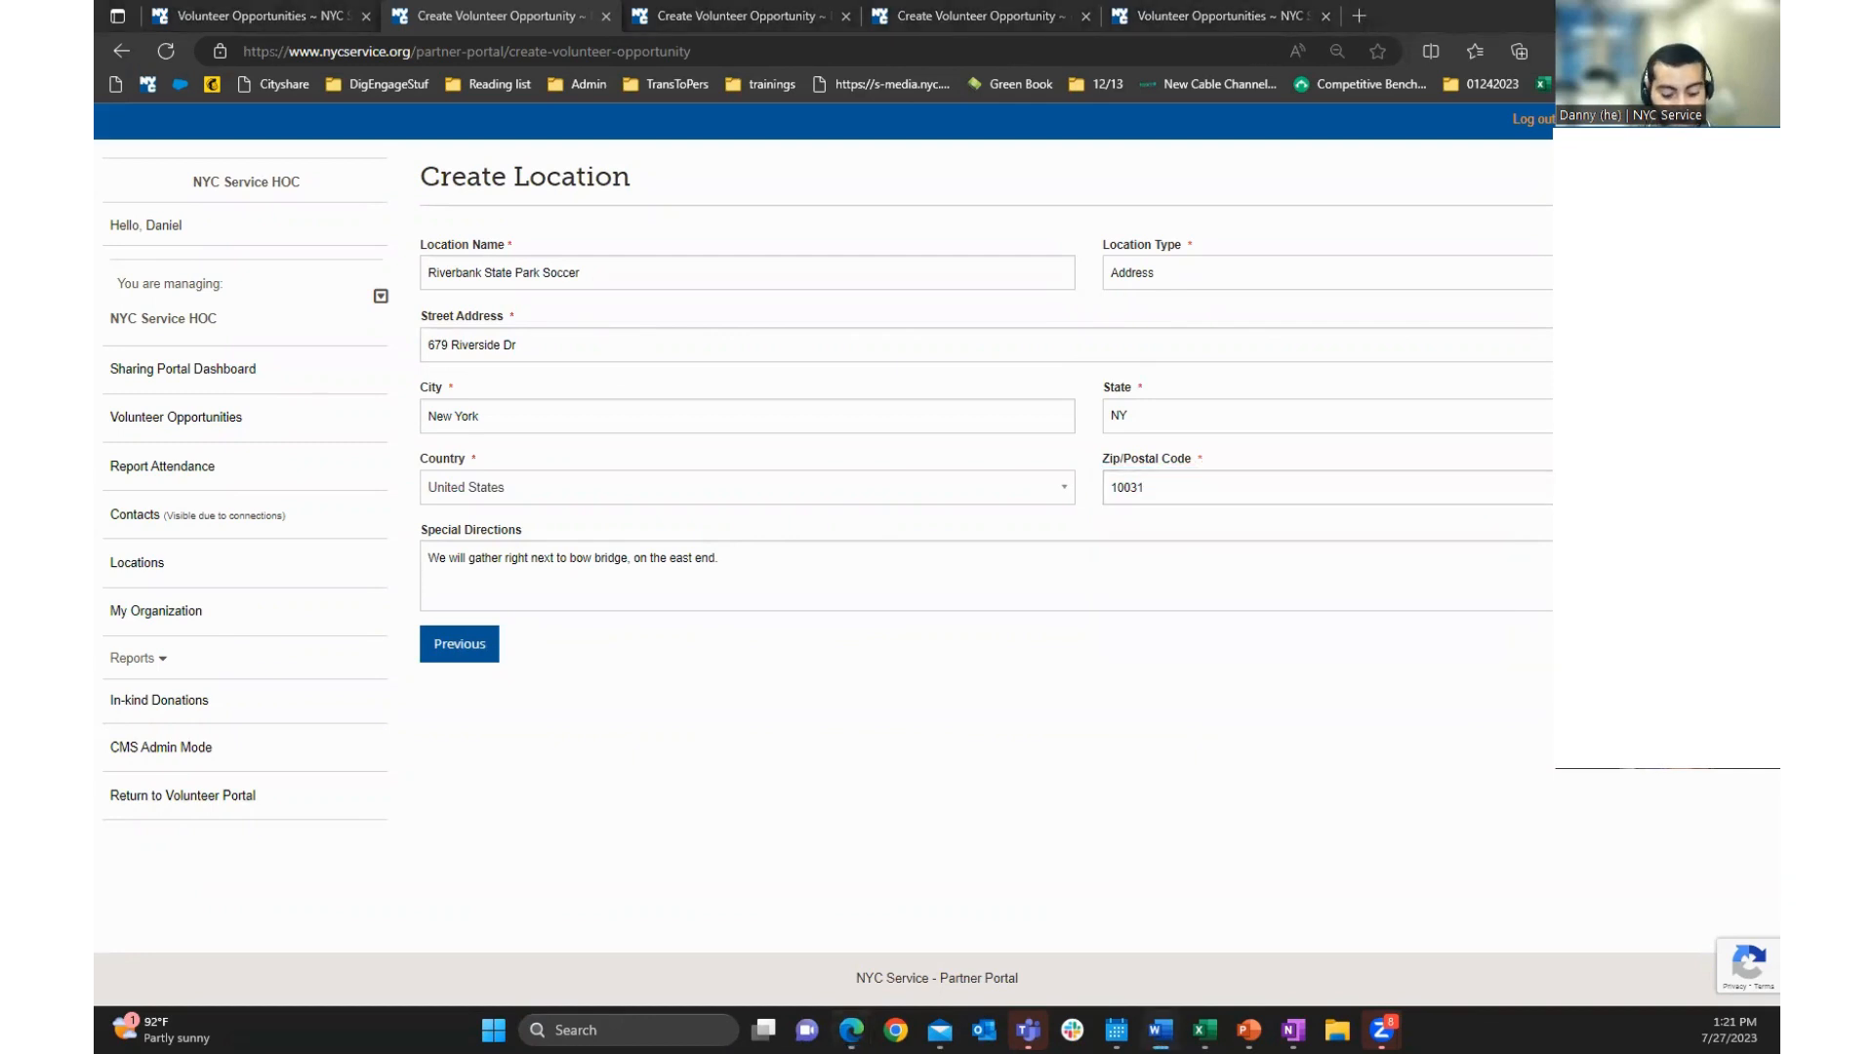
Replace the special directions with "Meet at the carousel on the north side of the park. Walk across the 145 St bridge or take busses Bx19 or M11."
drag(795, 556, 388, 556)
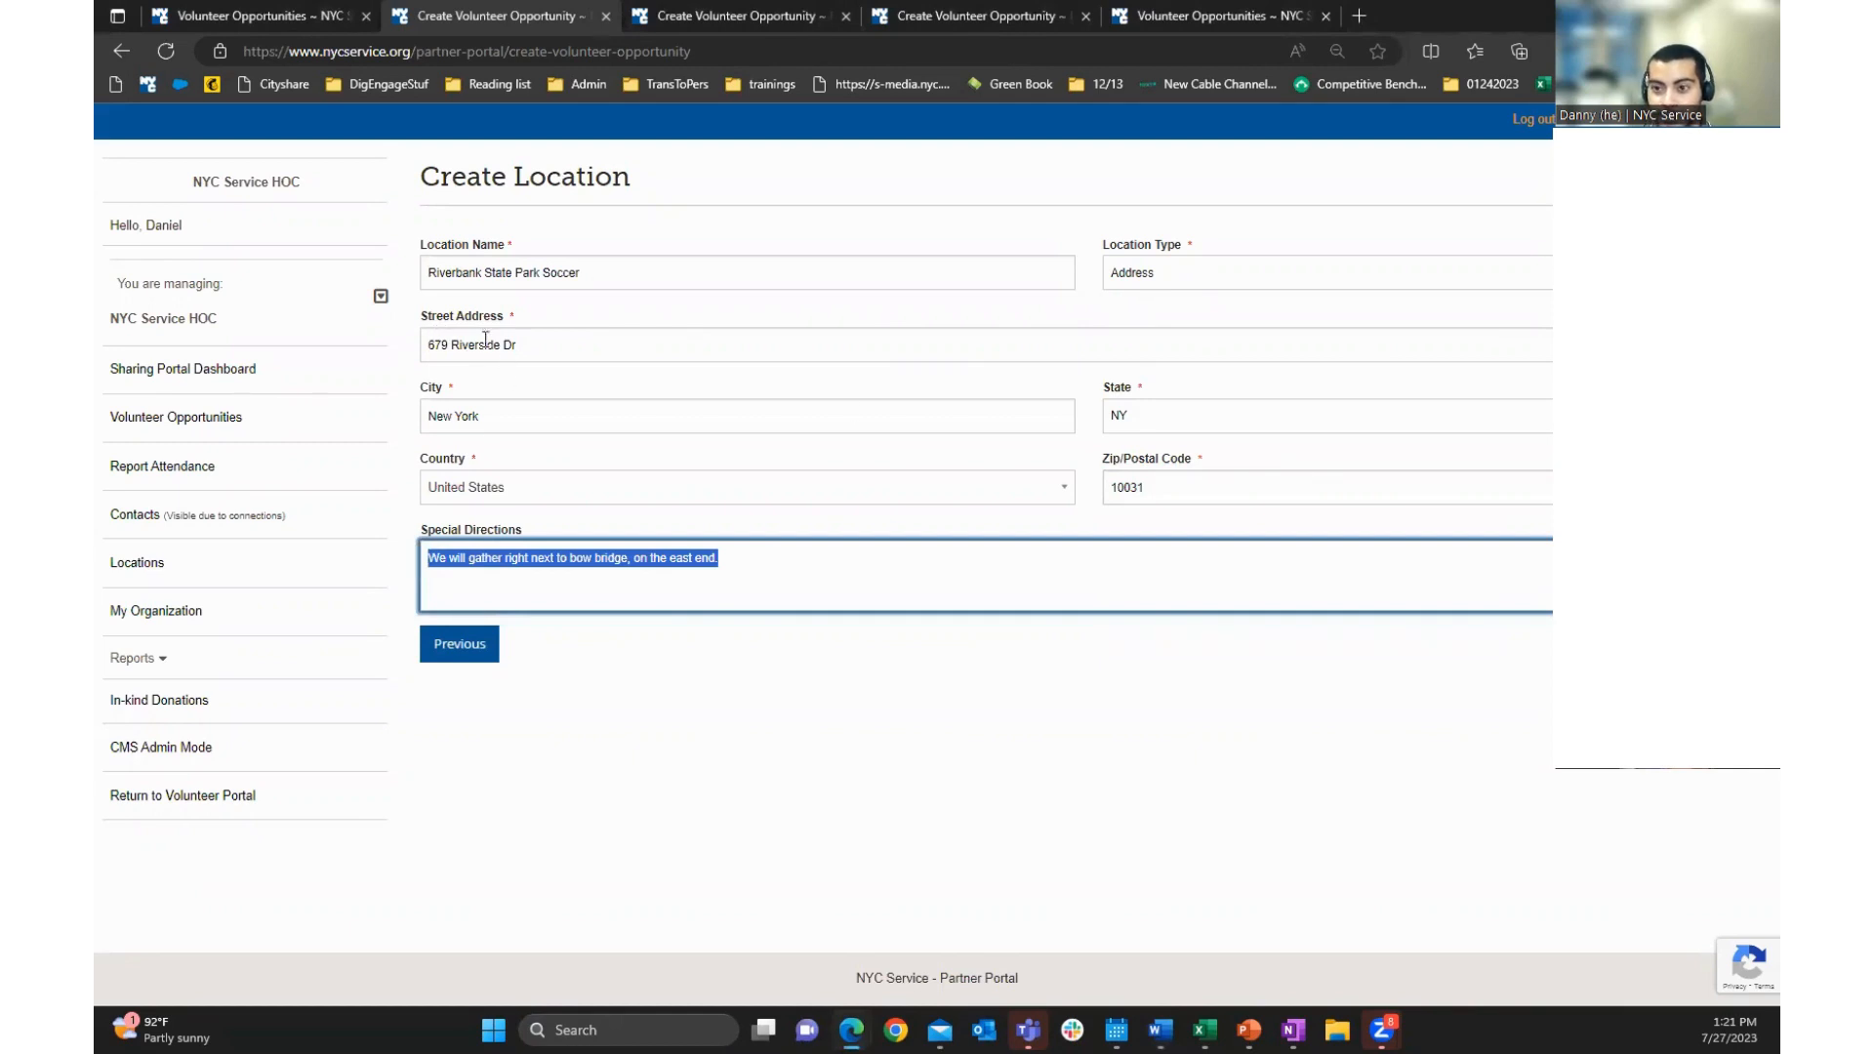
text(Meet at the carousel on the north side of the park. Walk across the 145 St bridge or take busses Bx19 or M11.)
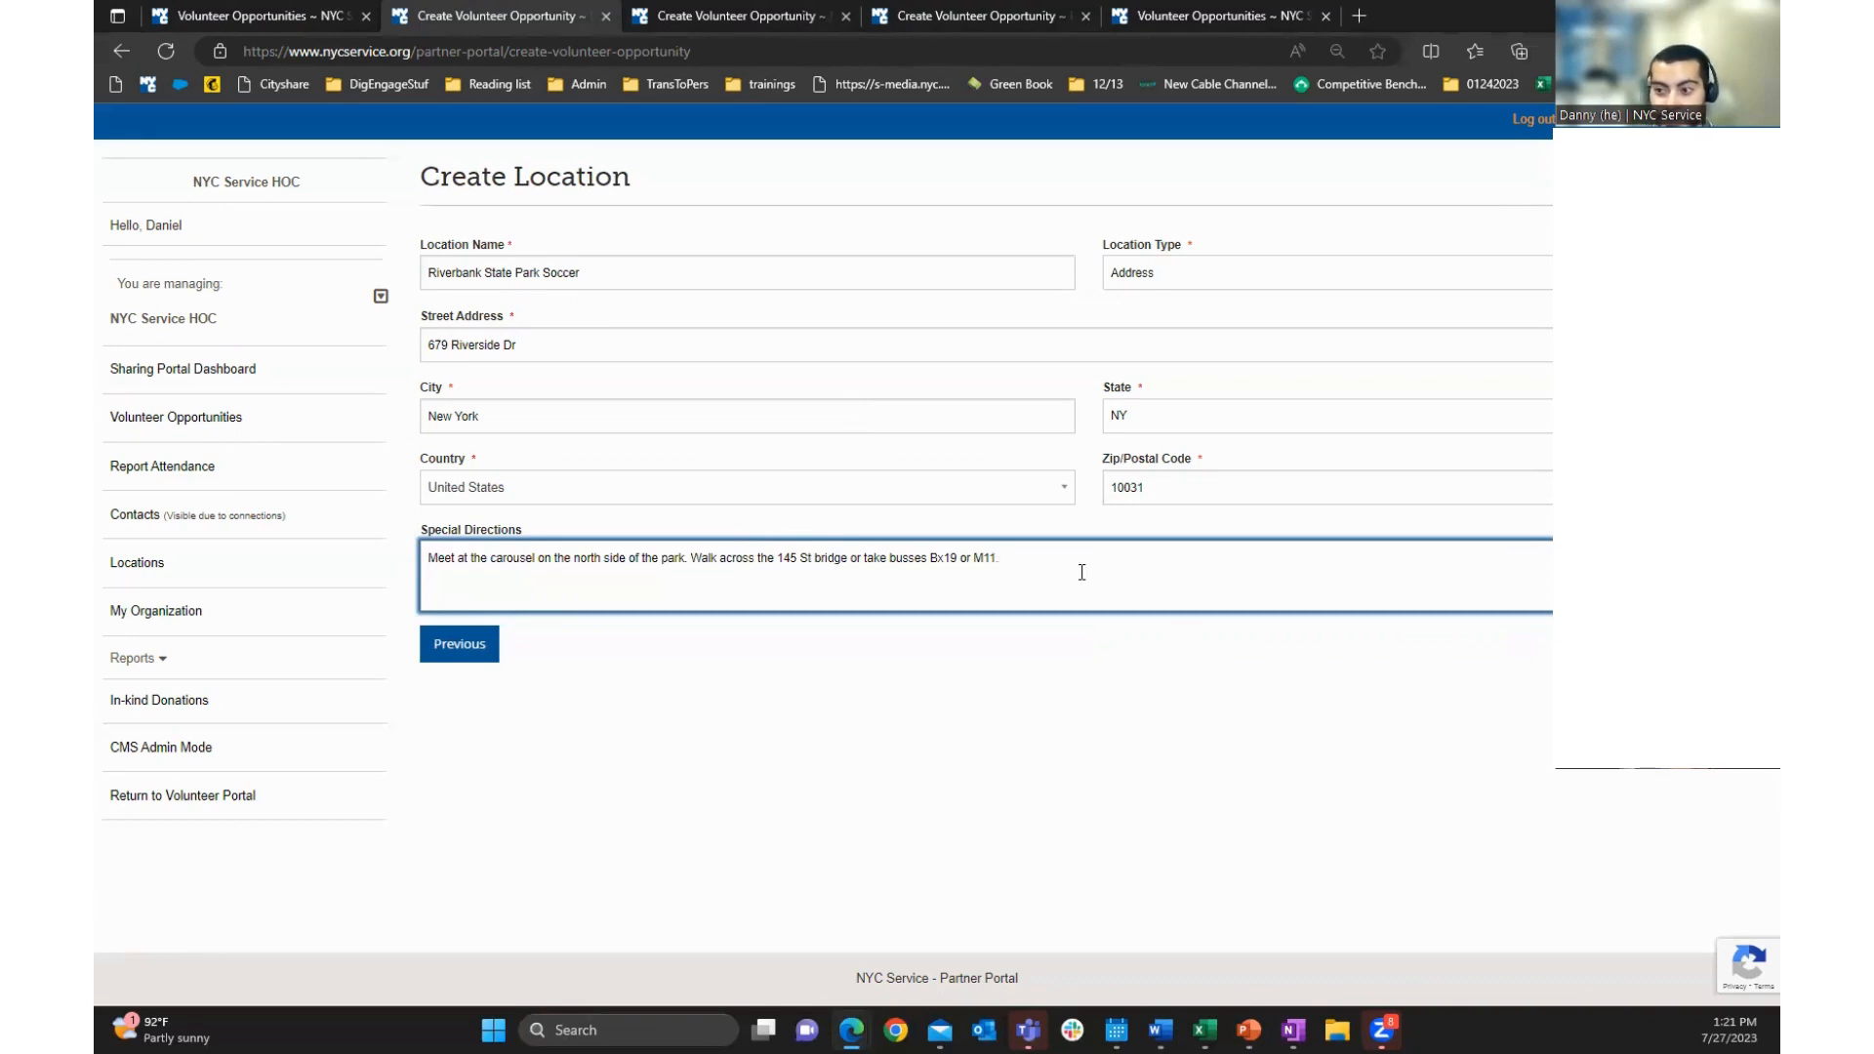
drag(1046, 559, 391, 566)
click(1116, 553)
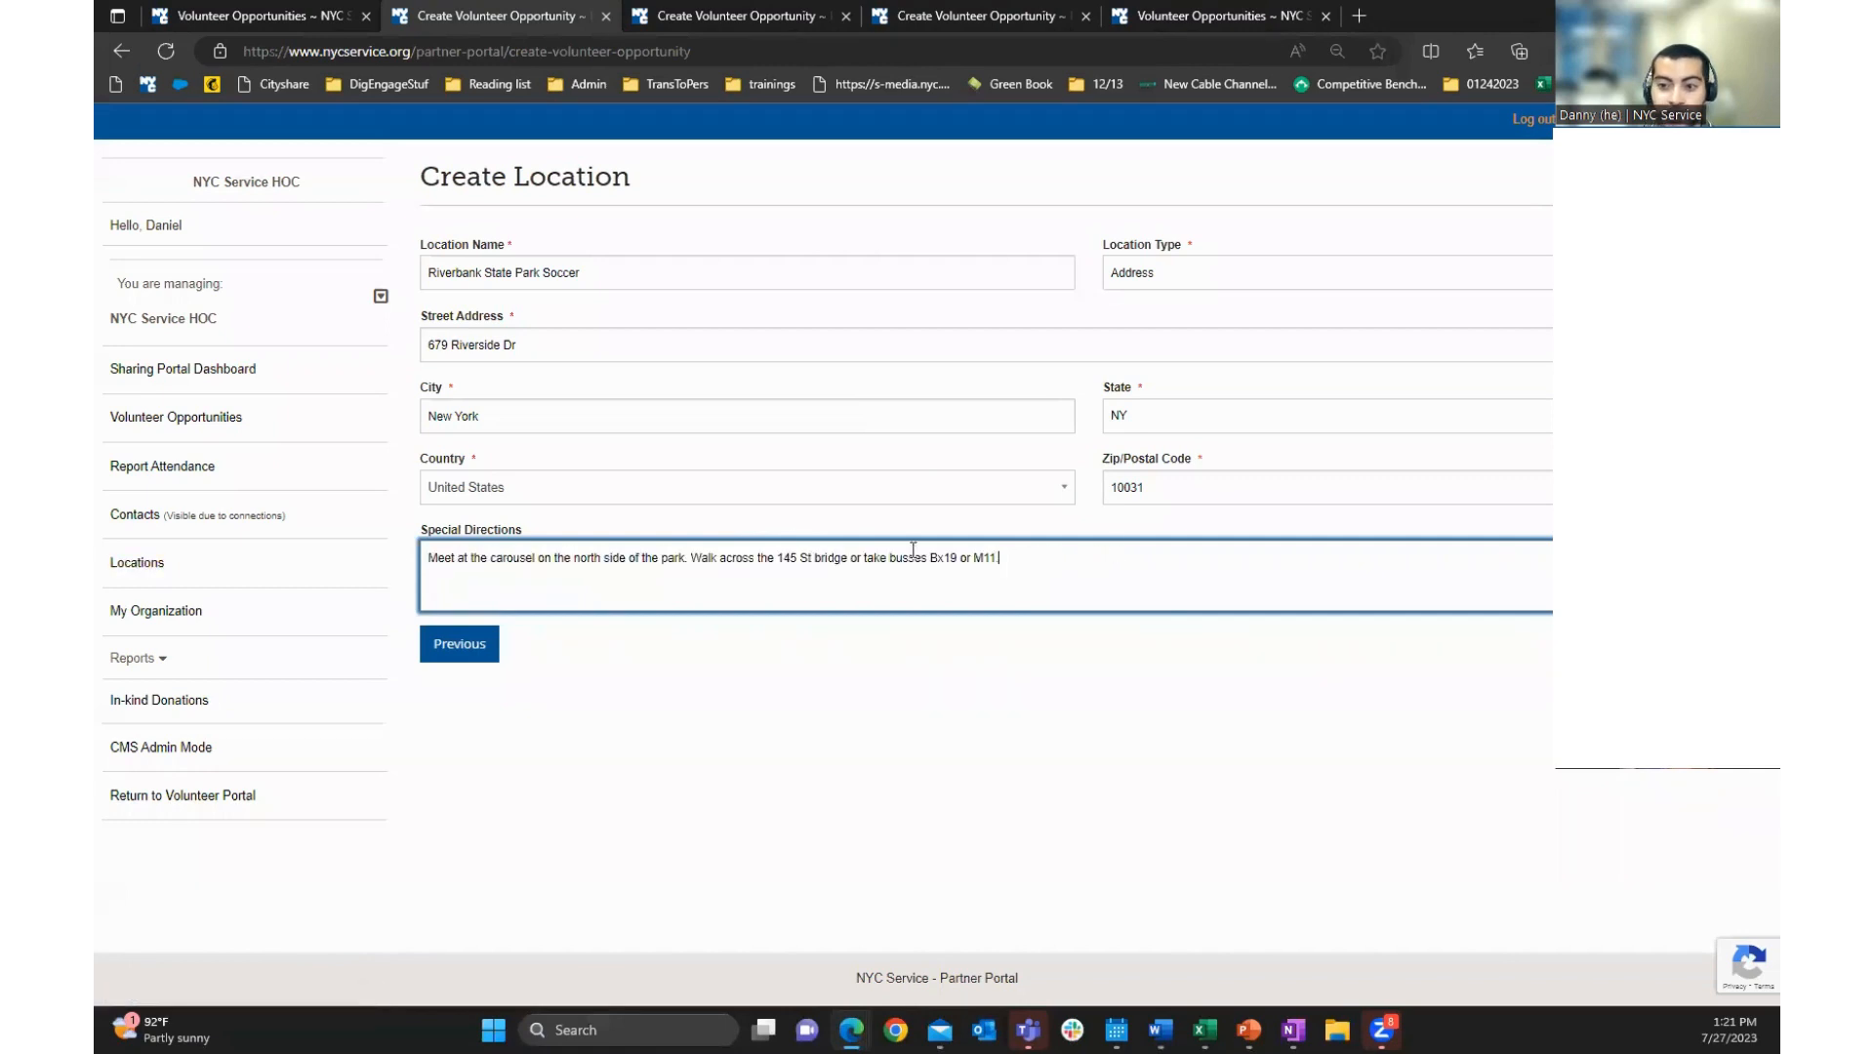
drag(1000, 558, 406, 545)
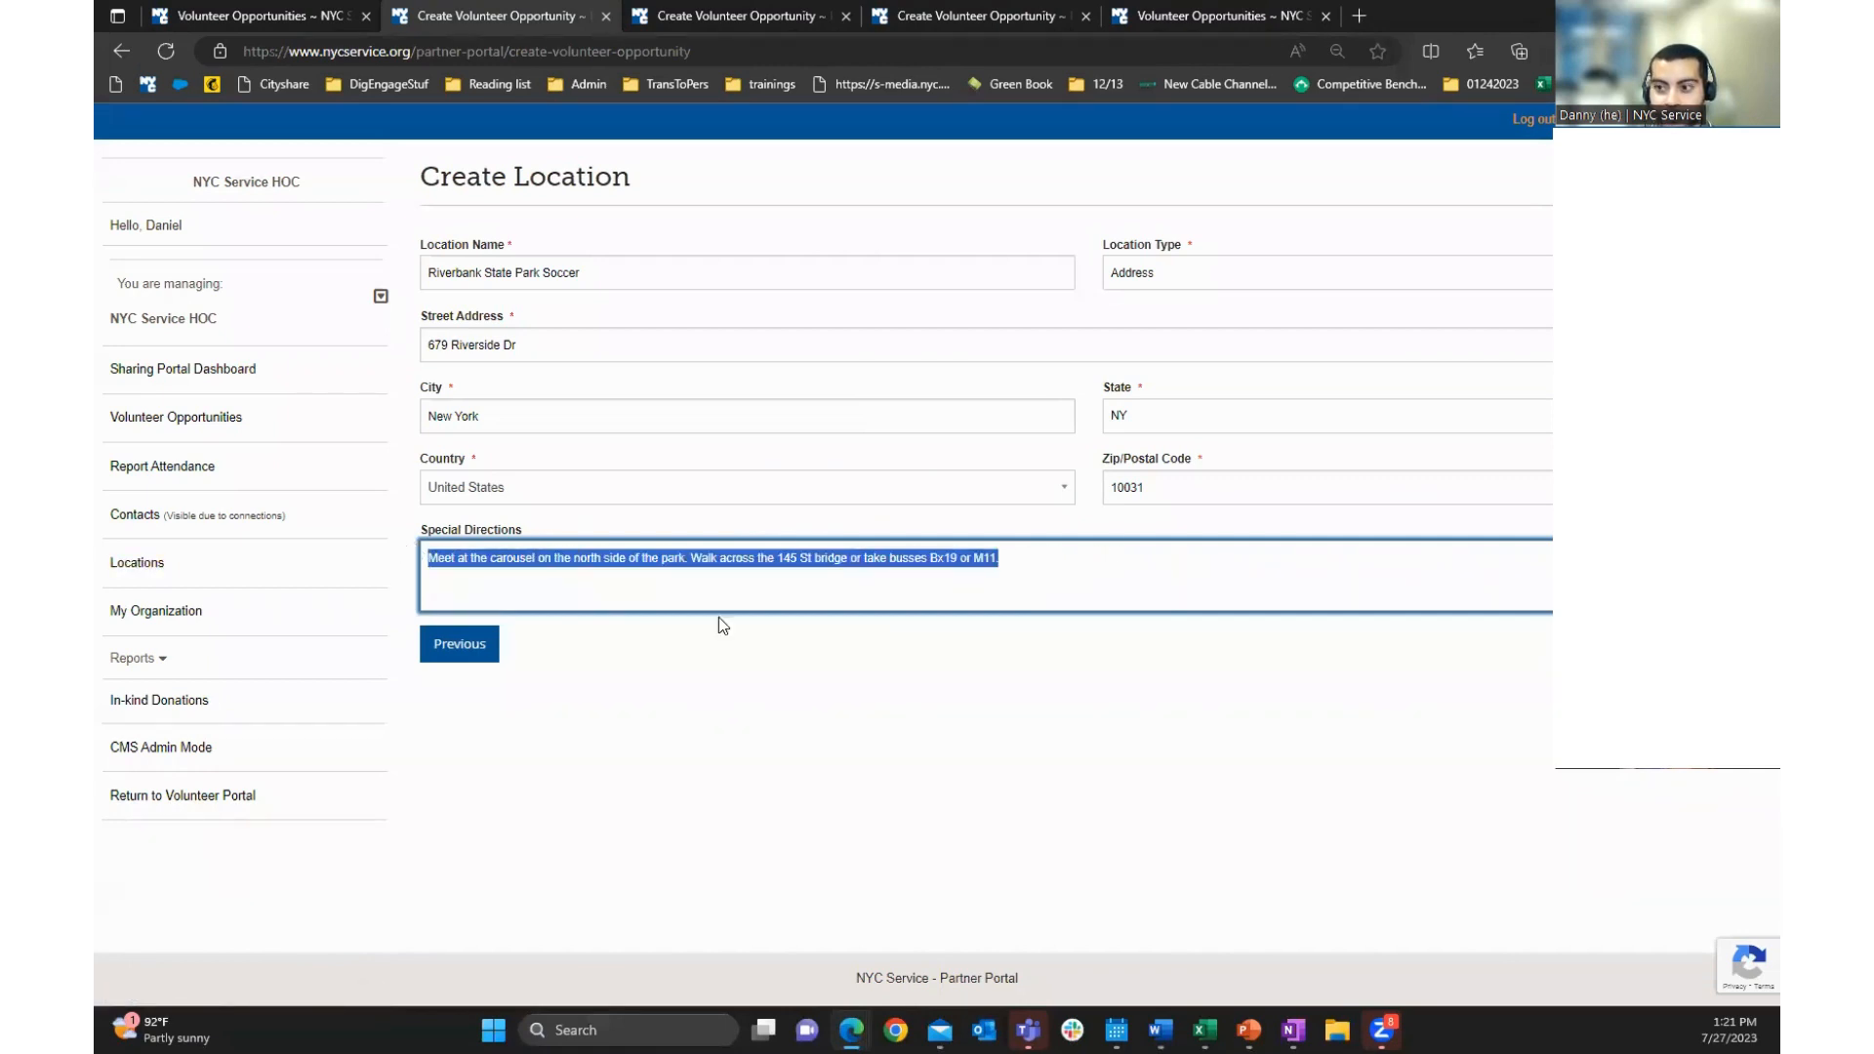
click(953, 672)
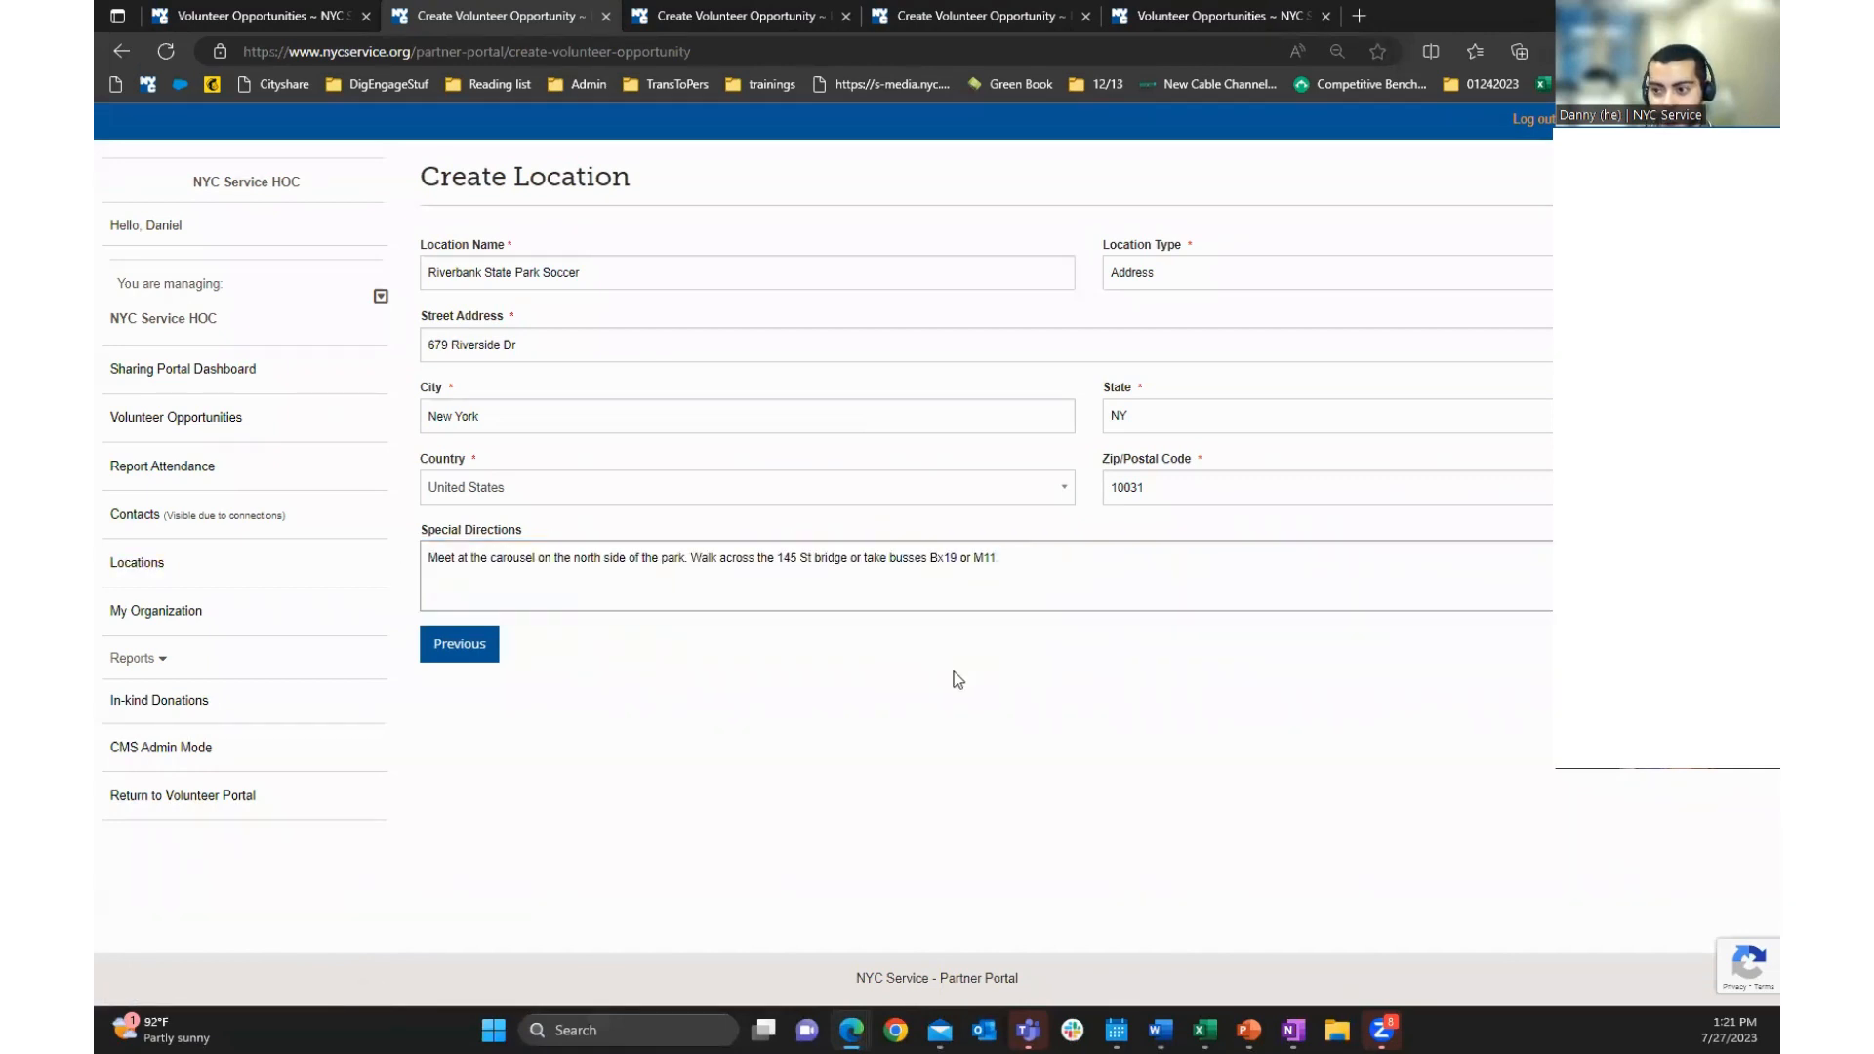
Choose Address as the location type and create the opportunity with an interest period of 8/1/2023 to 9/30/2023
click(1162, 282)
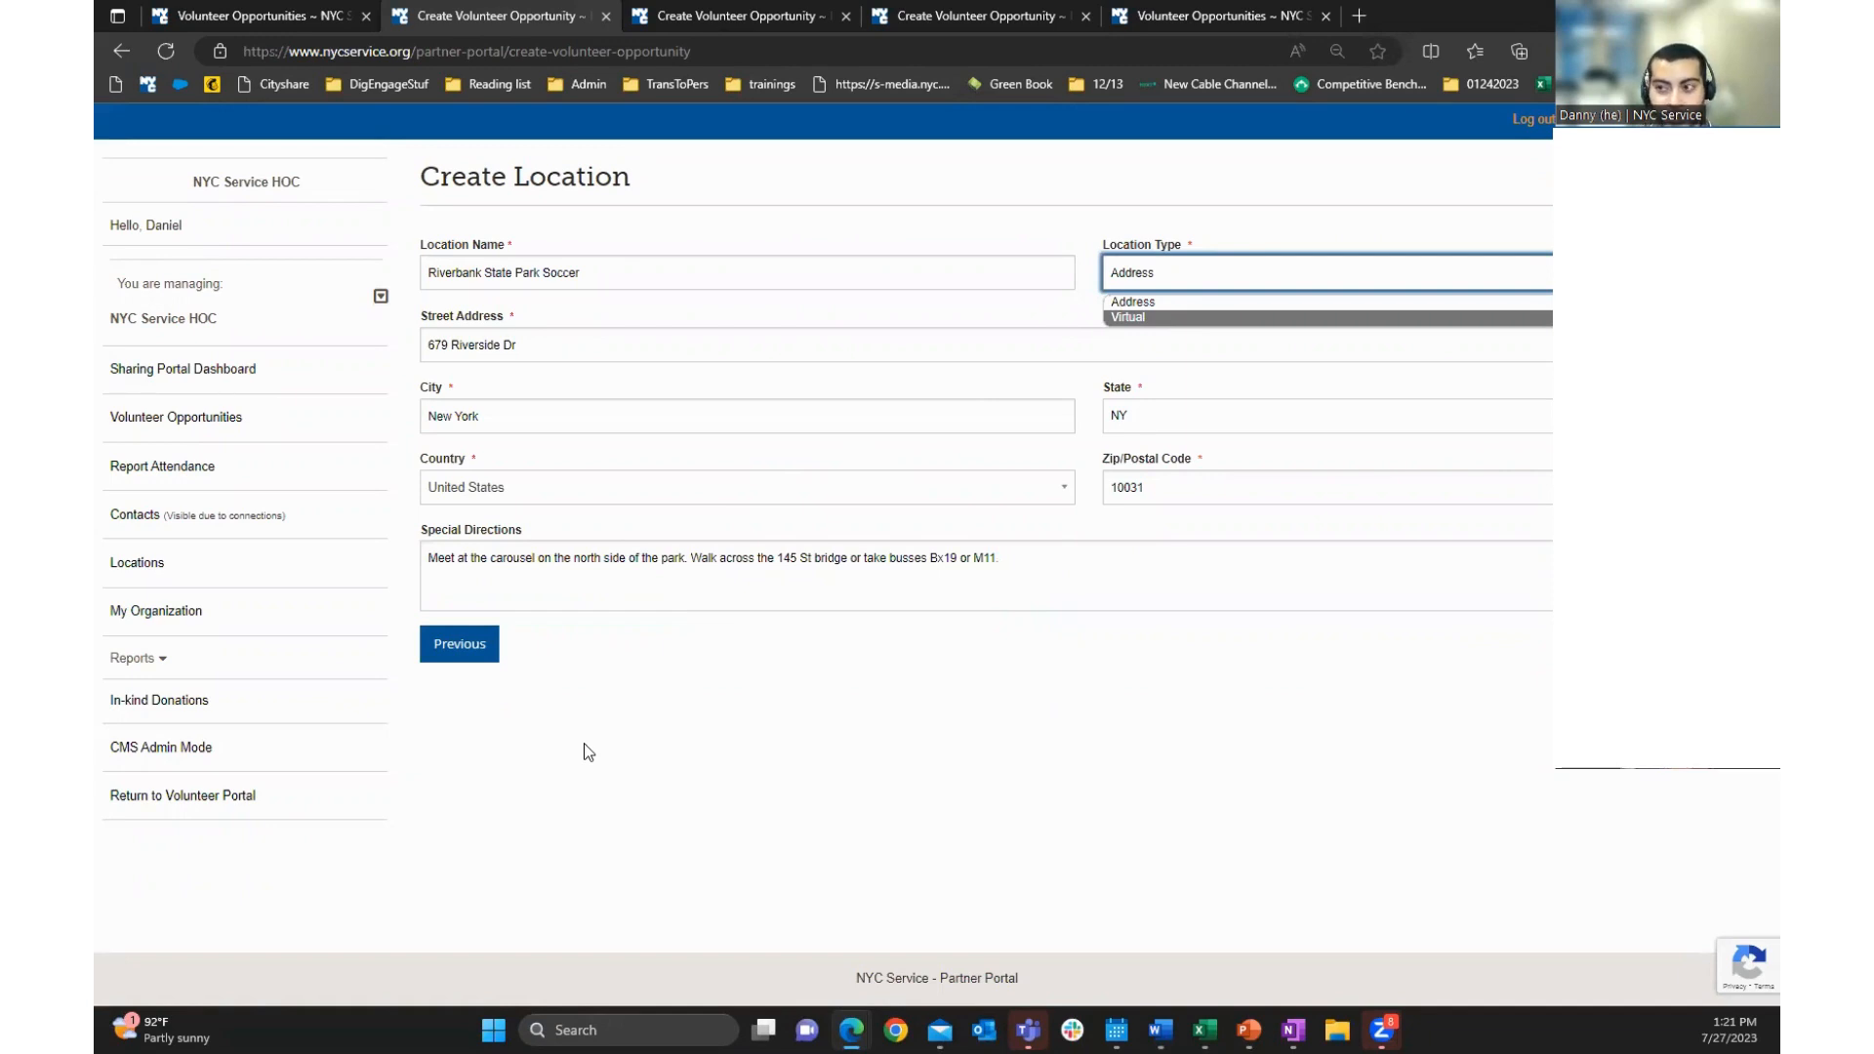
click(1172, 303)
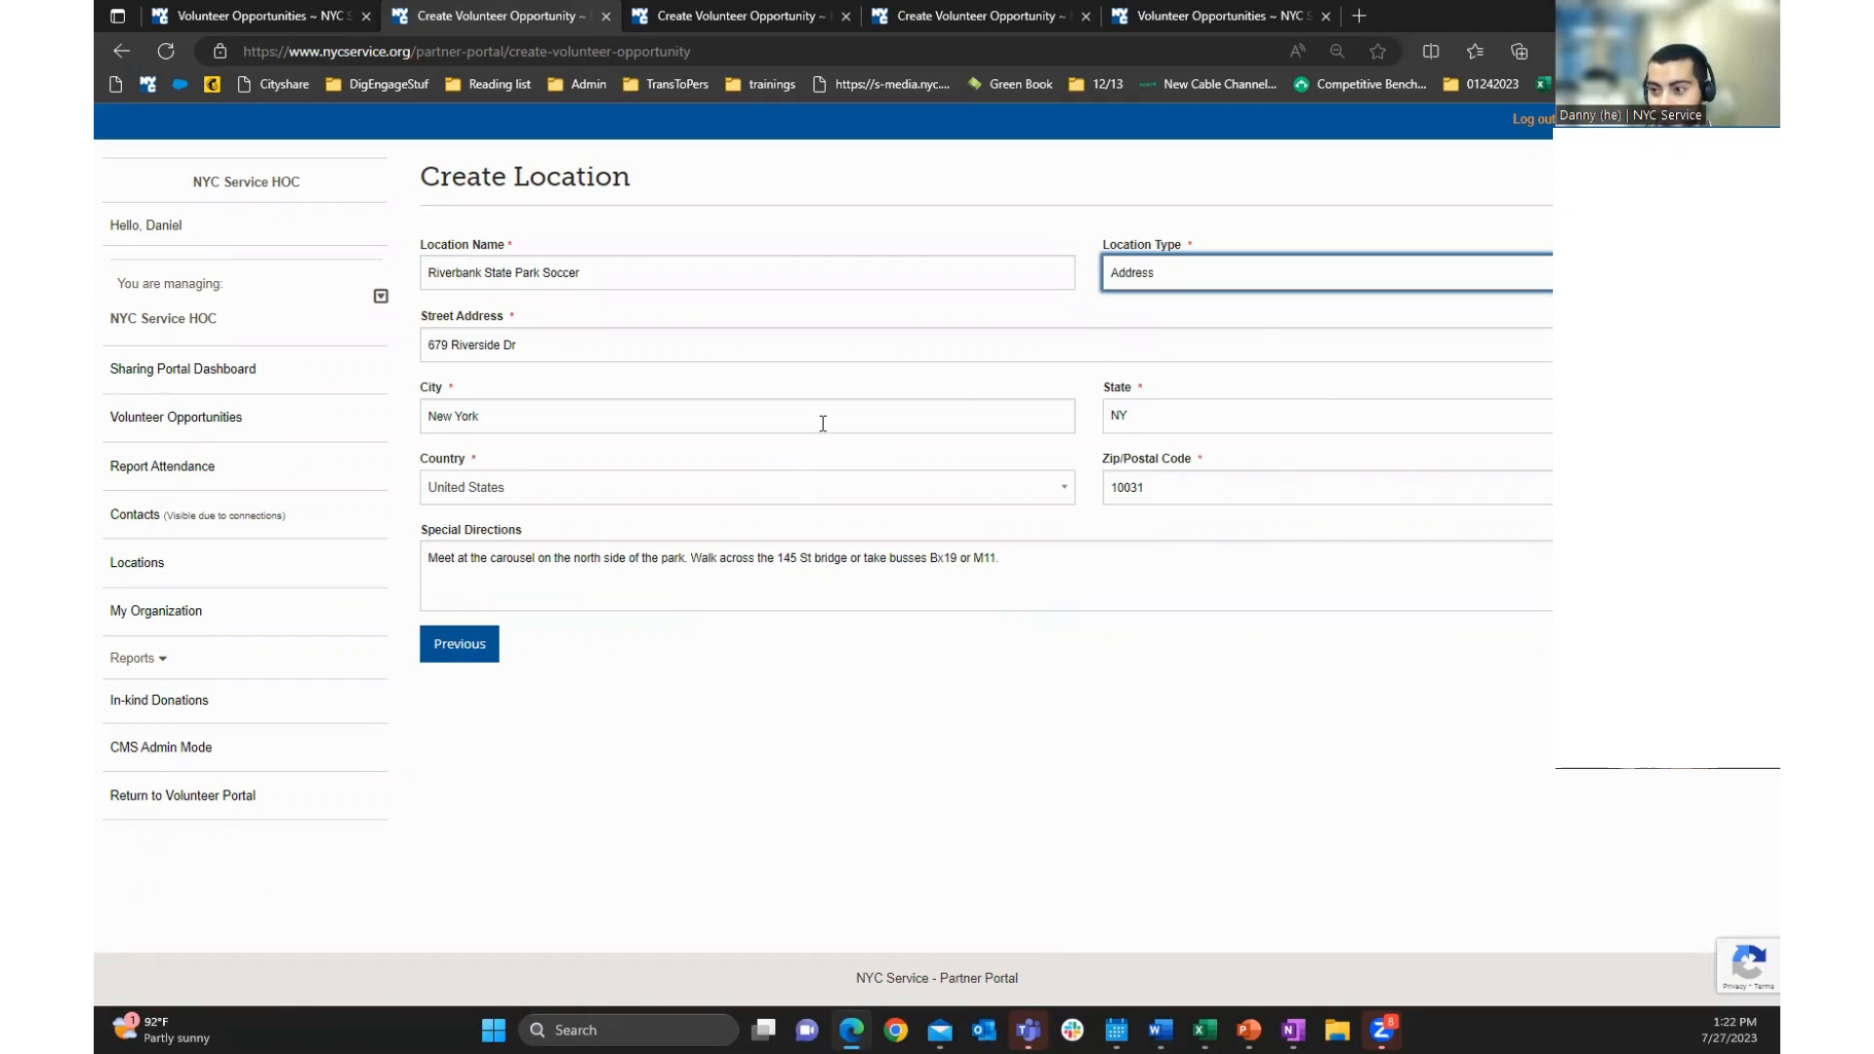
click(1727, 644)
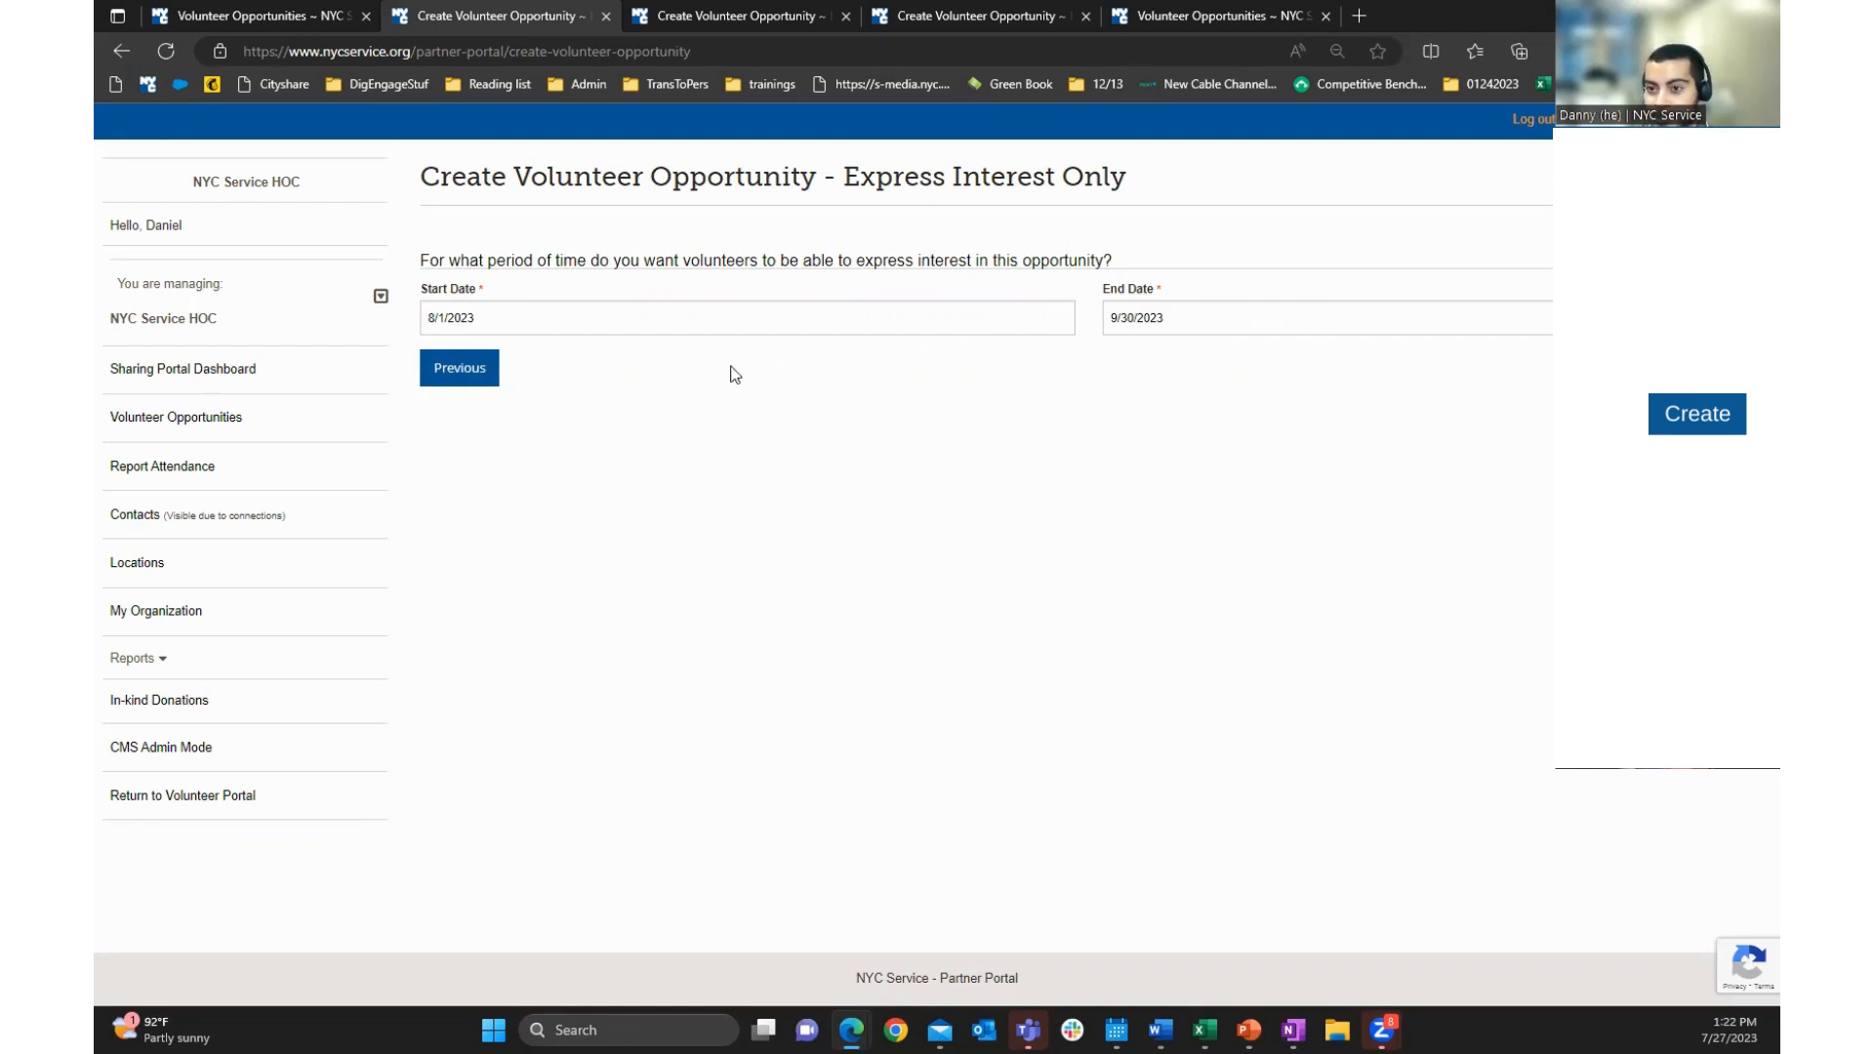
click(1703, 429)
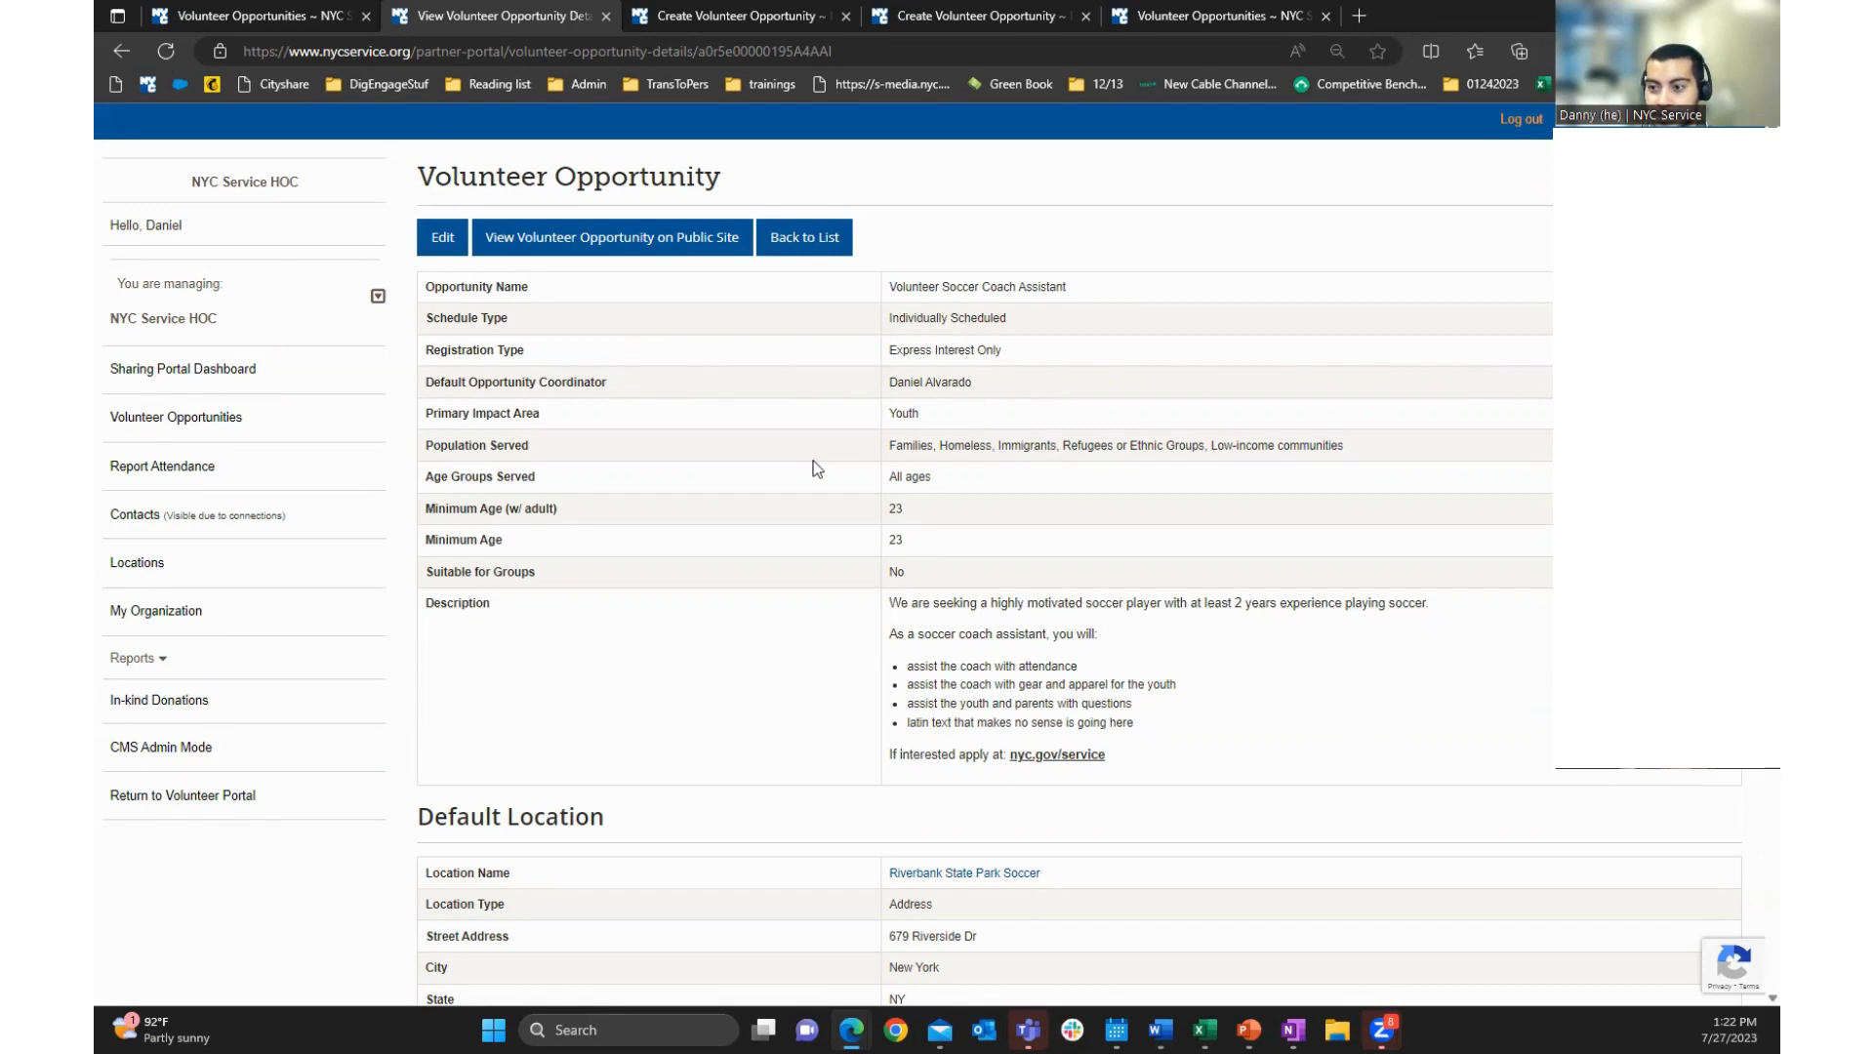
Review the new opportunity's details, default location, connections and occurrences, and view its listing on the public site
scroll(816, 469, down, 4)
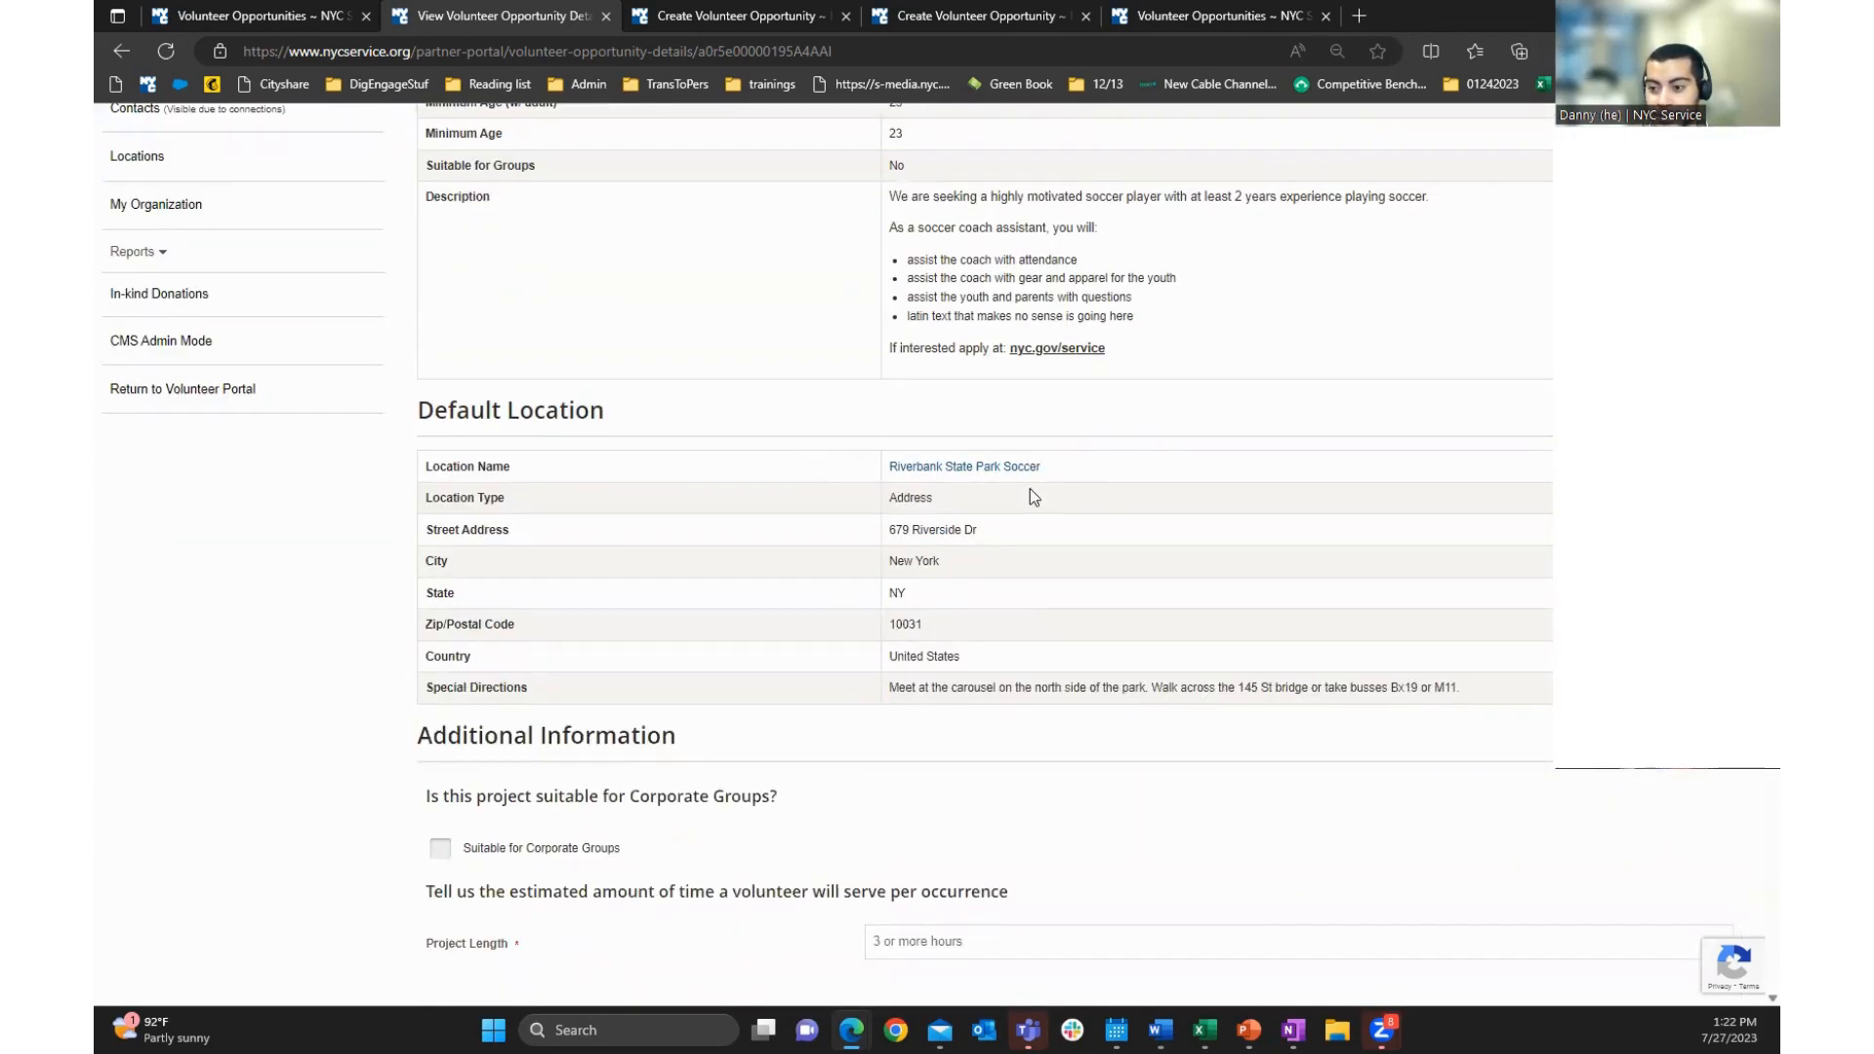
scroll(1029, 488, down, 3)
scroll(1029, 489, down, 7)
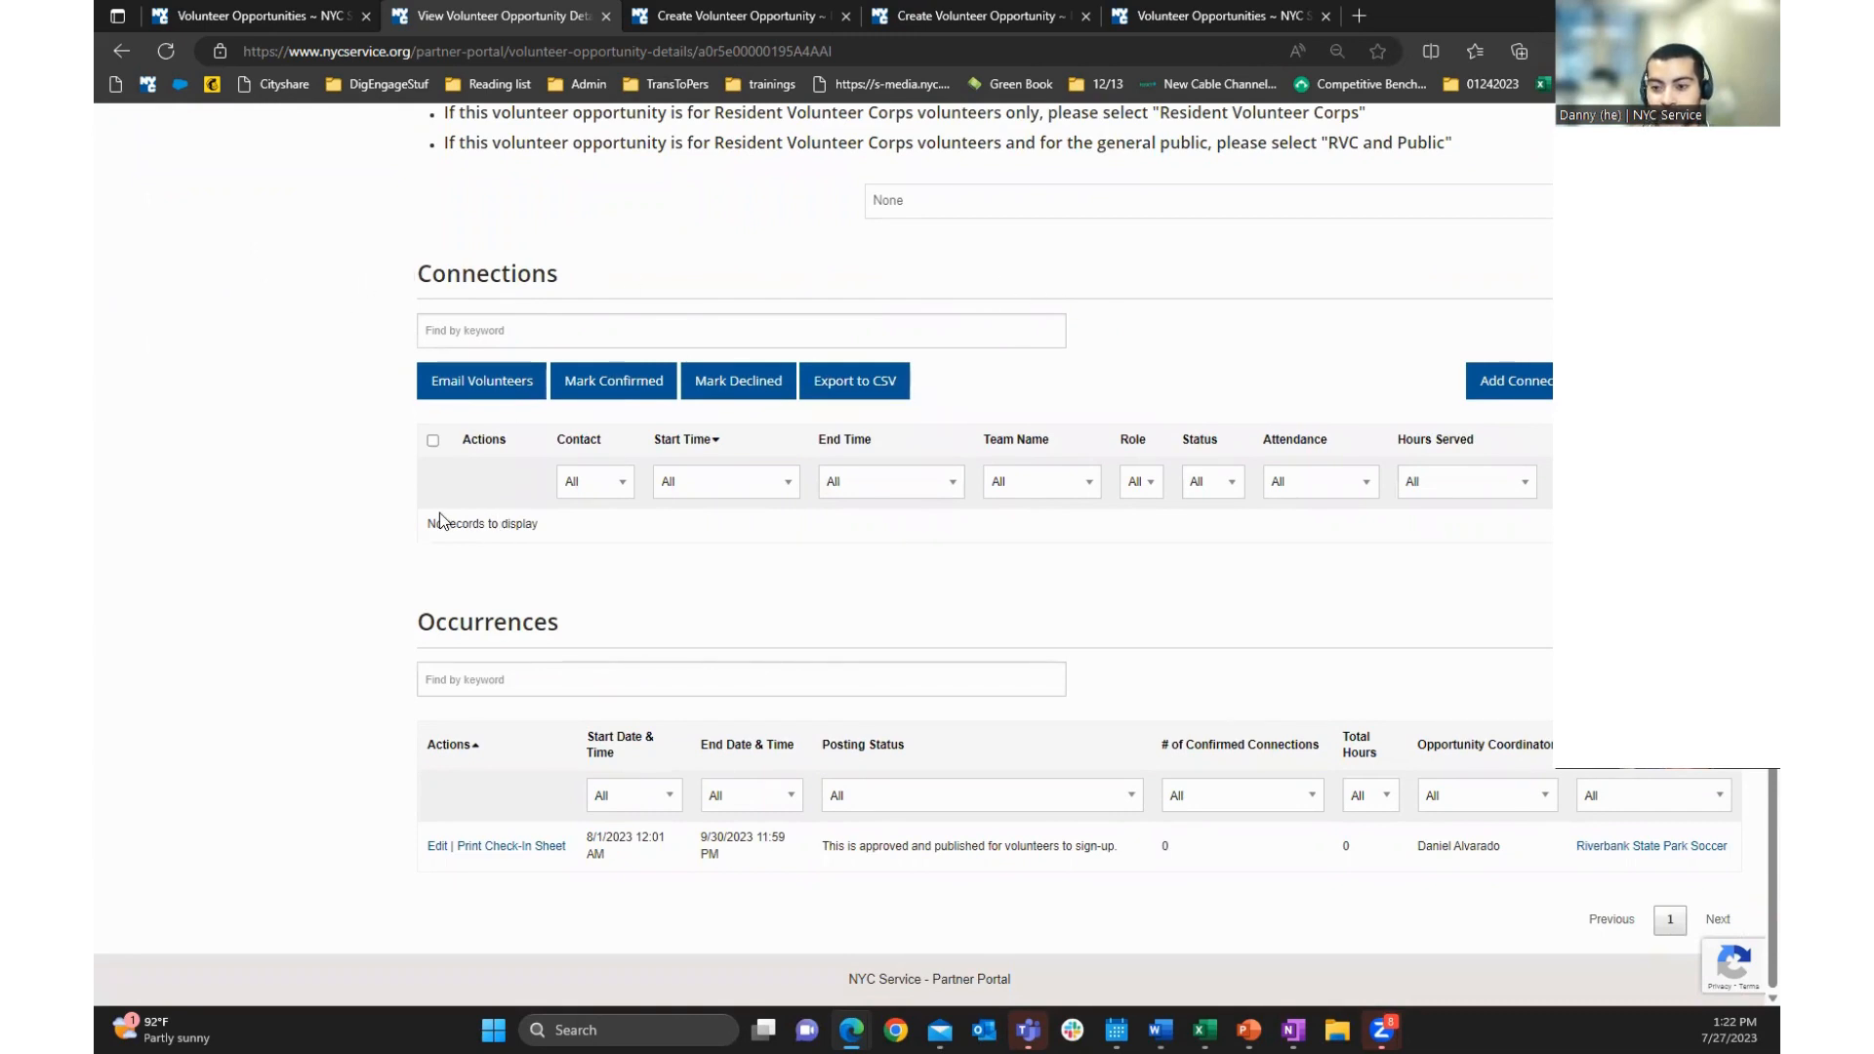
scroll(551, 543, up, 4)
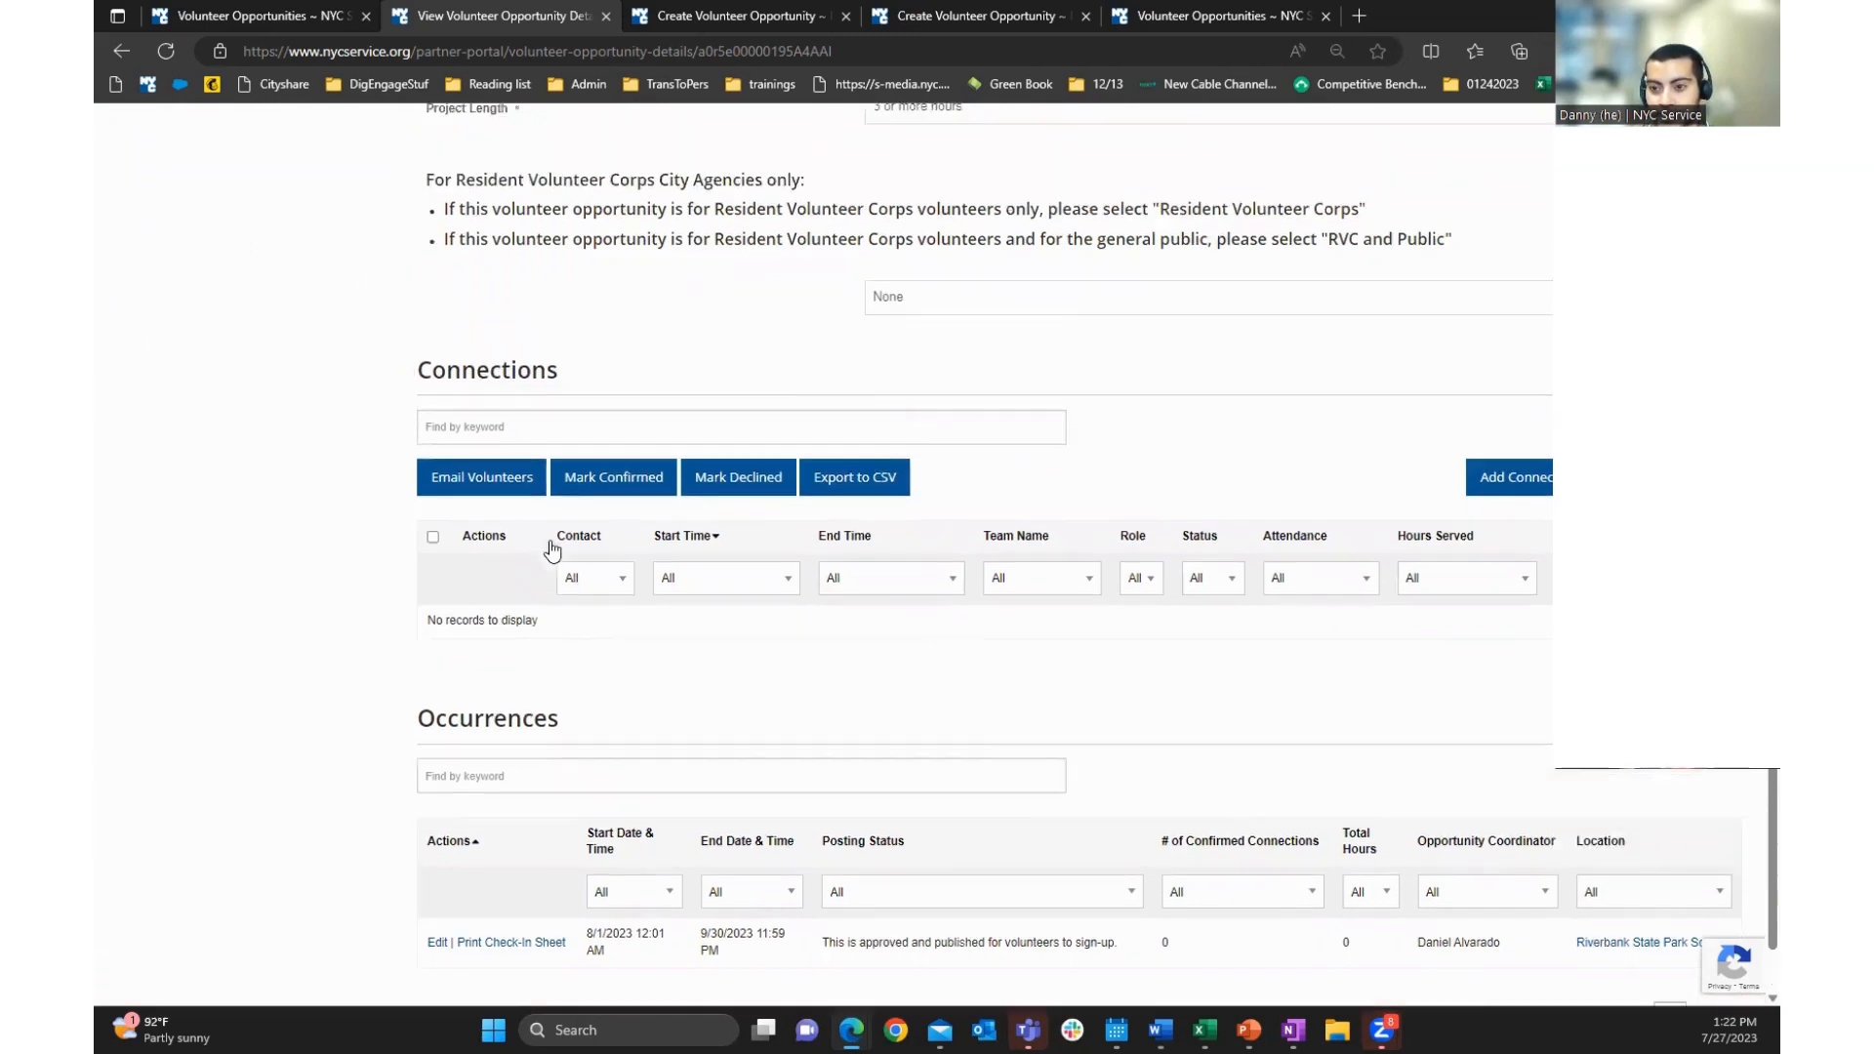
scroll(552, 543, up, 9)
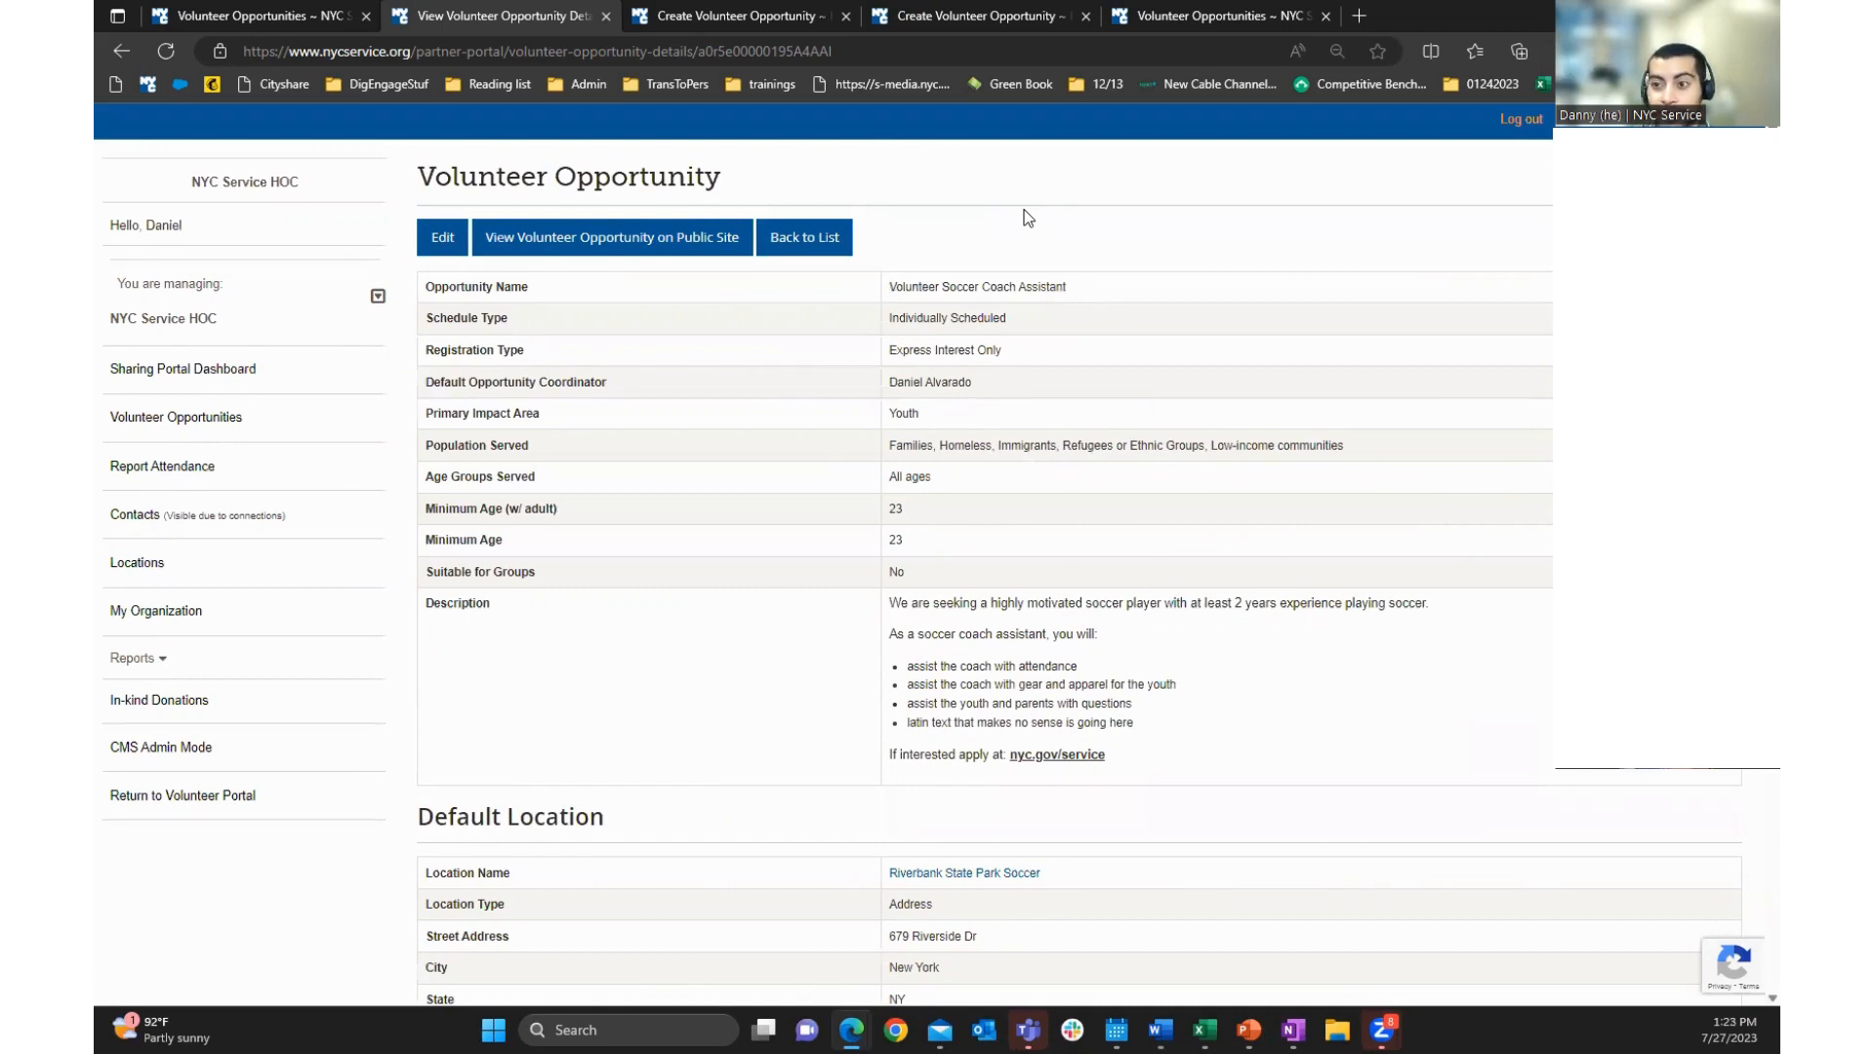
click(558, 249)
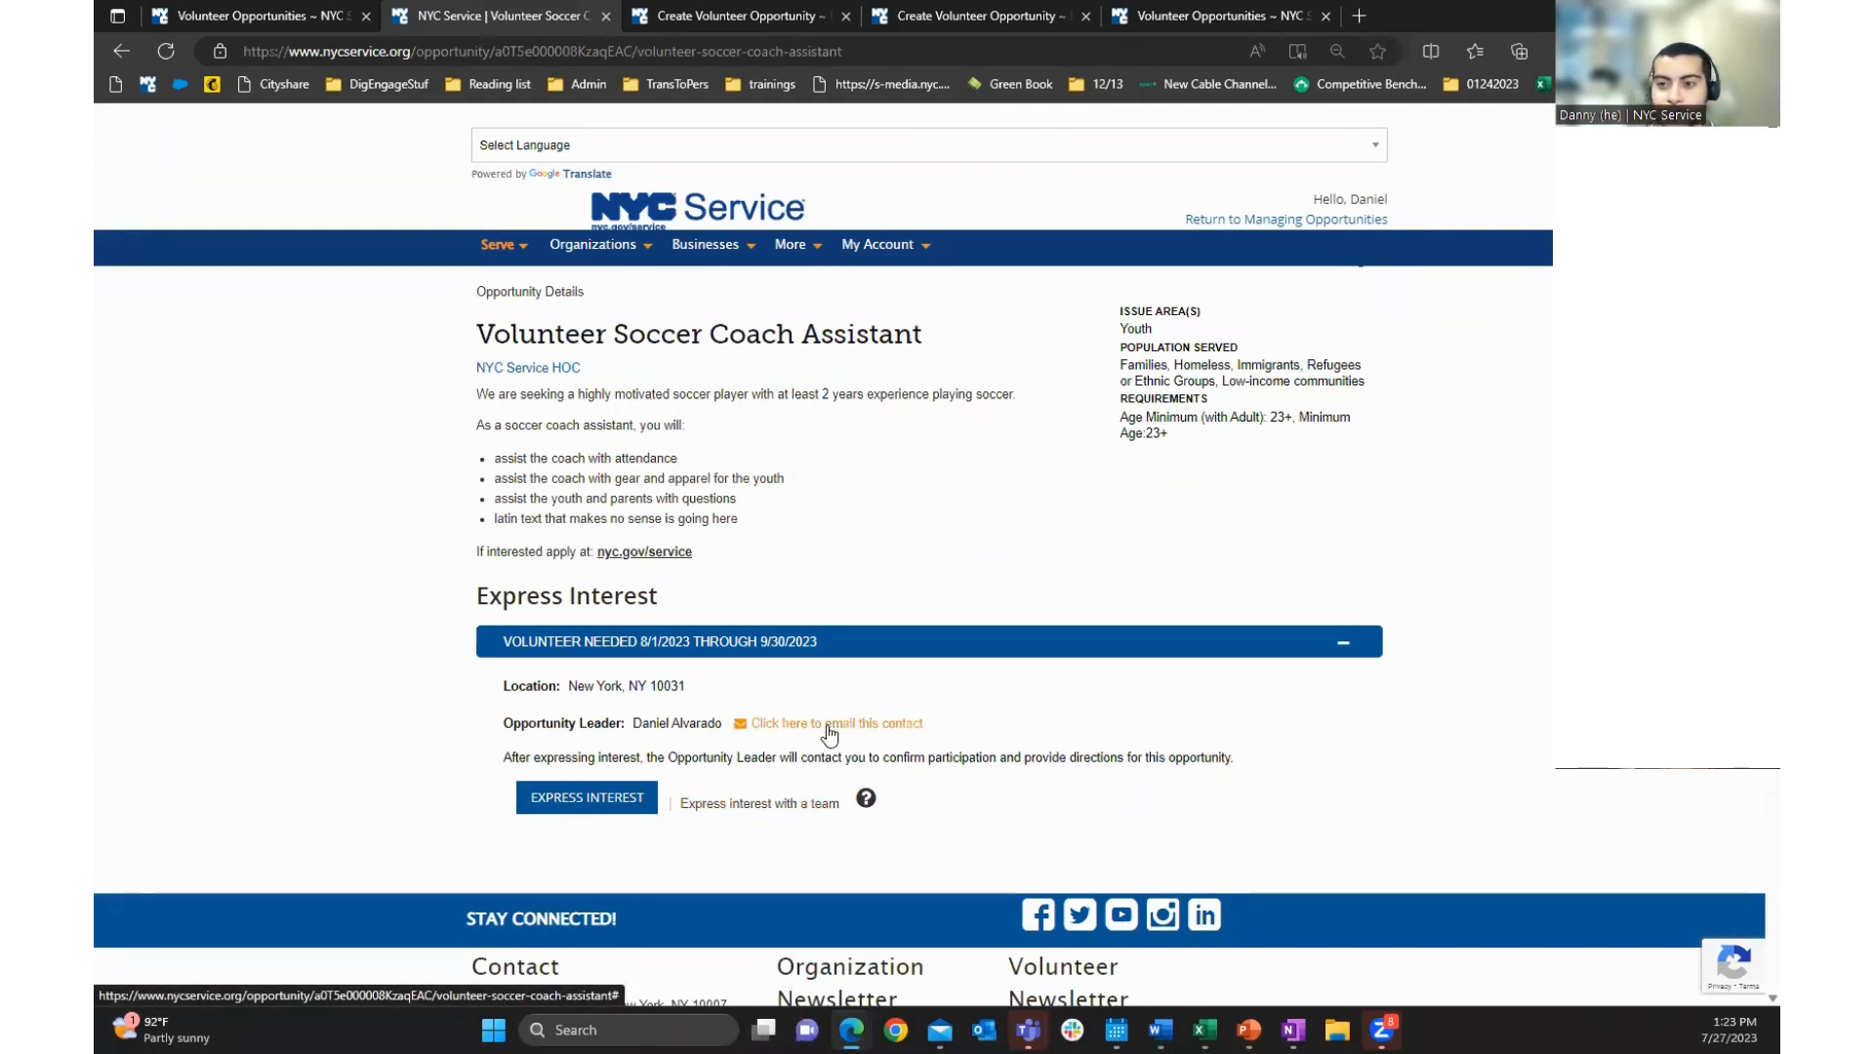
click(123, 45)
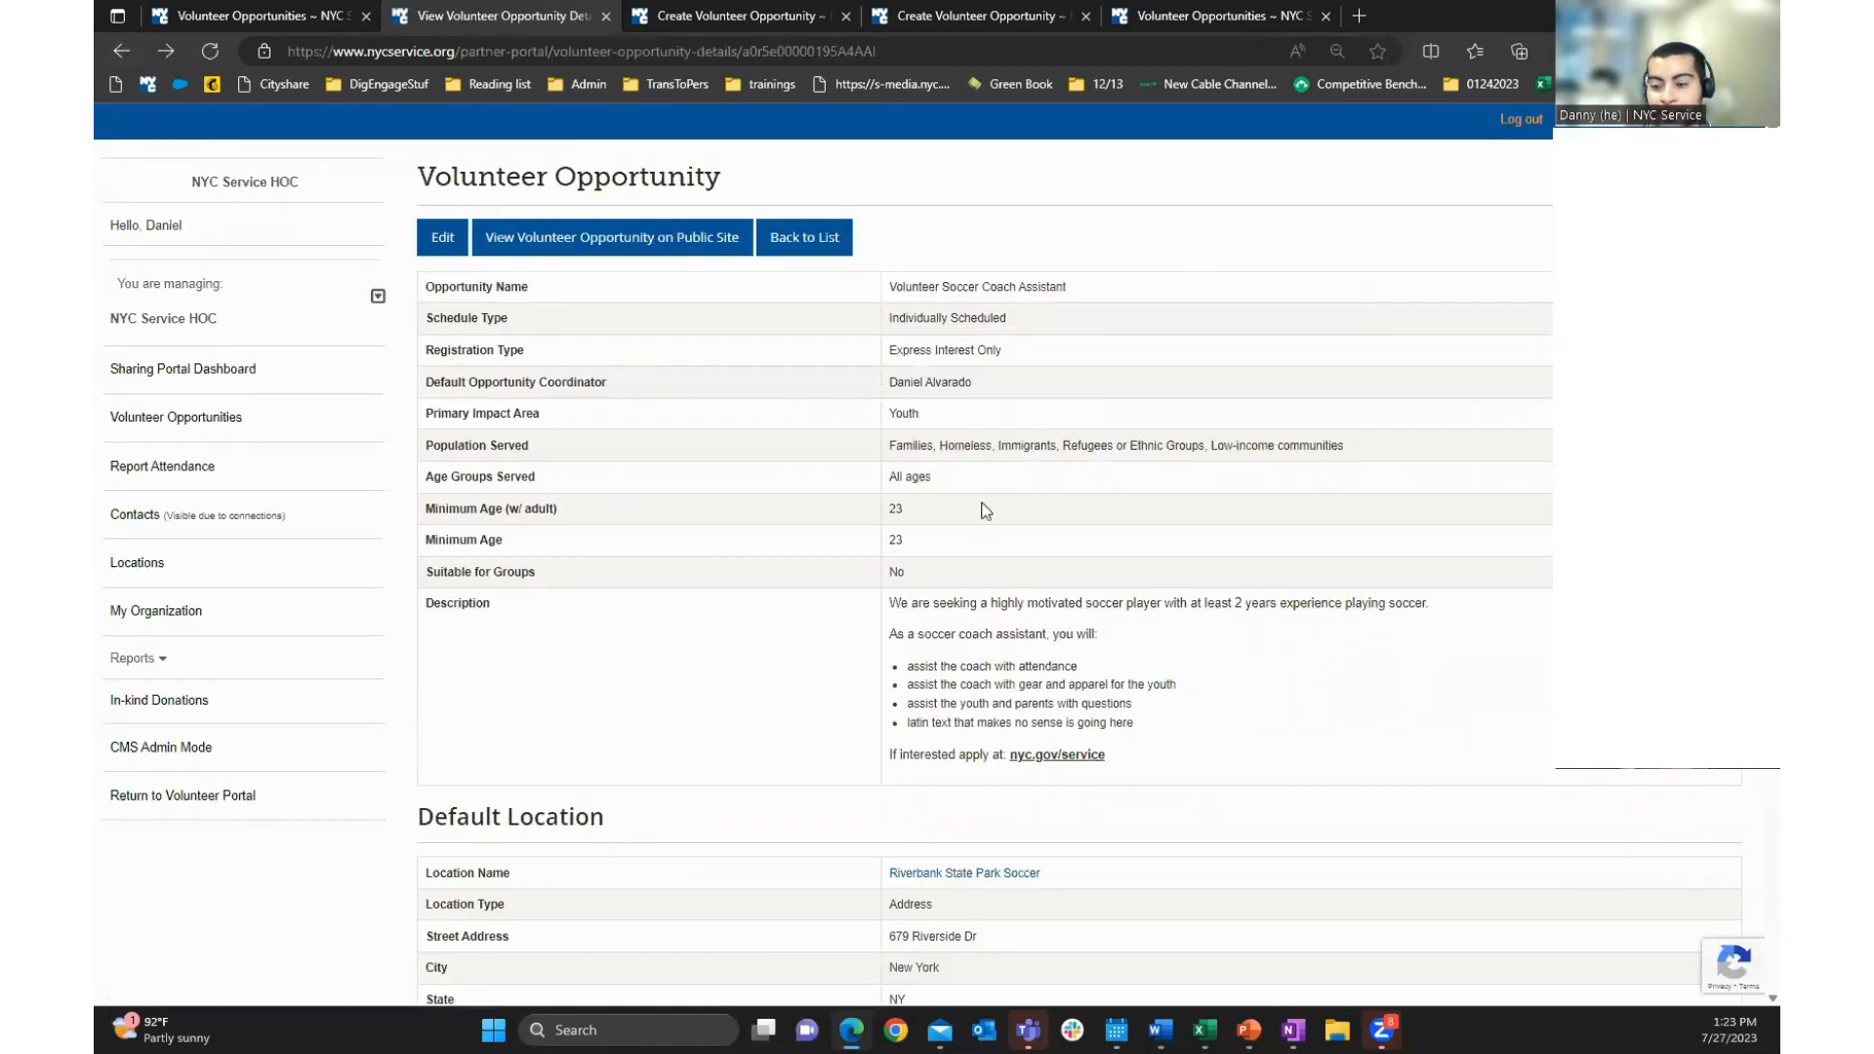
Open the Volunteer Soccer Coach Assistant opportunity for editing and choose the second listed contact as default opportunity coordinator
click(427, 240)
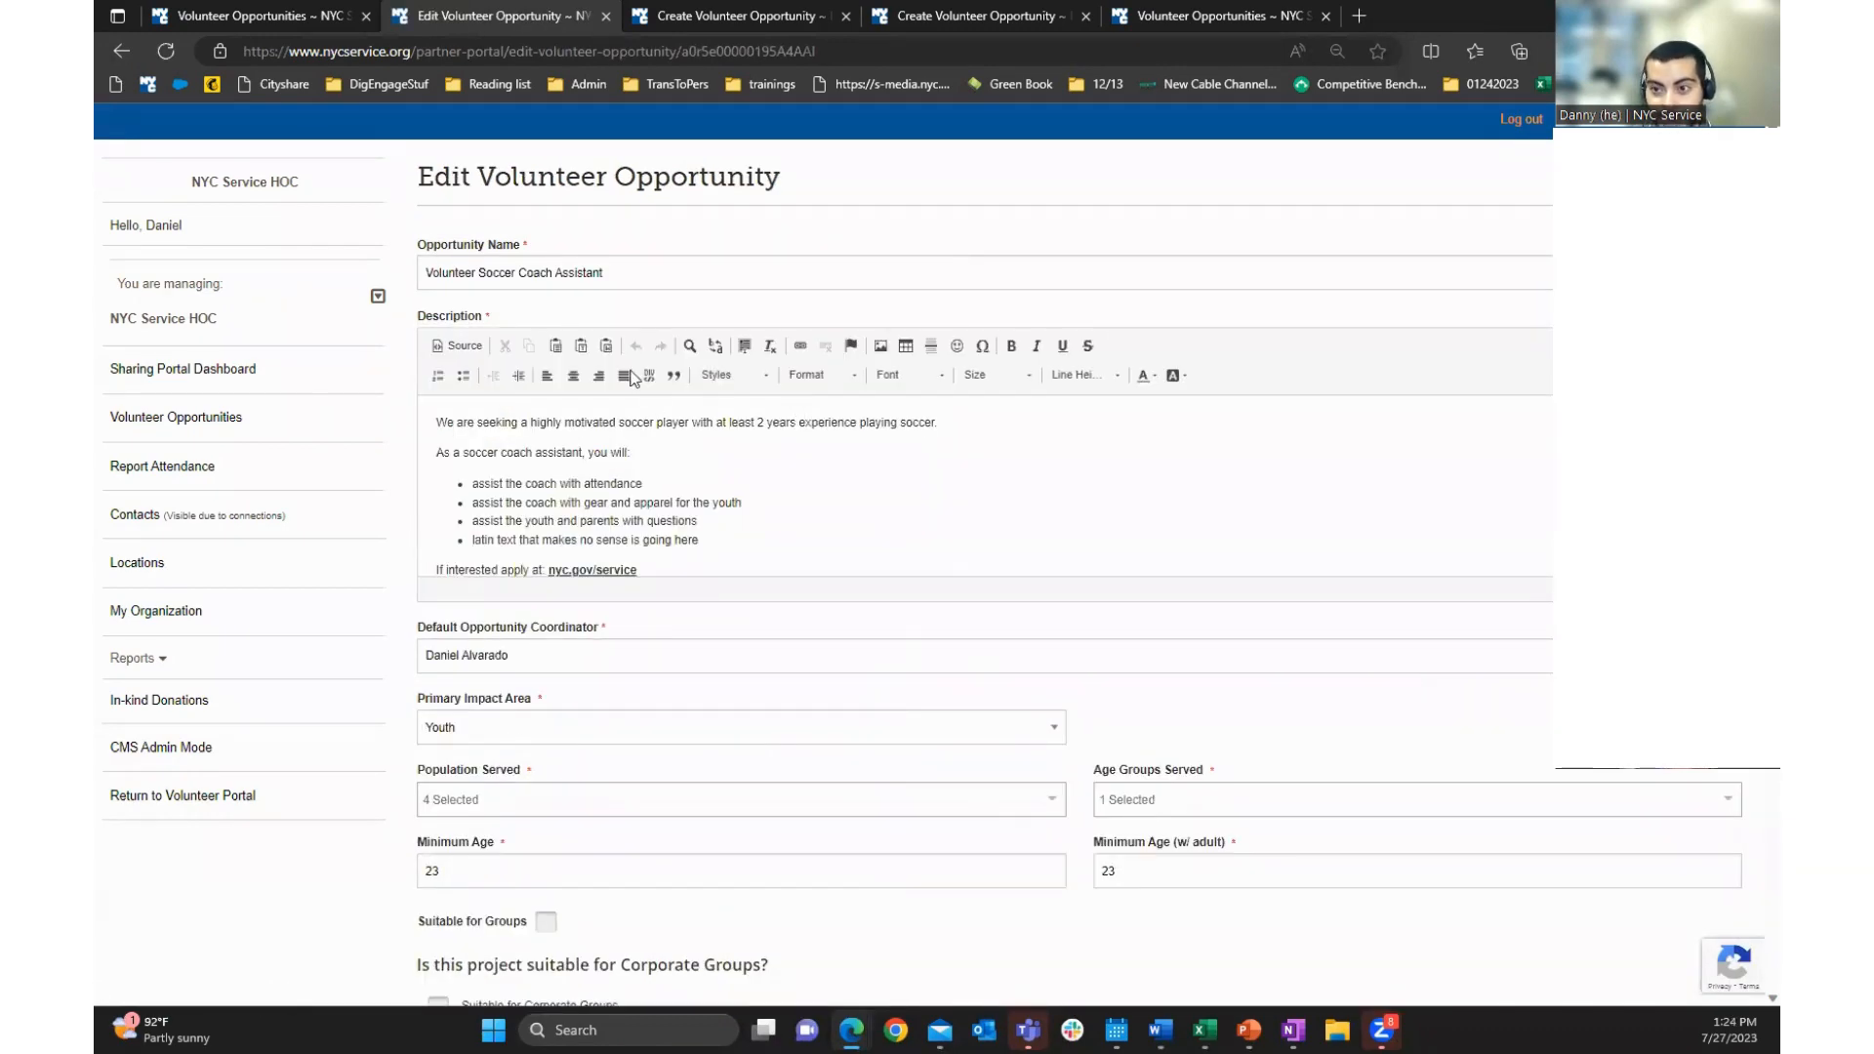
scroll(710, 525, down, 1)
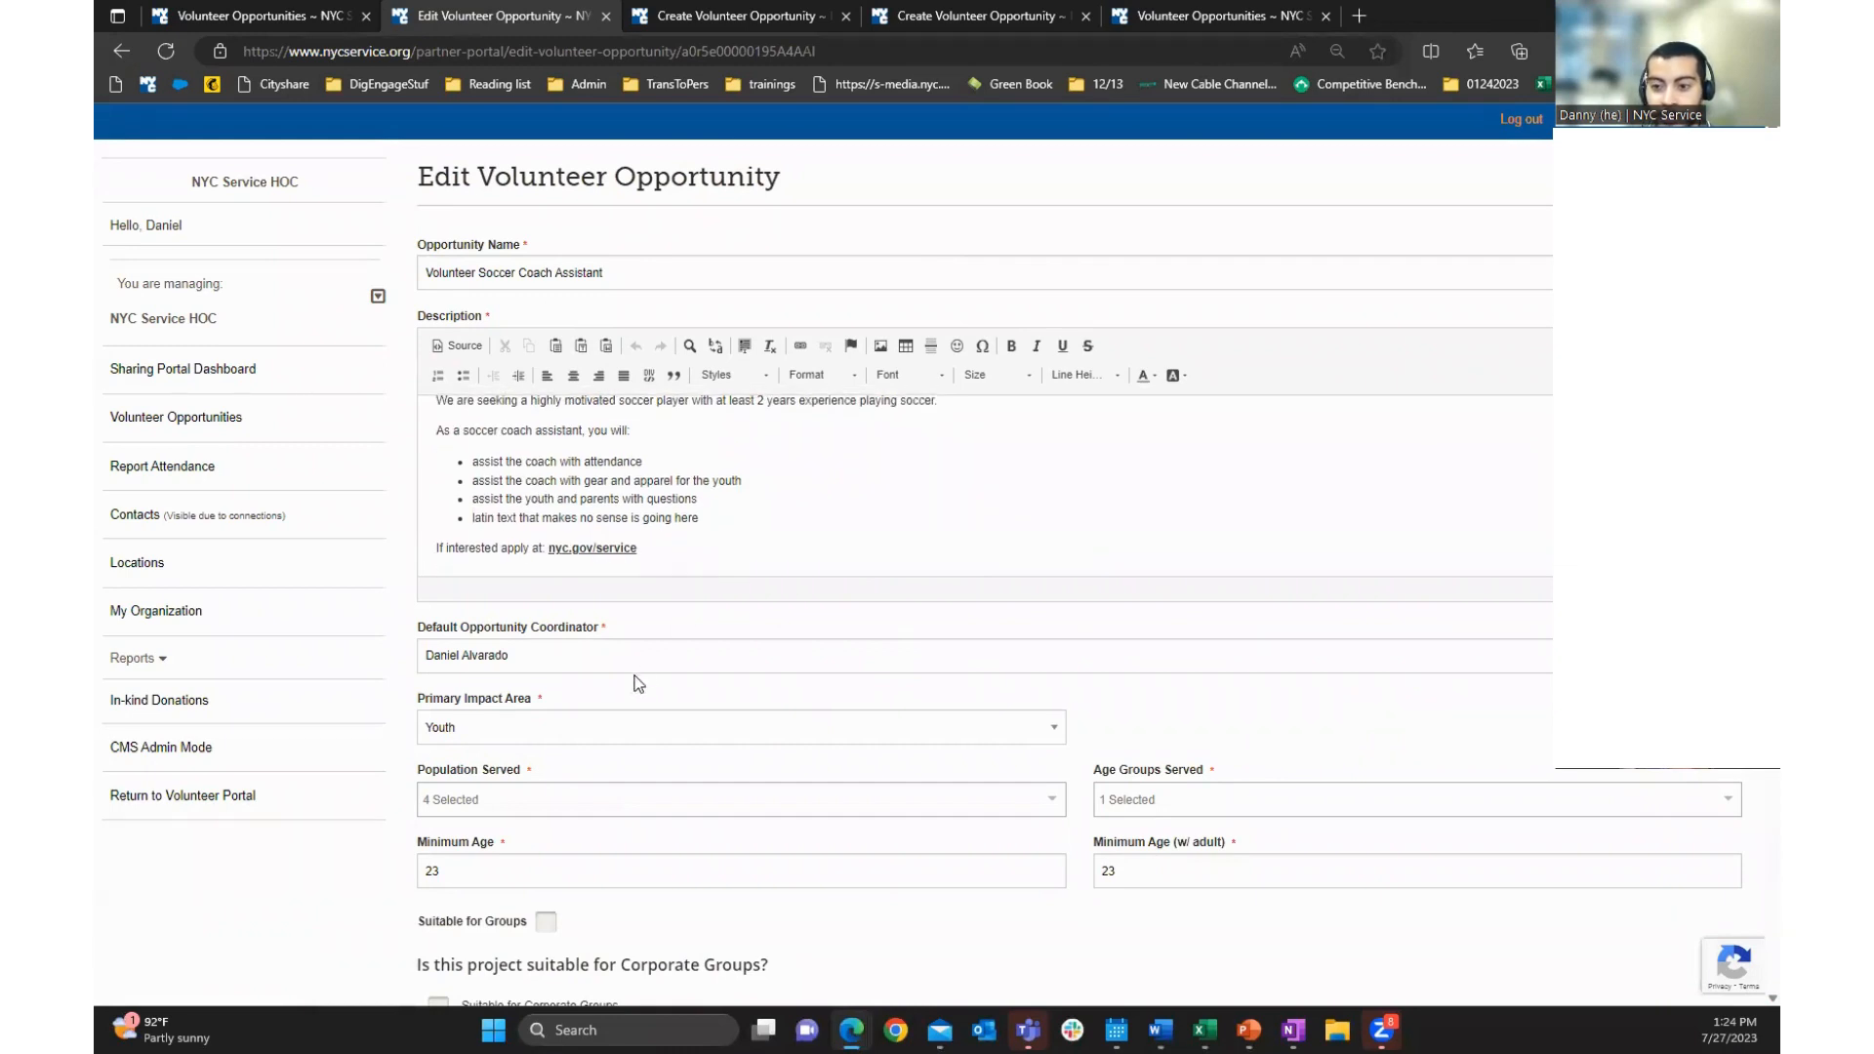
scroll(639, 683, down, 1)
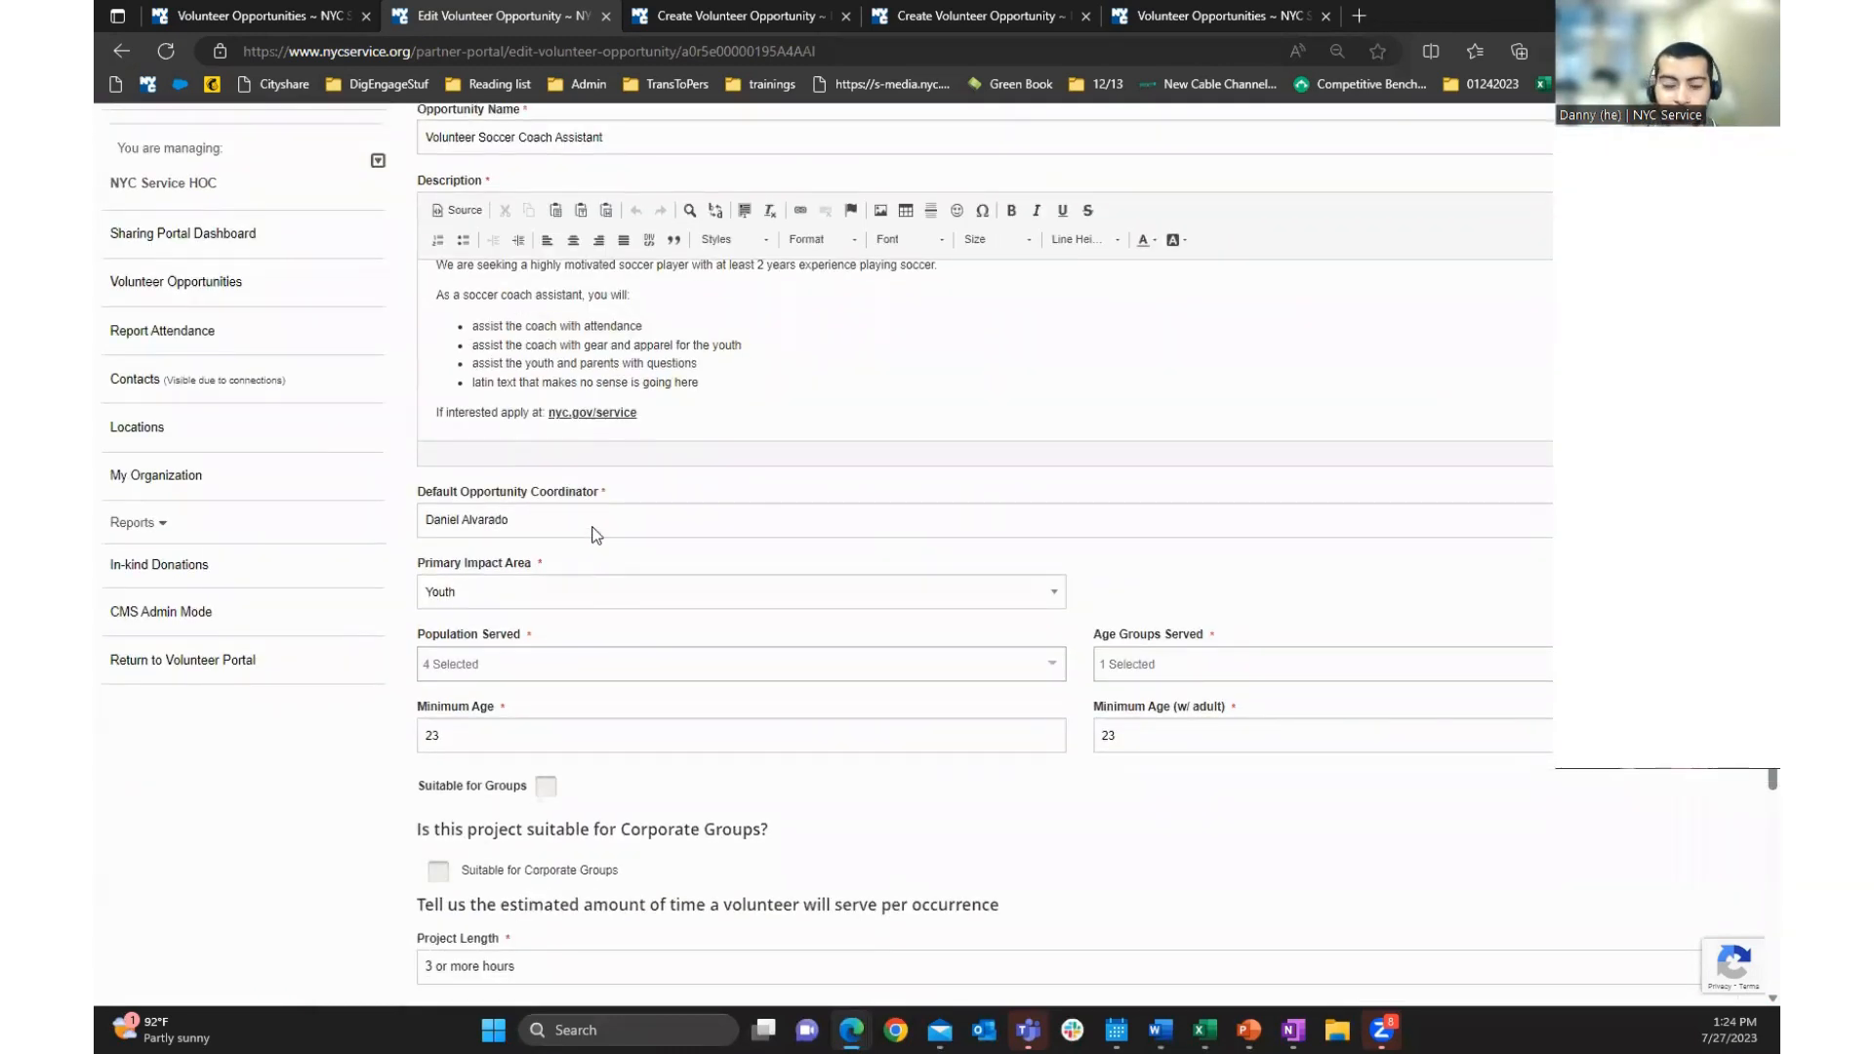
click(597, 533)
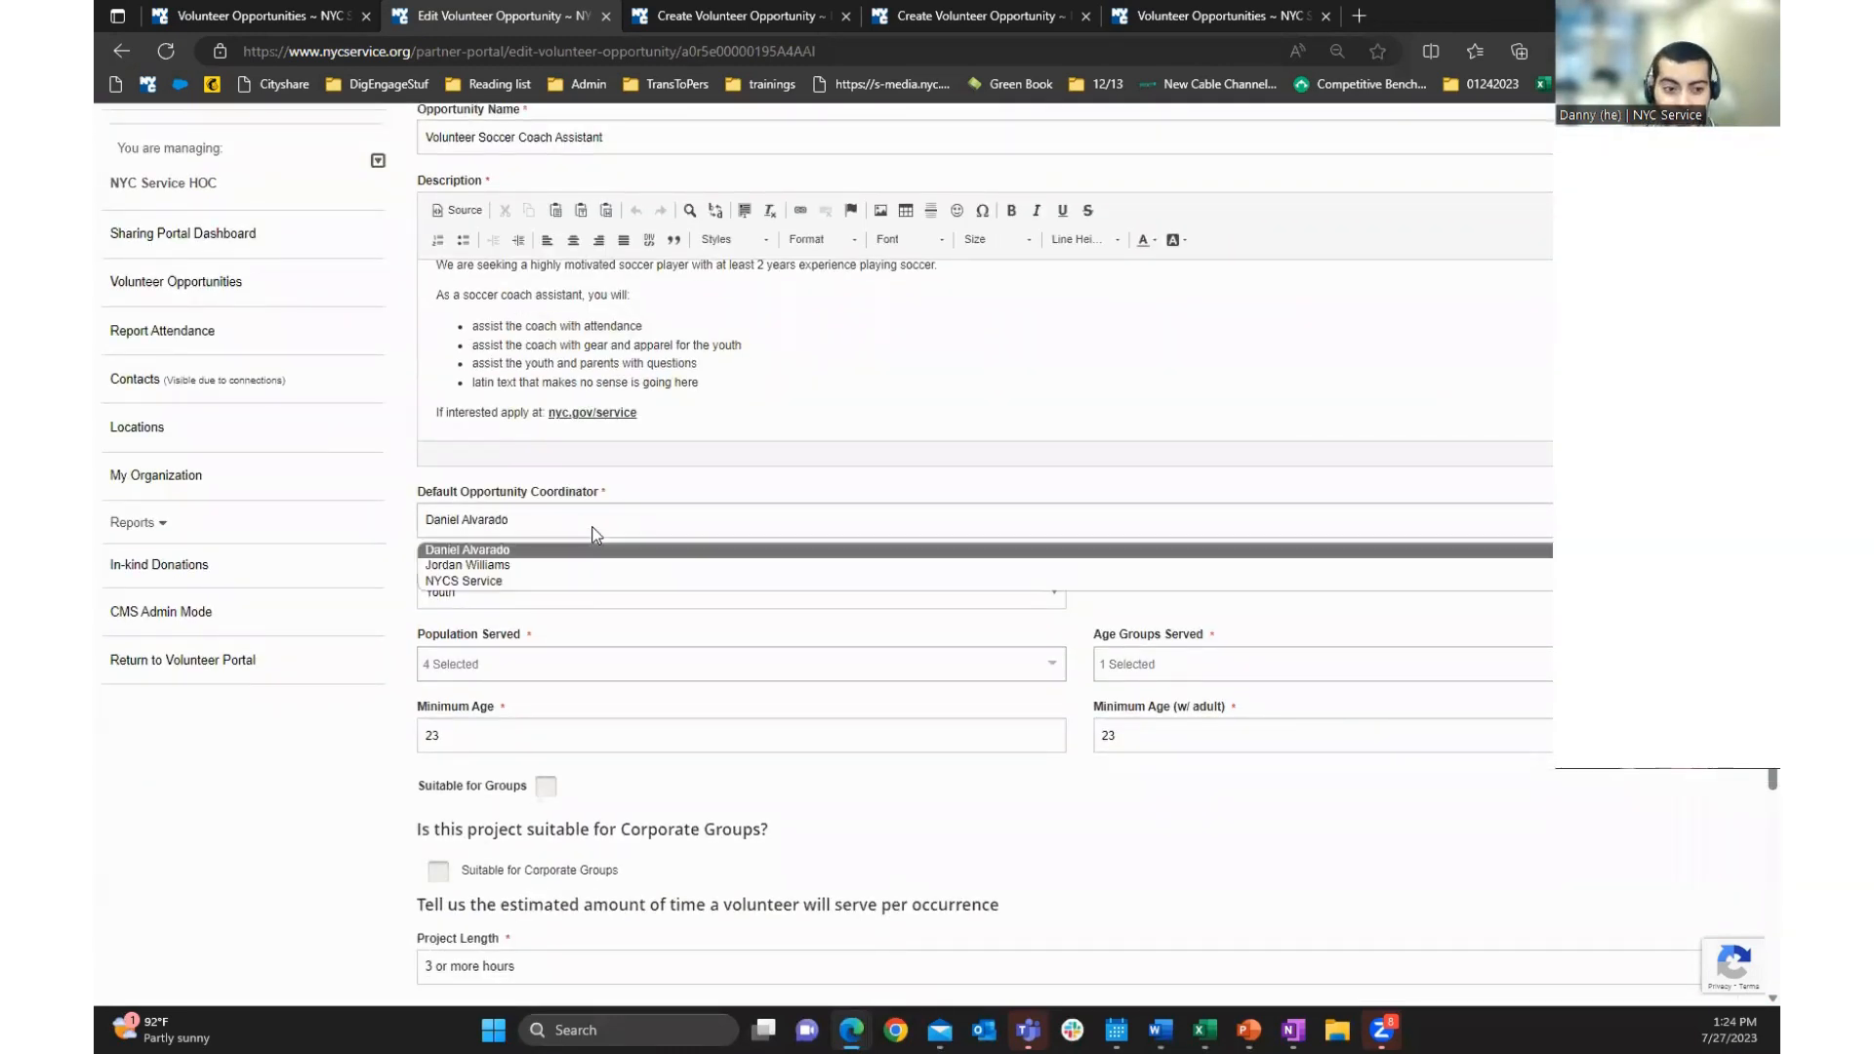
click(543, 565)
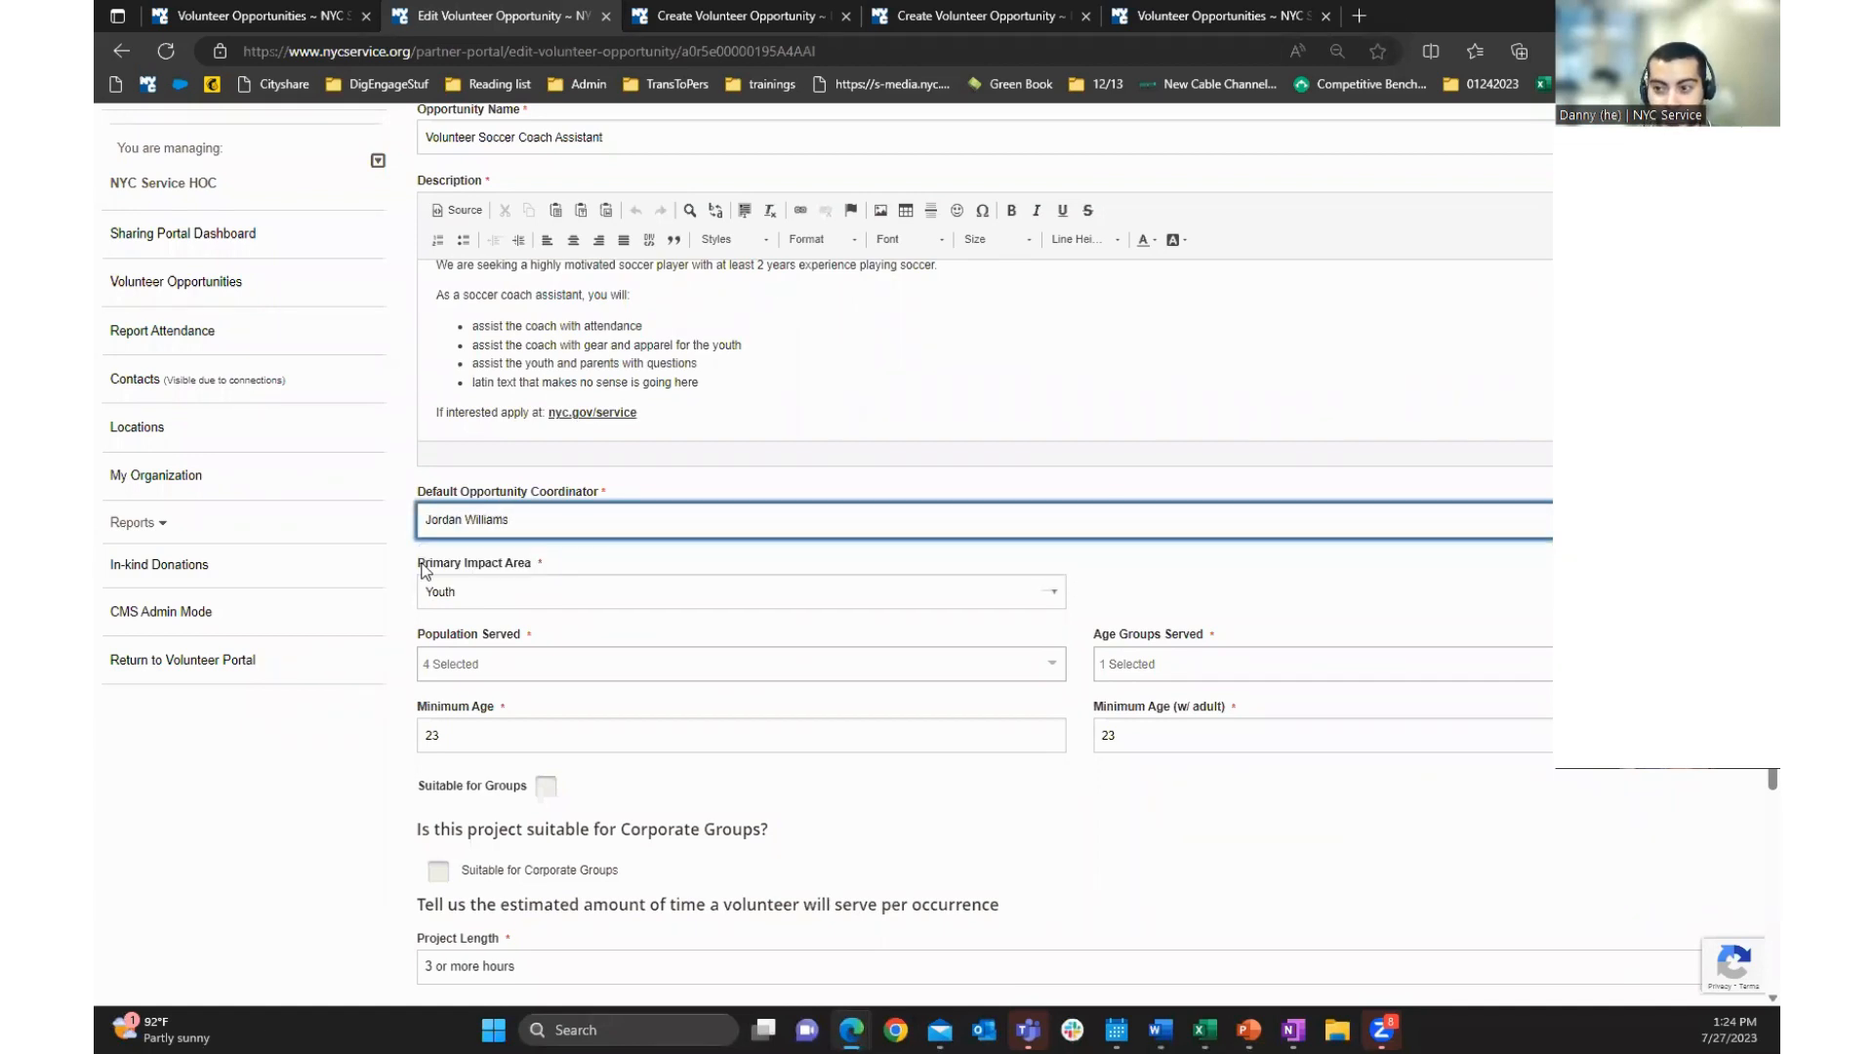
Add Military/Veterans to the opportunity's population served
scroll(781, 699, down, 2)
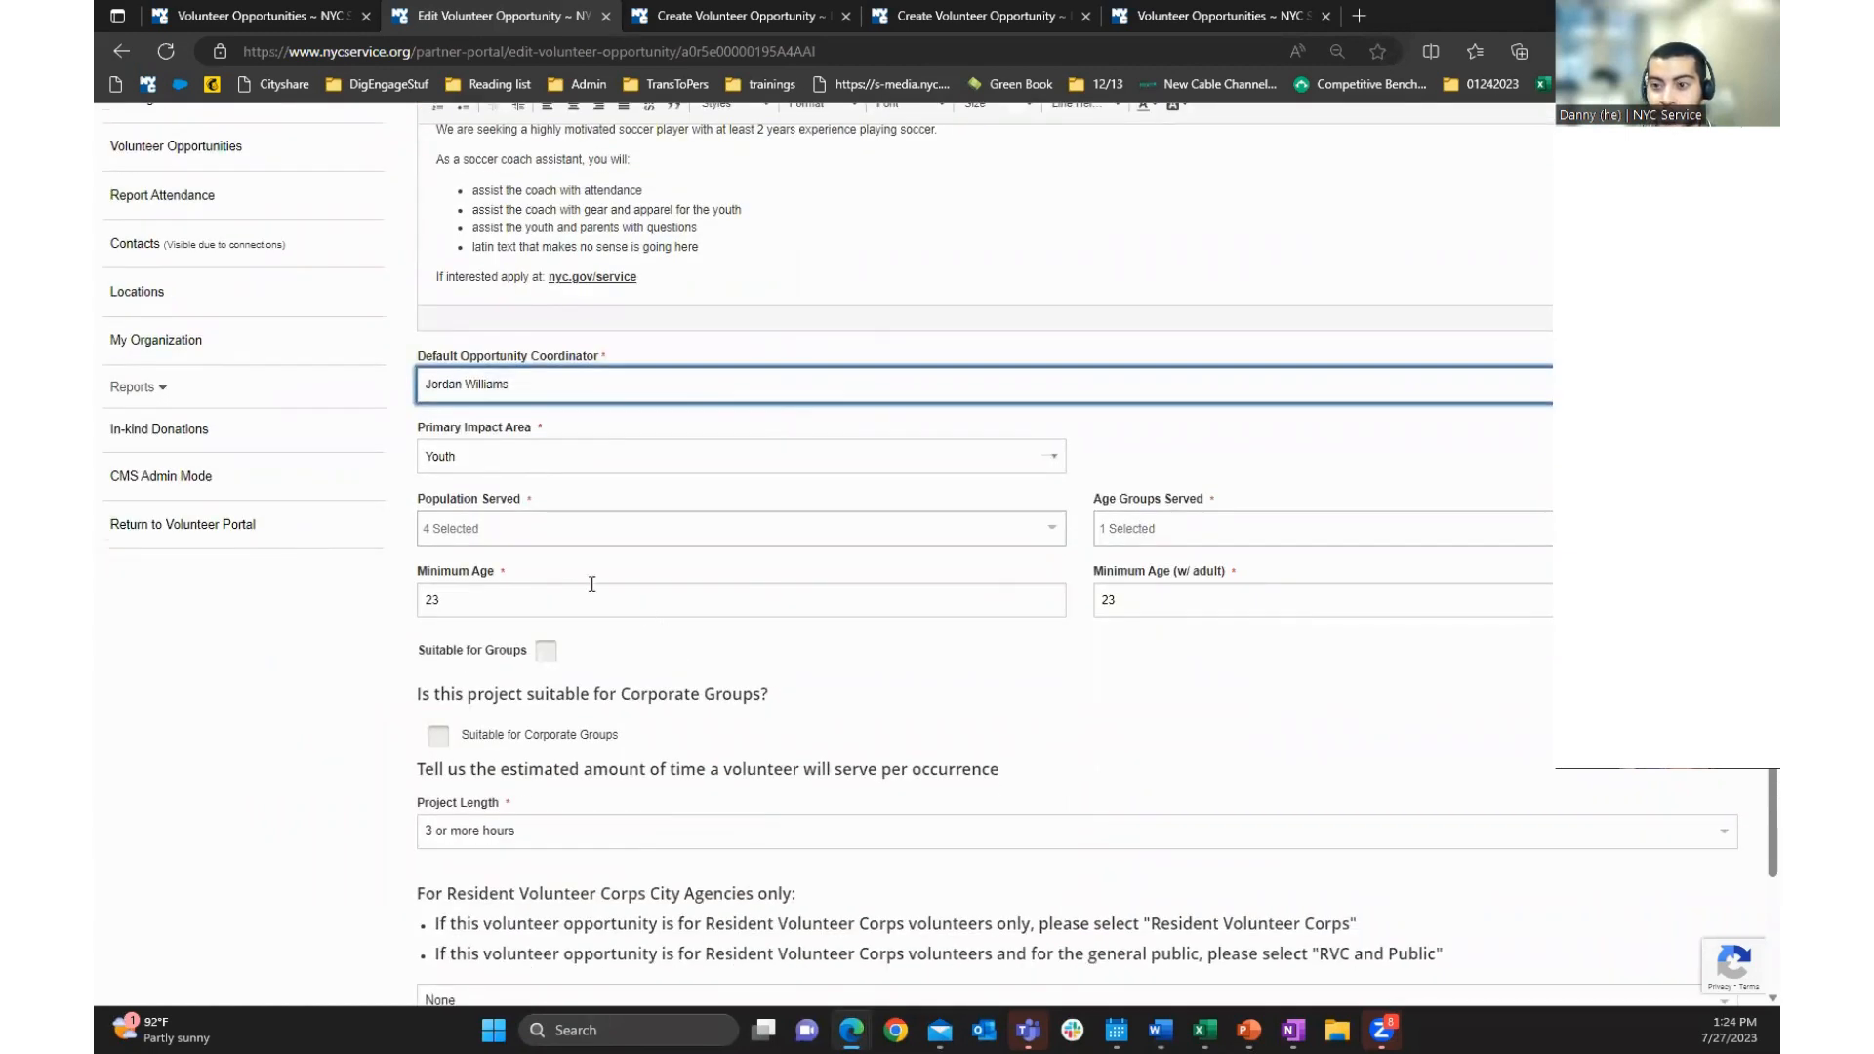
click(468, 531)
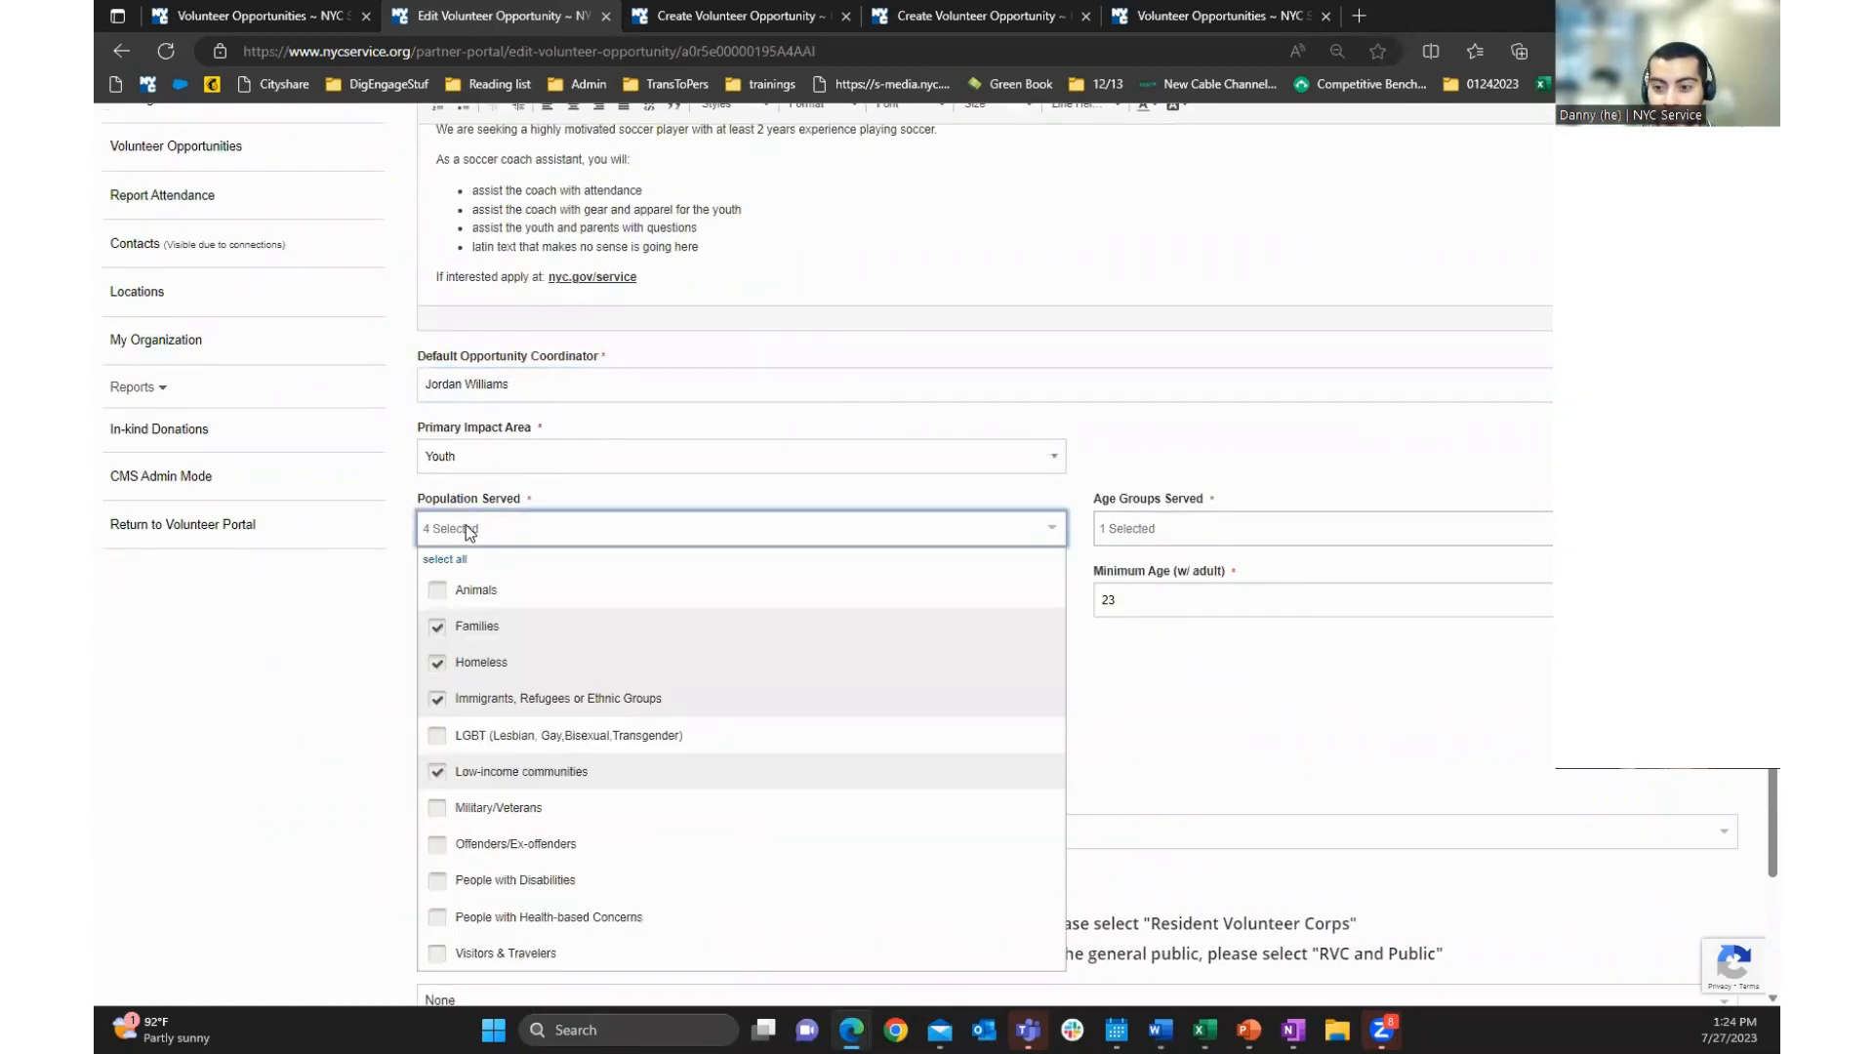
click(437, 808)
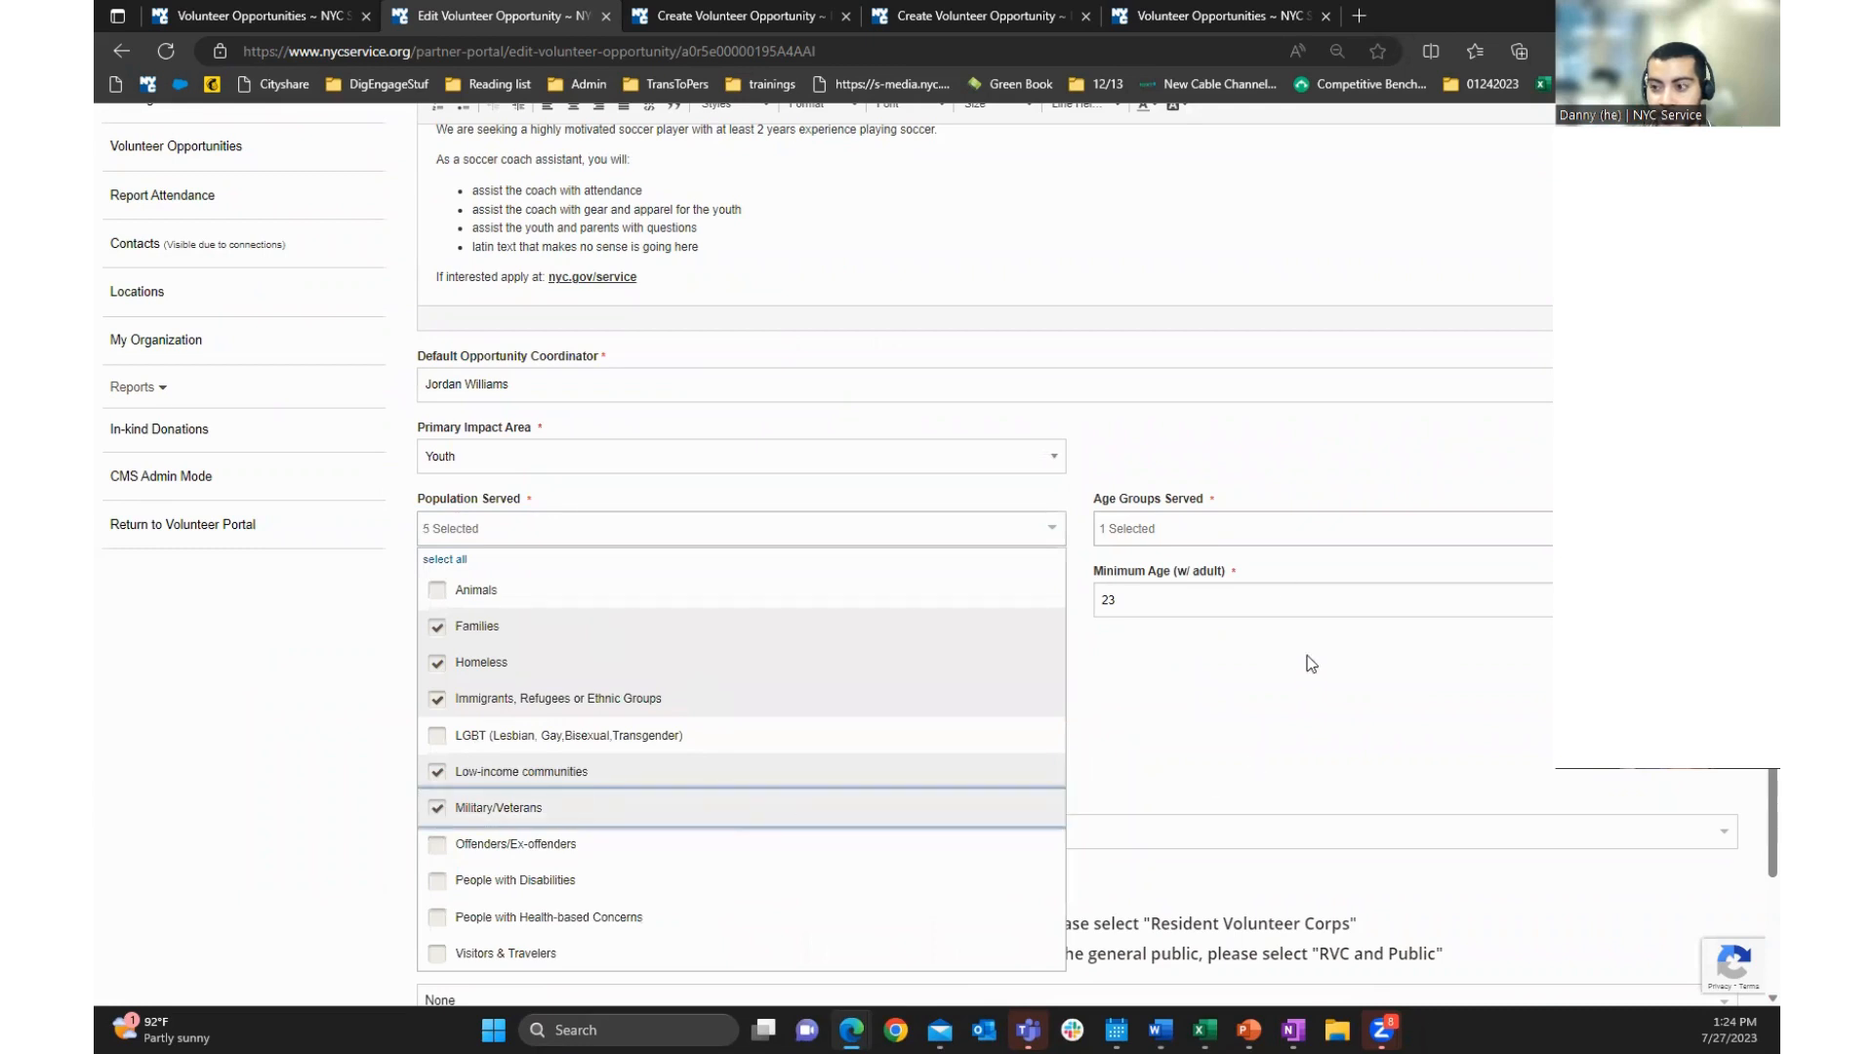
Replace All ages with Children & Youth (under 18) and Adult (18-65) as the age groups served
click(1243, 533)
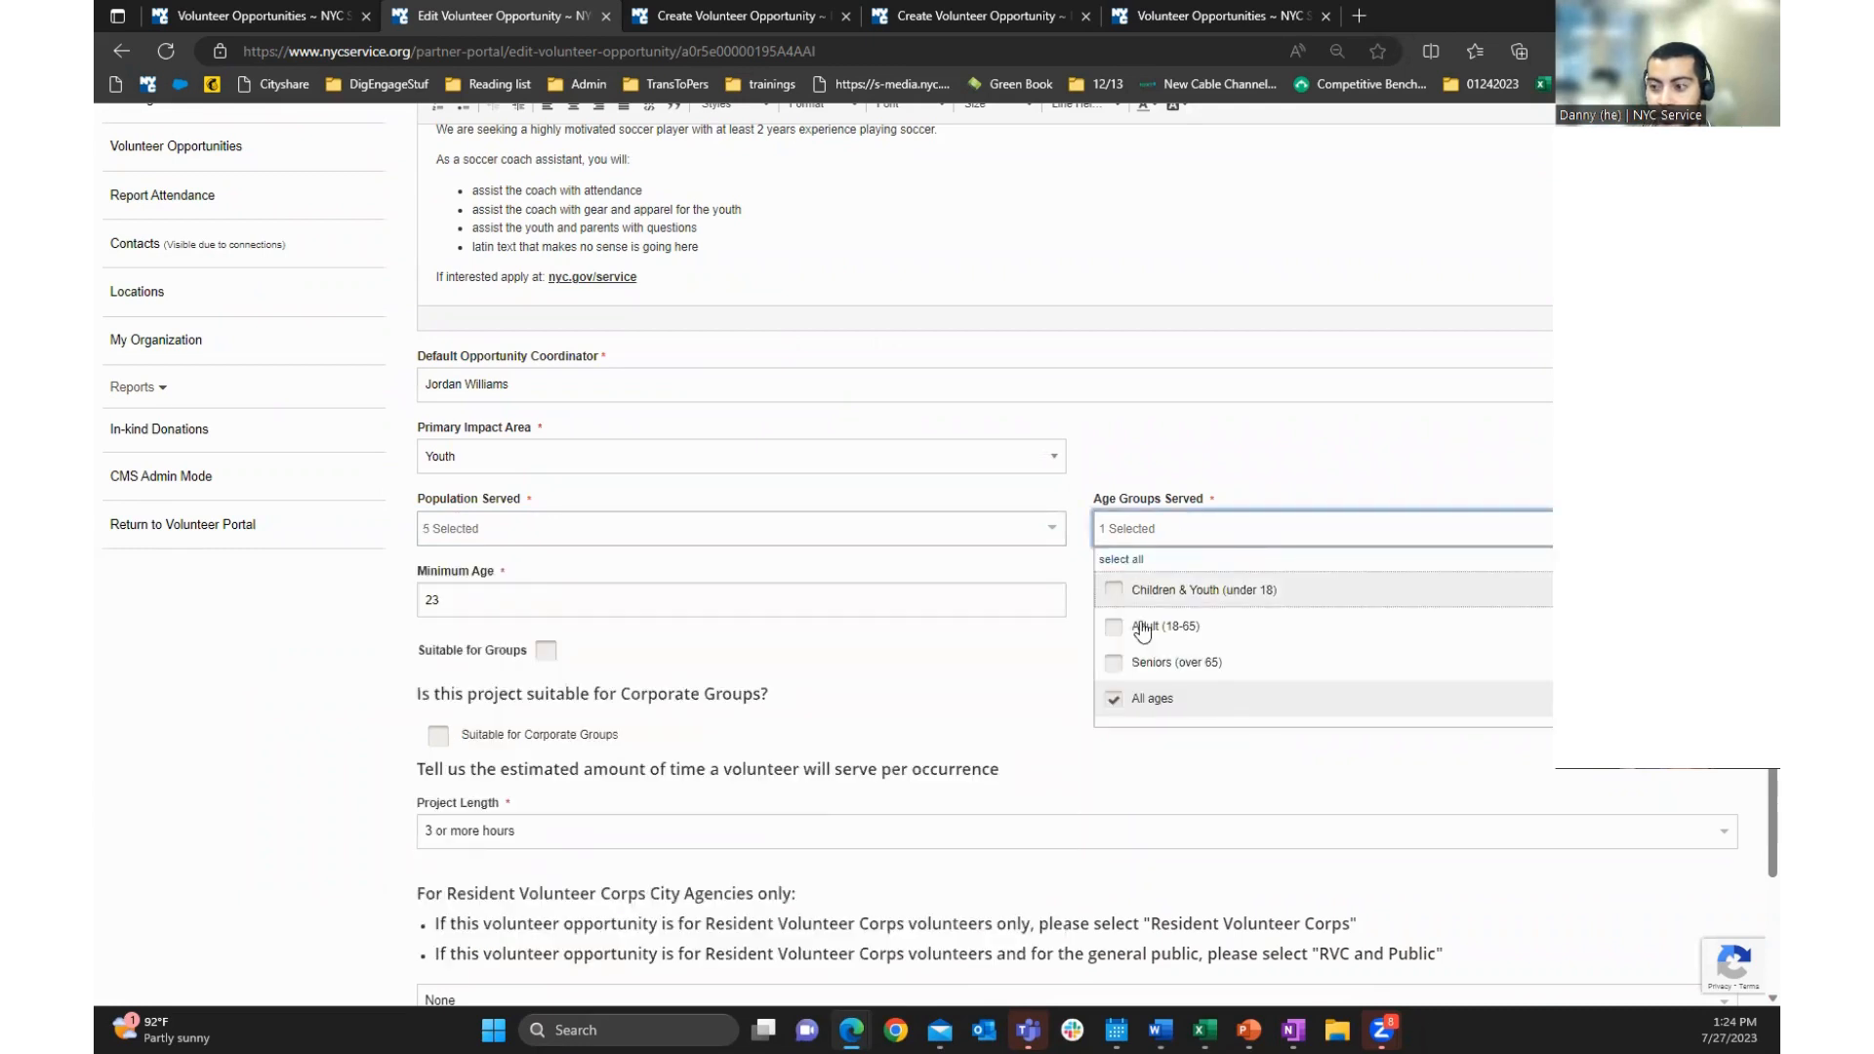
click(1112, 699)
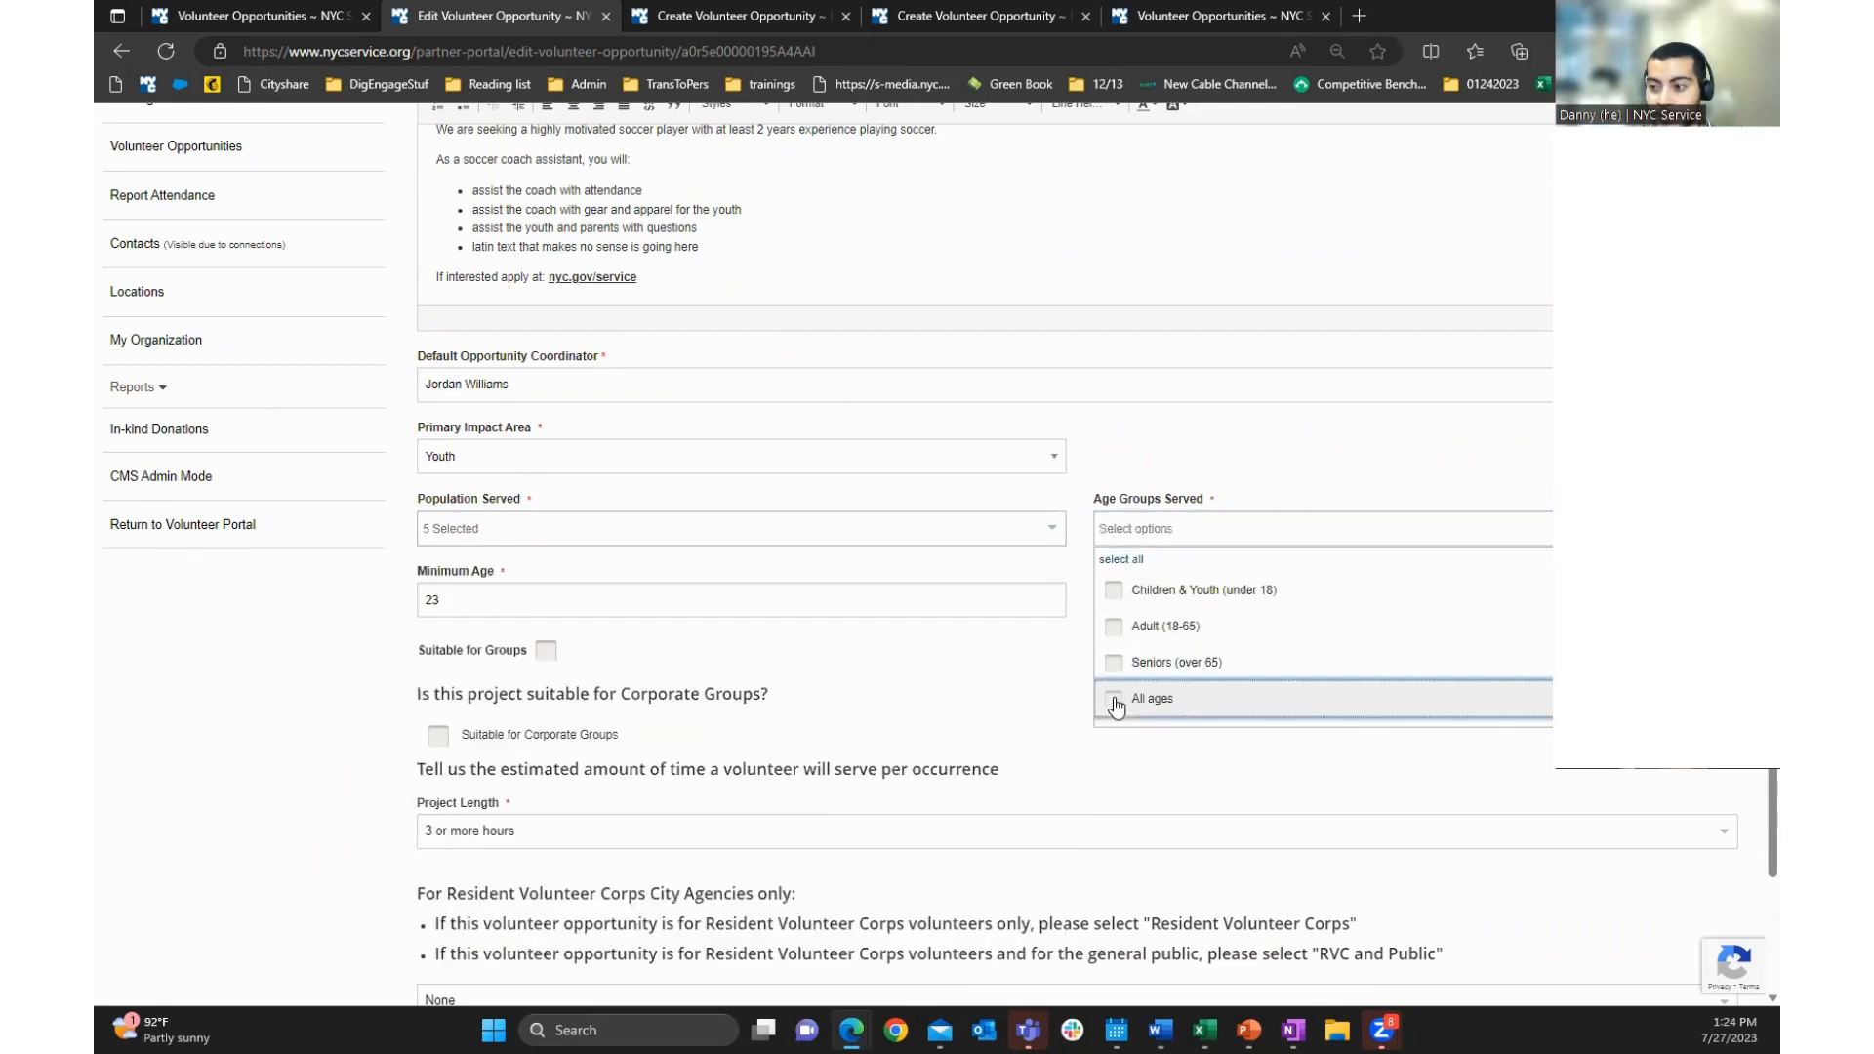
click(1115, 593)
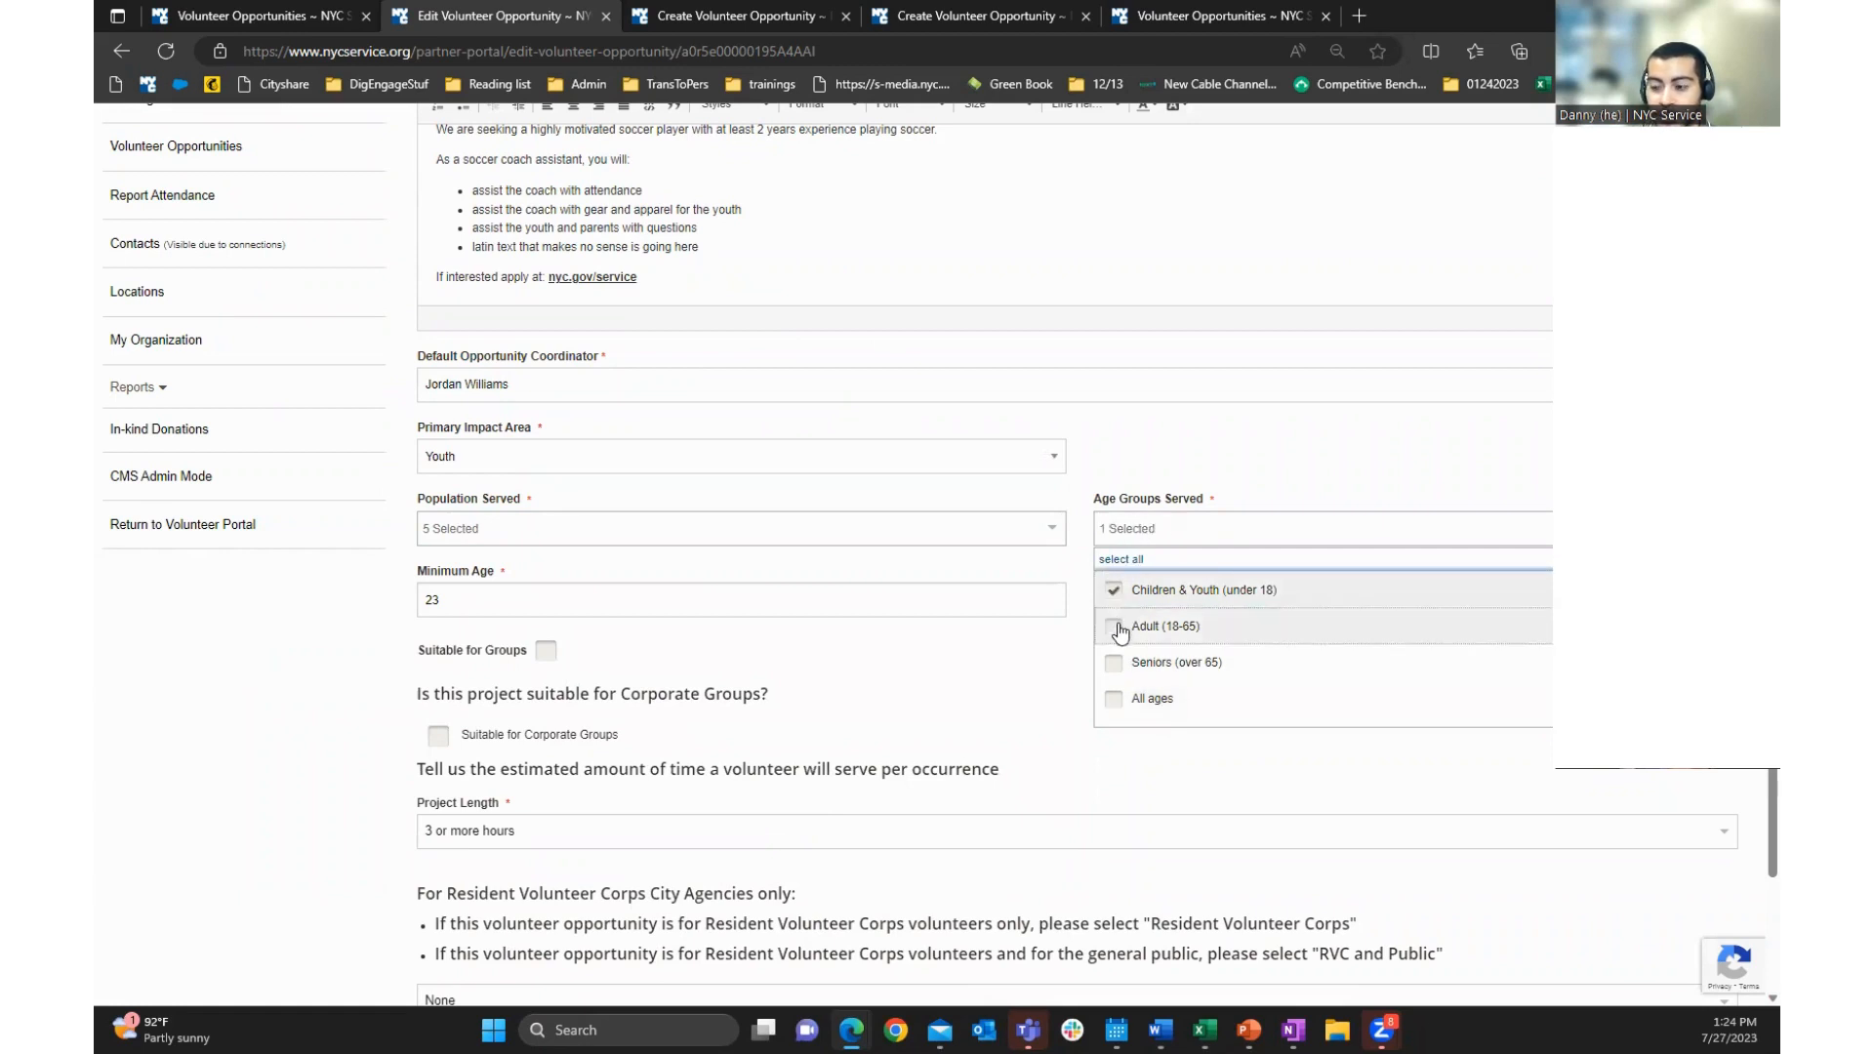
click(1114, 628)
click(964, 665)
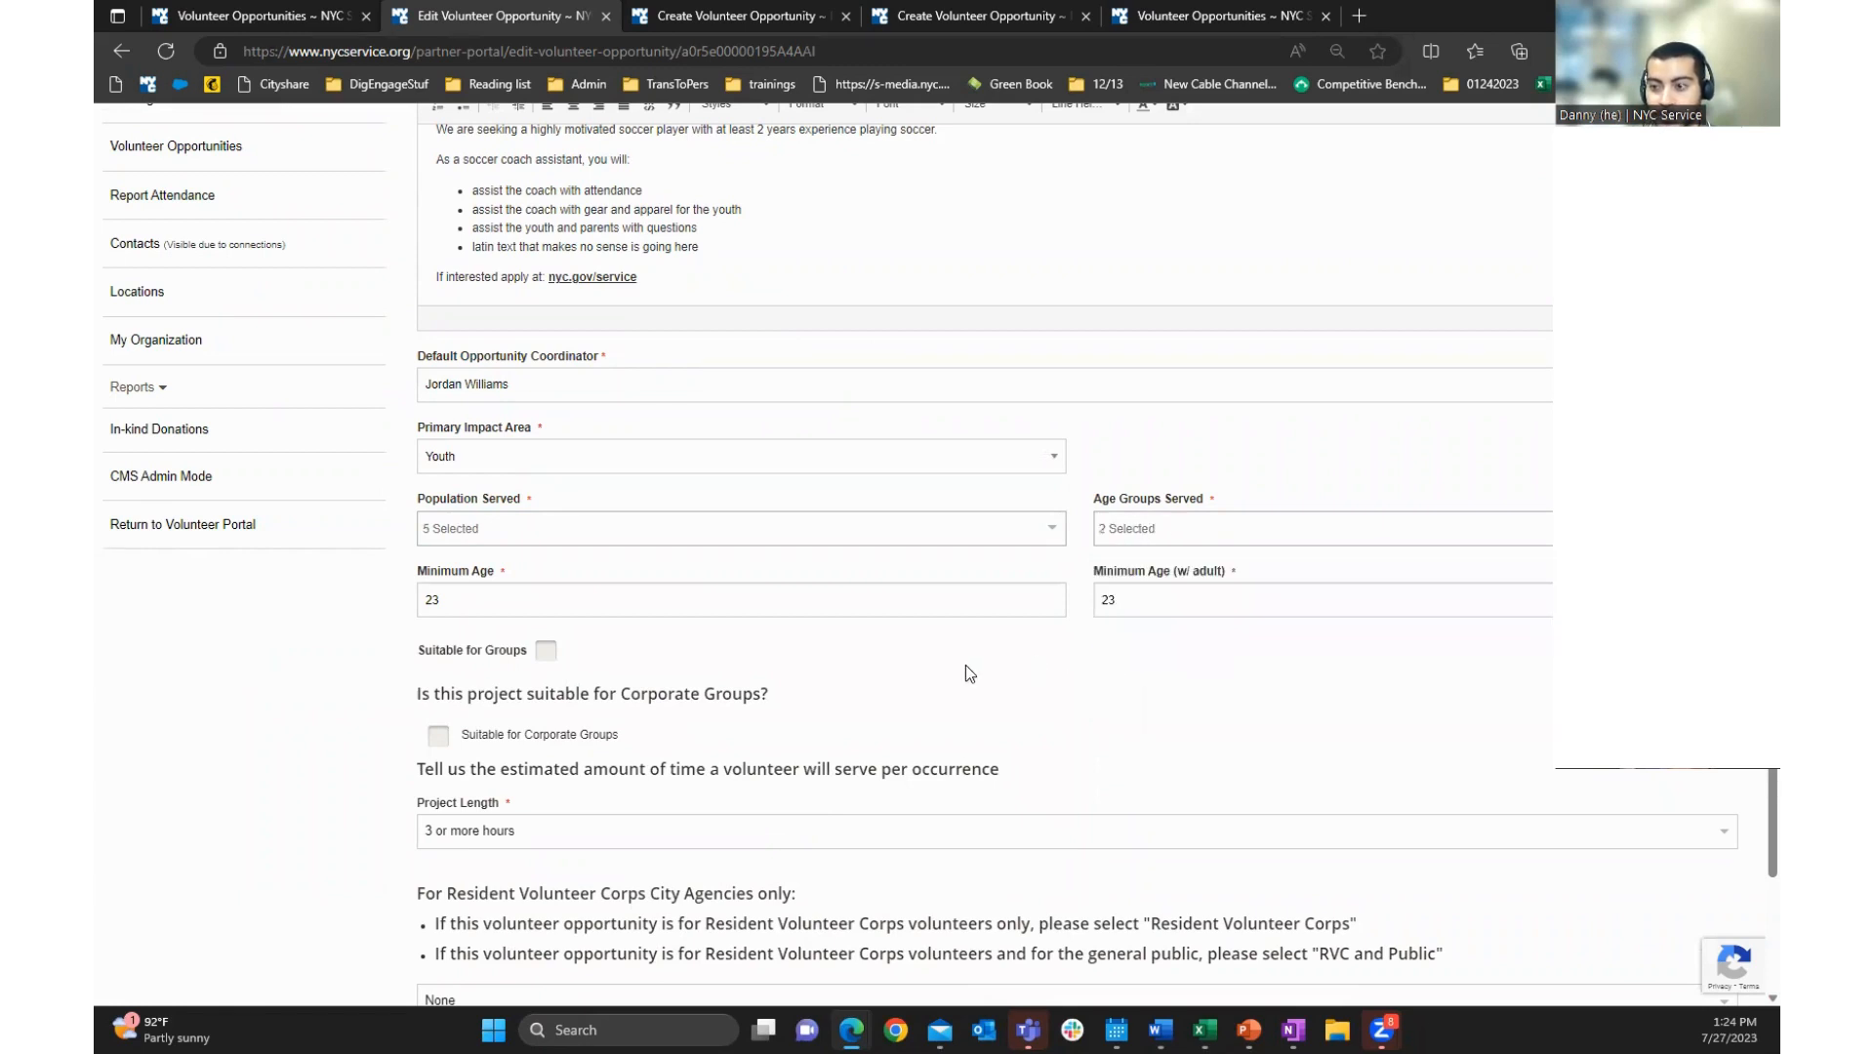
Set both the minimum age and the minimum age with adult to 25, and save the opportunity edits
double_click(525, 602)
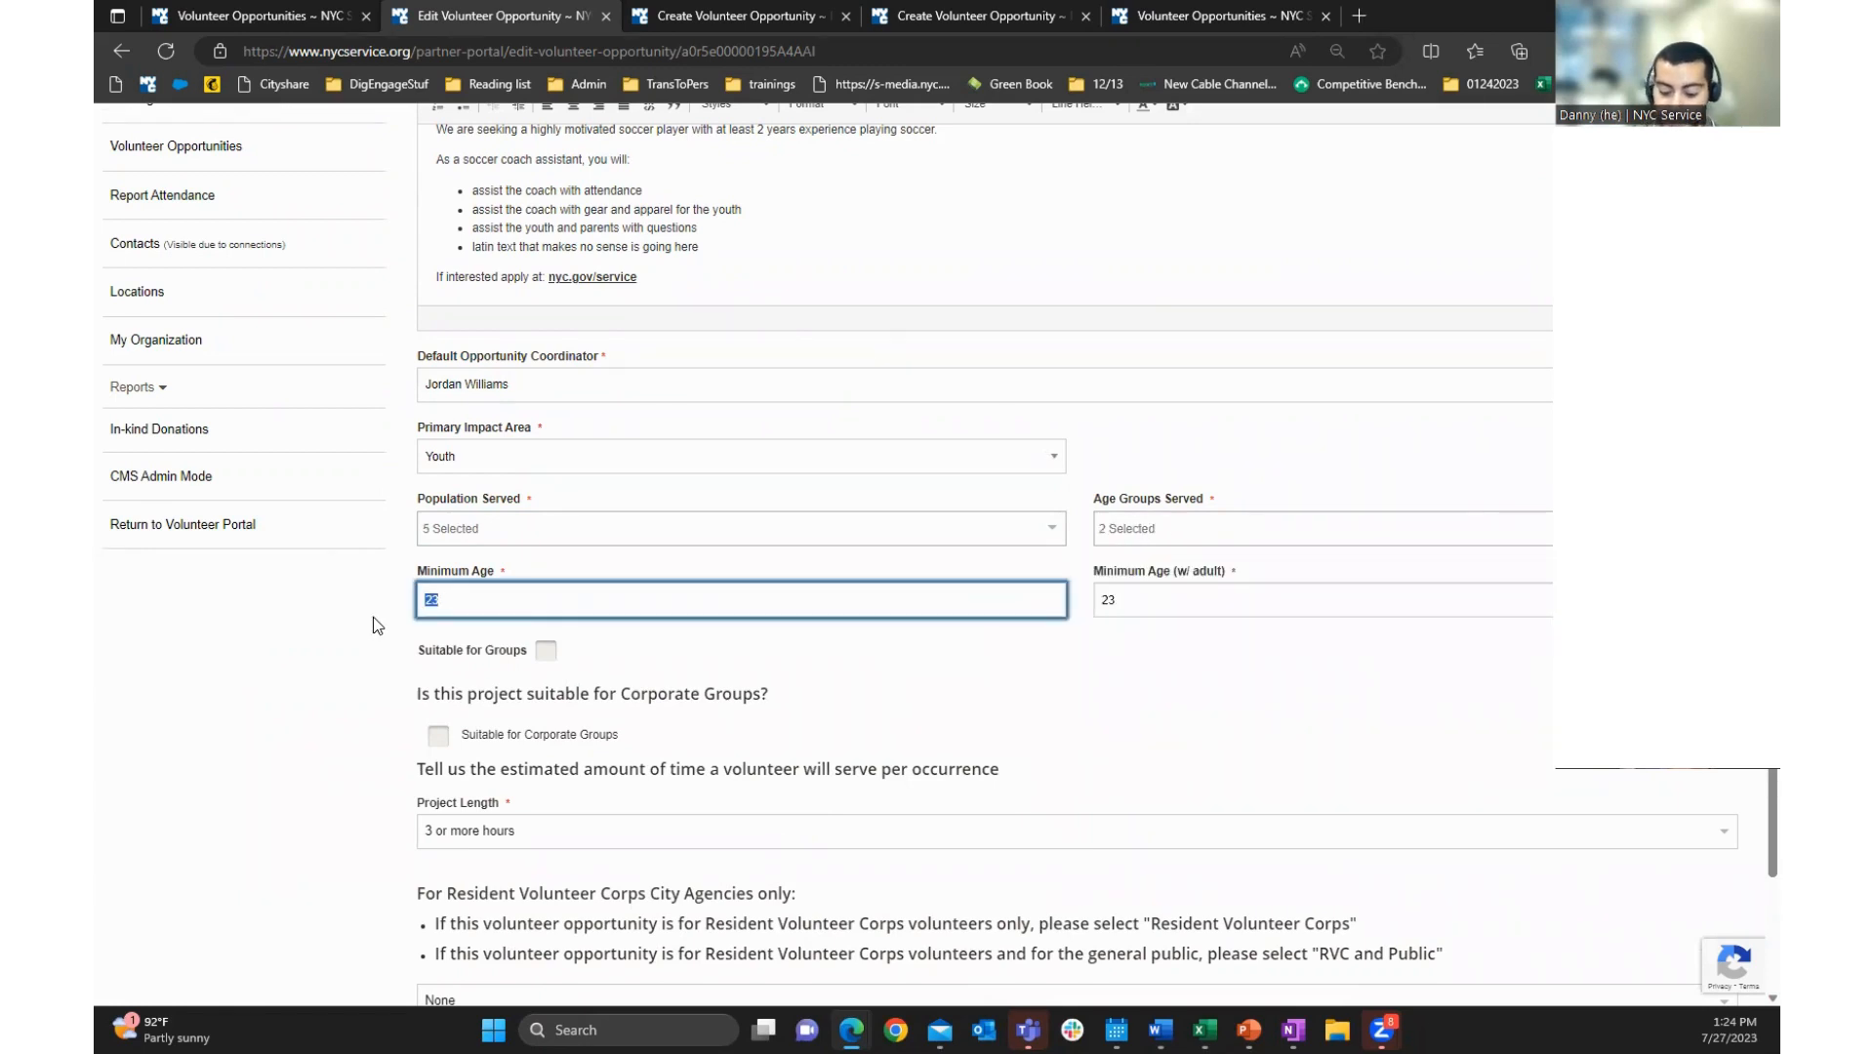
text(25)
key(Tab)
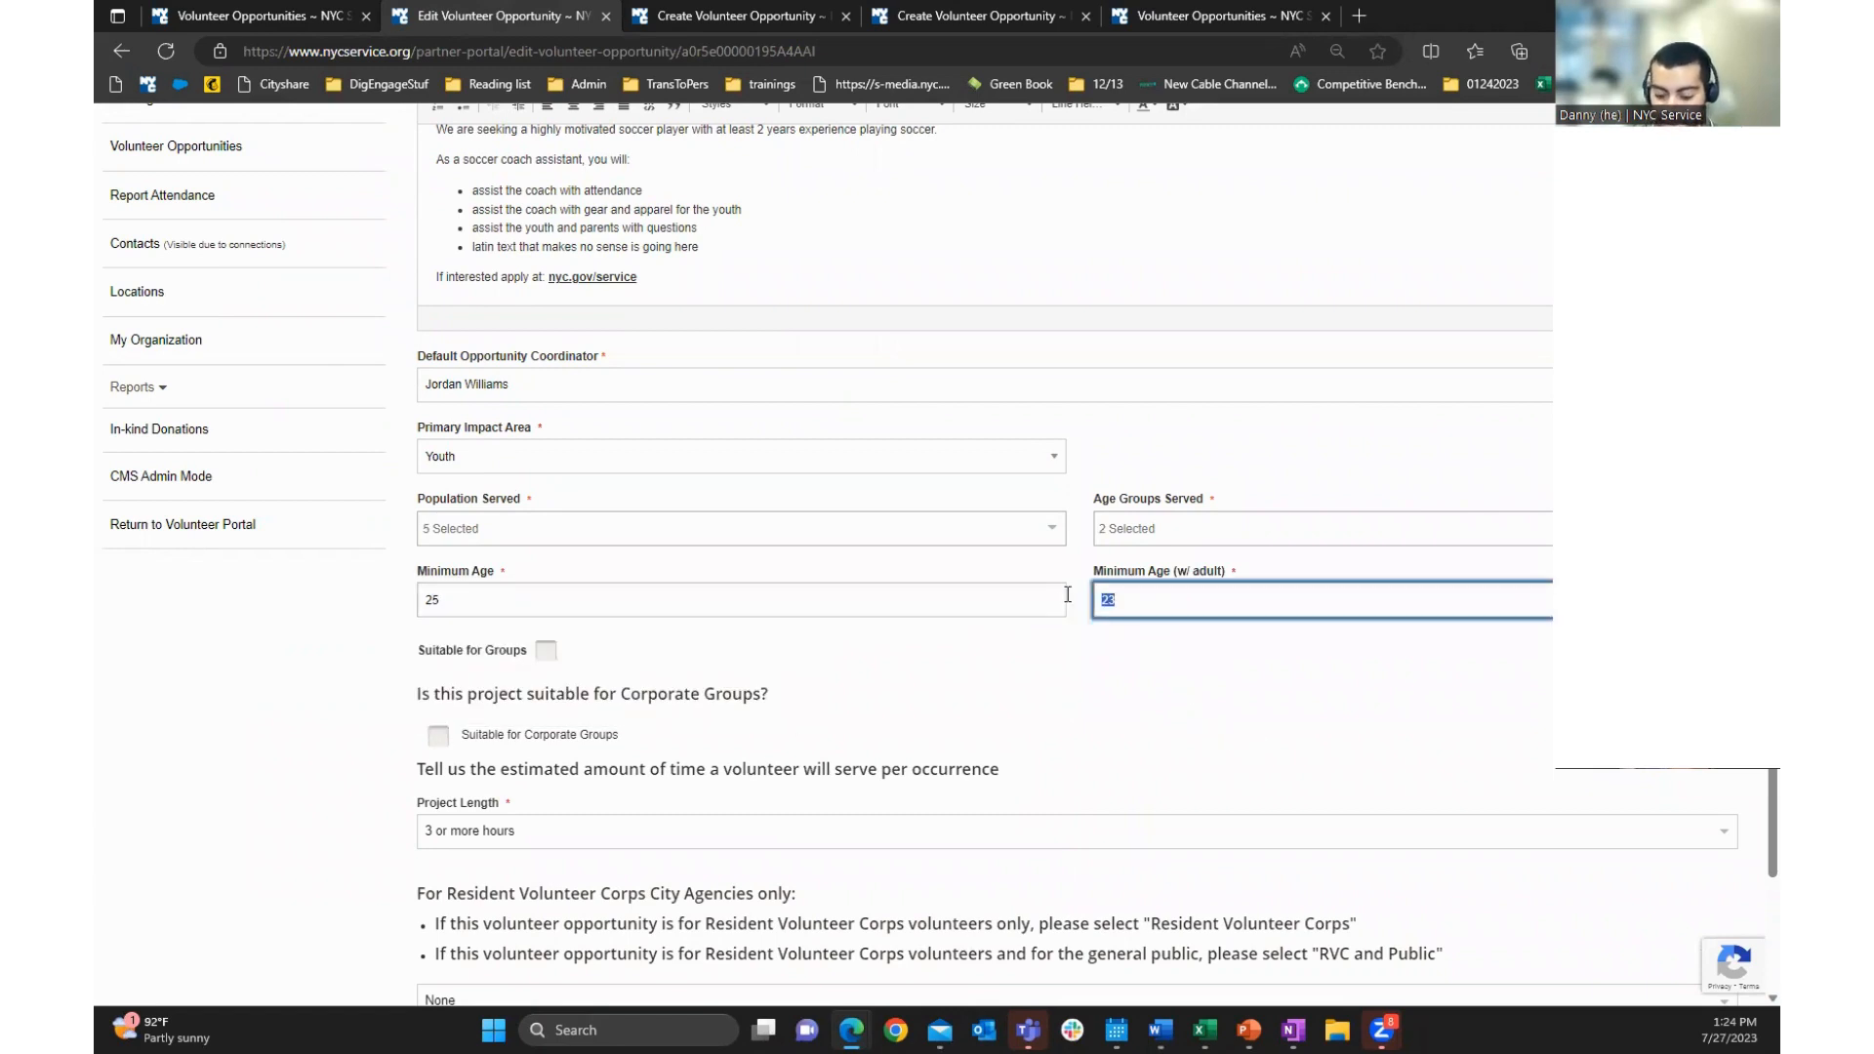
text(25)
click(1088, 677)
scroll(1089, 677, down, 3)
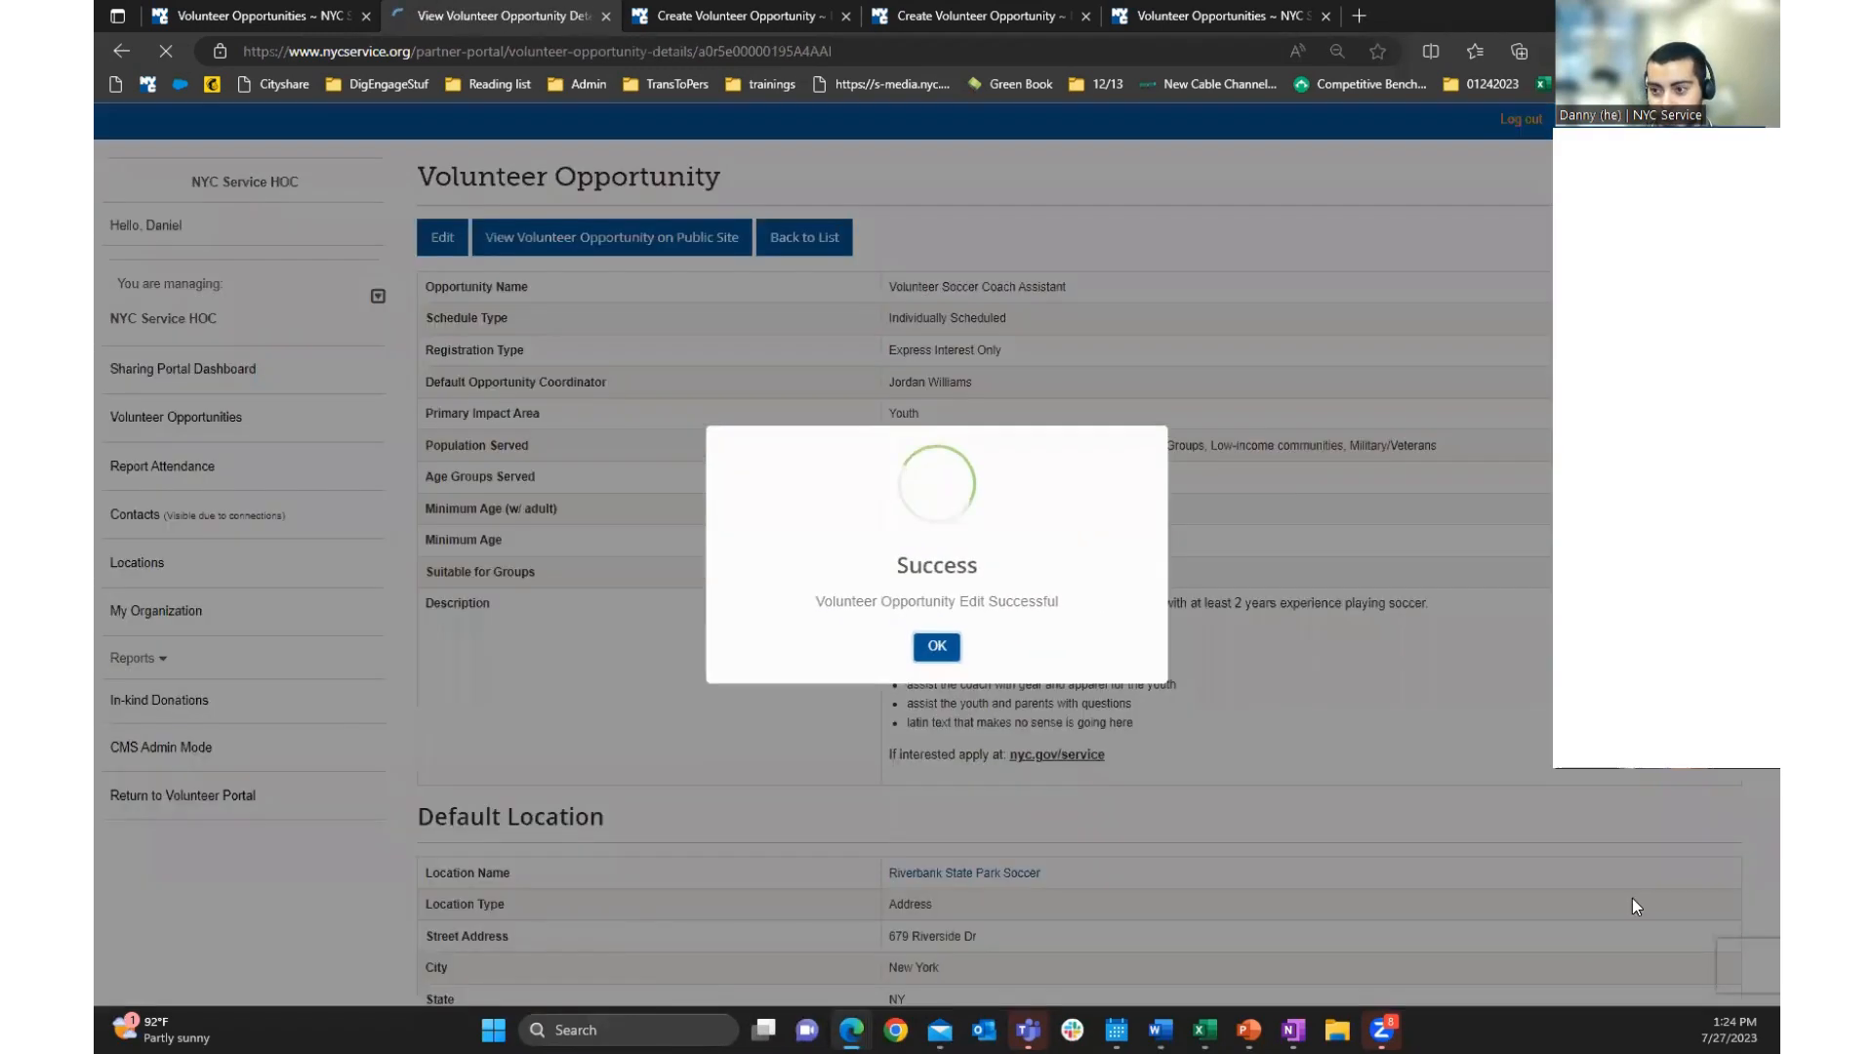
click(939, 651)
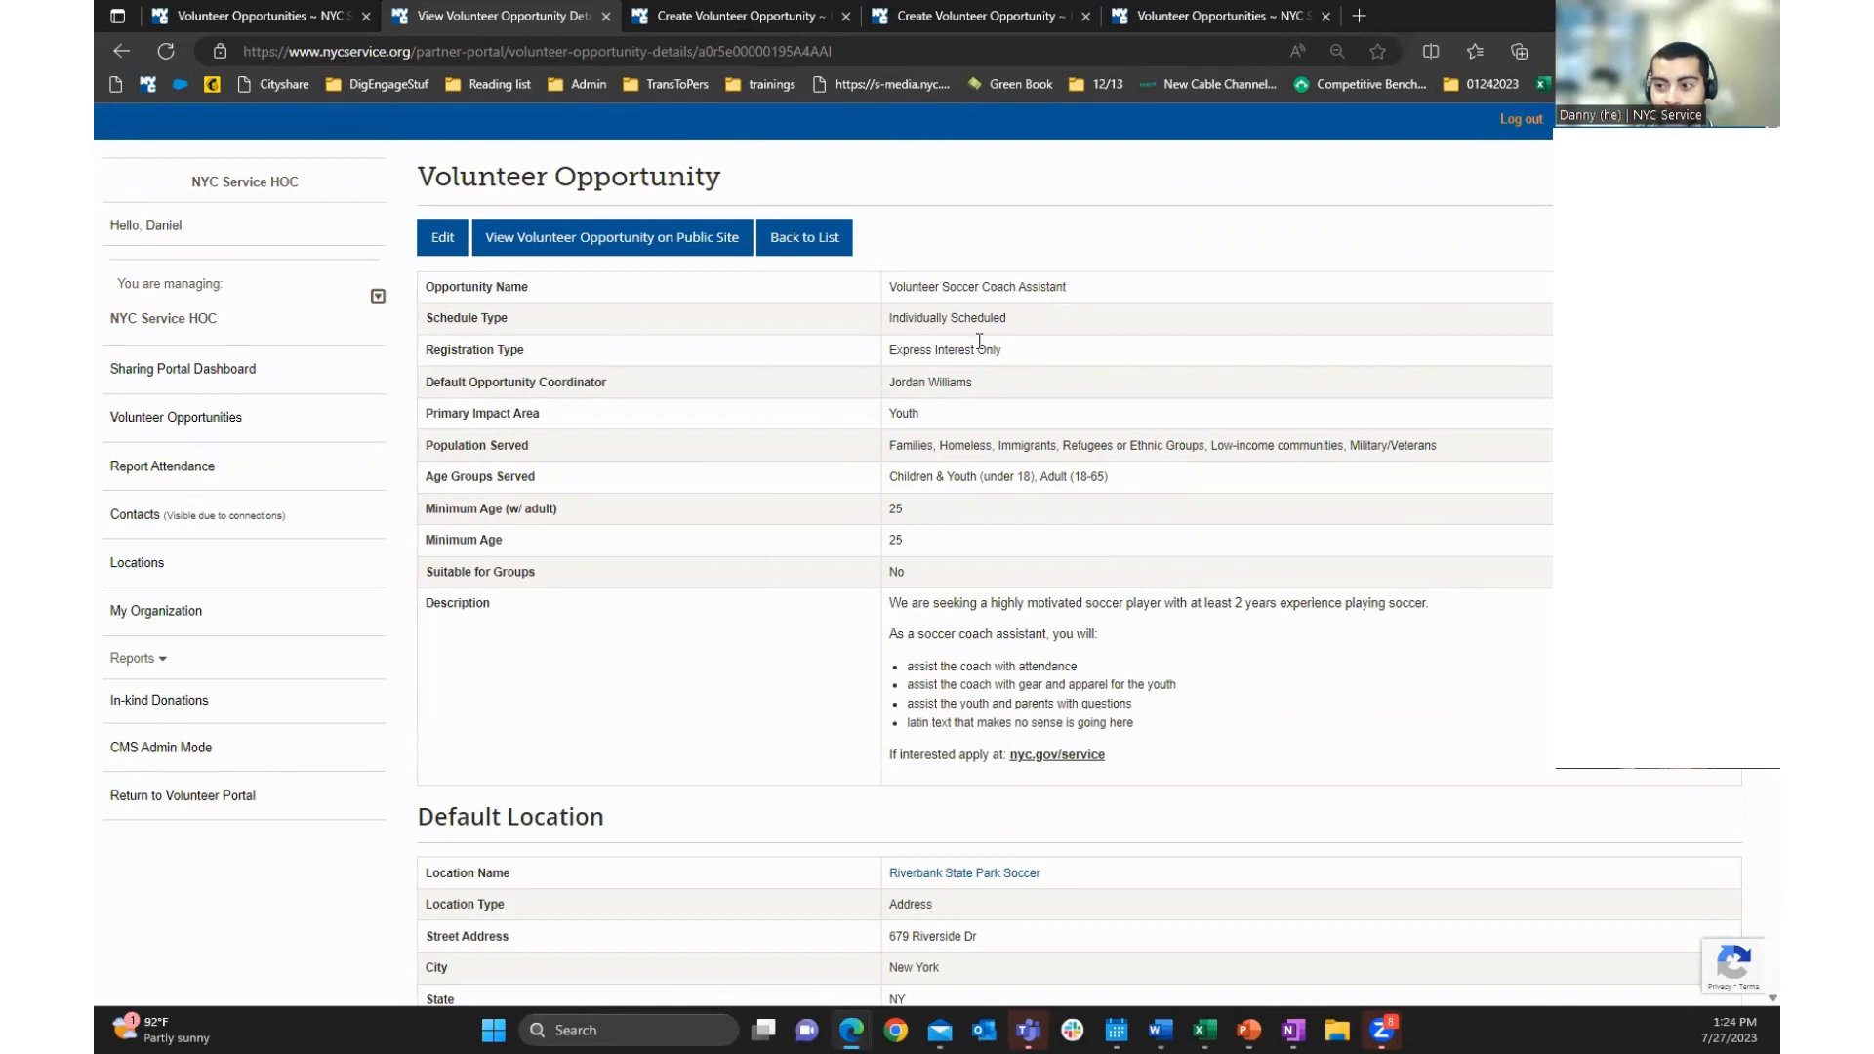
Review the schedule and registration types, switch to PowerPoint for the opportunity type comparison, and return to the portal's Volunteer Opportunities list
drag(1002, 351, 428, 314)
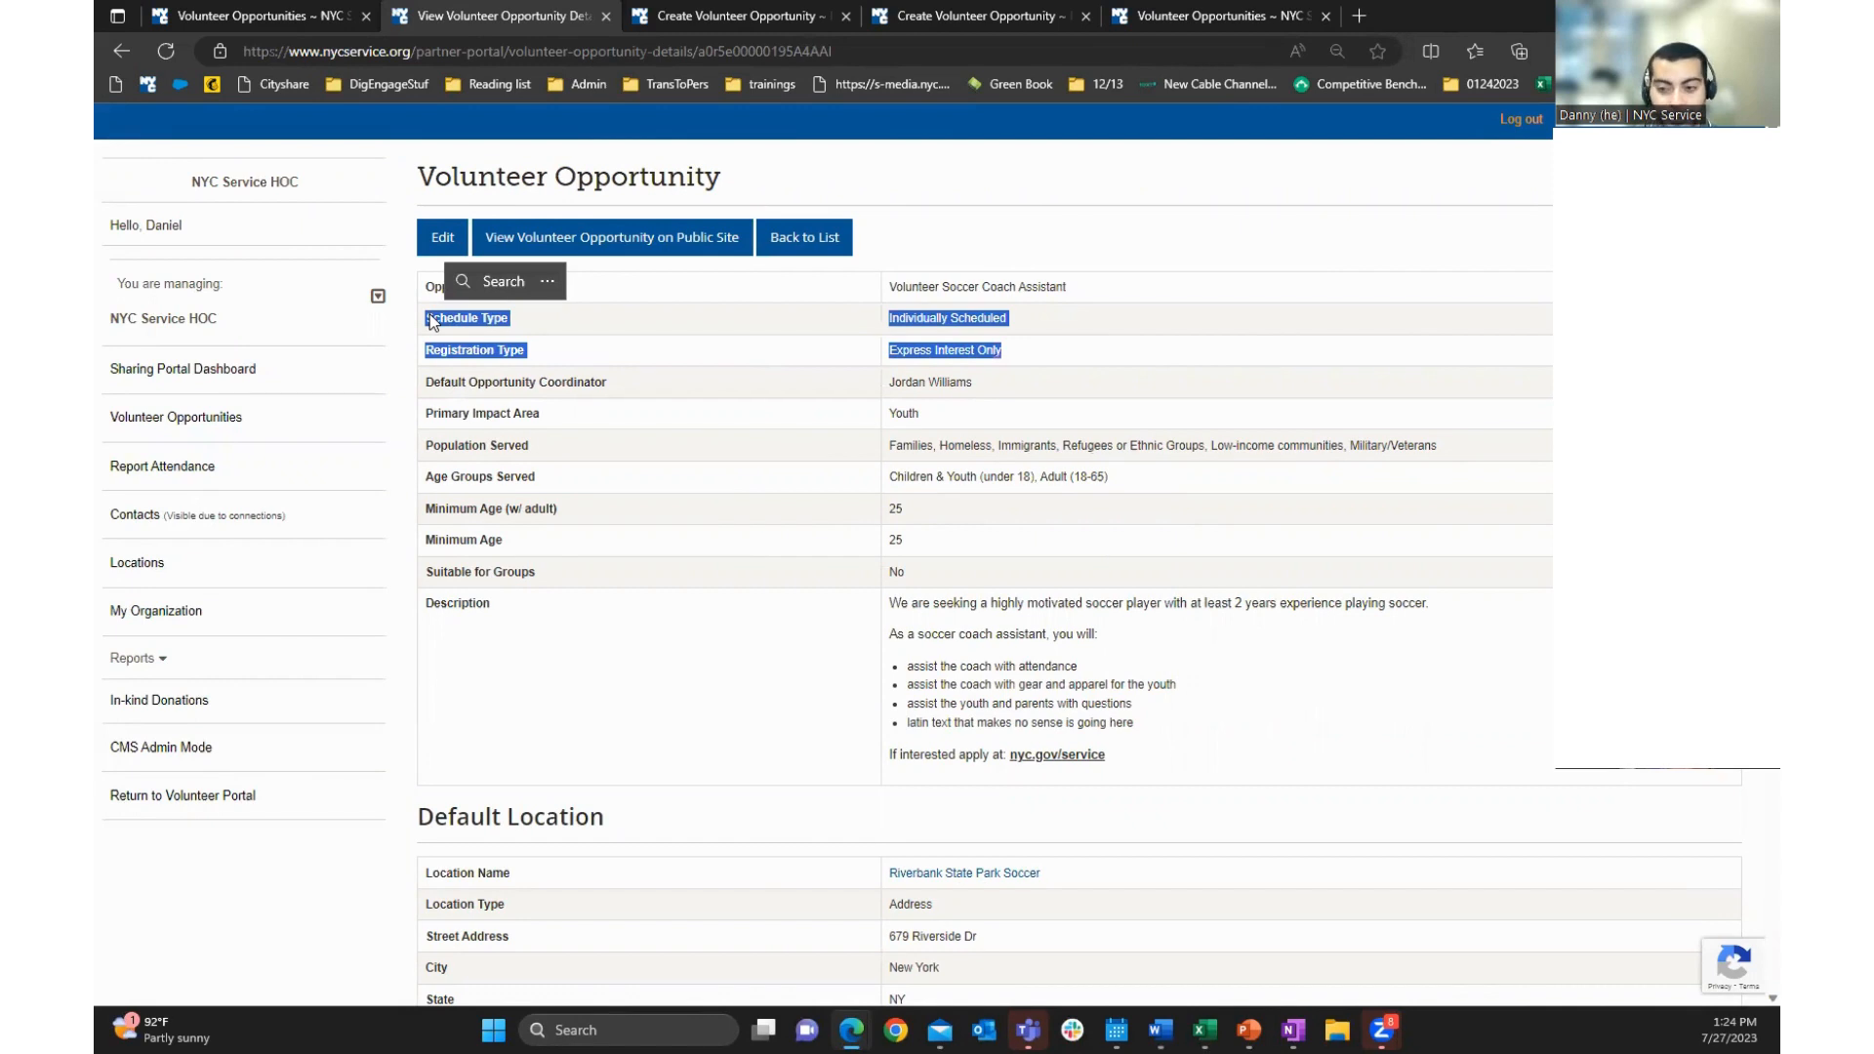
click(1249, 1030)
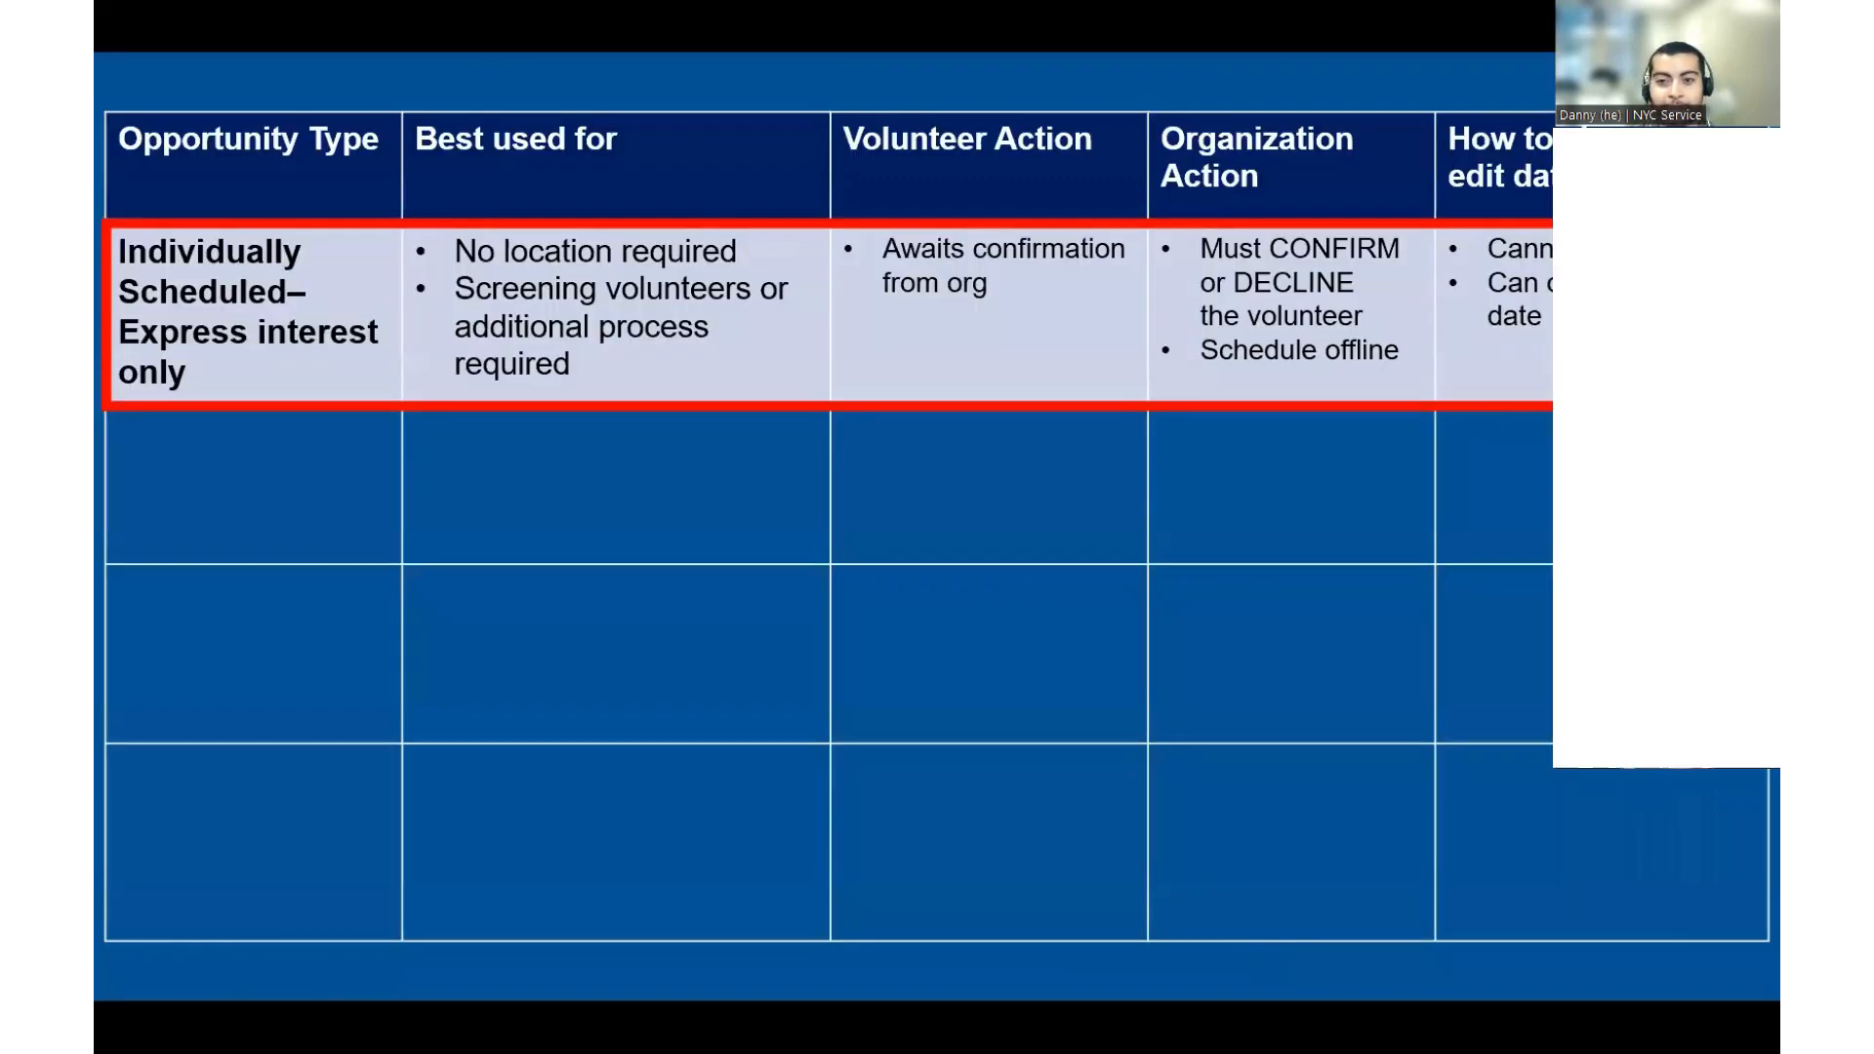
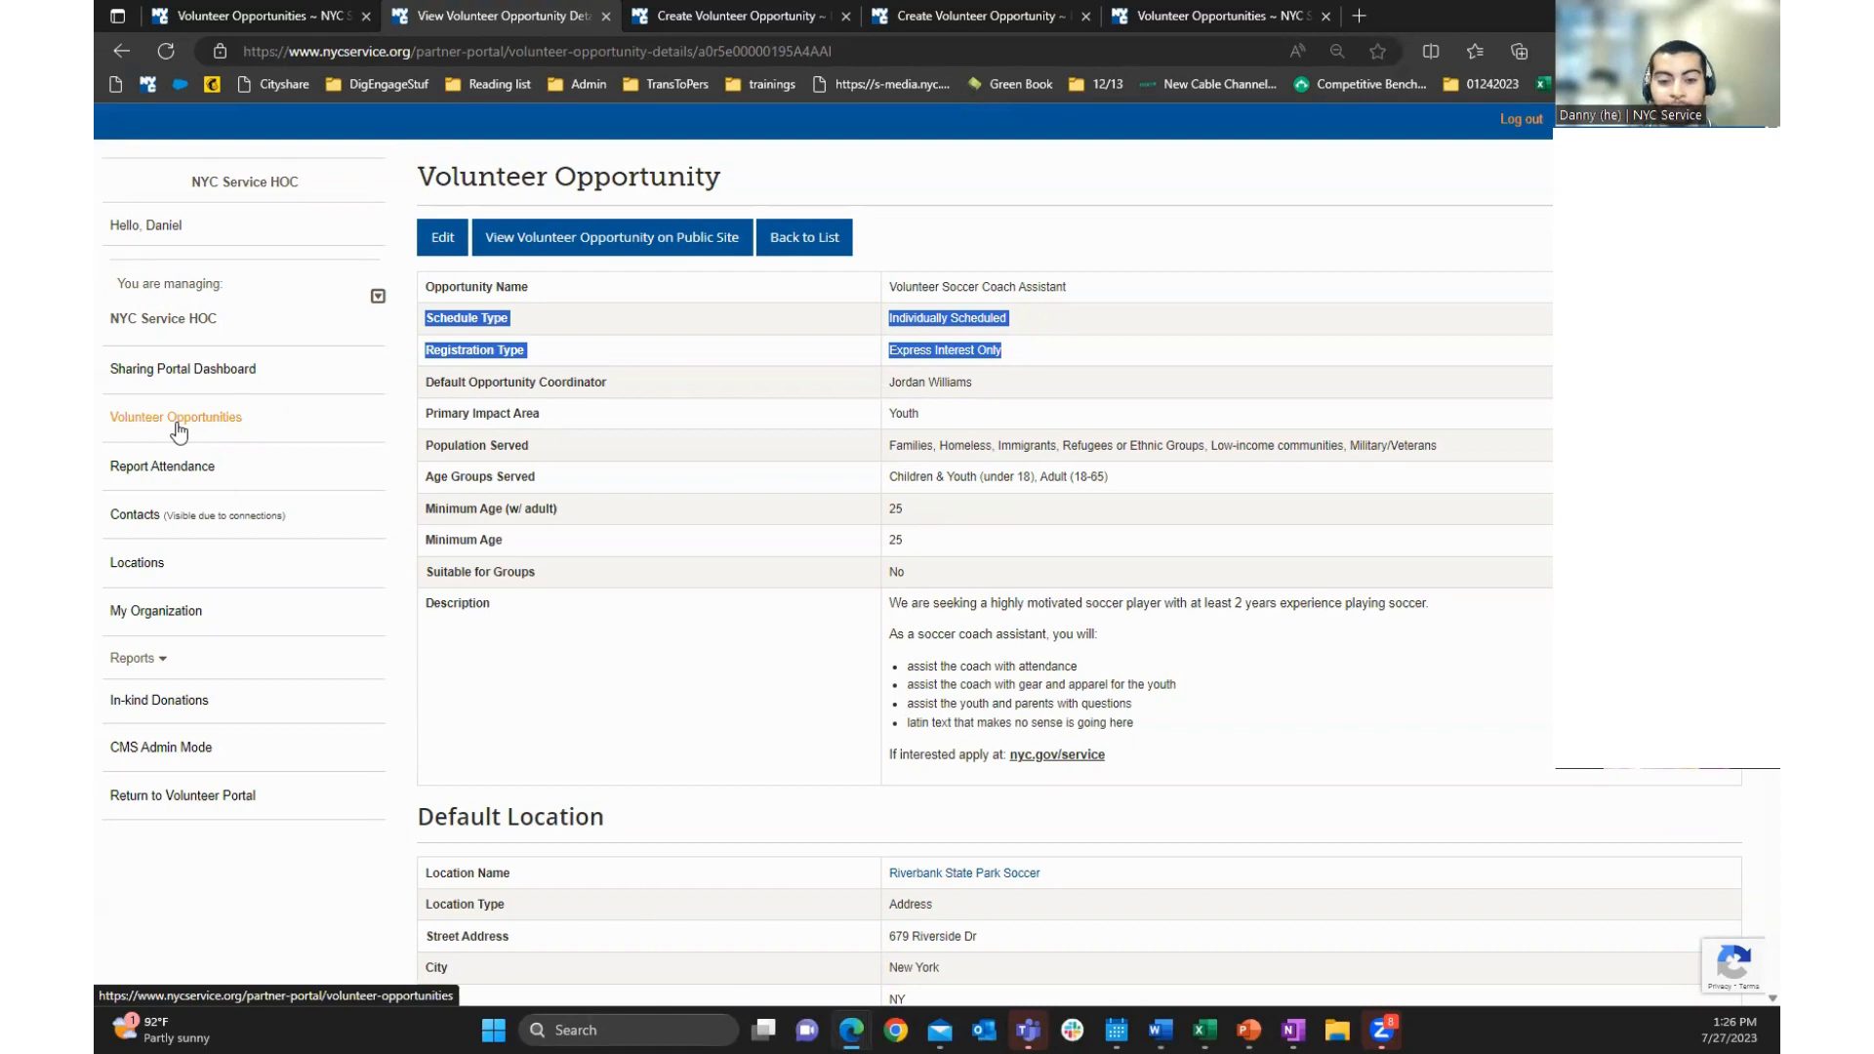
click(178, 420)
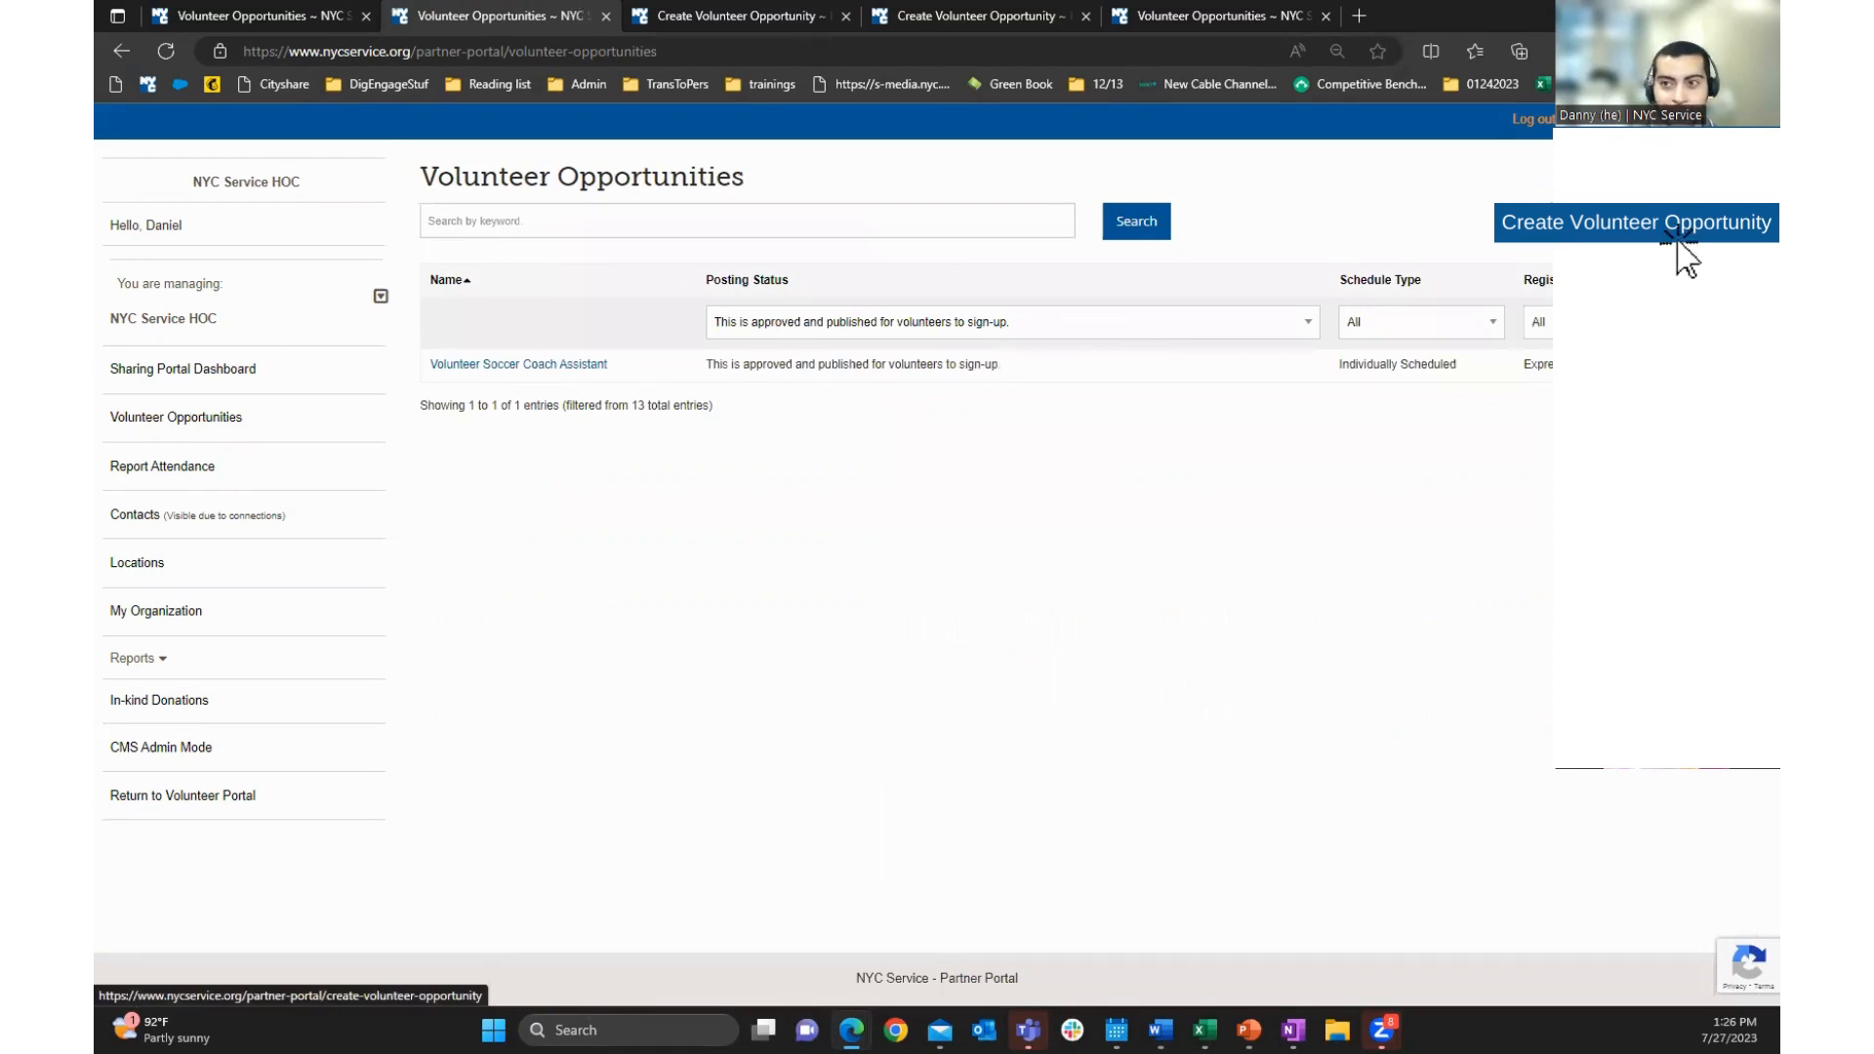
Switch to the prefilled Park Cleanup opportunity form and review its name, schedule type, registration type and description sections
click(742, 14)
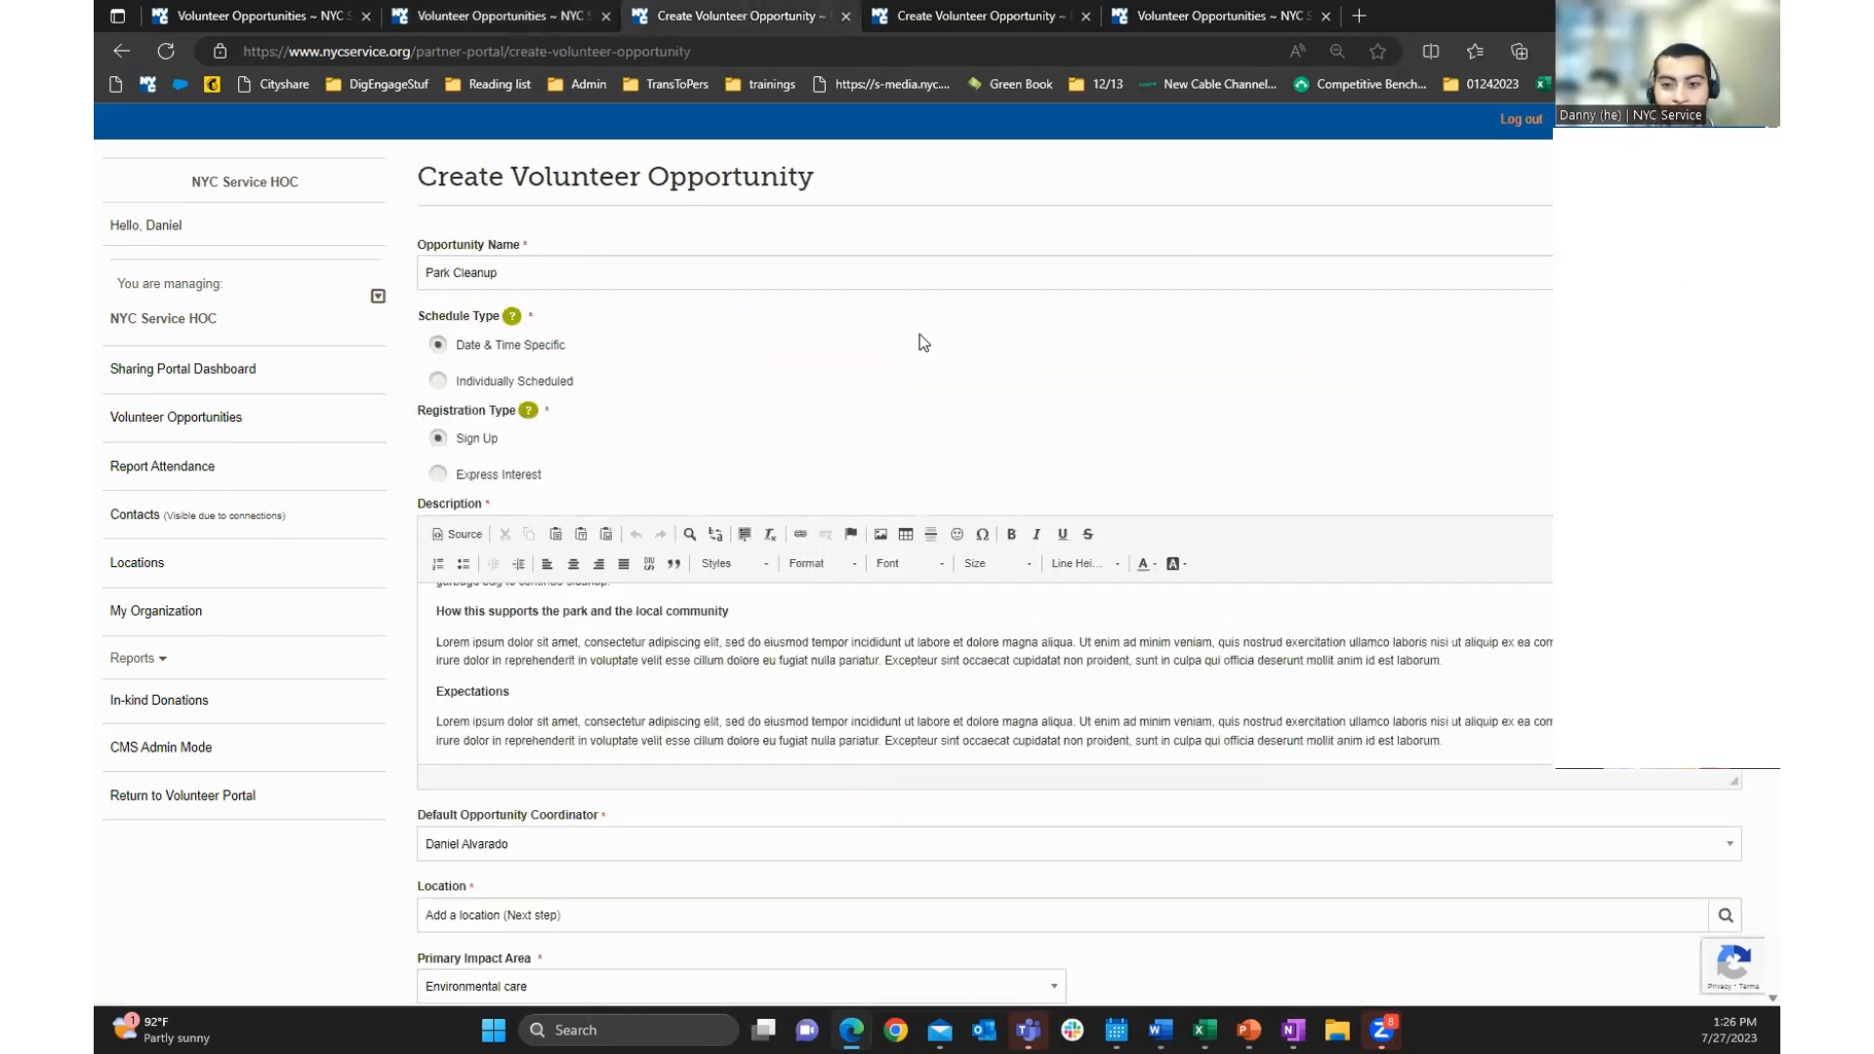
drag(508, 273, 408, 273)
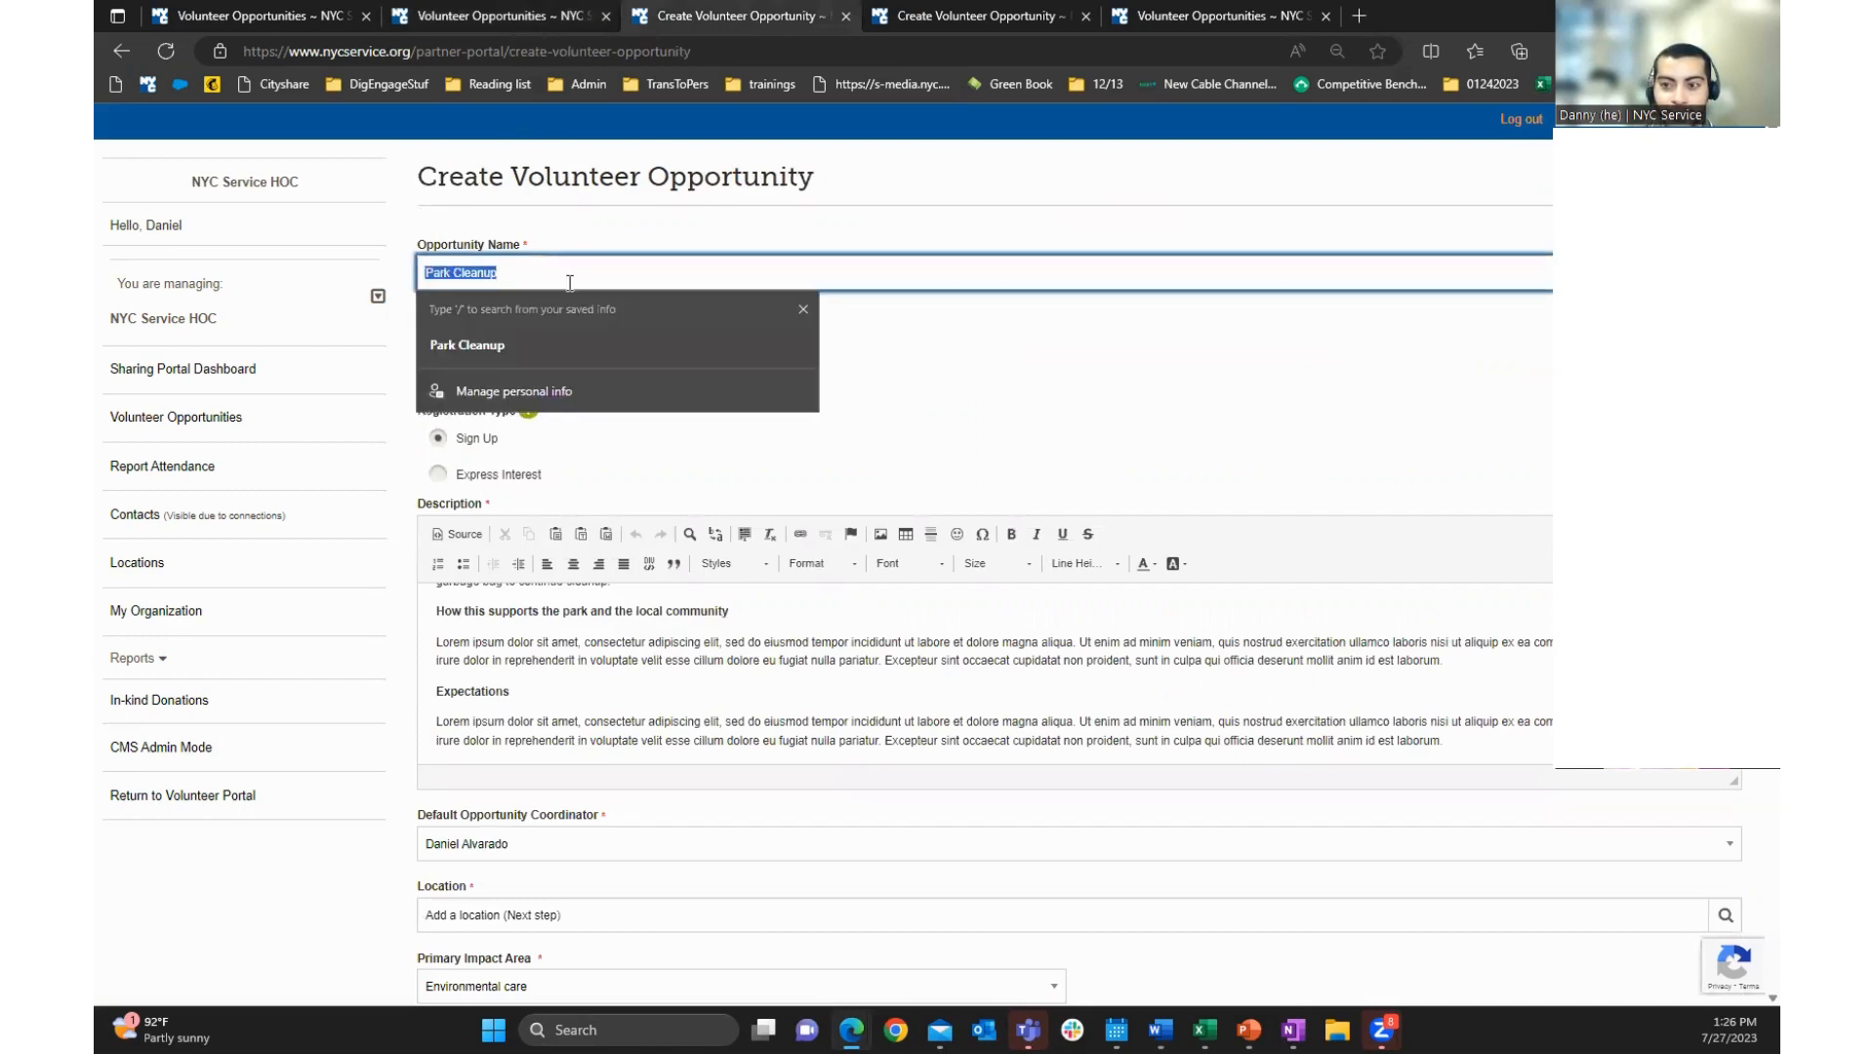
click(1133, 408)
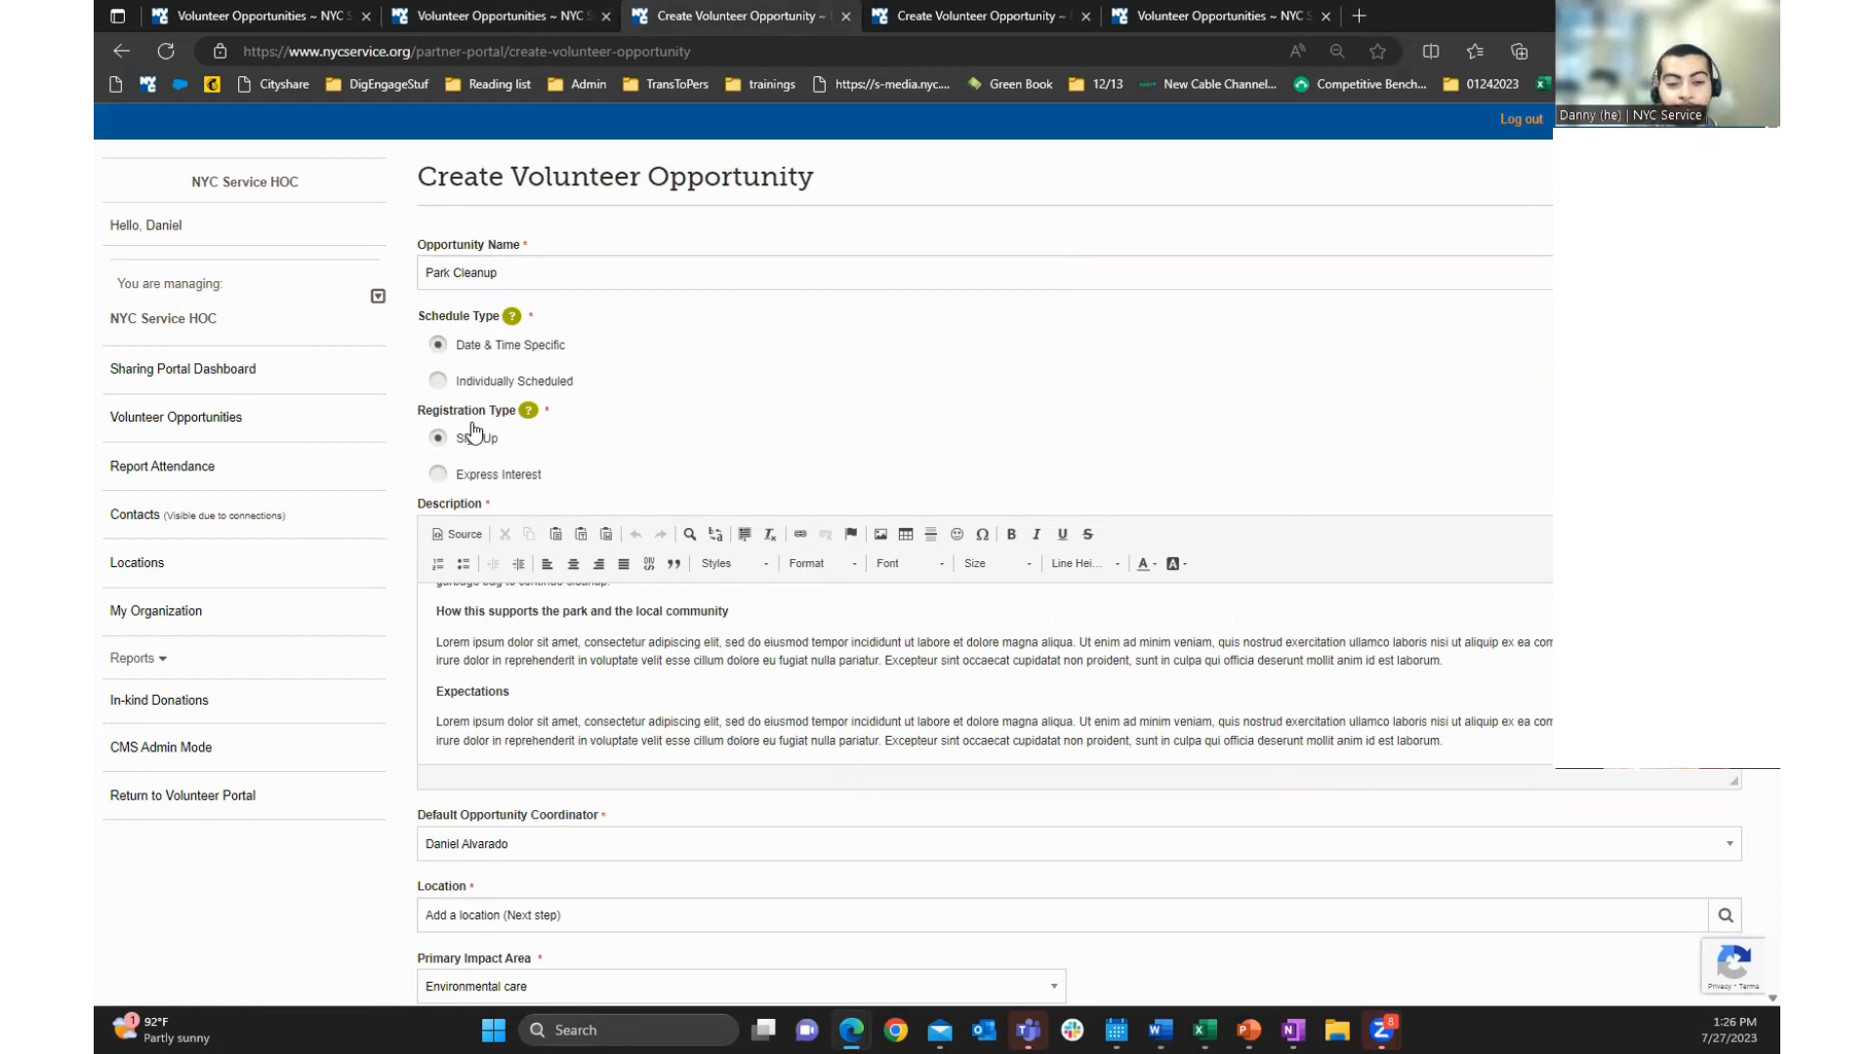
scroll(770, 689, up, 3)
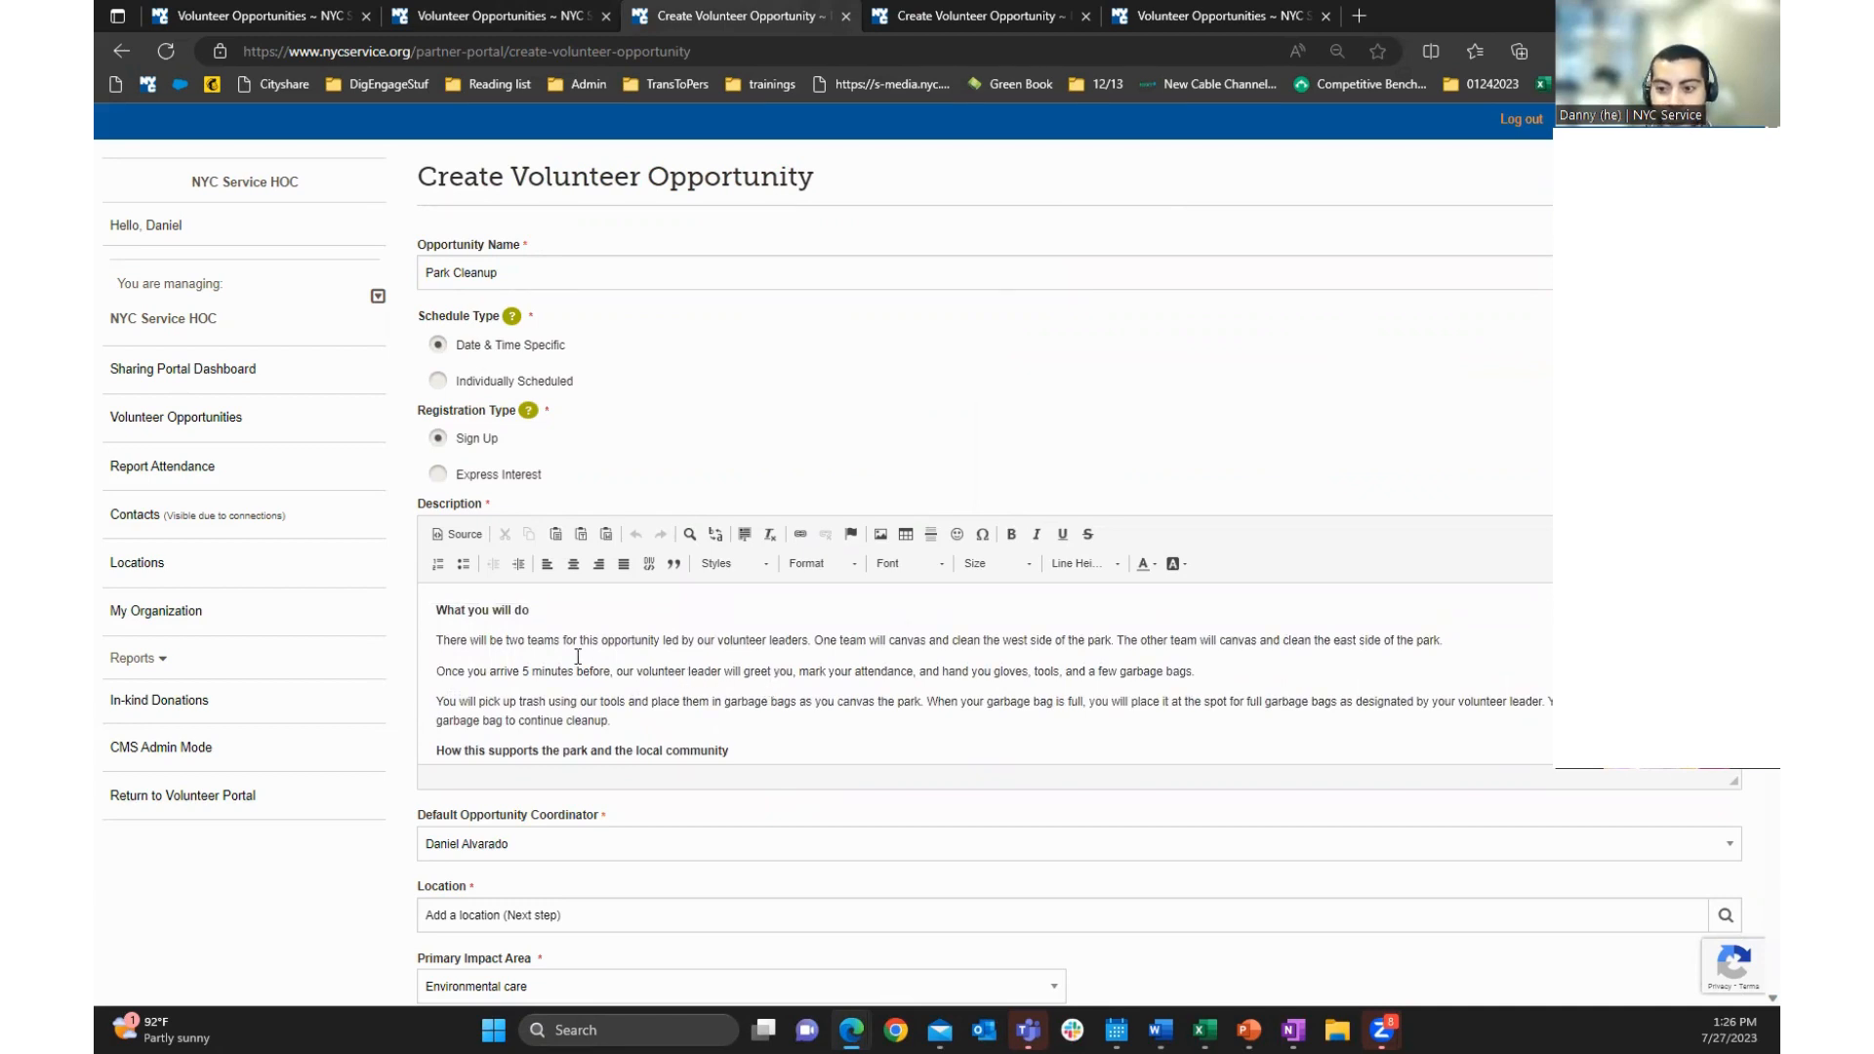
scroll(578, 657, down, 3)
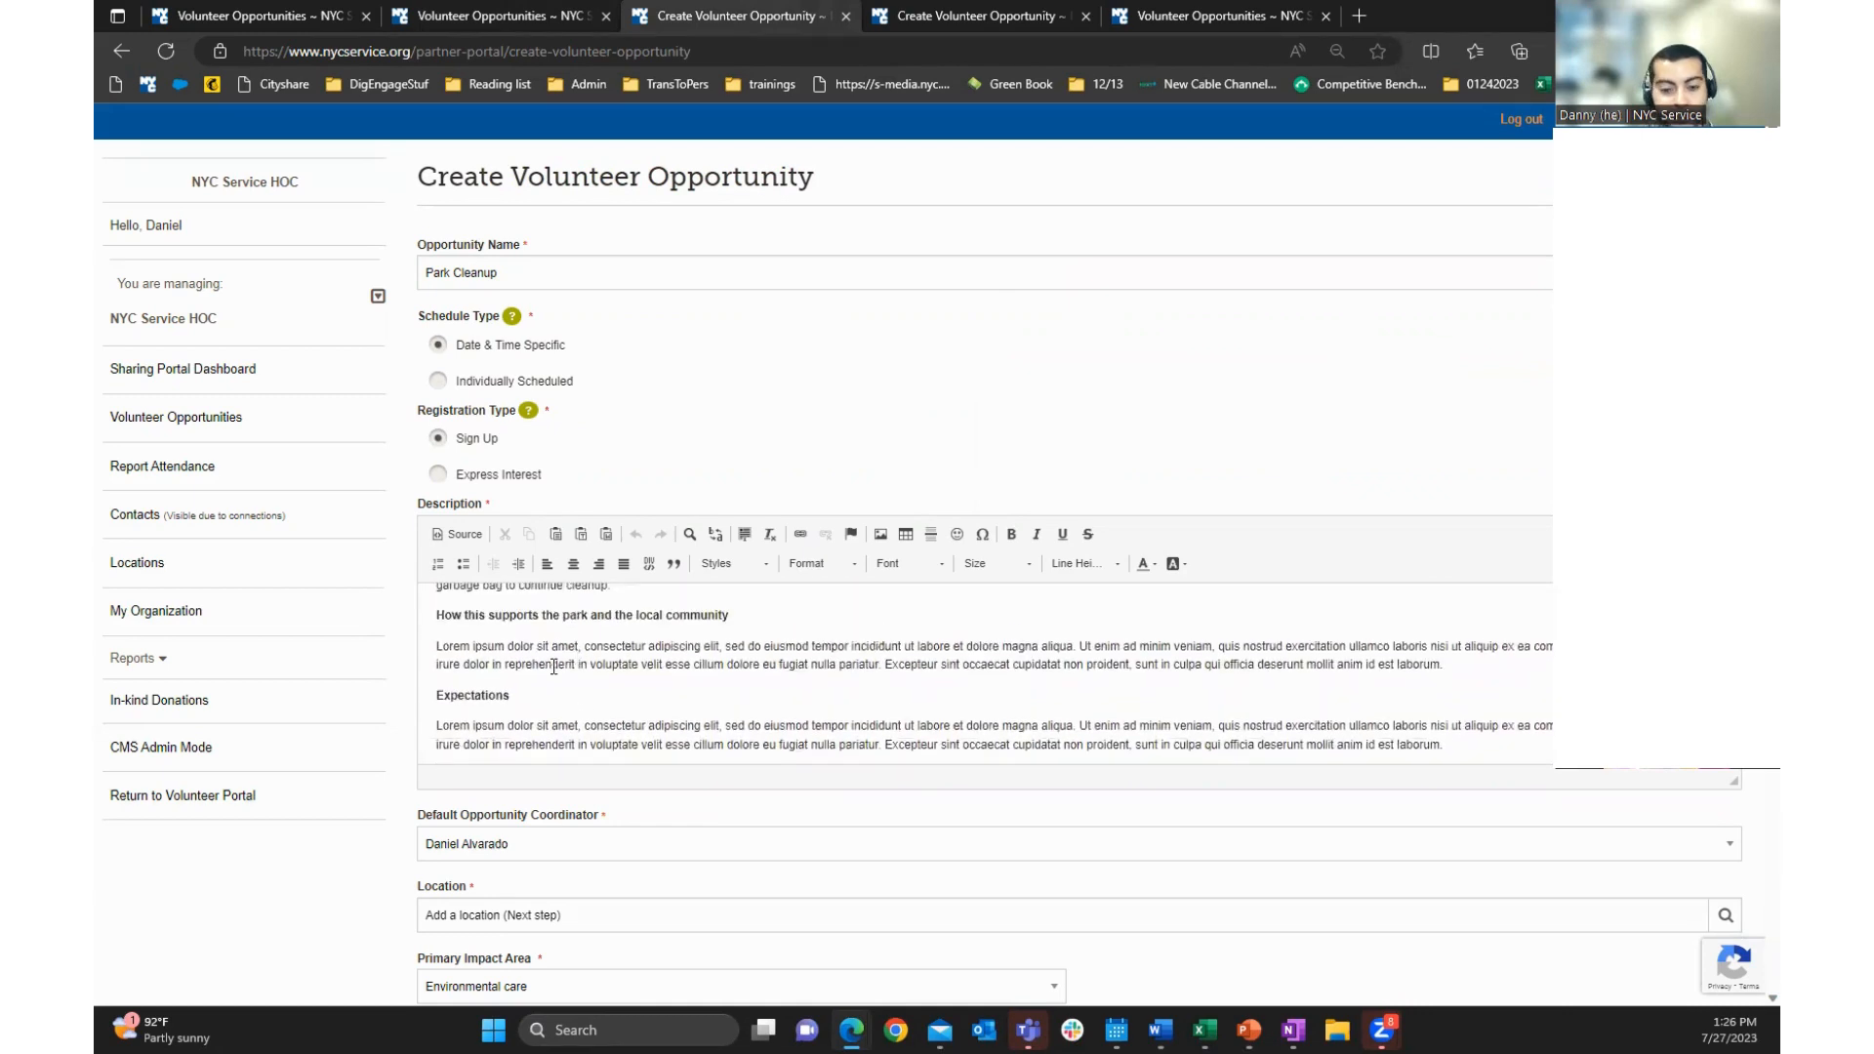
scroll(554, 667, down, 2)
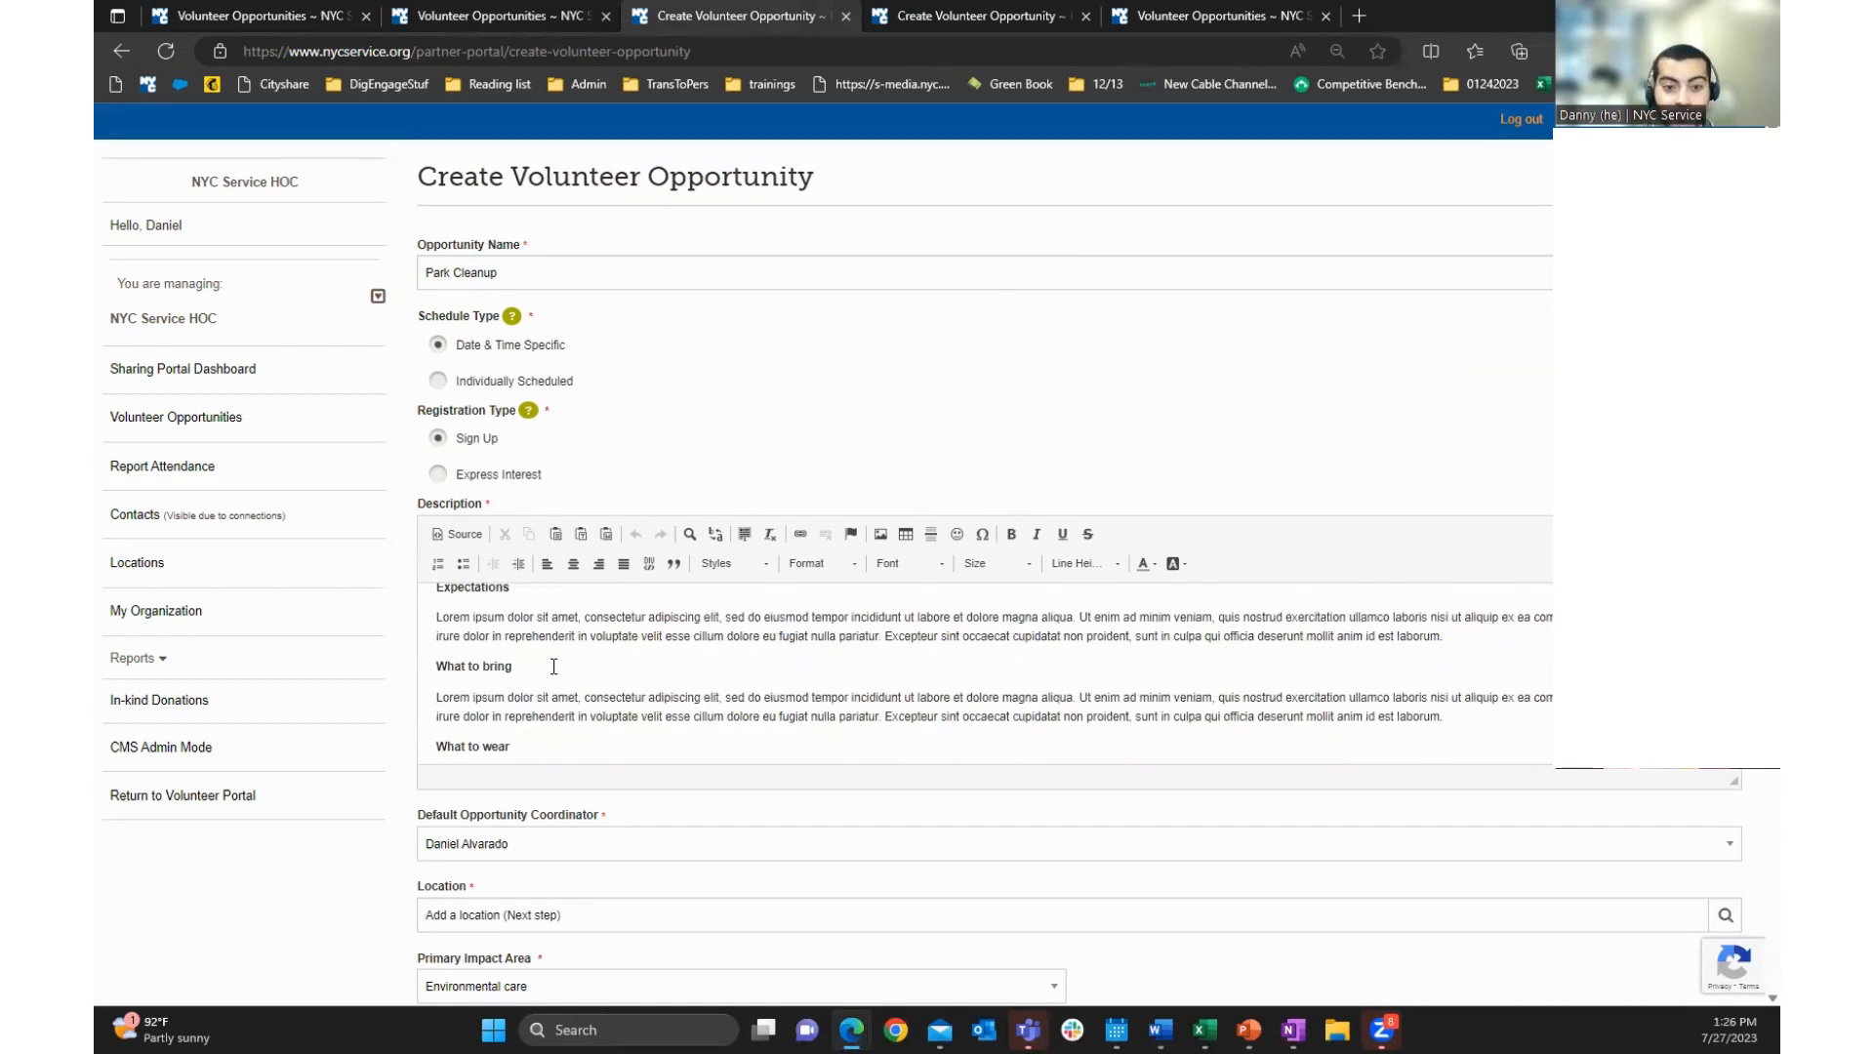
scroll(553, 667, down, 3)
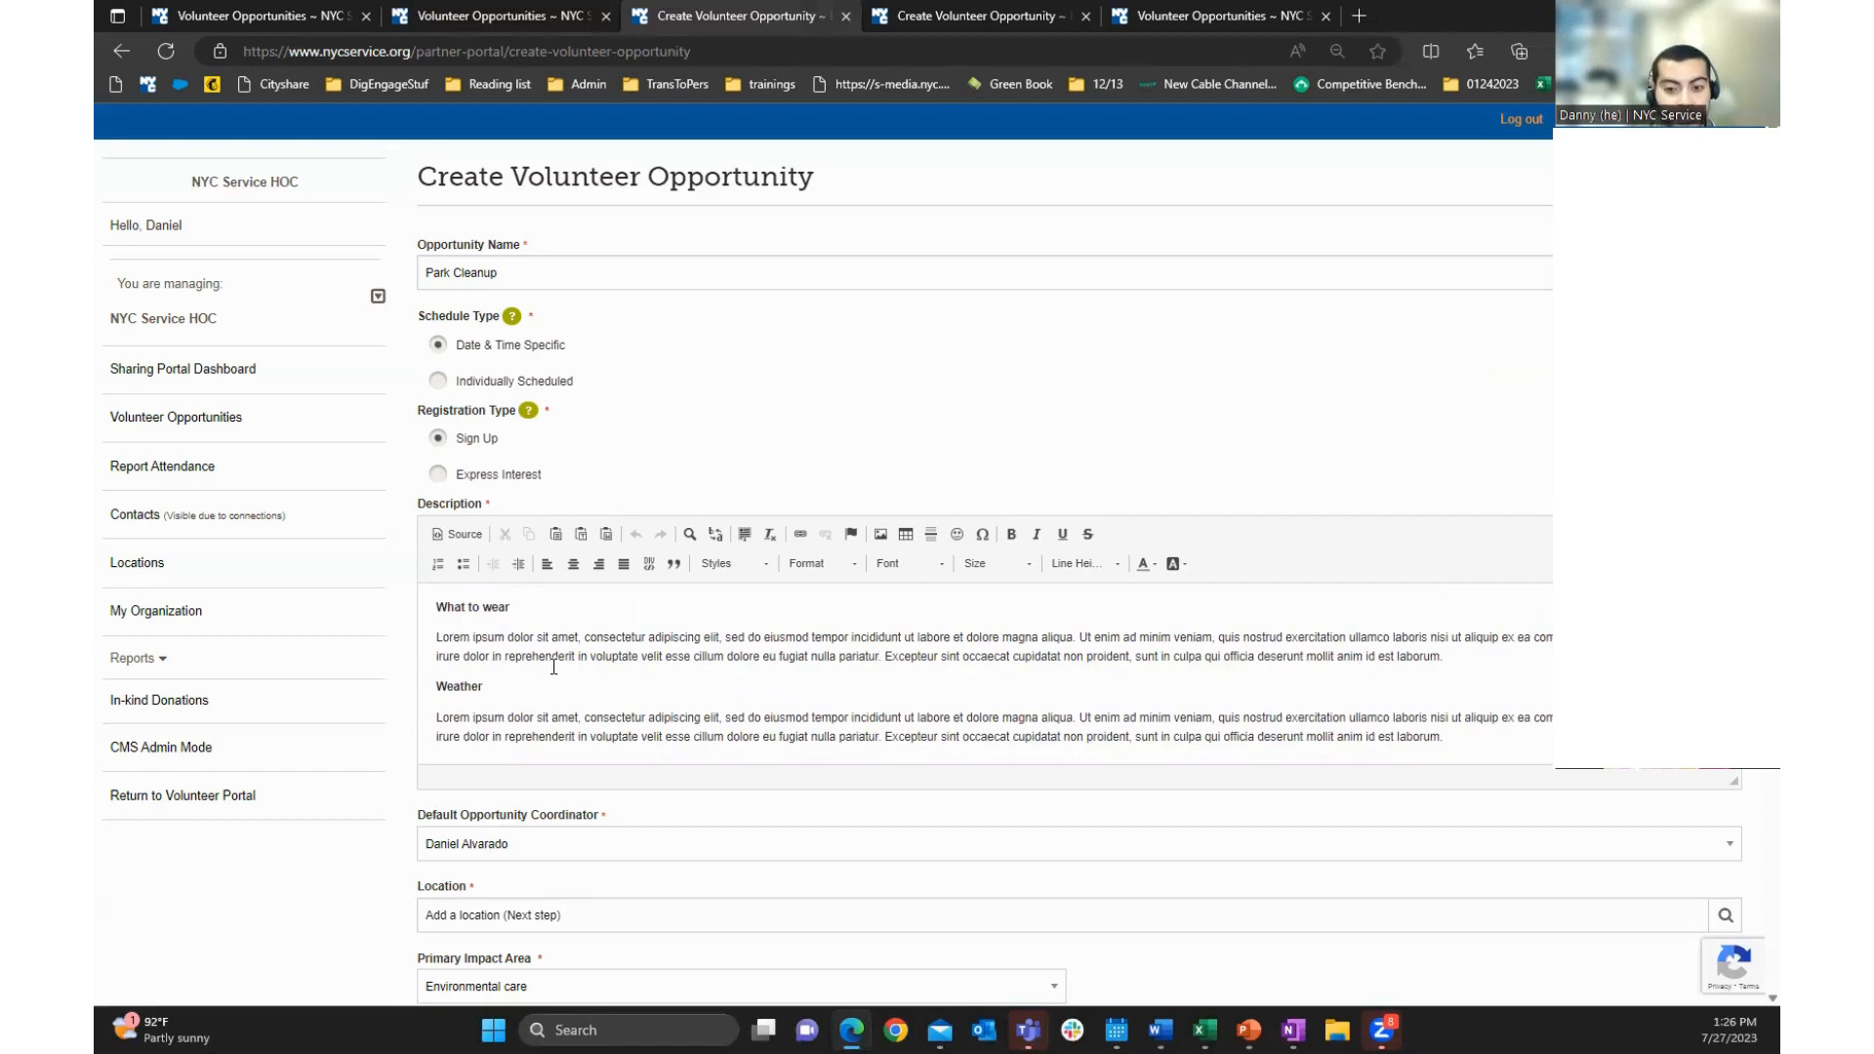
drag(1355, 722, 399, 524)
click(624, 673)
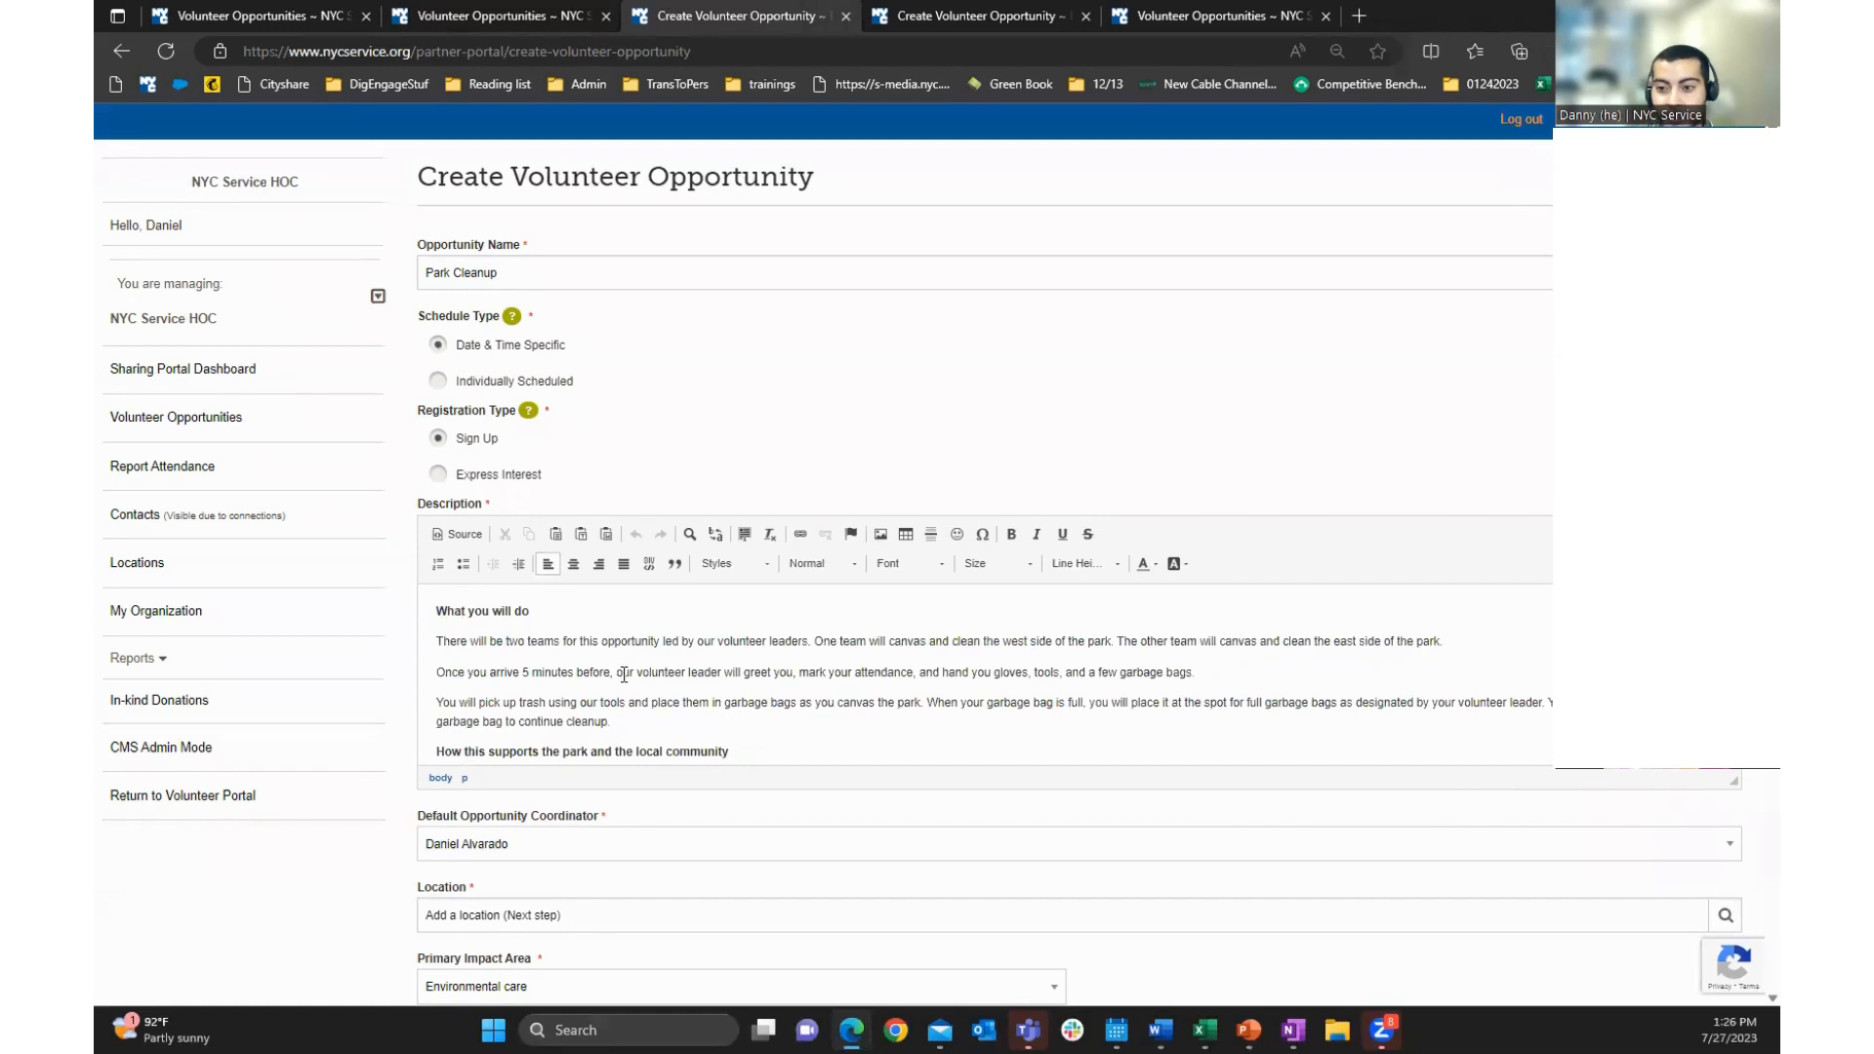
scroll(624, 674, down, 2)
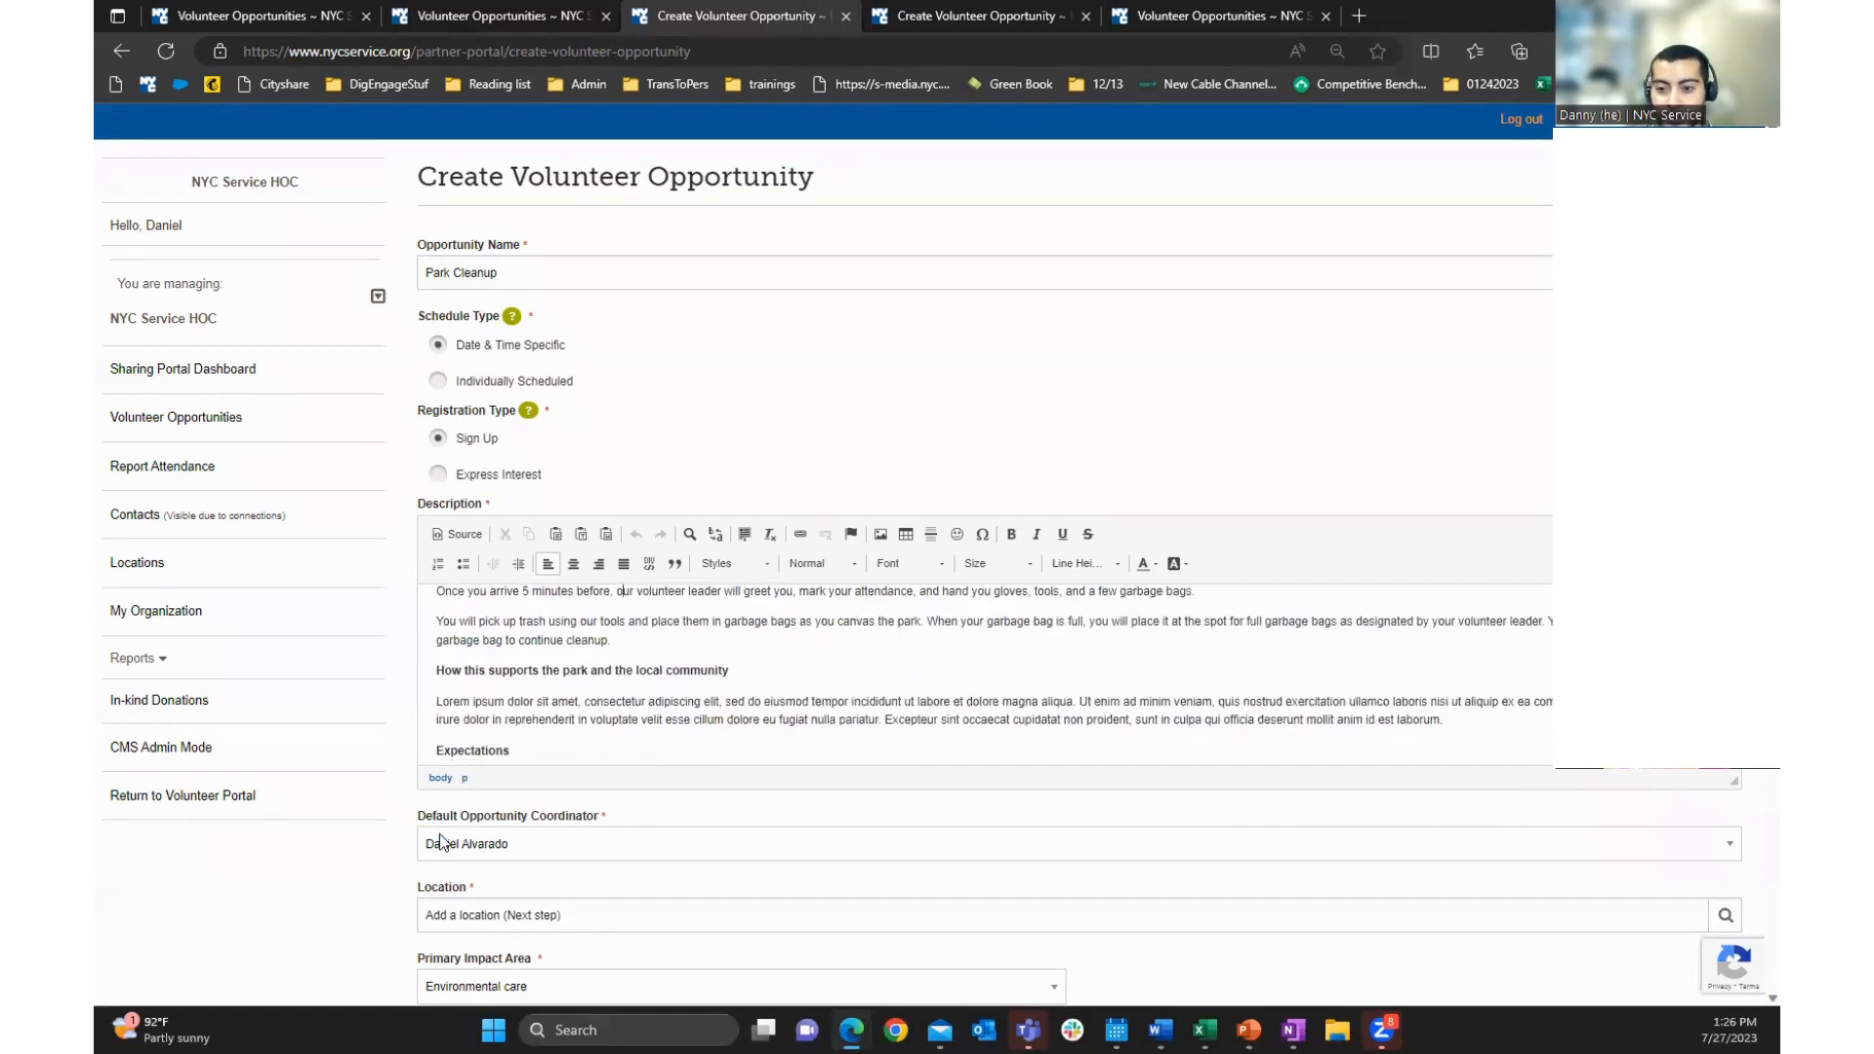
Change the default opportunity coordinator to the second listed contact and set the location to Fort Greene Park
scroll(439, 834, down, 2)
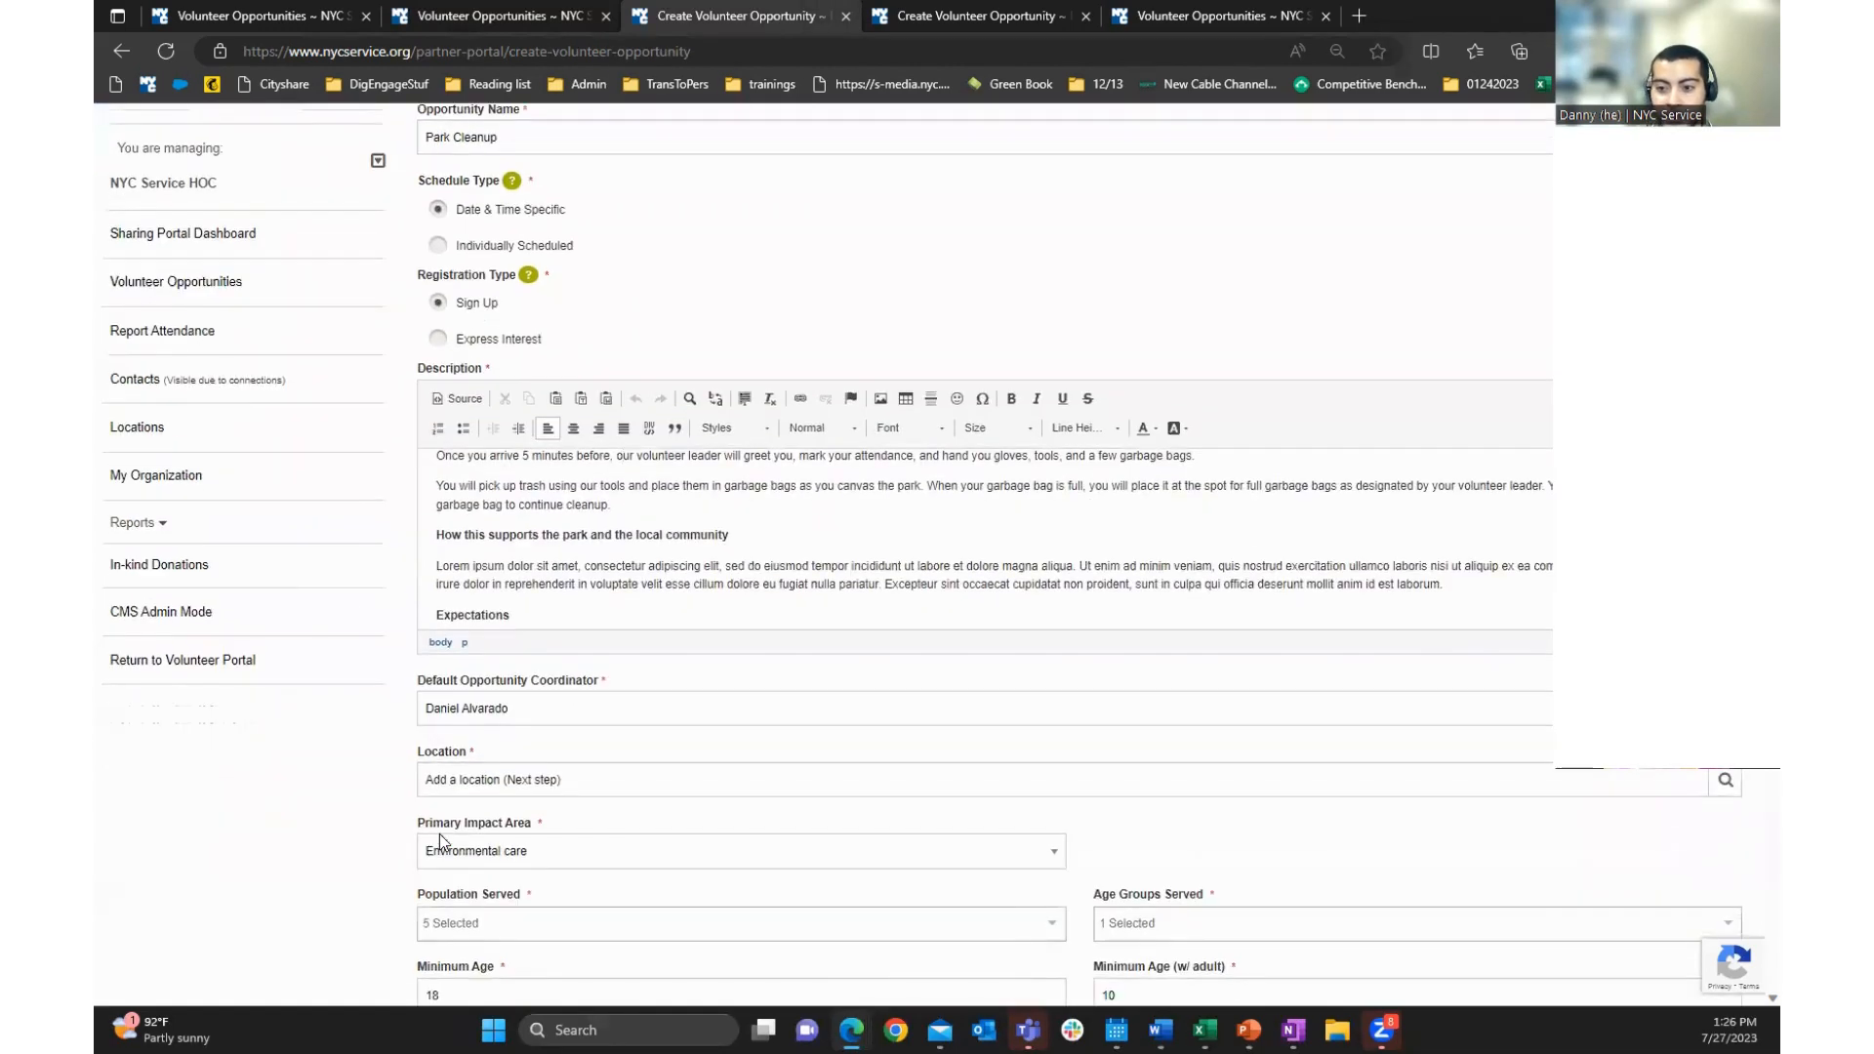
click(502, 713)
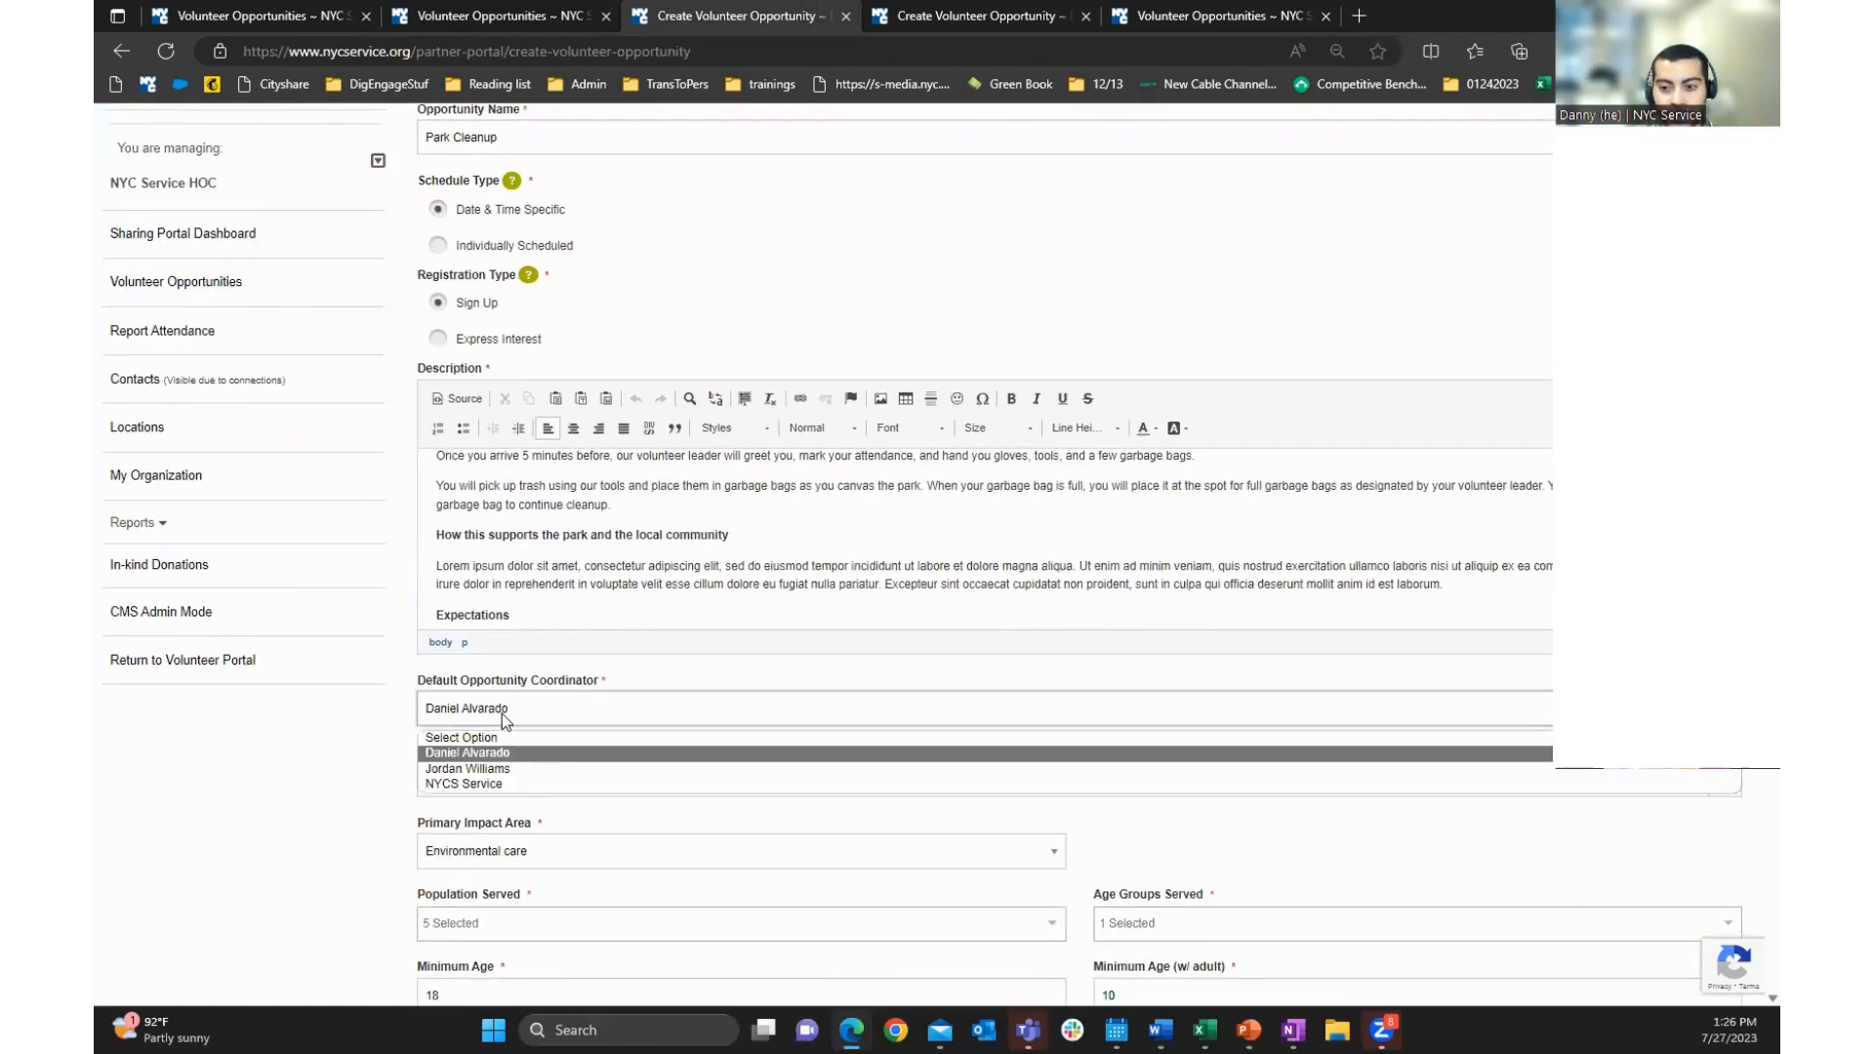
click(500, 769)
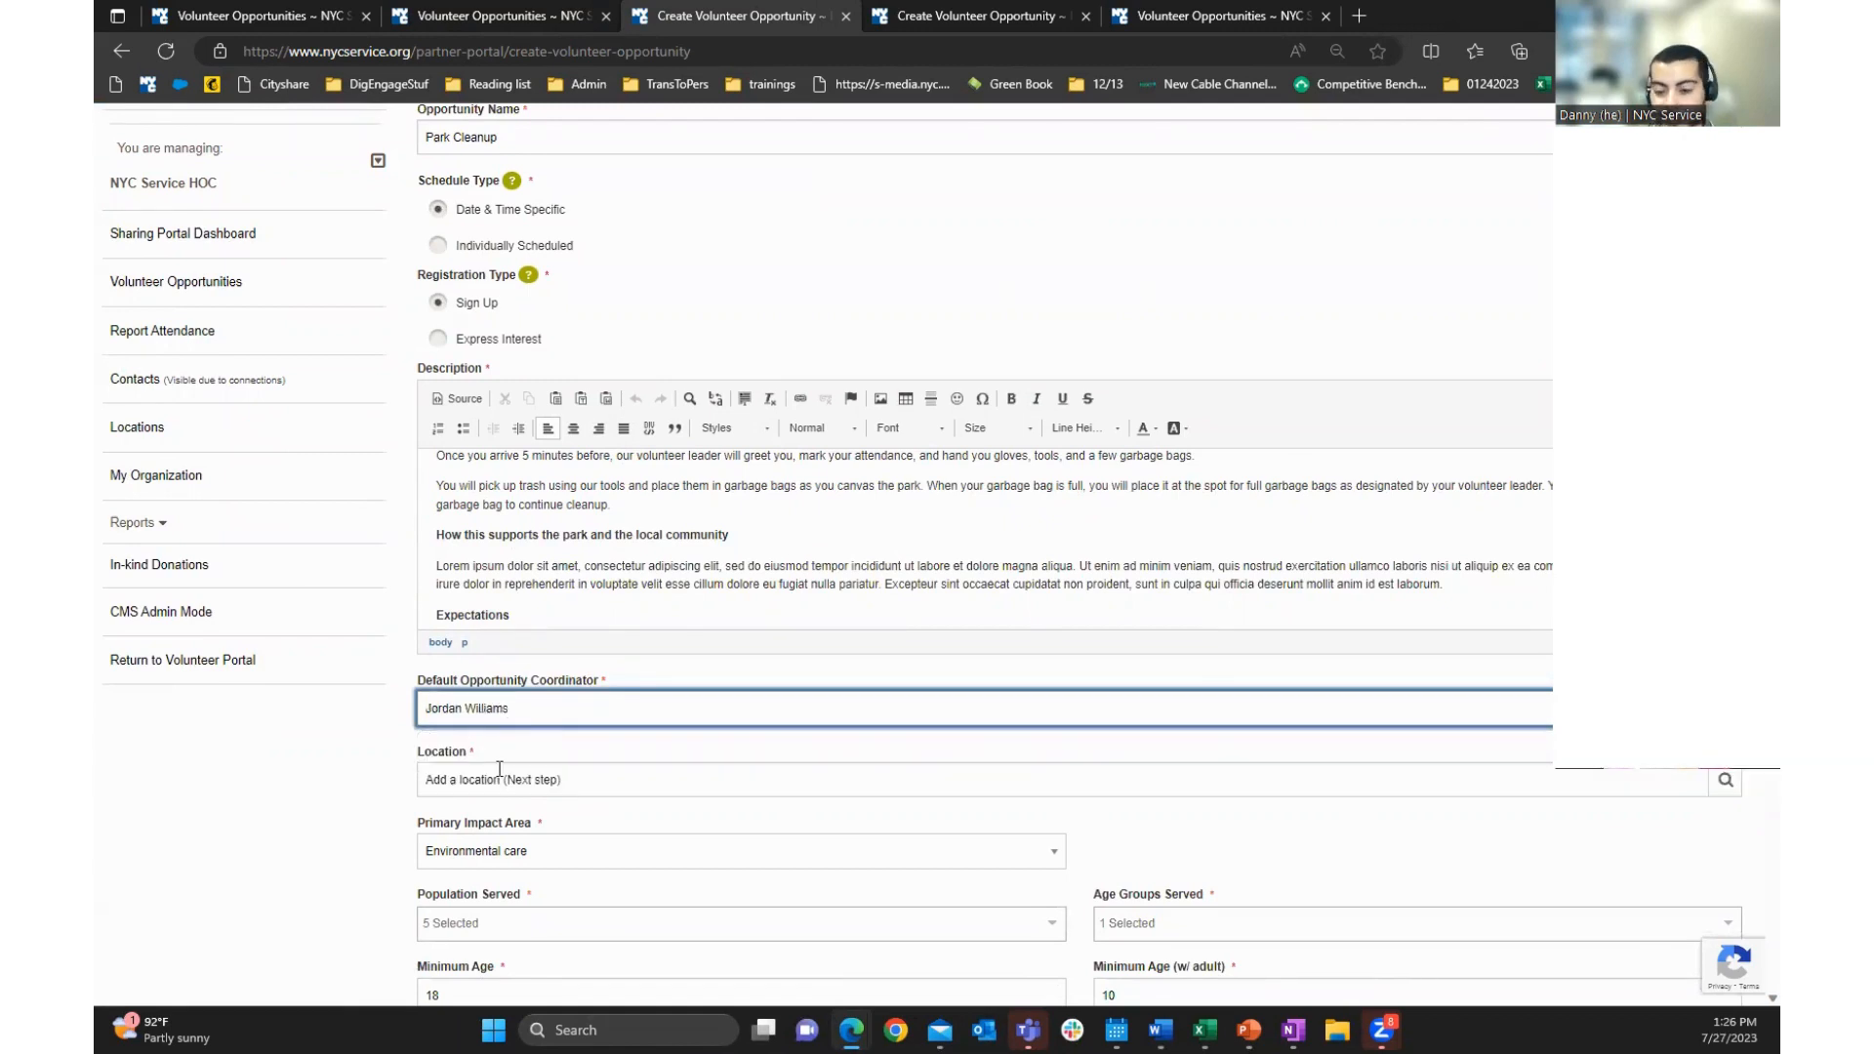
scroll(494, 761, down, 2)
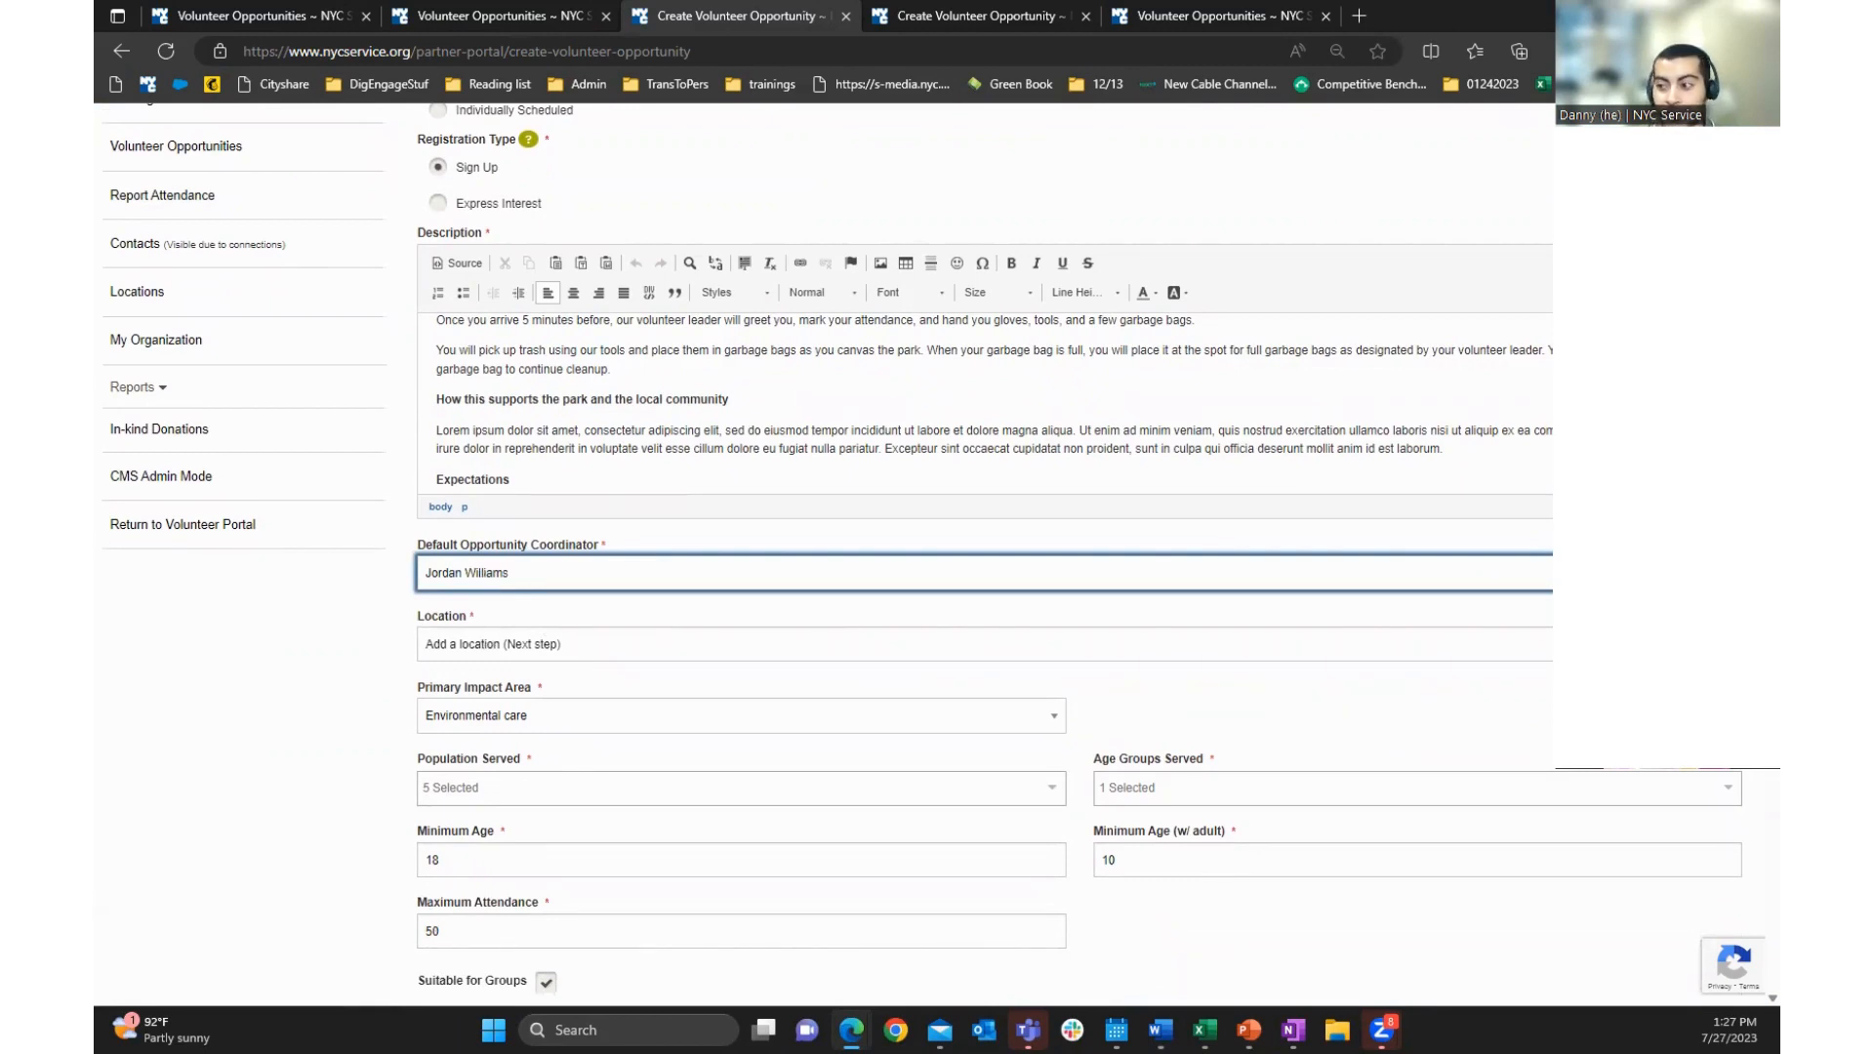
click(1726, 644)
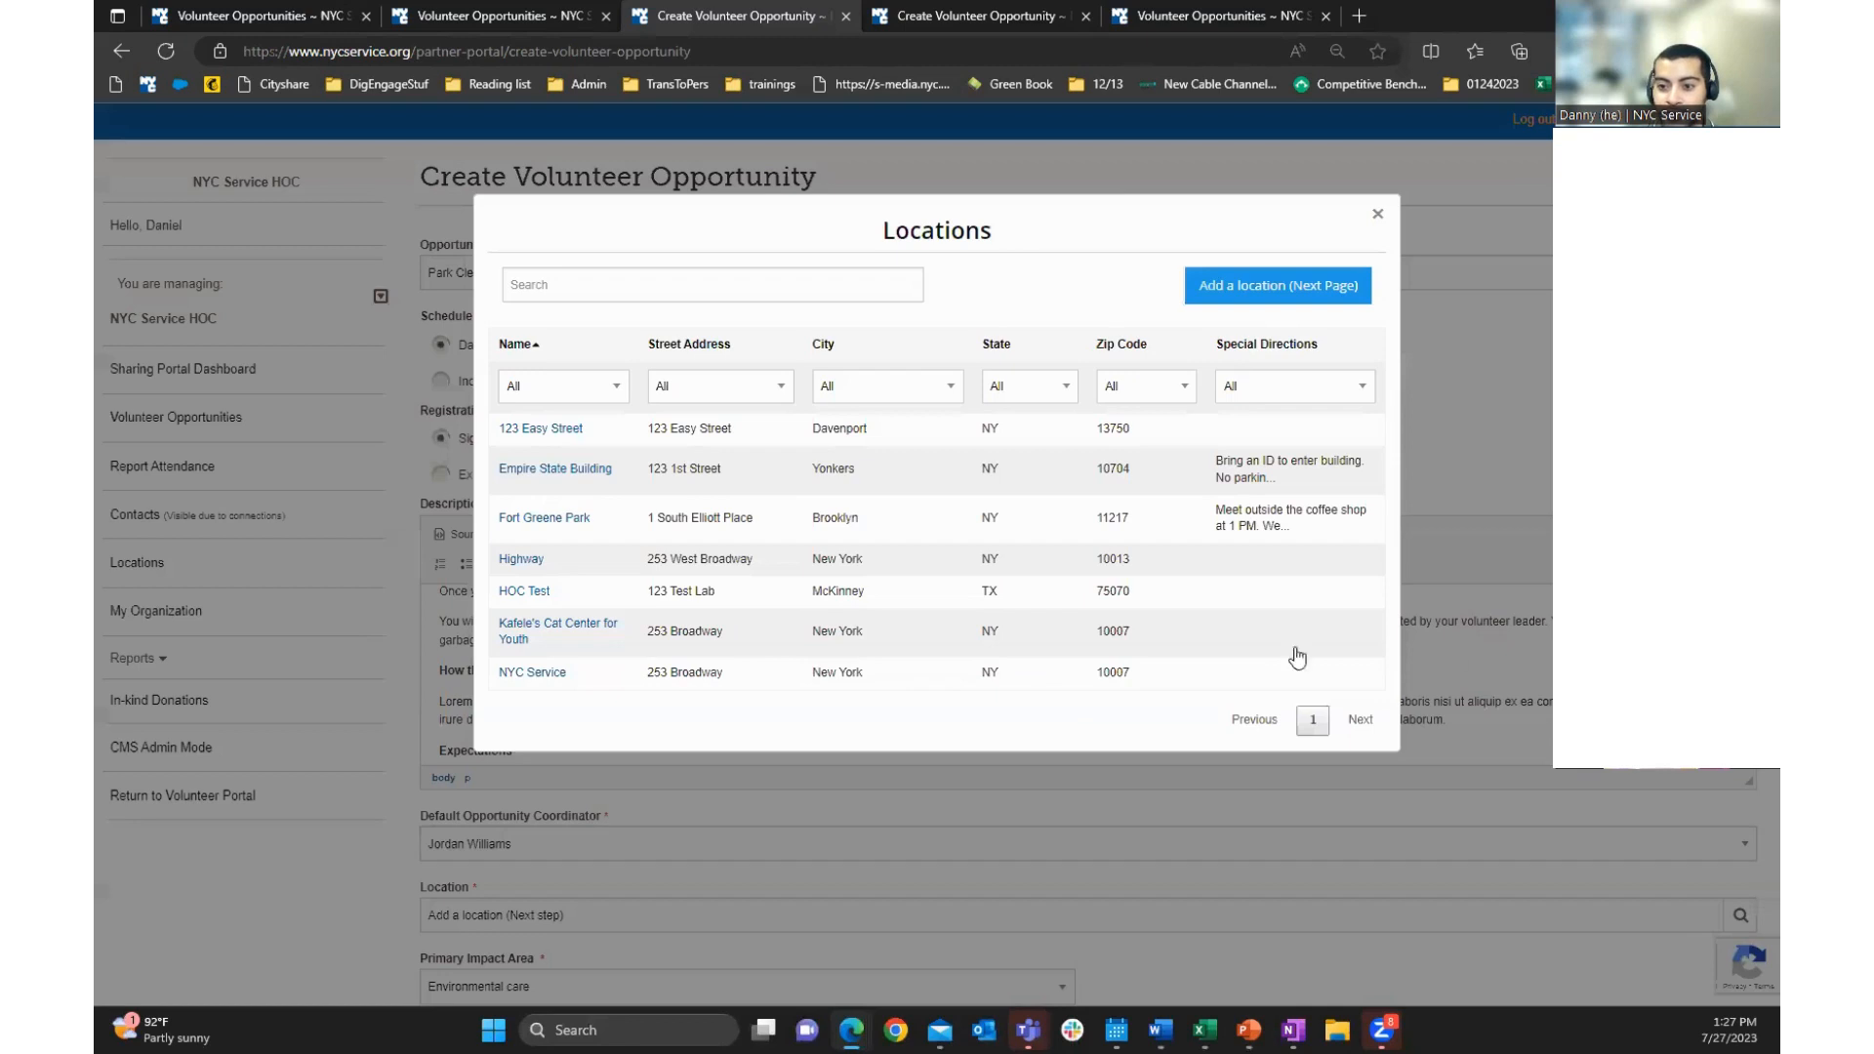
click(543, 520)
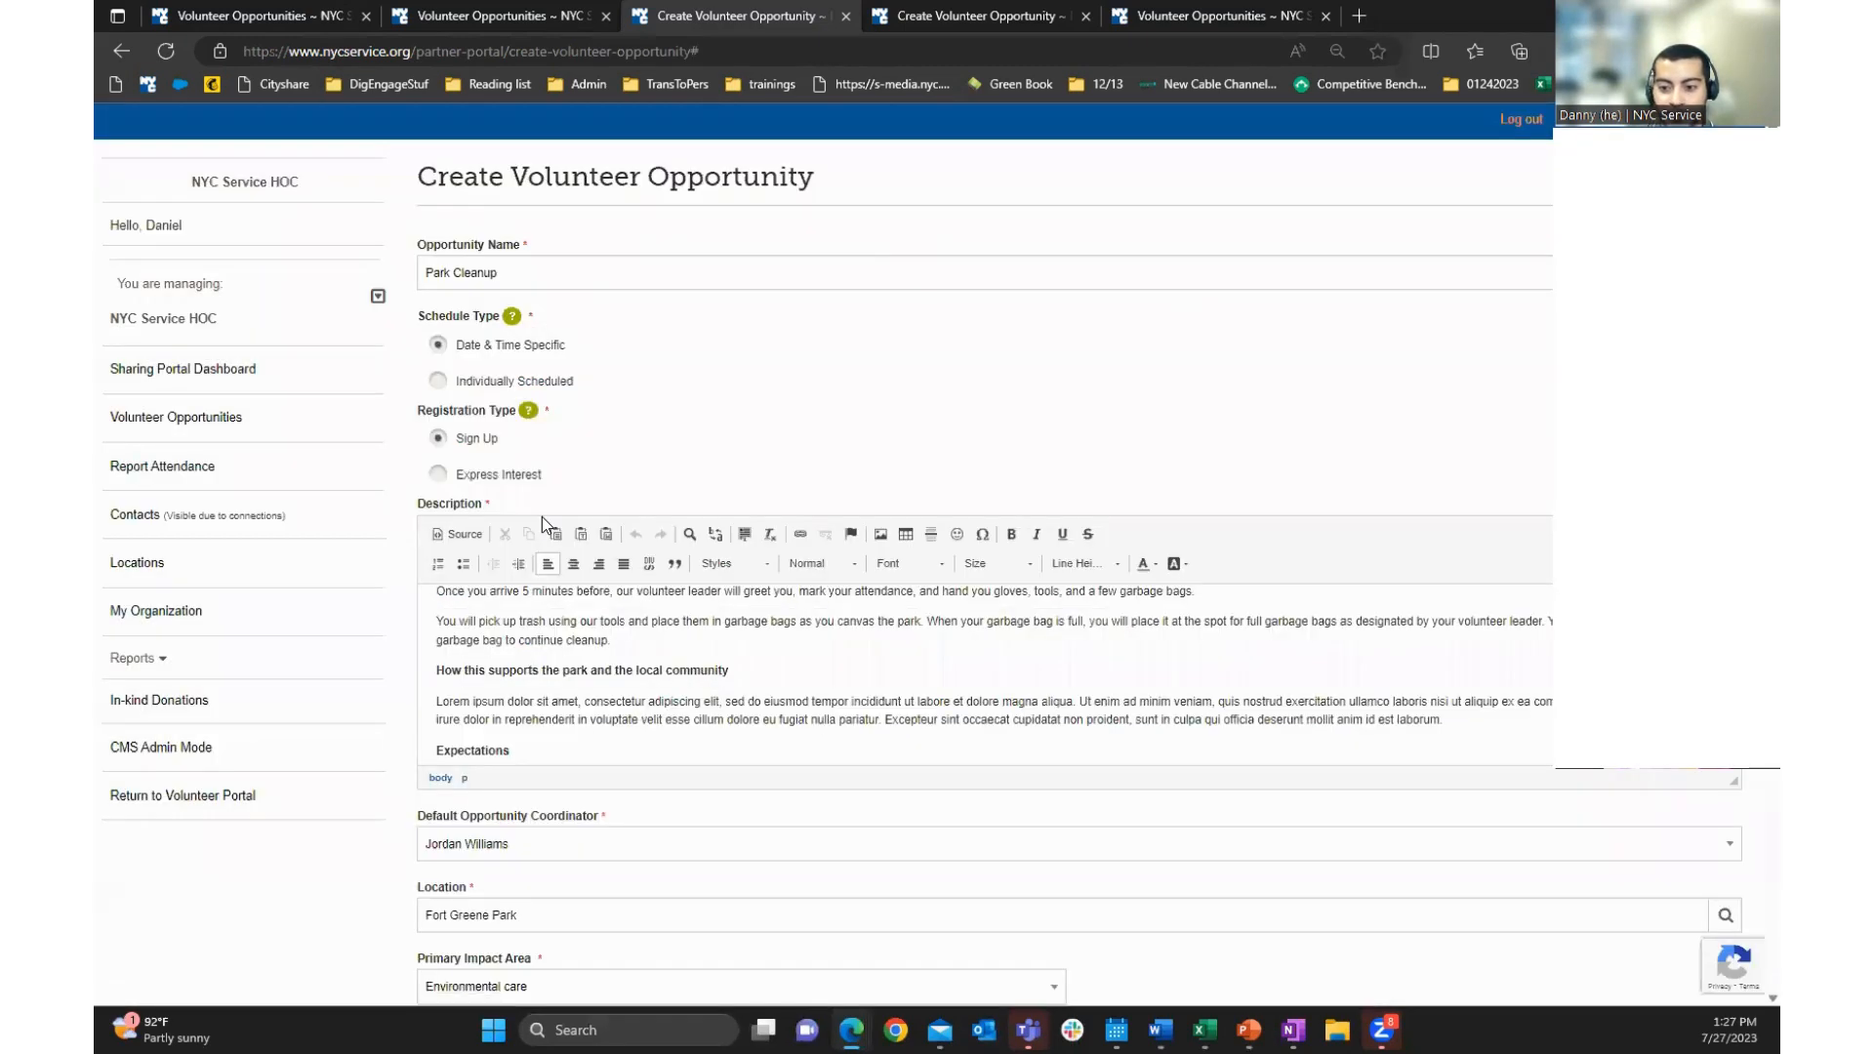
Select Environmental care as the Park Cleanup opportunity's primary impact area
scroll(841, 725, down, 1)
scroll(842, 726, down, 2)
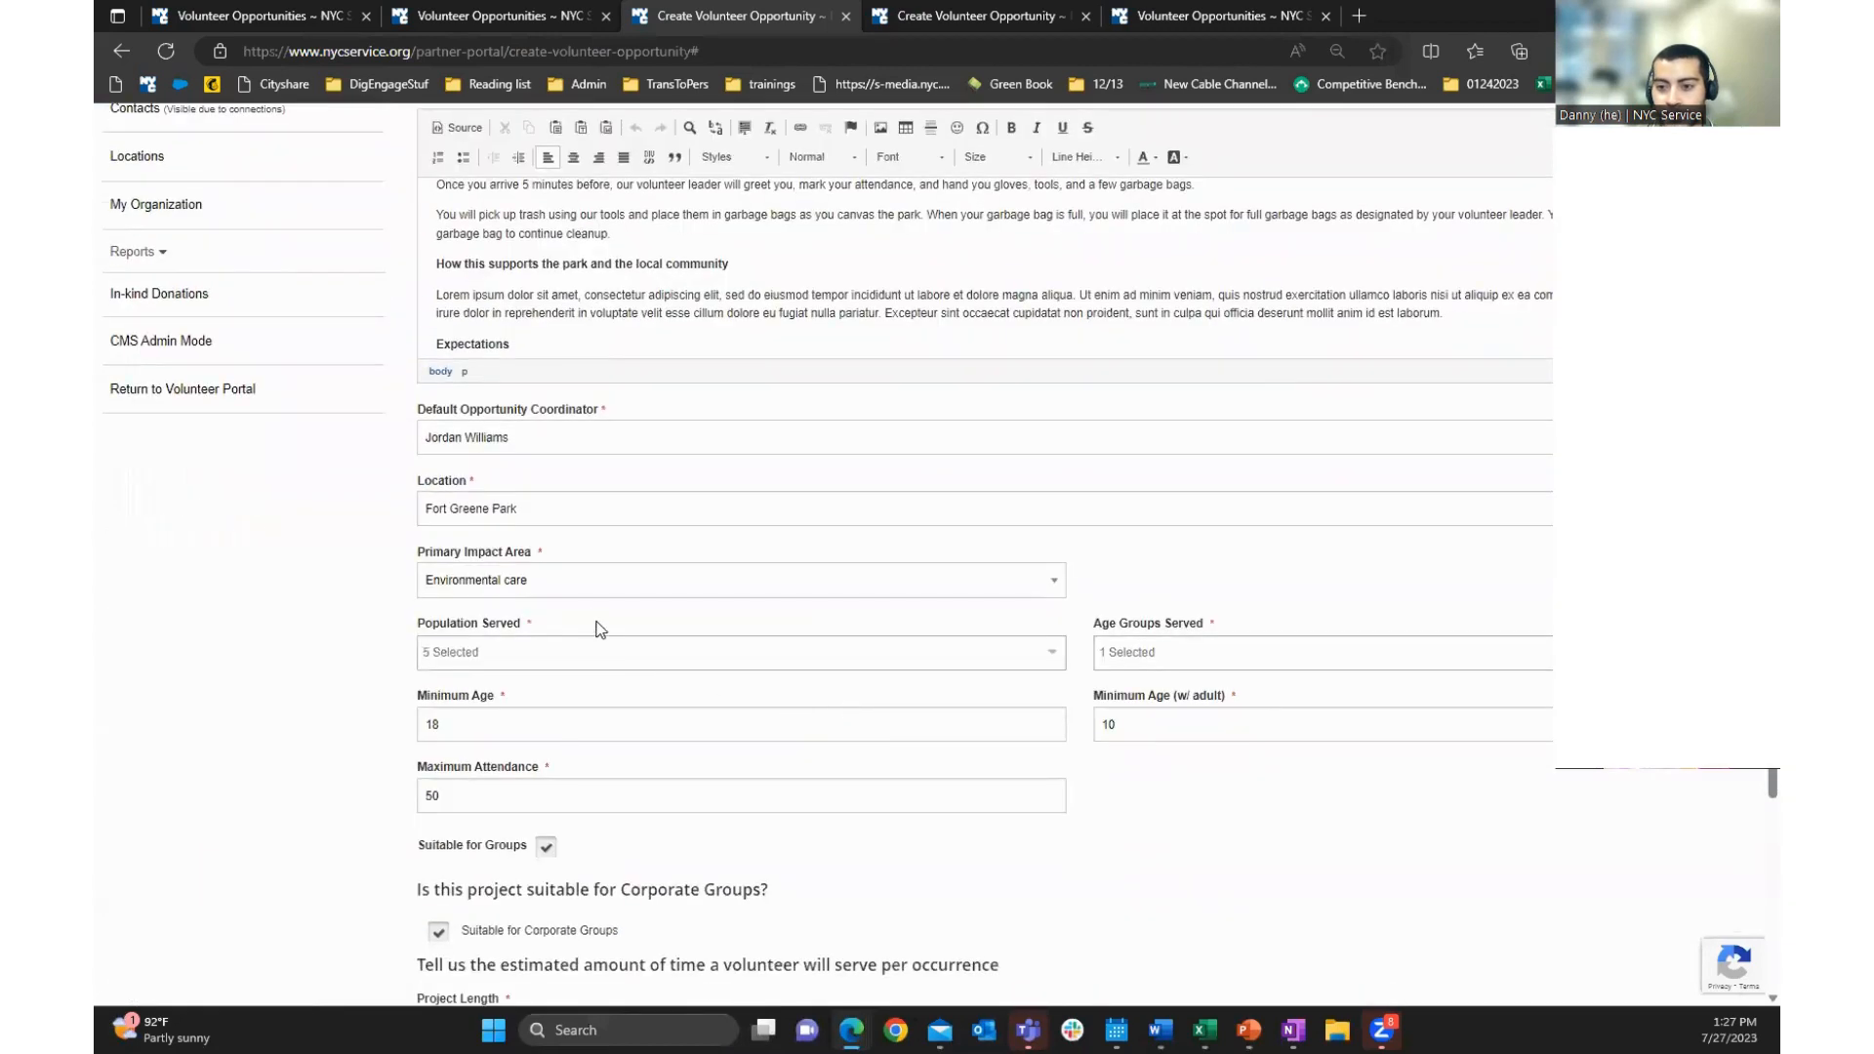
click(705, 581)
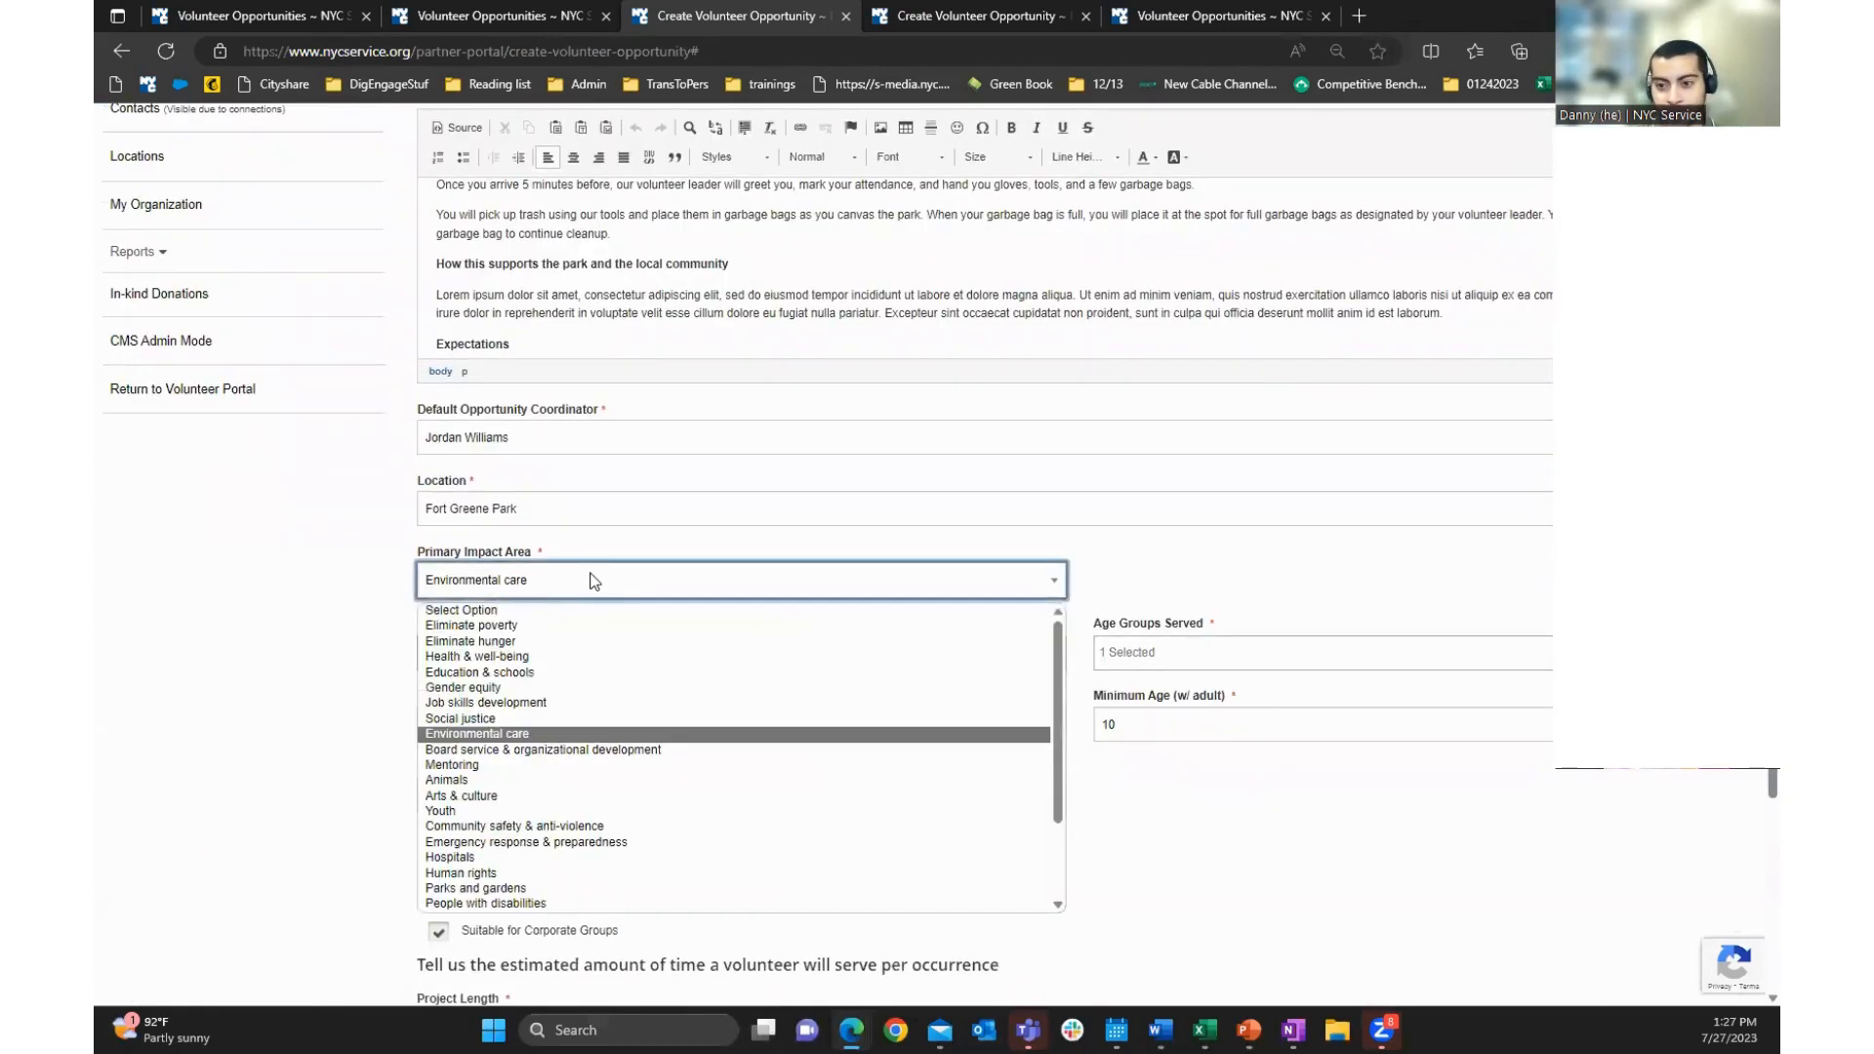
click(509, 739)
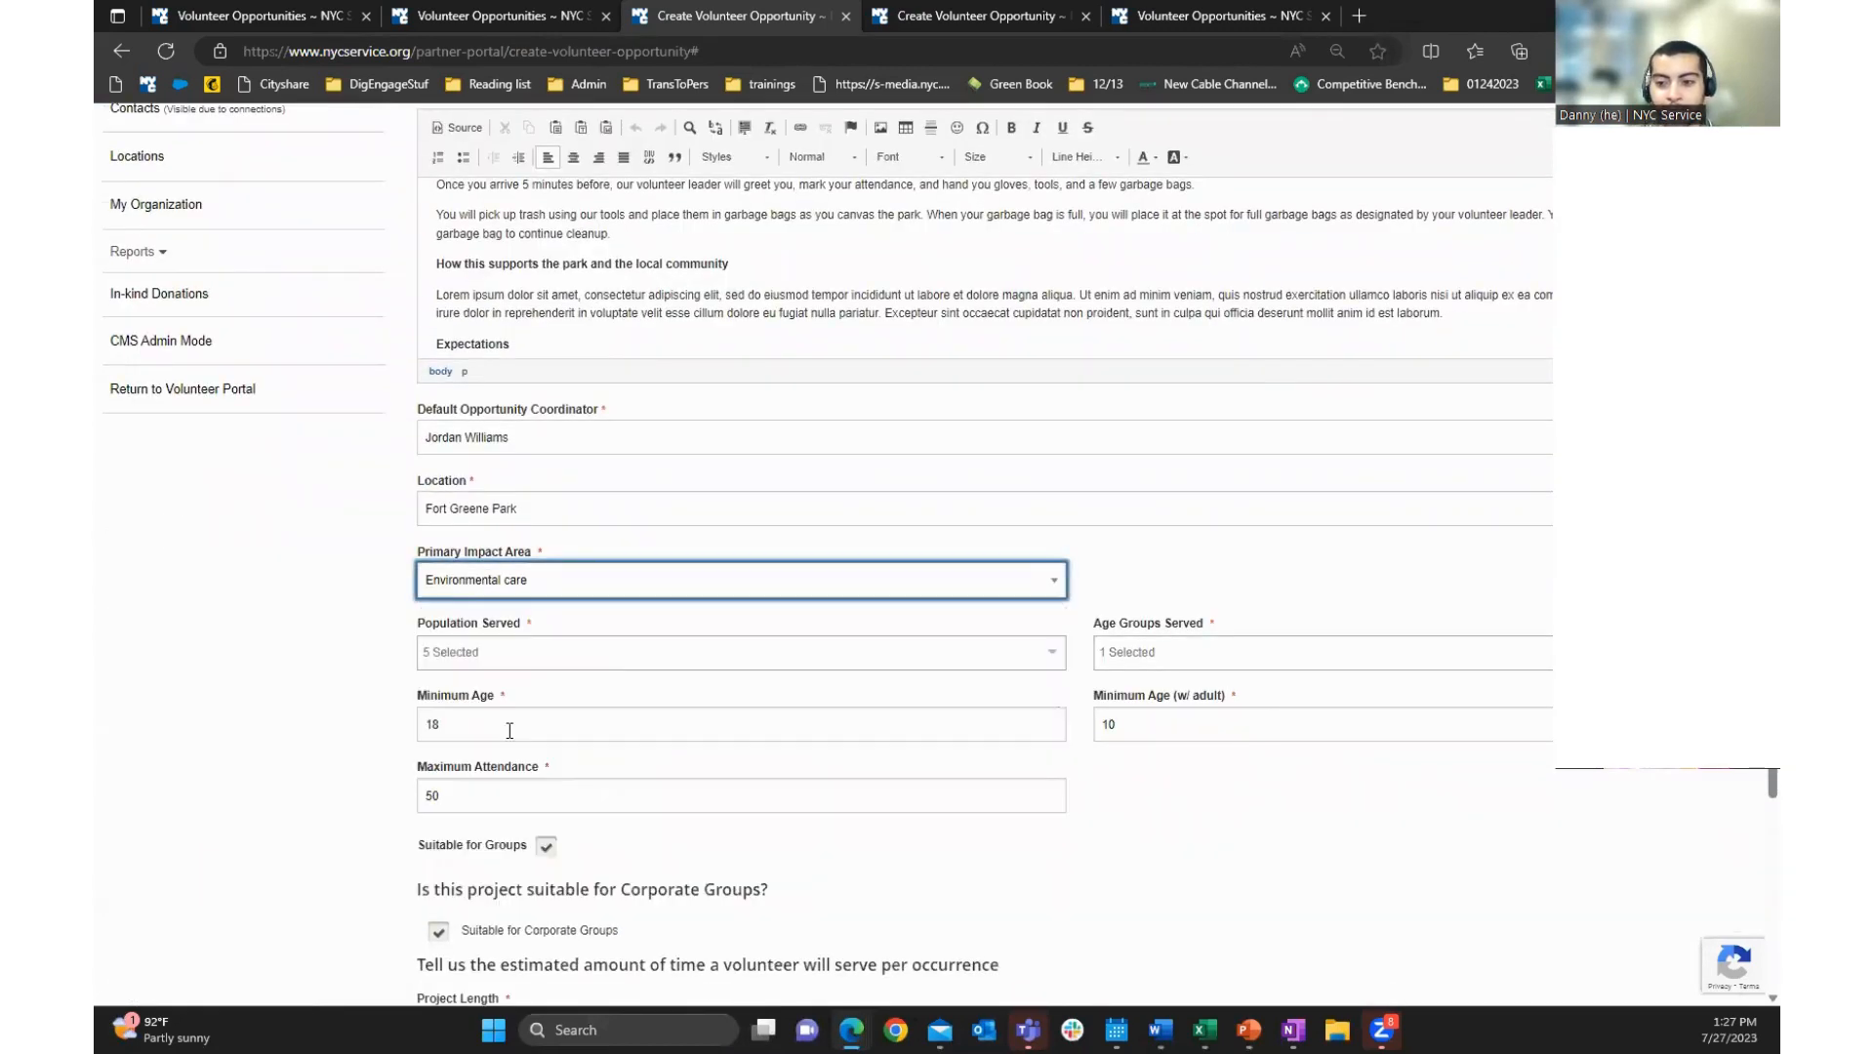
Review the population served and age group choices, the minimum ages, the maximum attendance and the group suitability settings
click(618, 659)
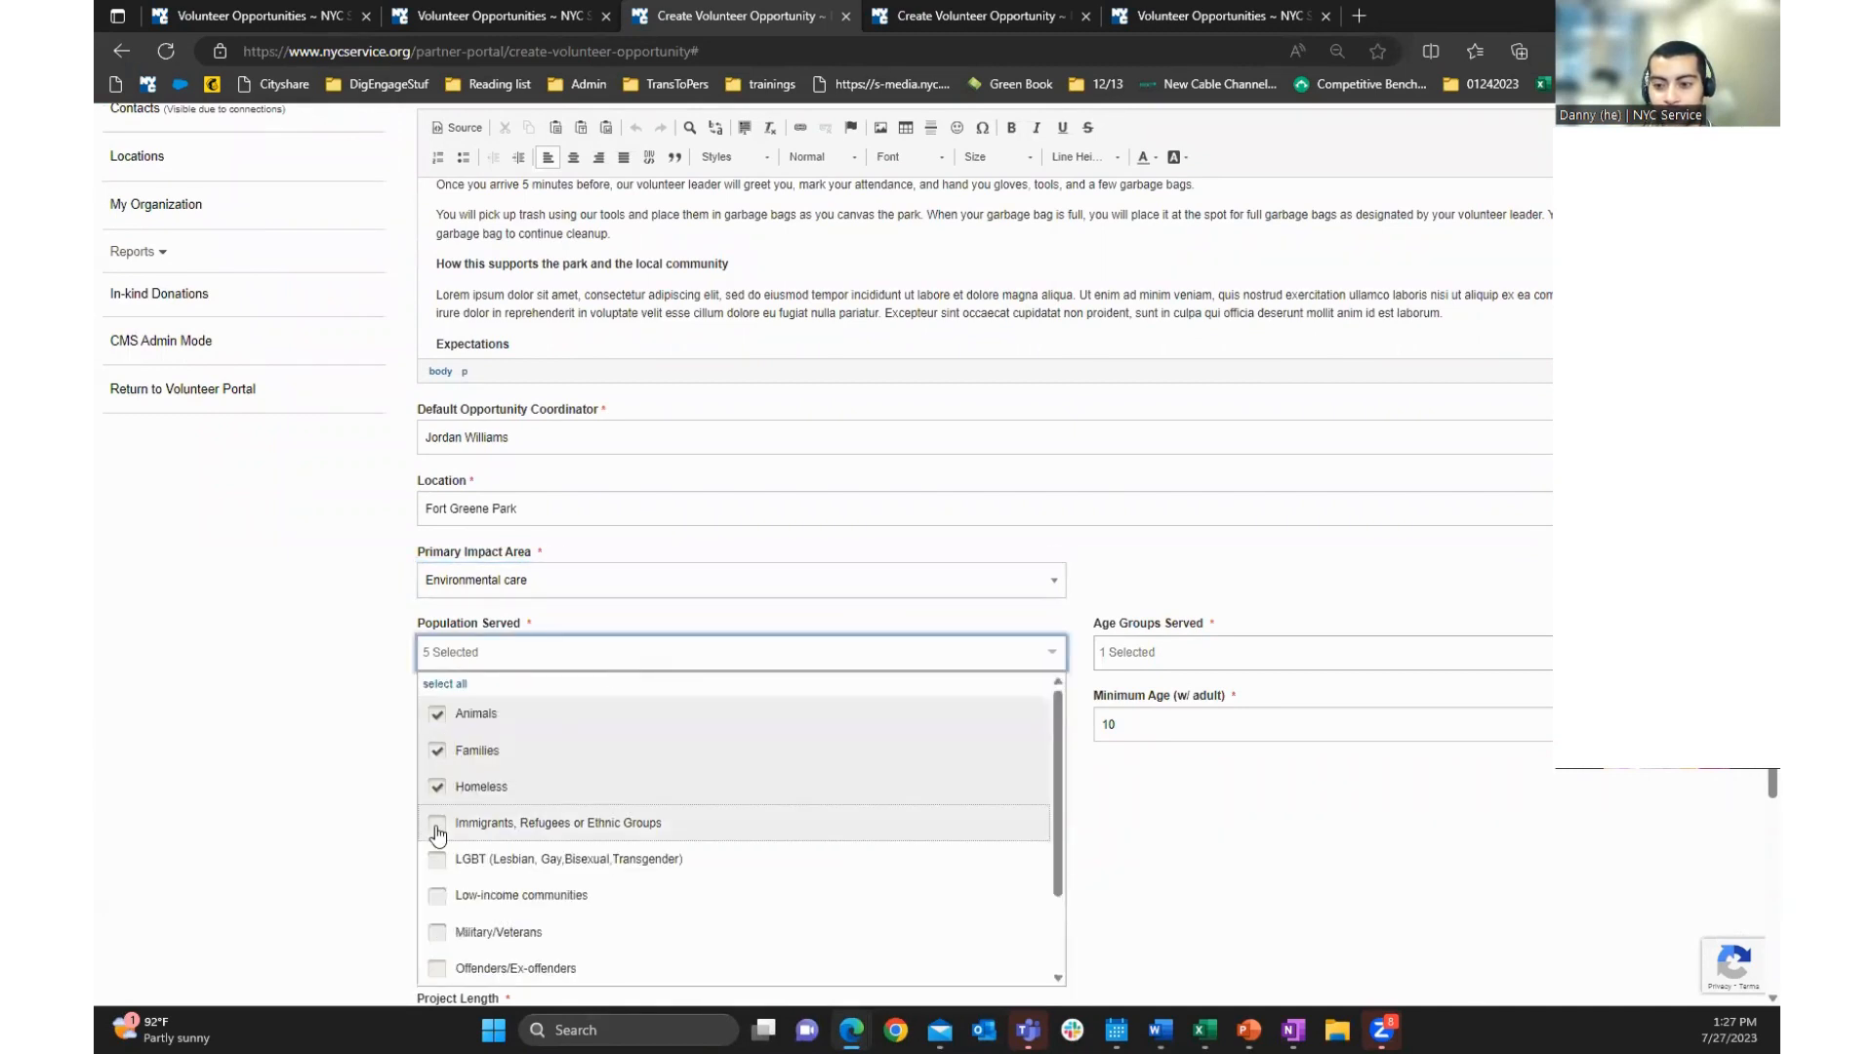
click(1155, 893)
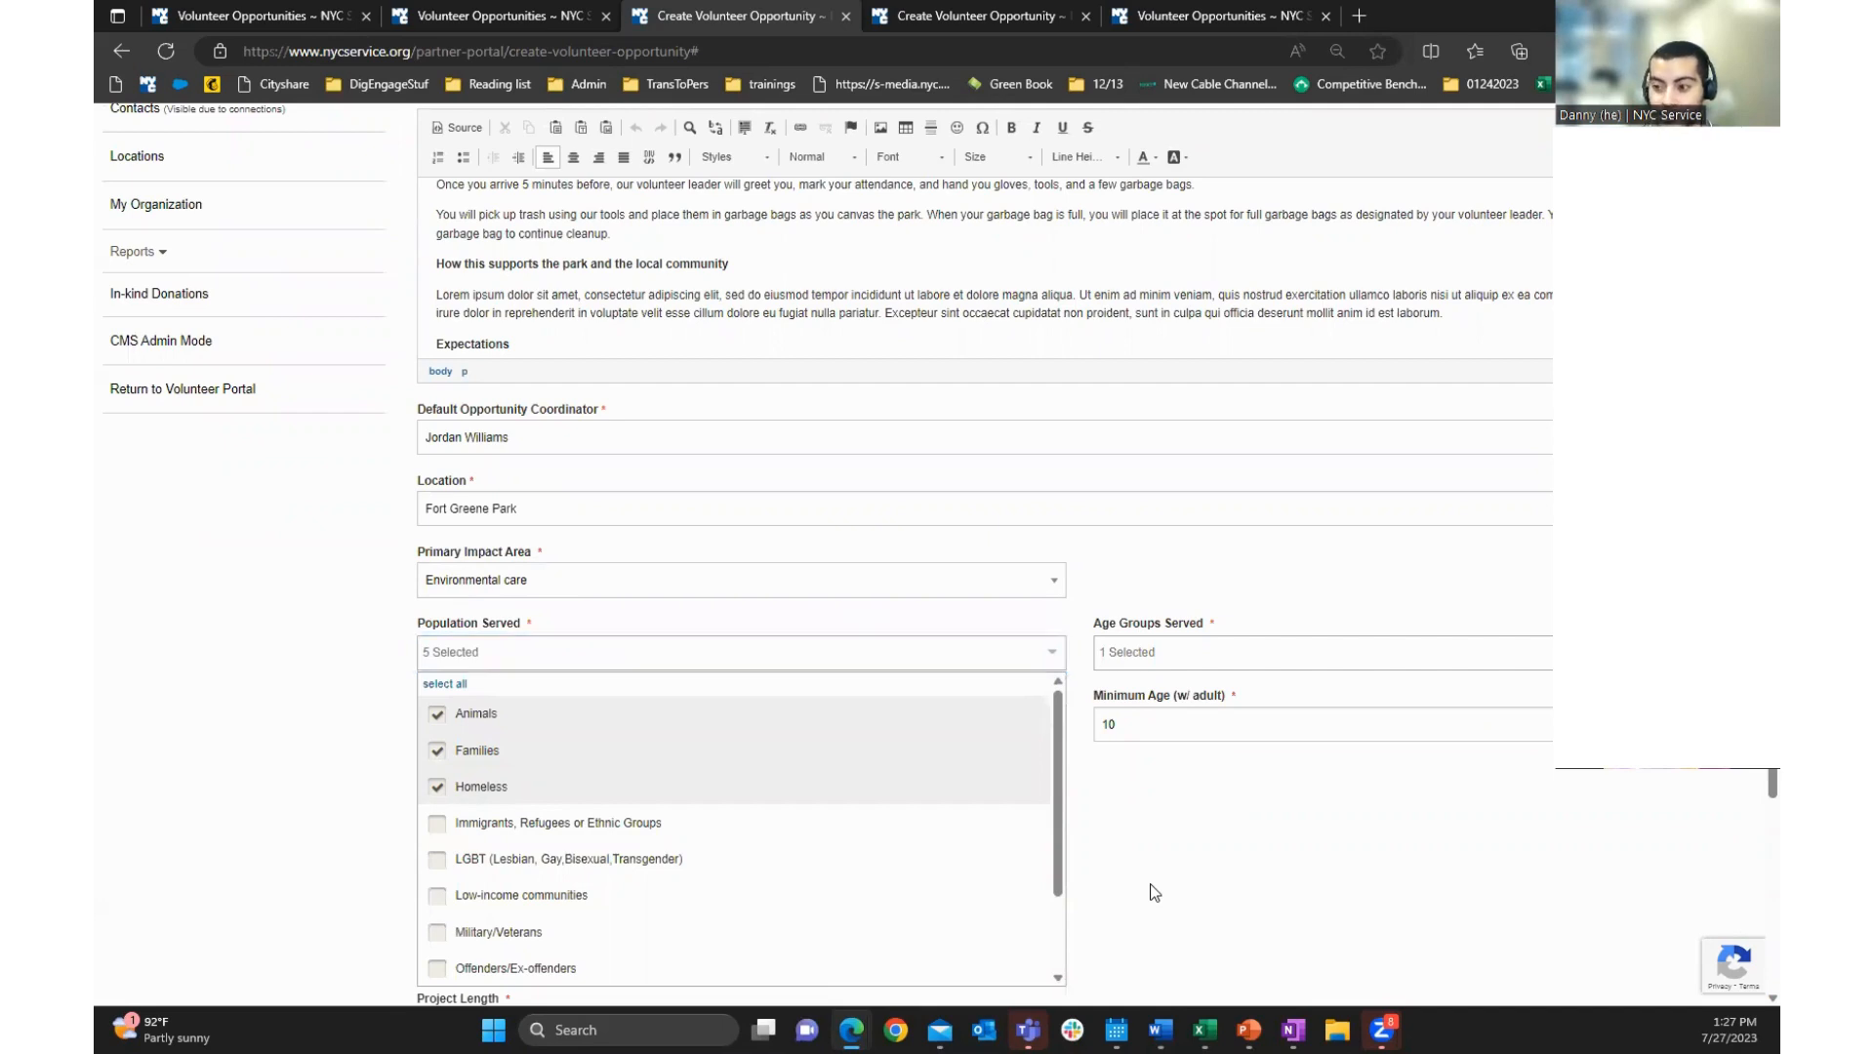
click(1155, 652)
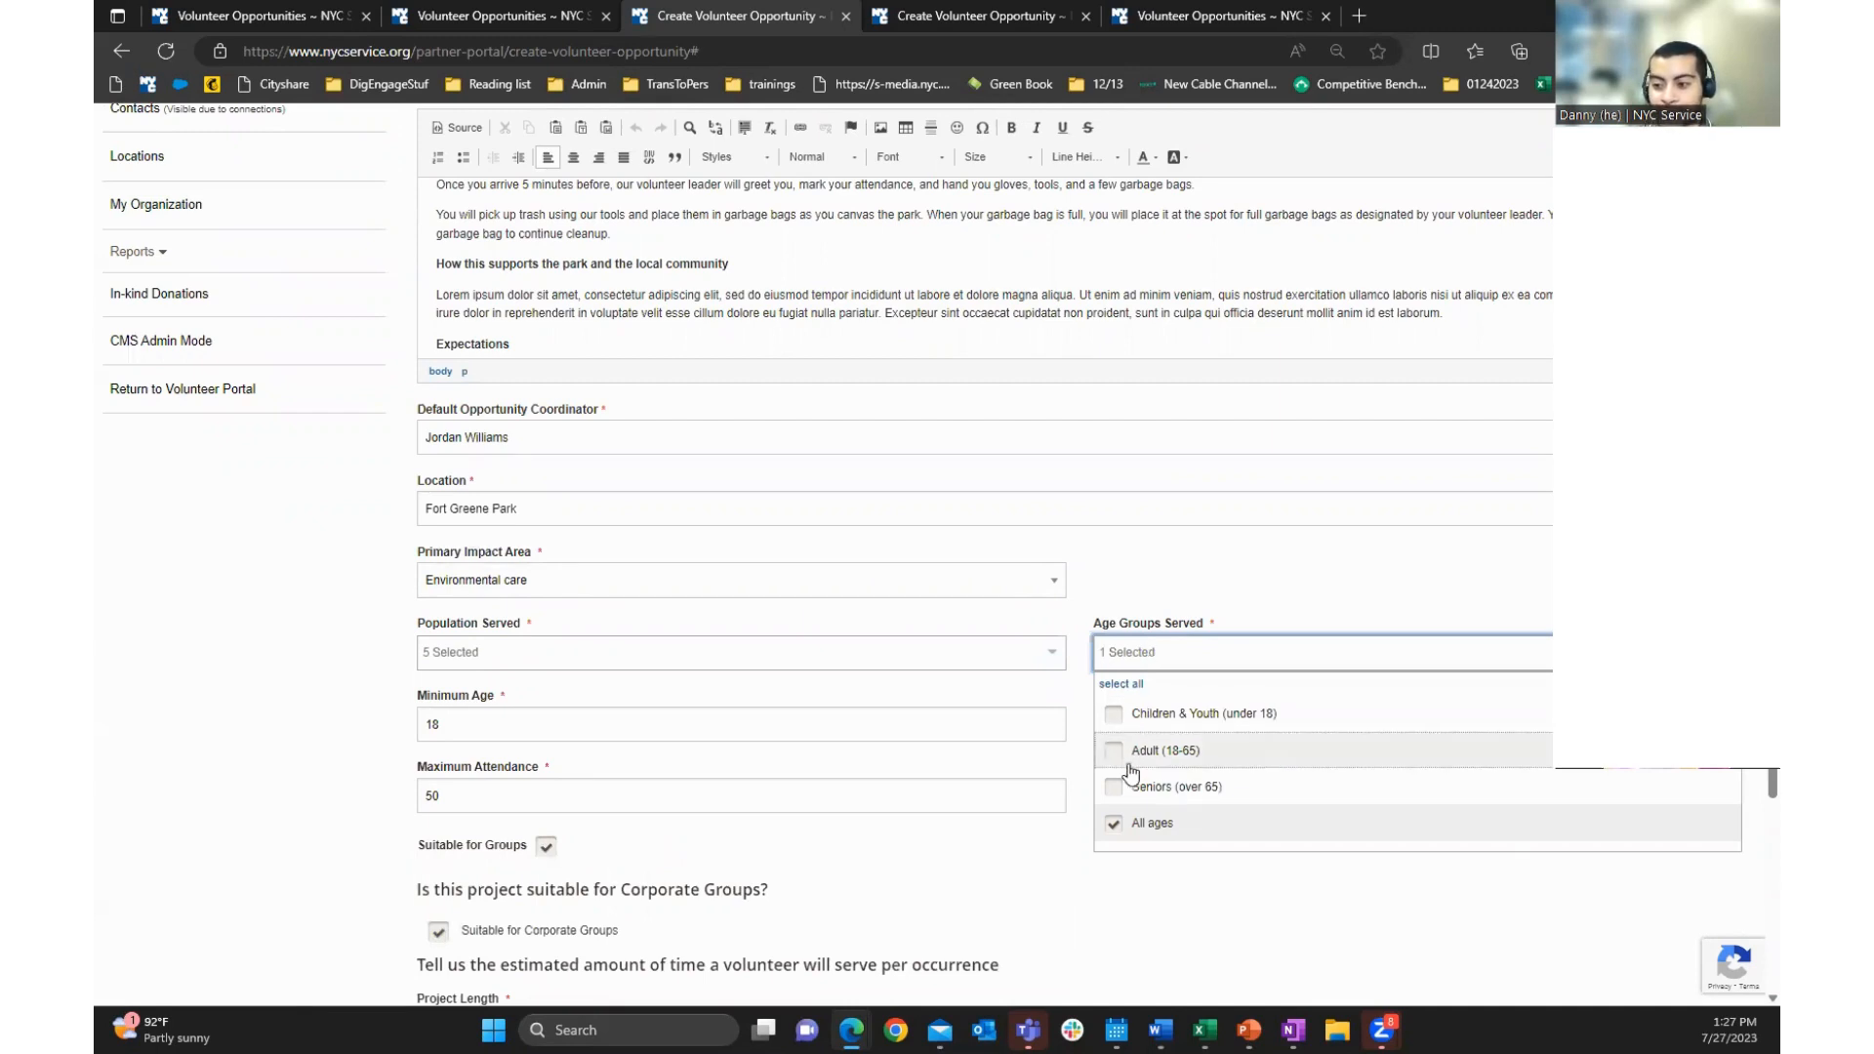
click(1016, 891)
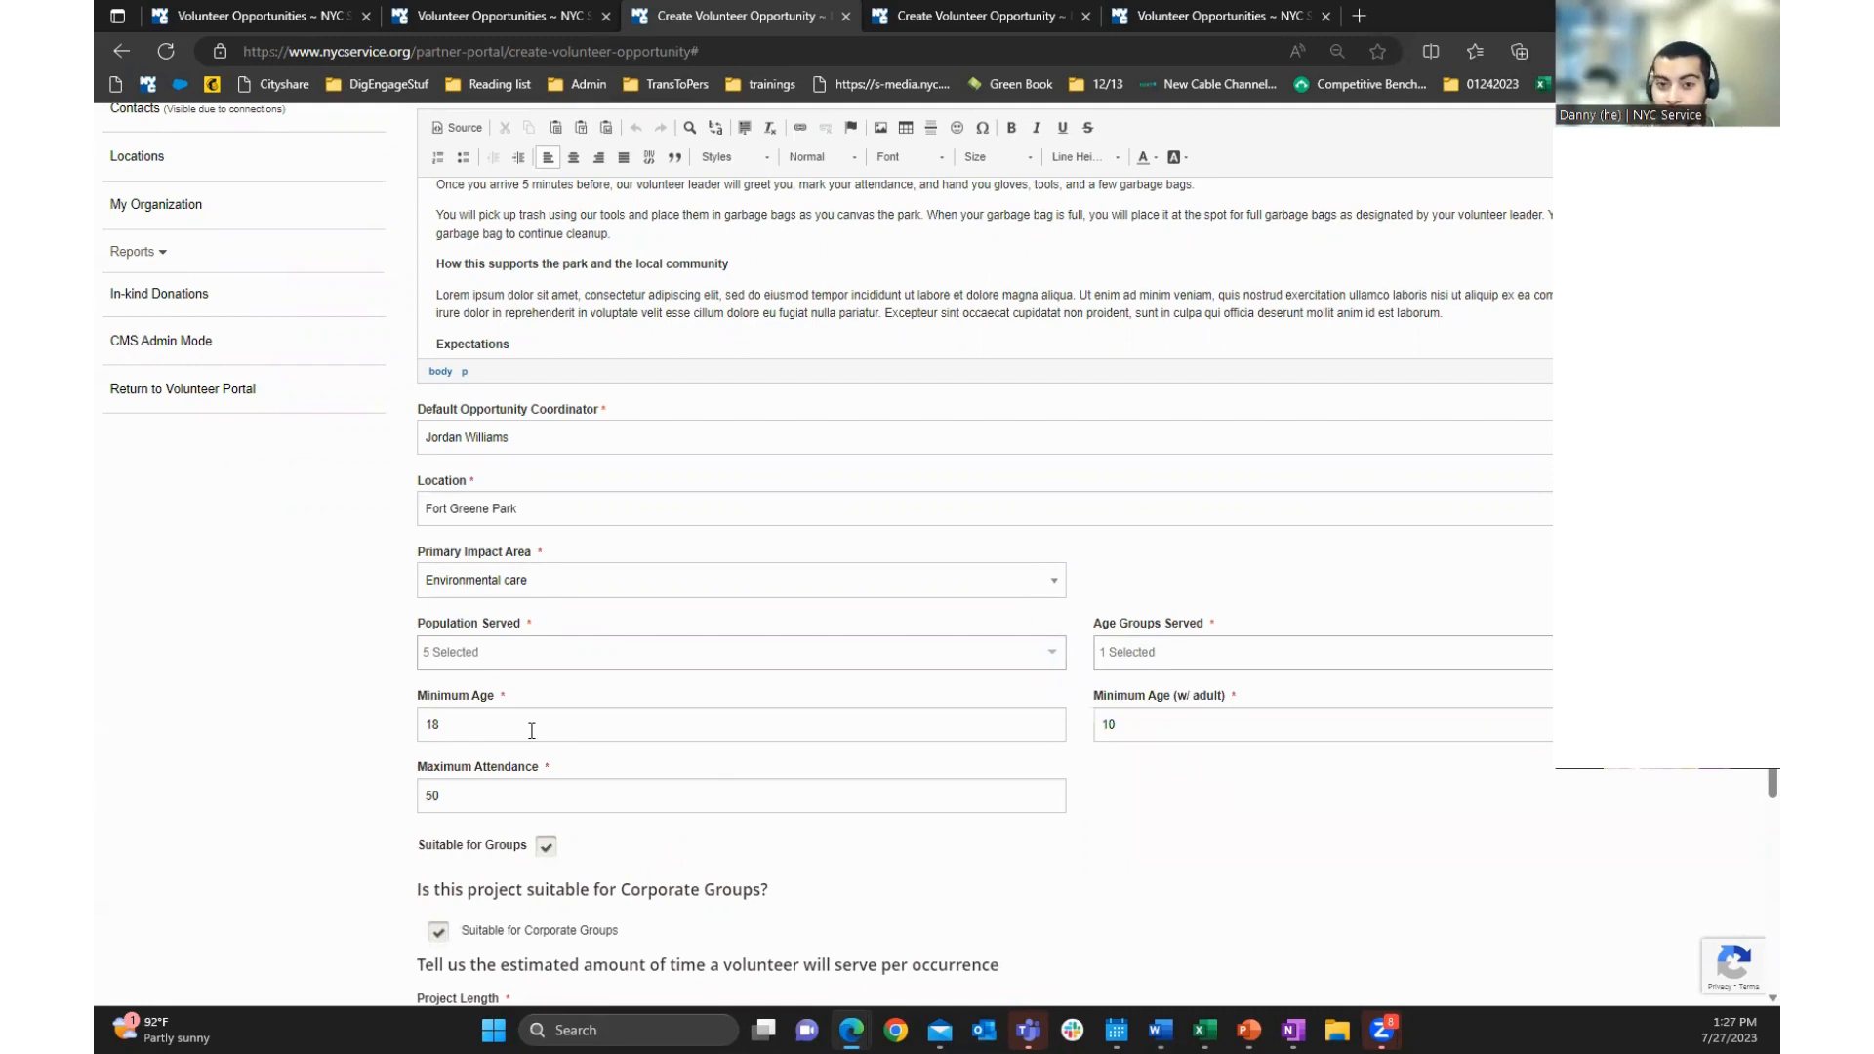
double_click(1214, 731)
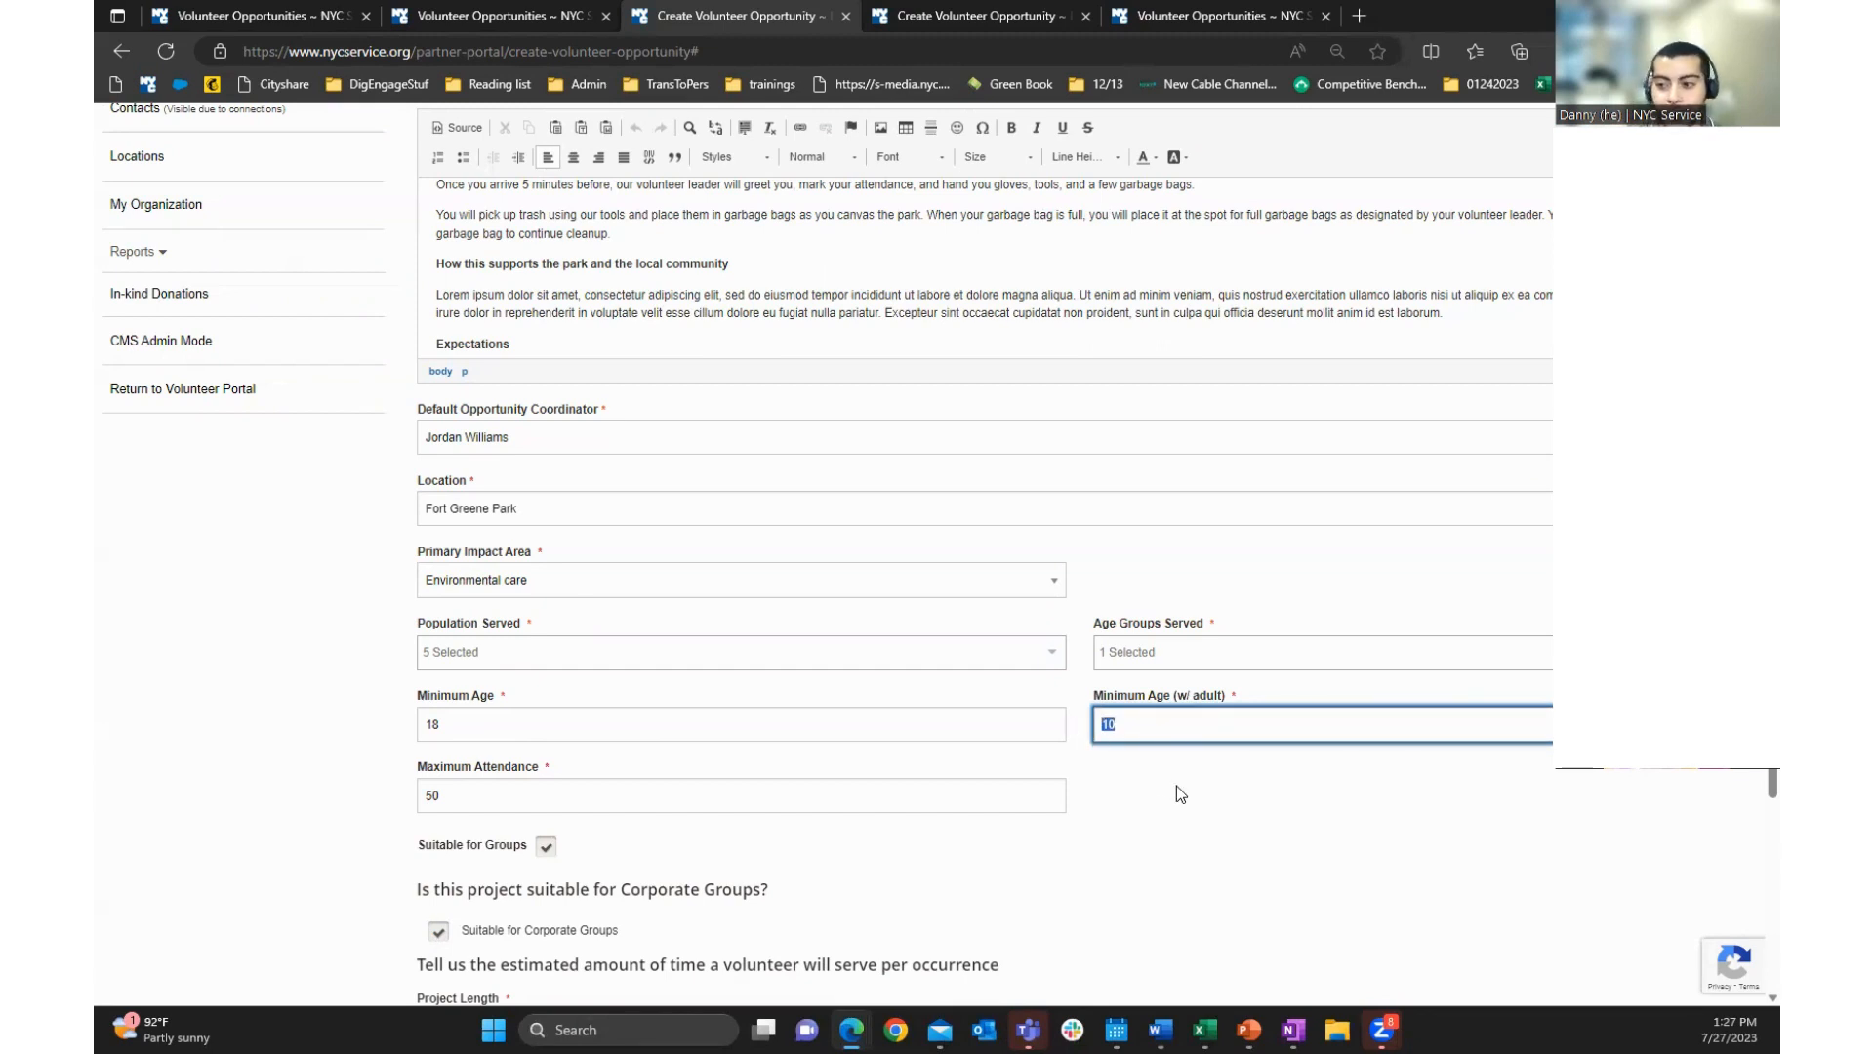
click(1162, 725)
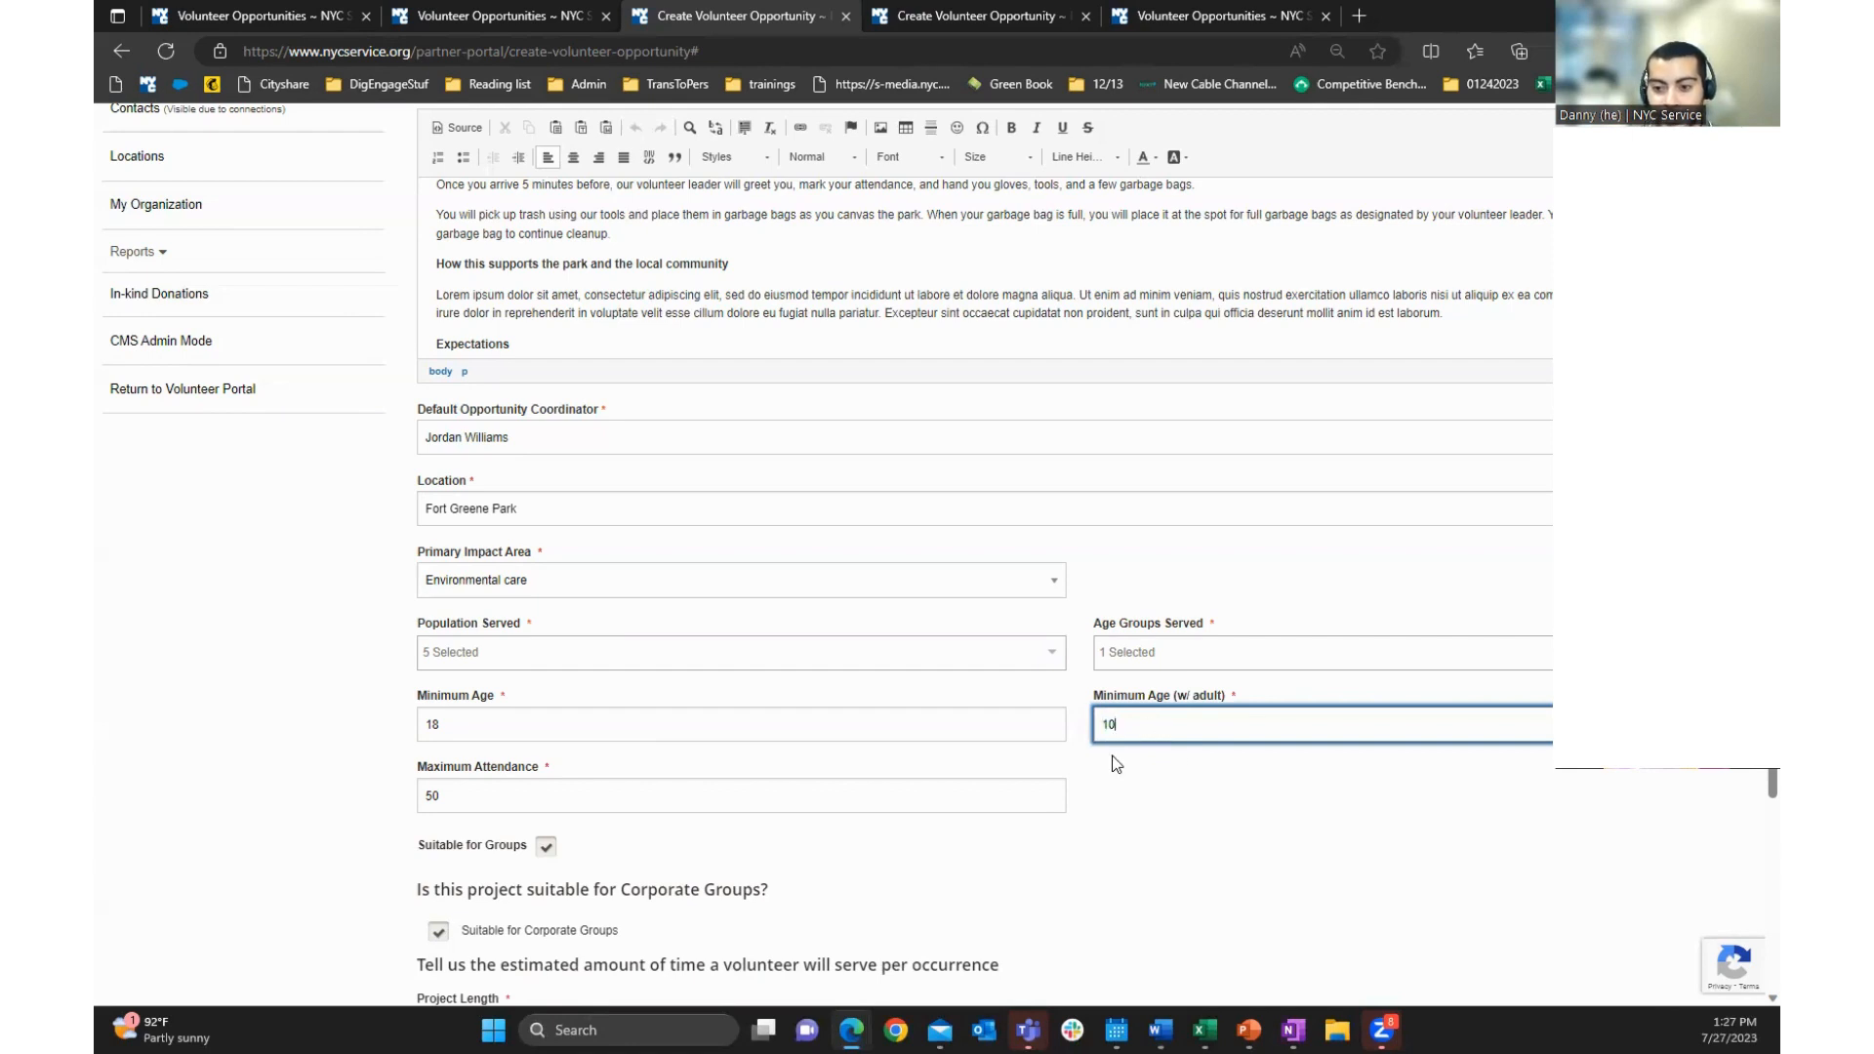
scroll(1116, 763, down, 3)
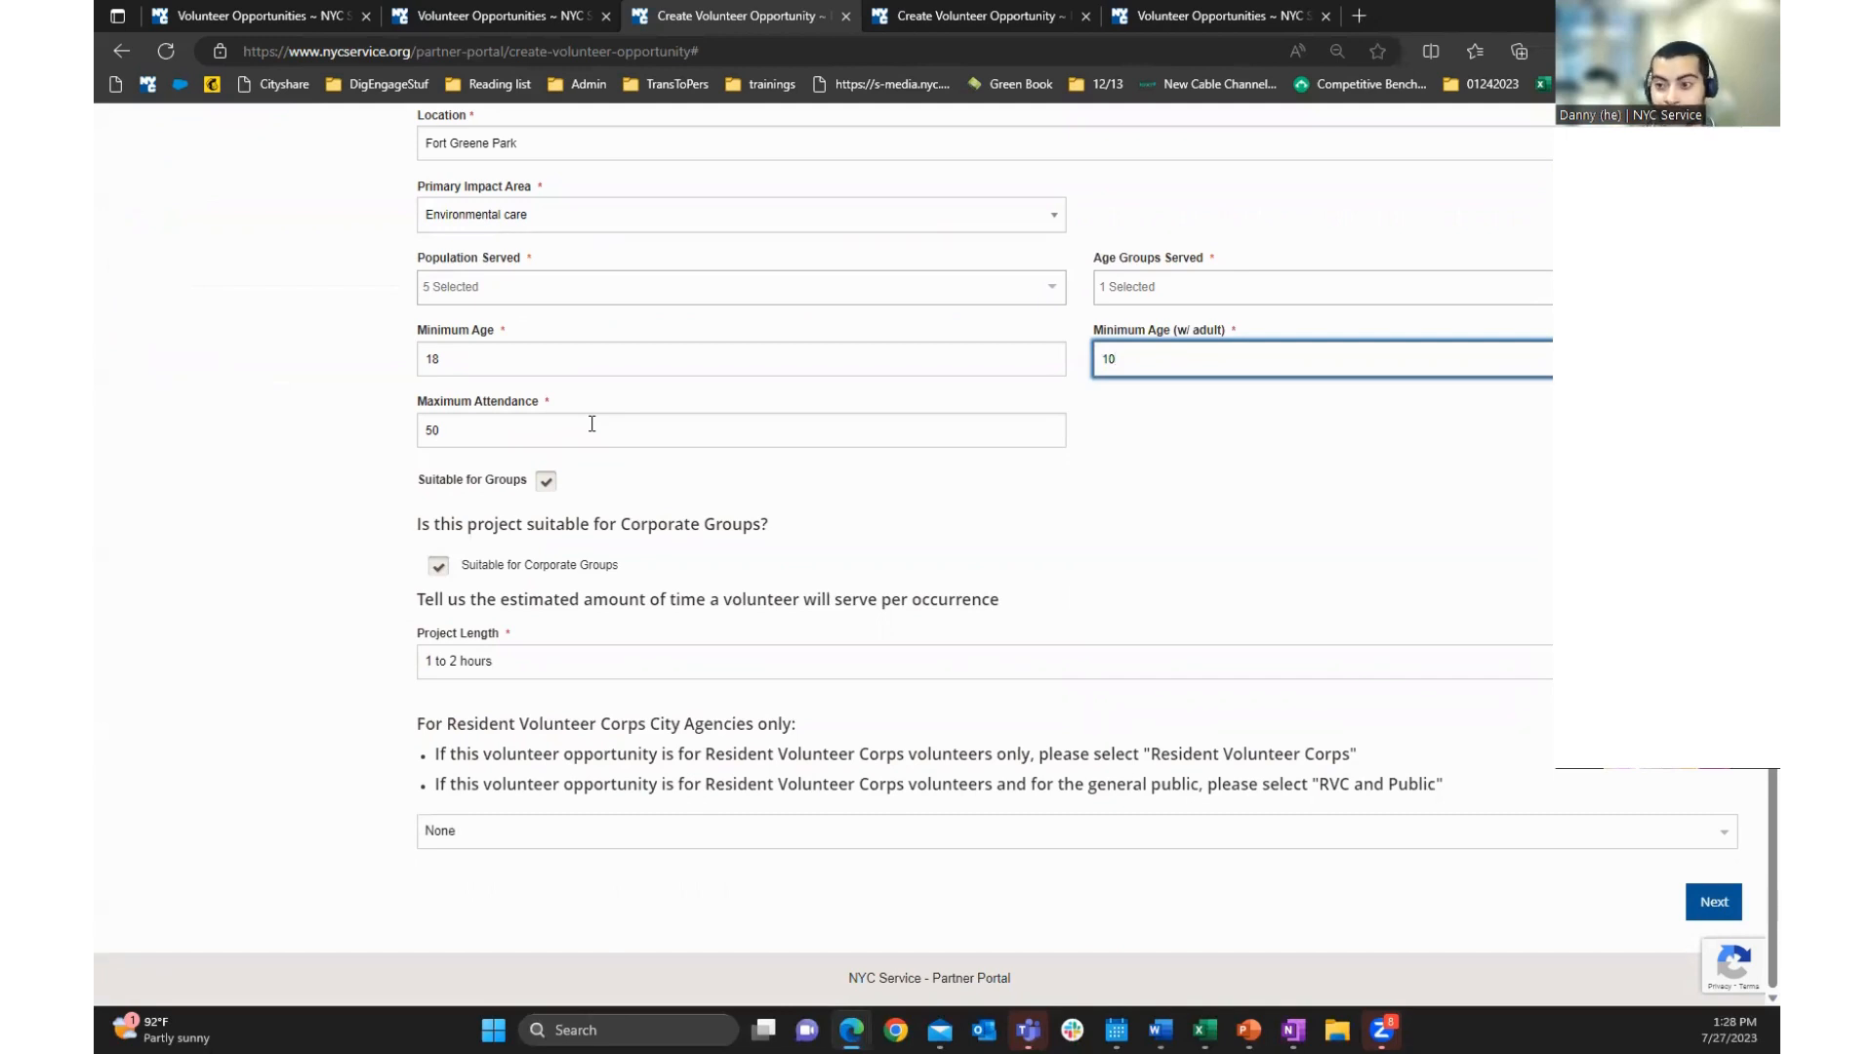
scroll(592, 423, up, 4)
scroll(556, 611, down, 4)
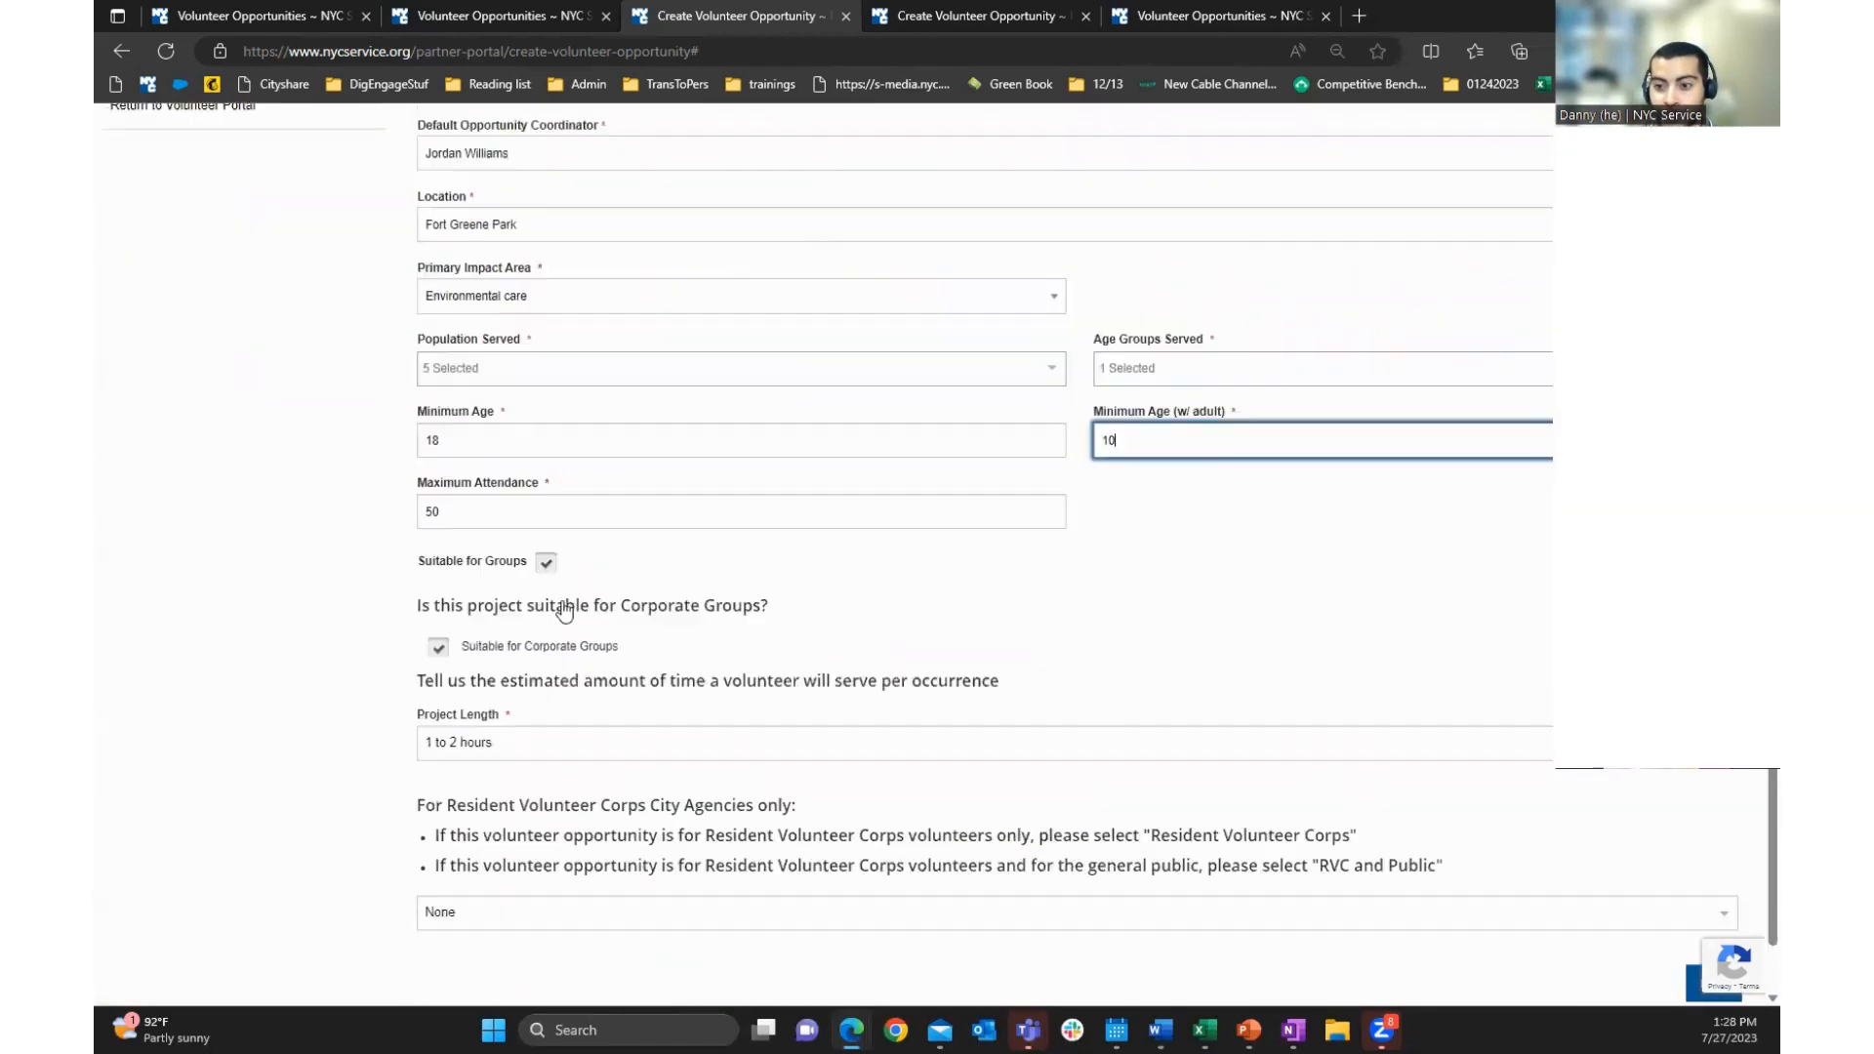
key(Tab)
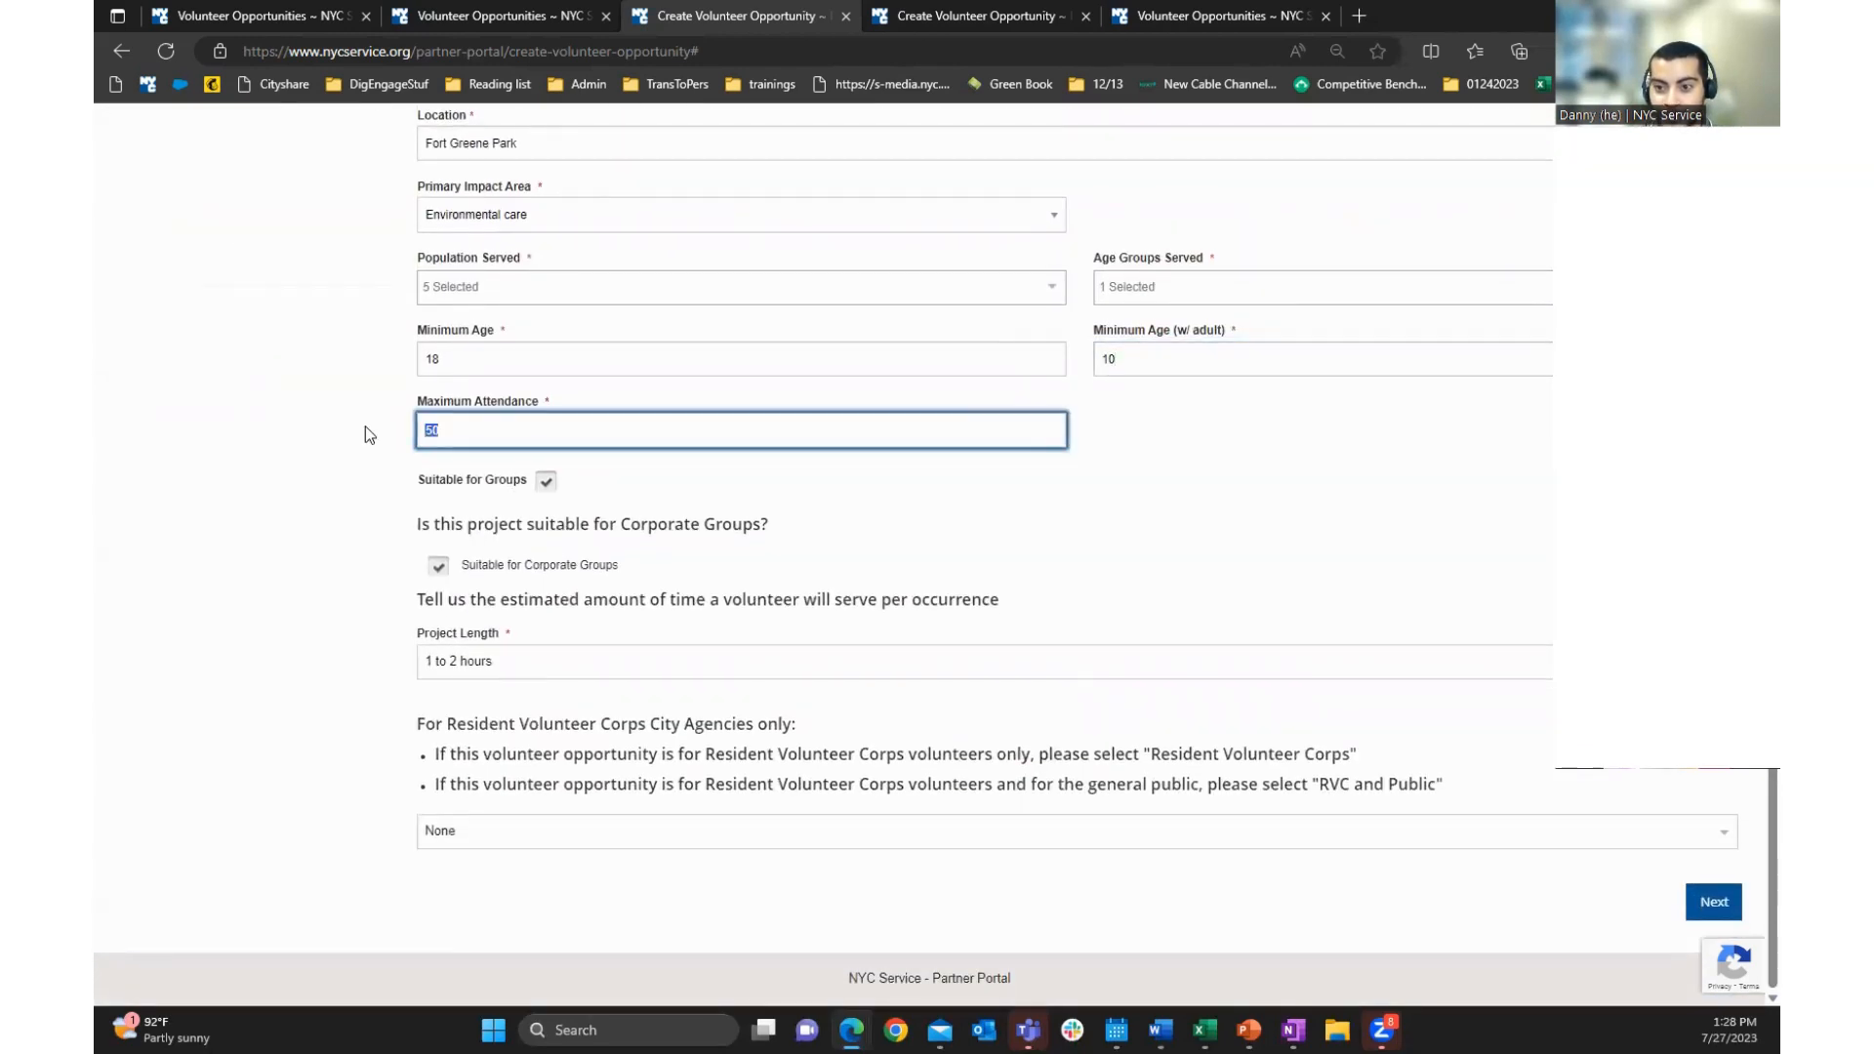
click(516, 424)
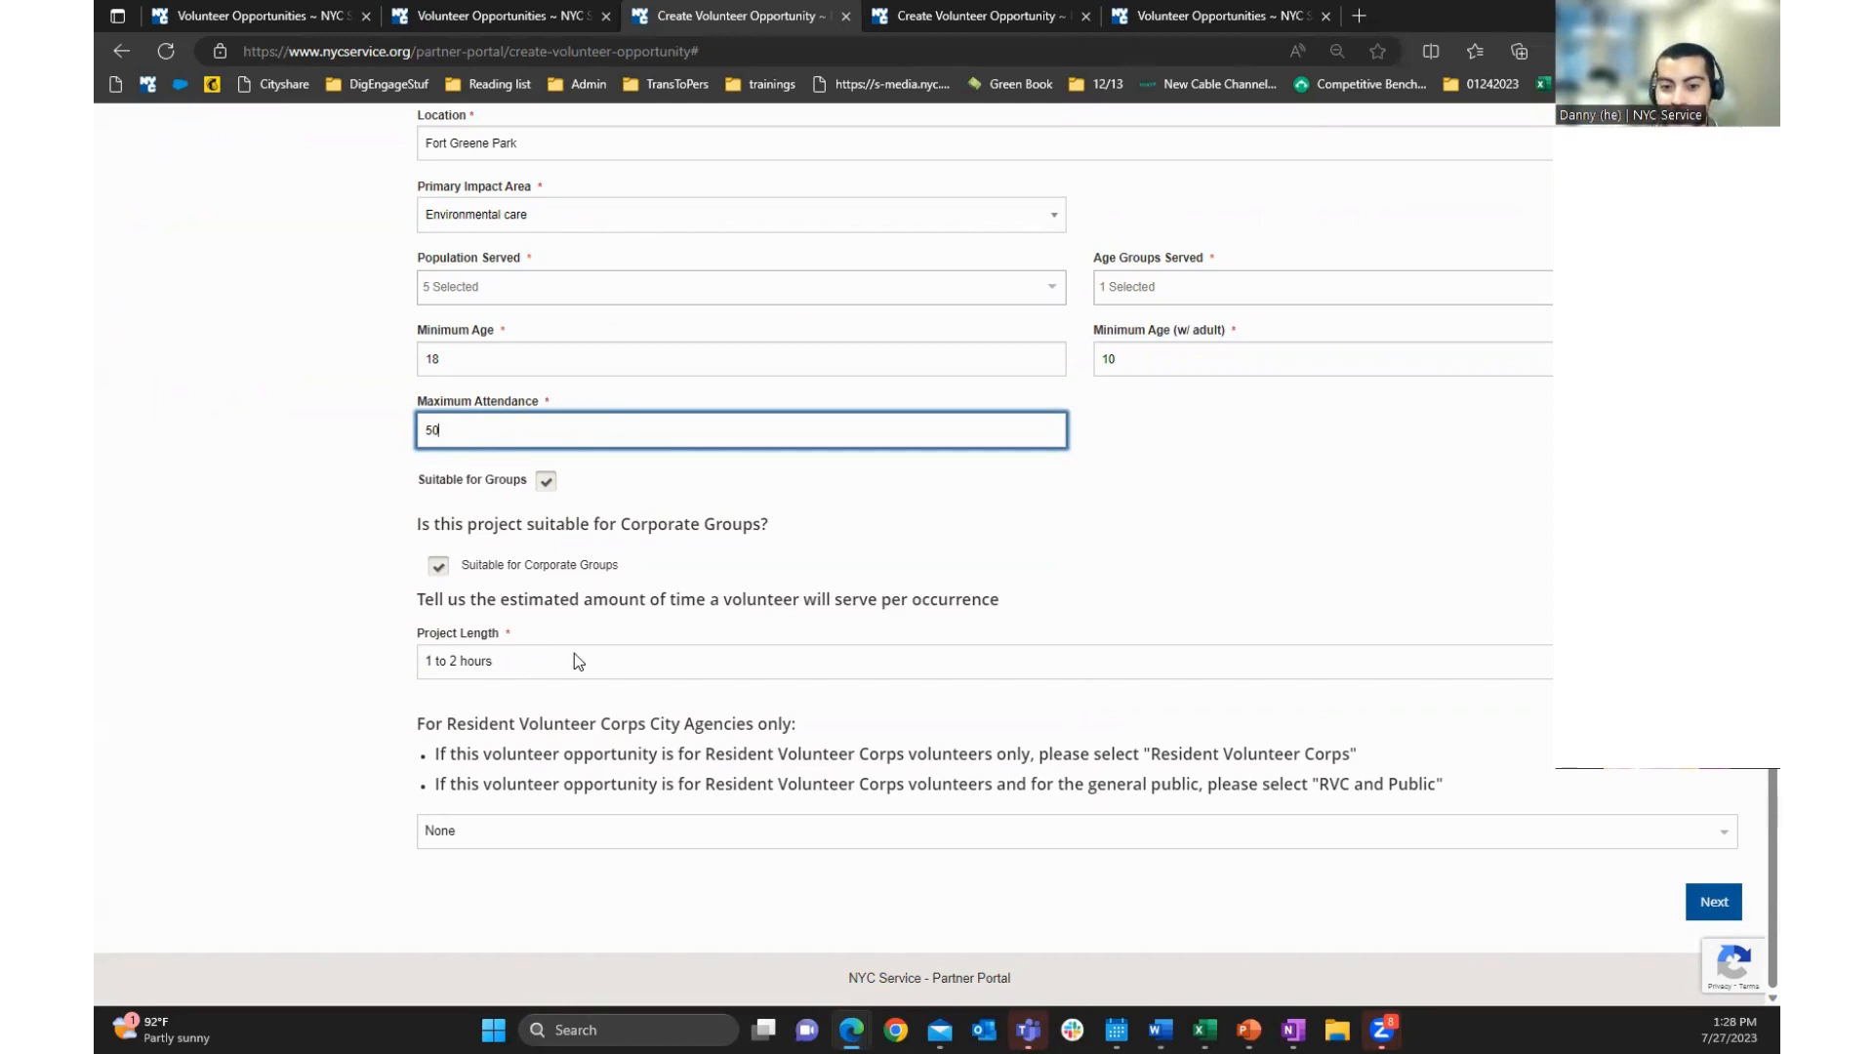
scroll(574, 653, up, 3)
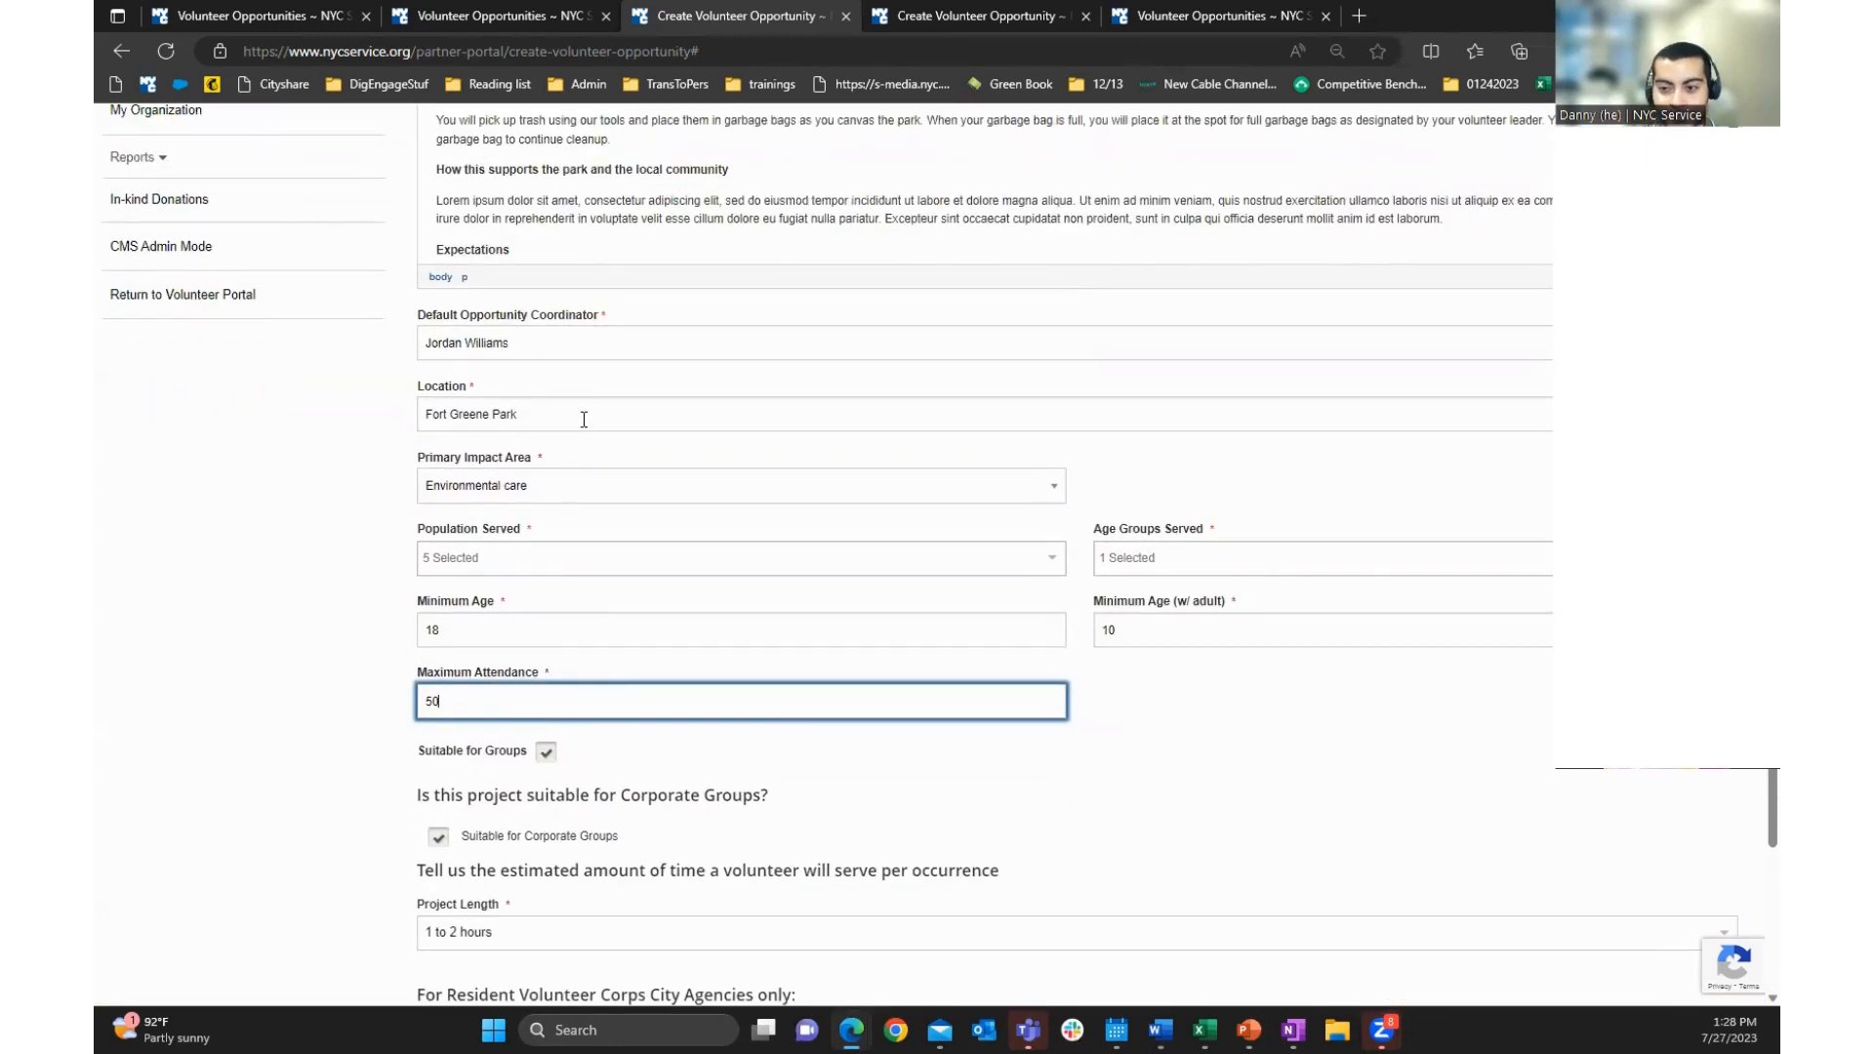
scroll(683, 691, down, 3)
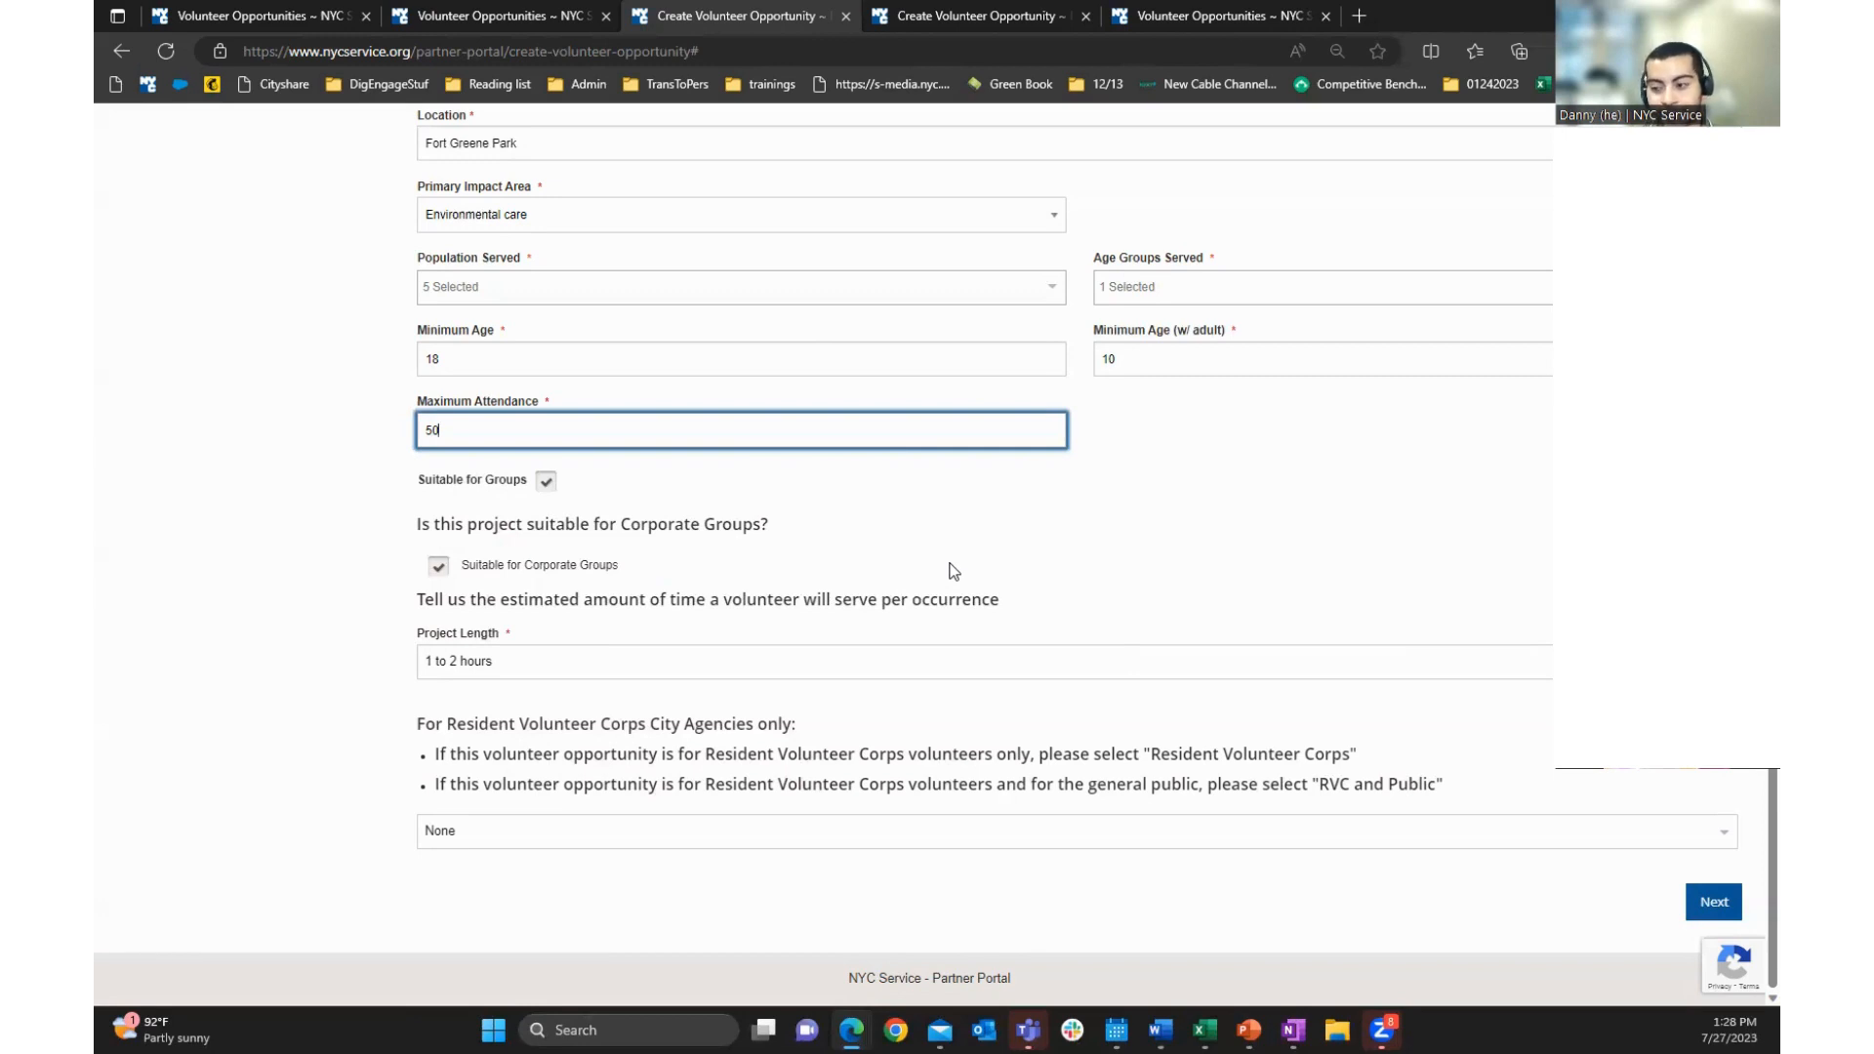
Set the project length to 1 to 2 hours and continue to the Date & Time Specific scheduling page
click(556, 660)
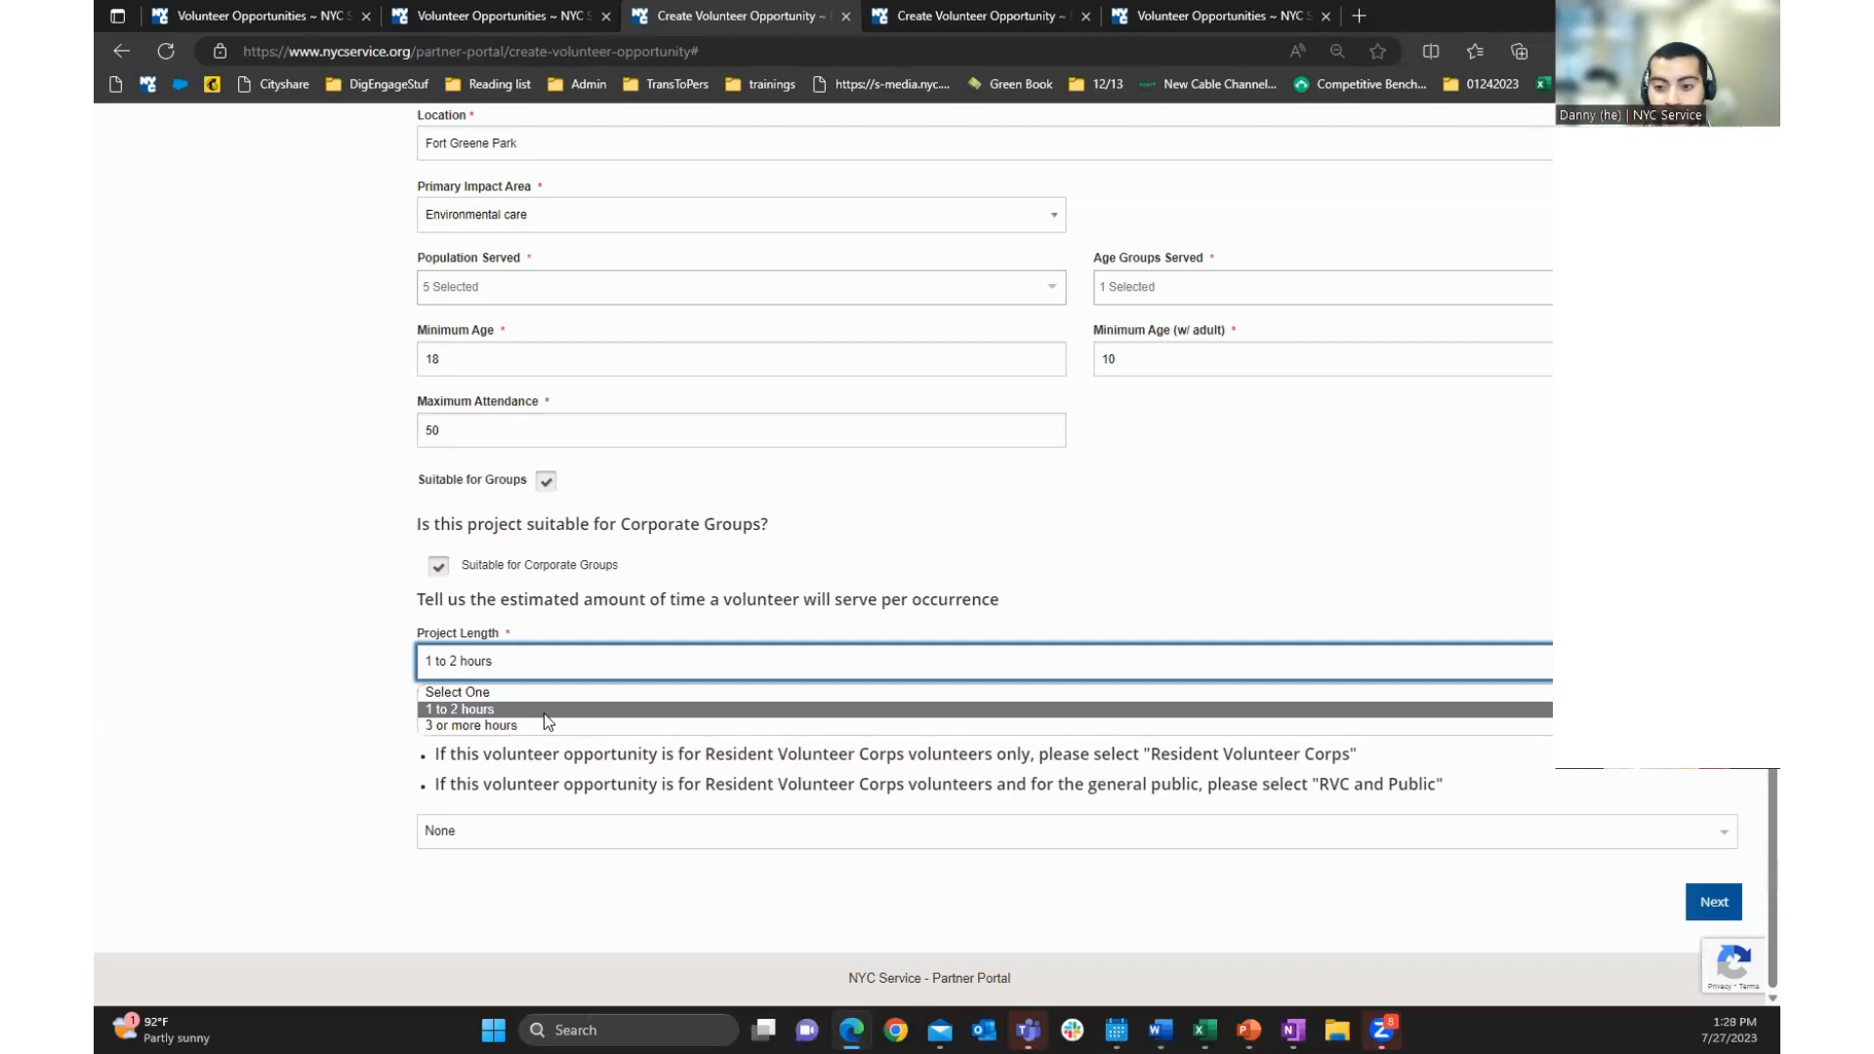
click(545, 711)
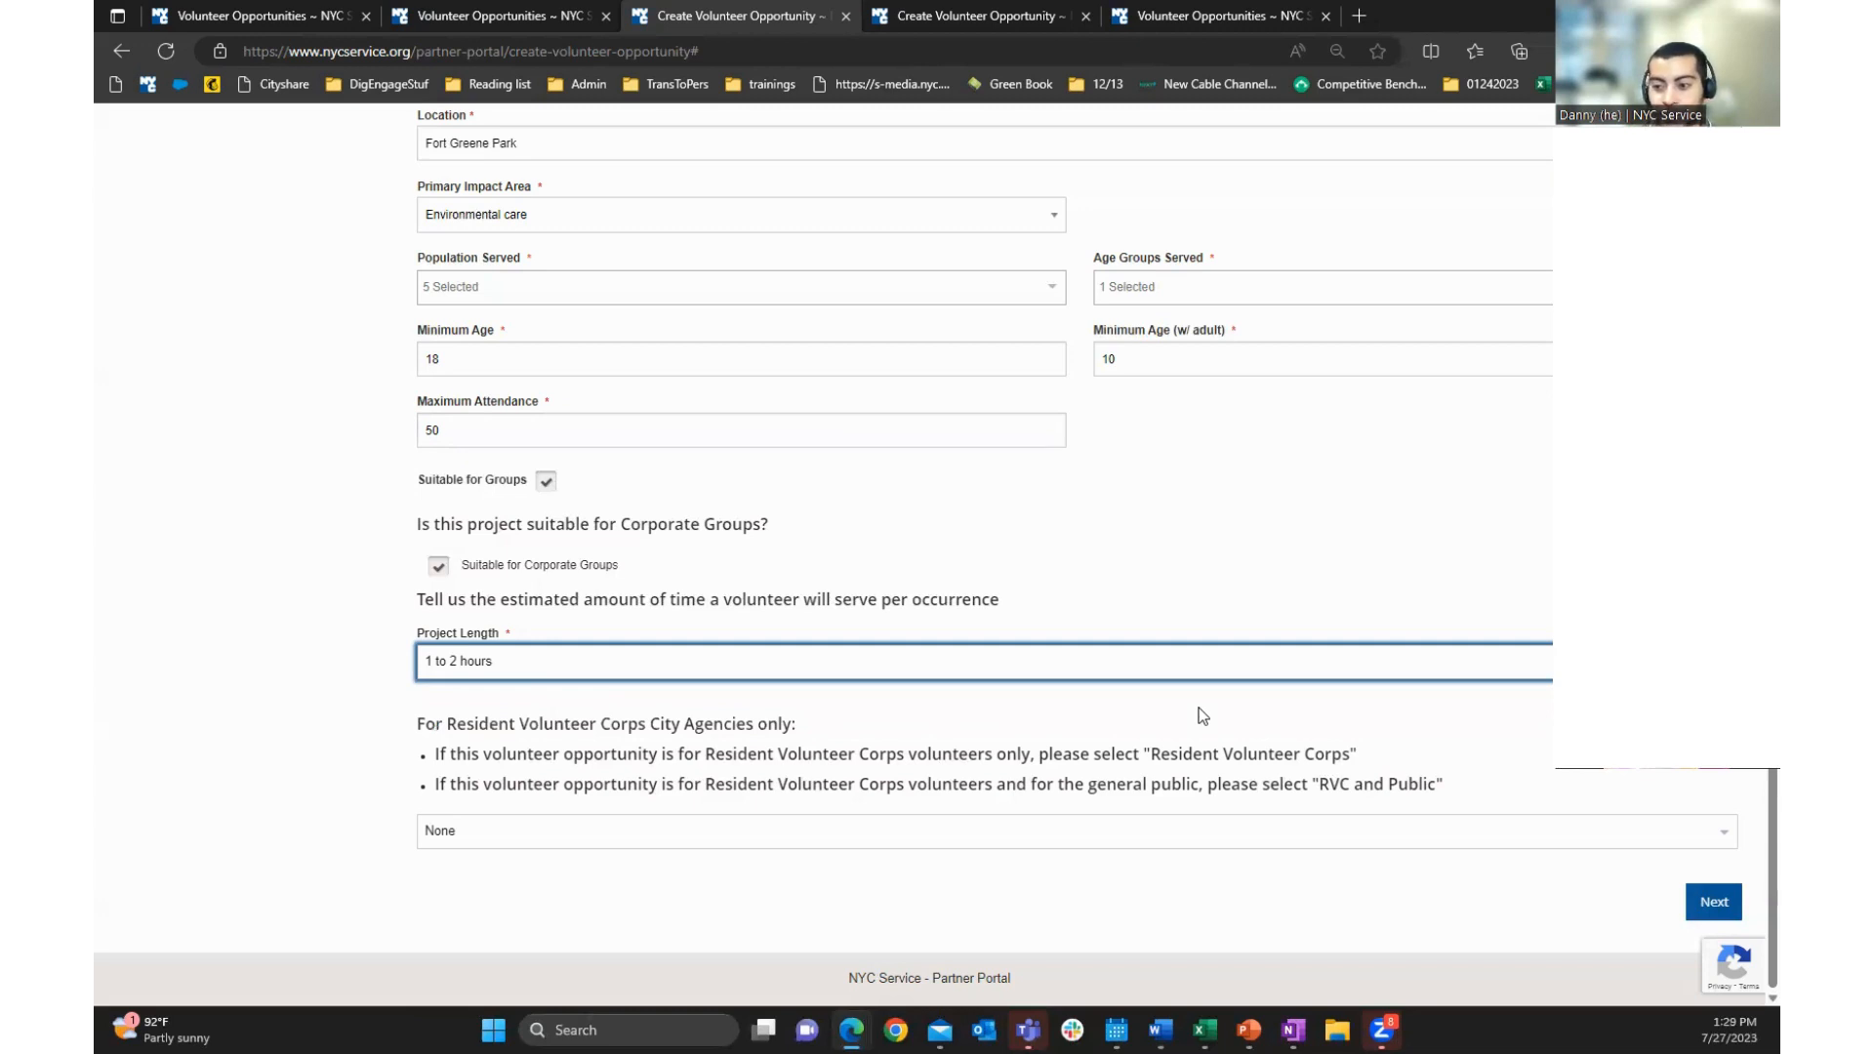
scroll(1177, 813, up, 6)
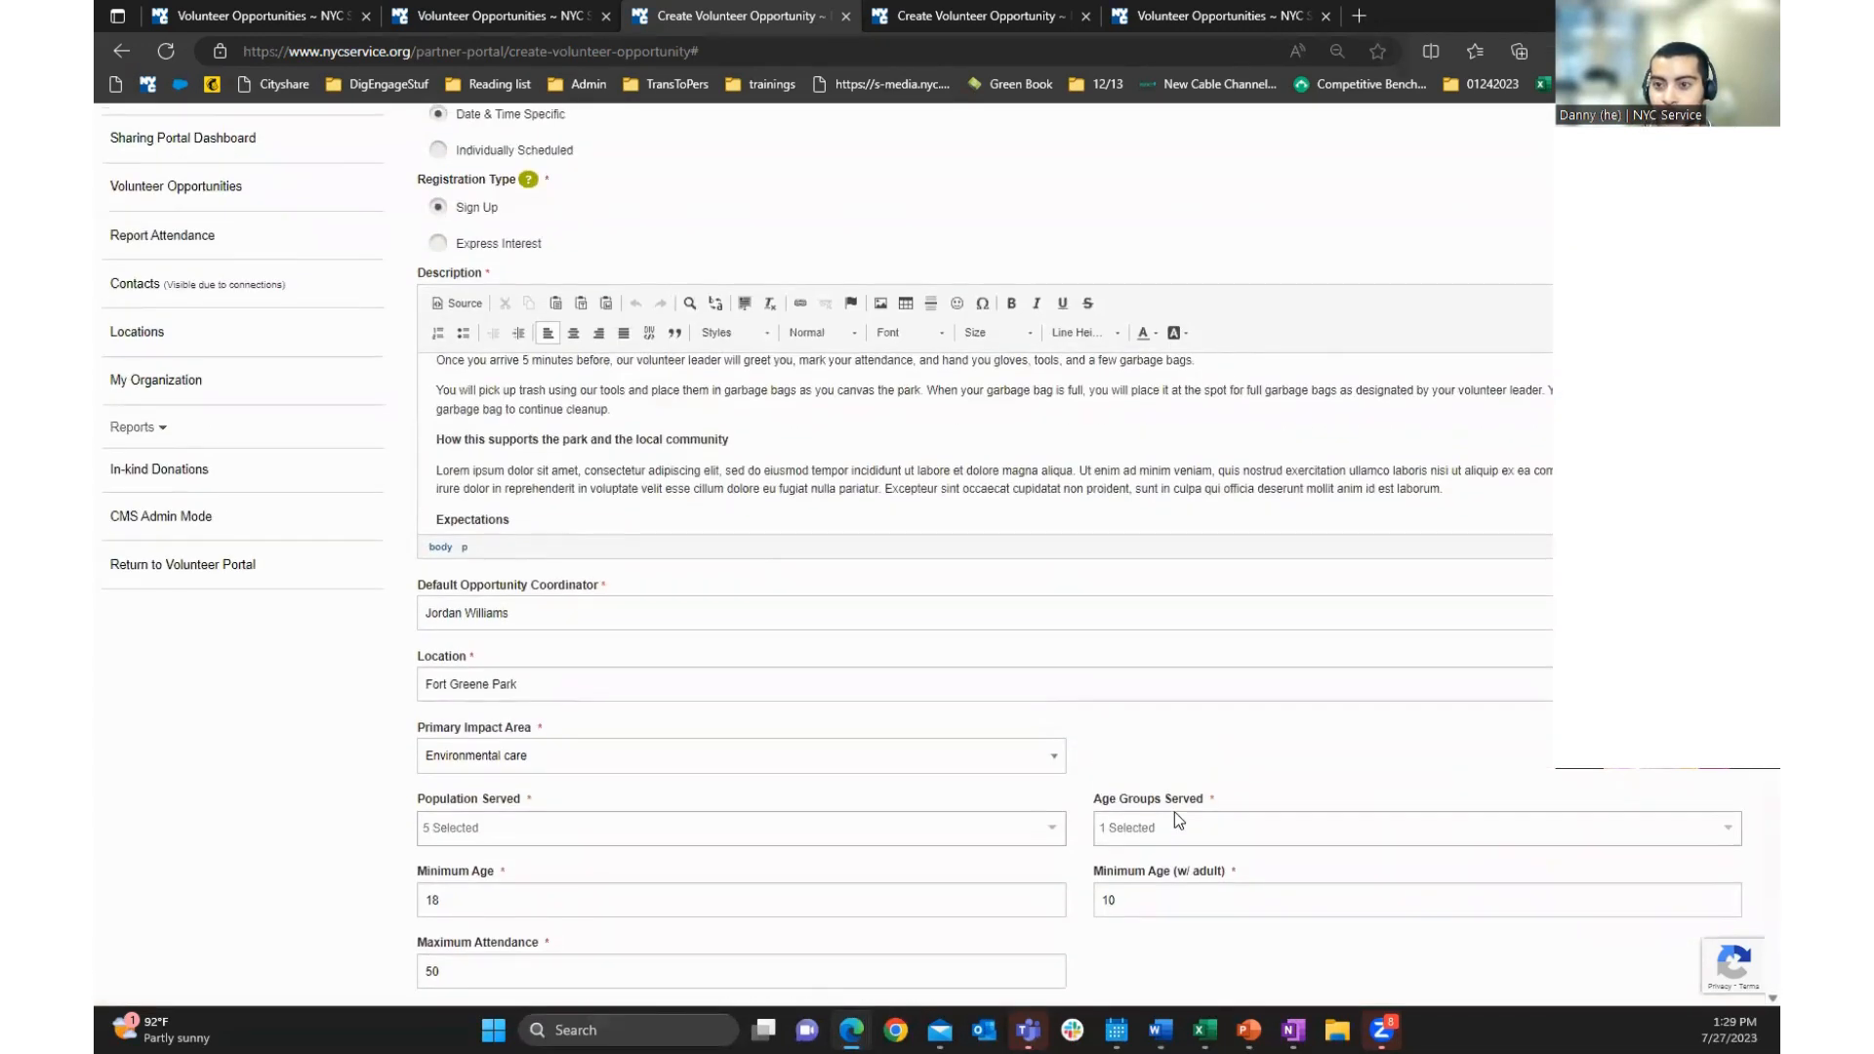
scroll(1176, 813, down, 6)
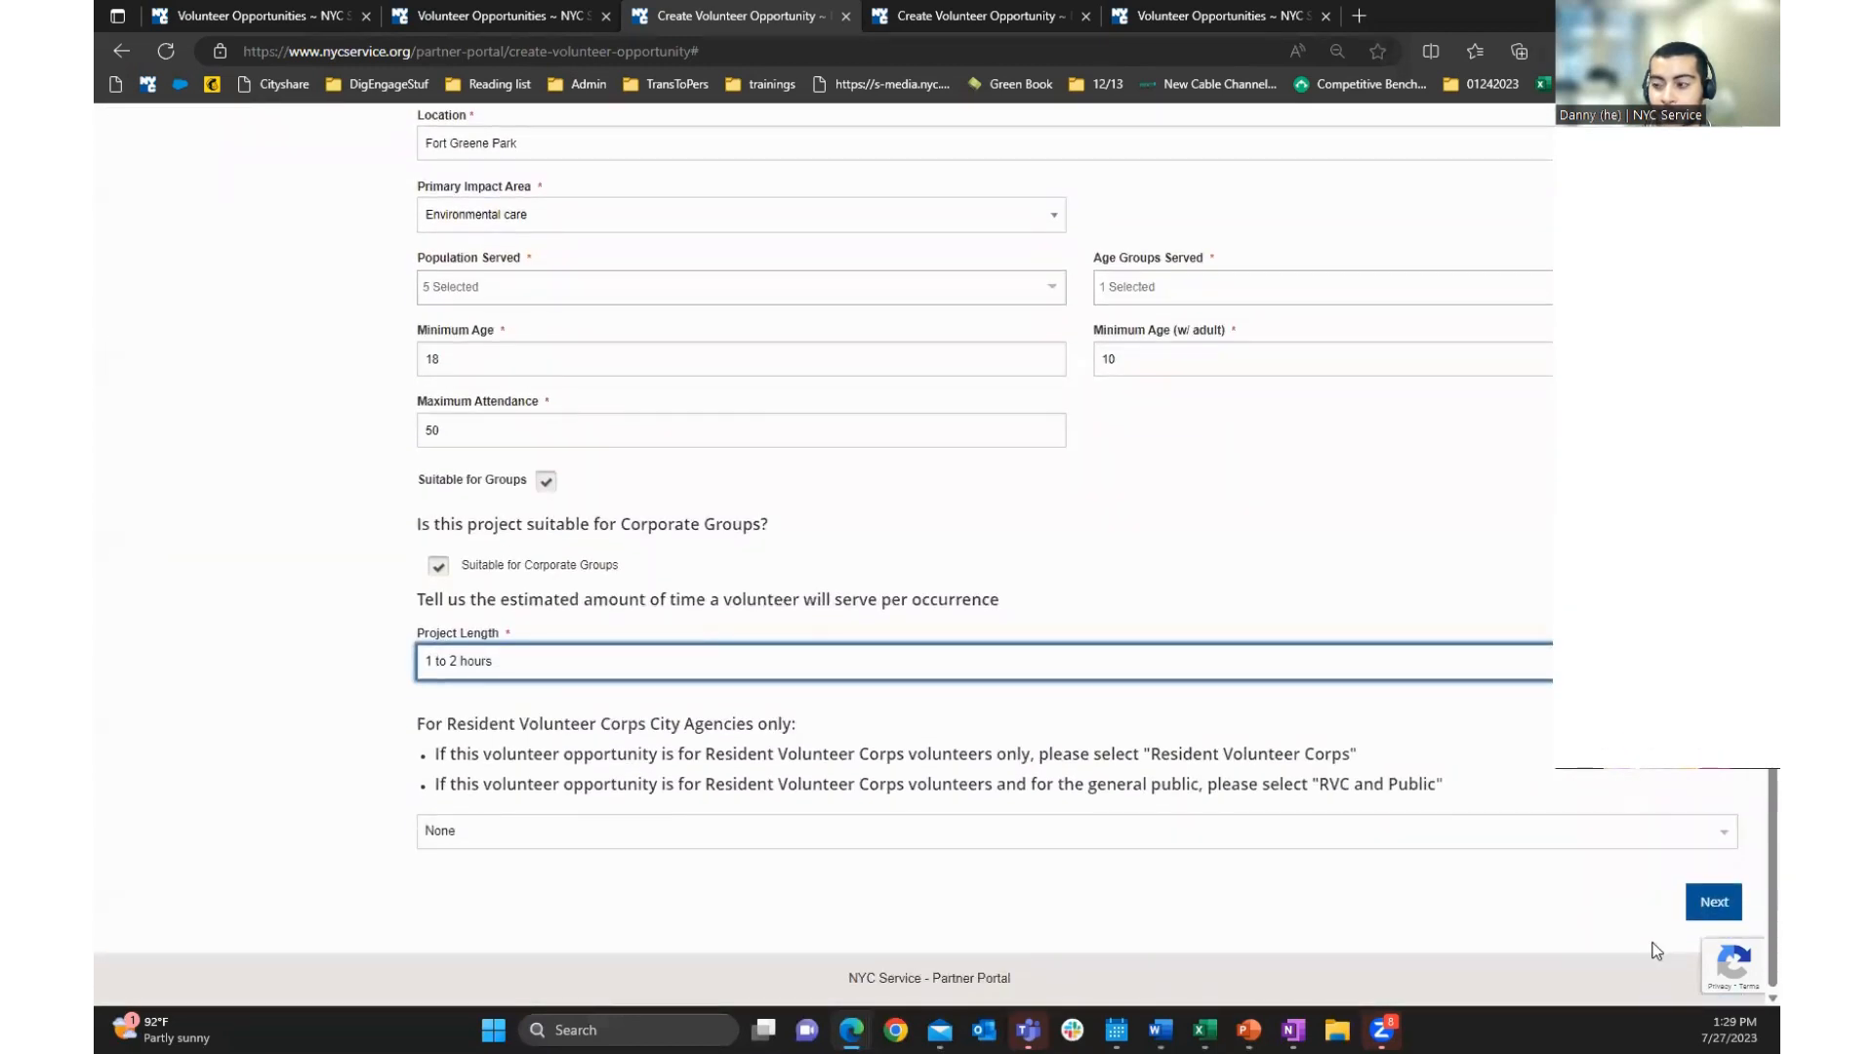
click(1715, 908)
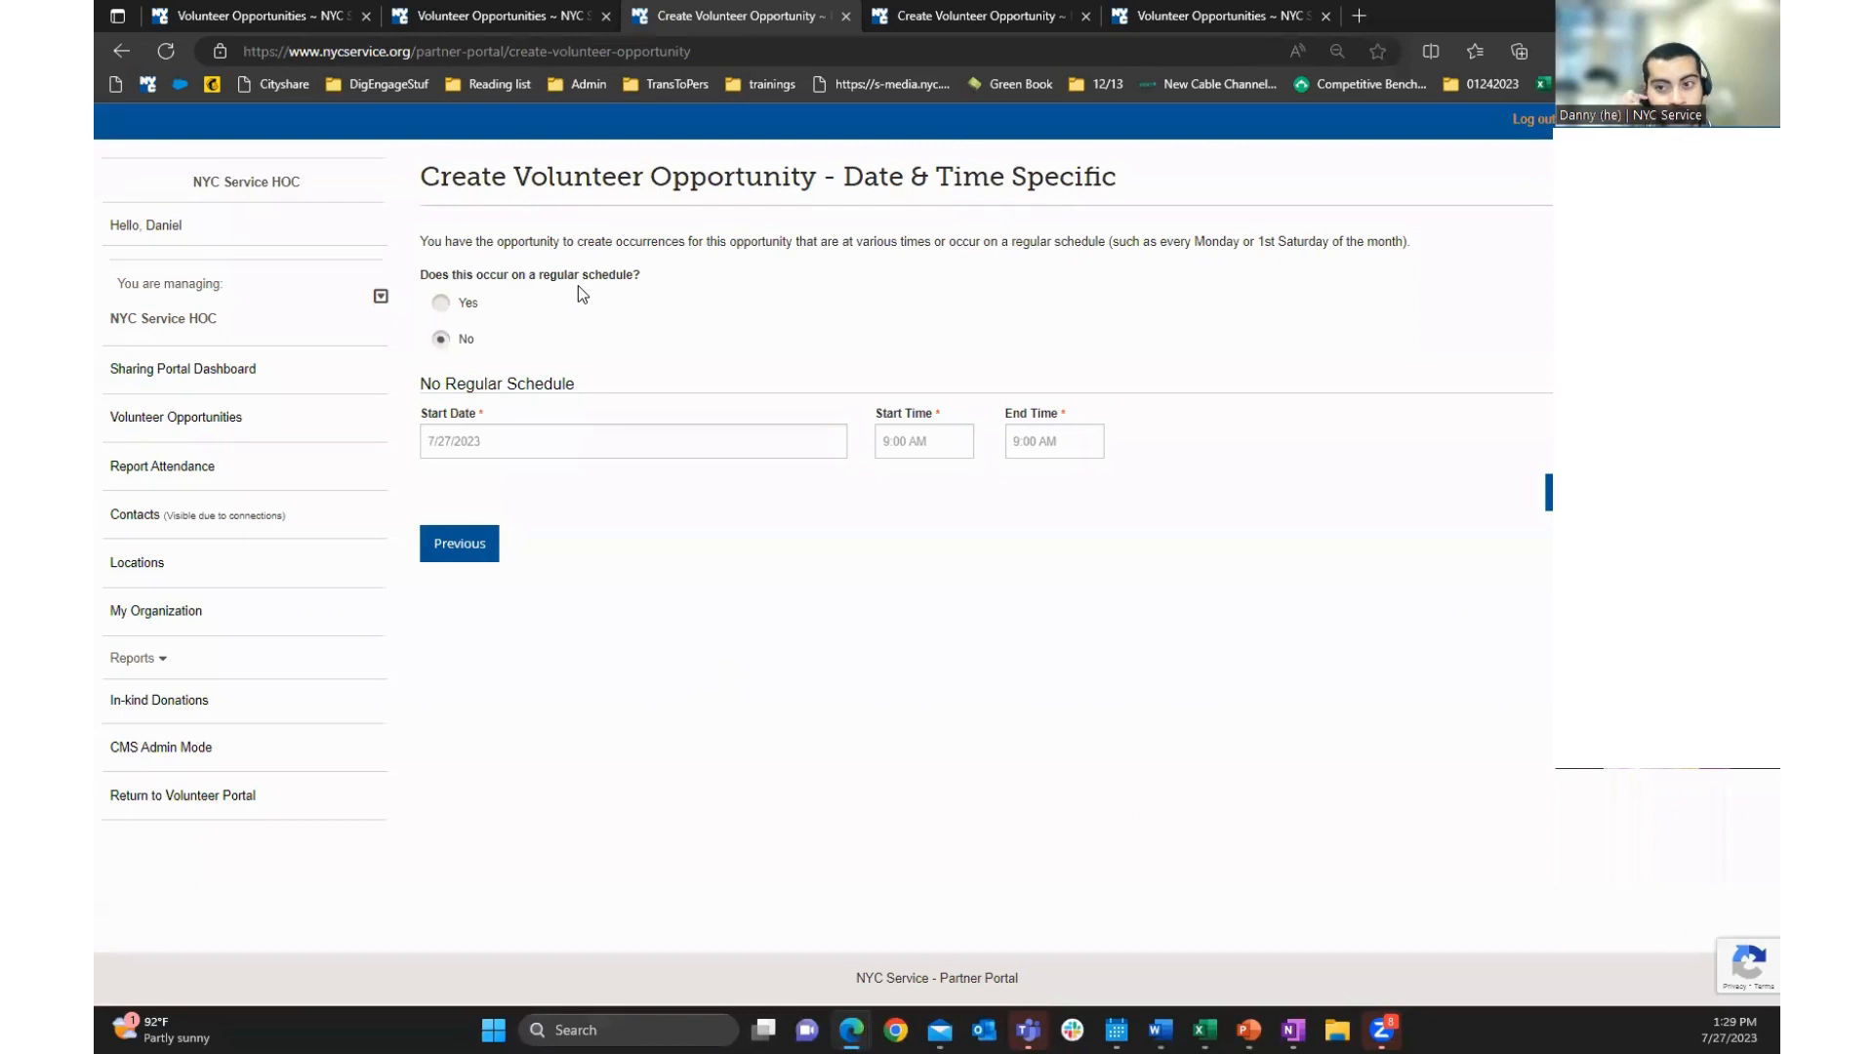
Preview the weekly and monthly recurrence settings of a regular schedule and return to no regular schedule
click(441, 304)
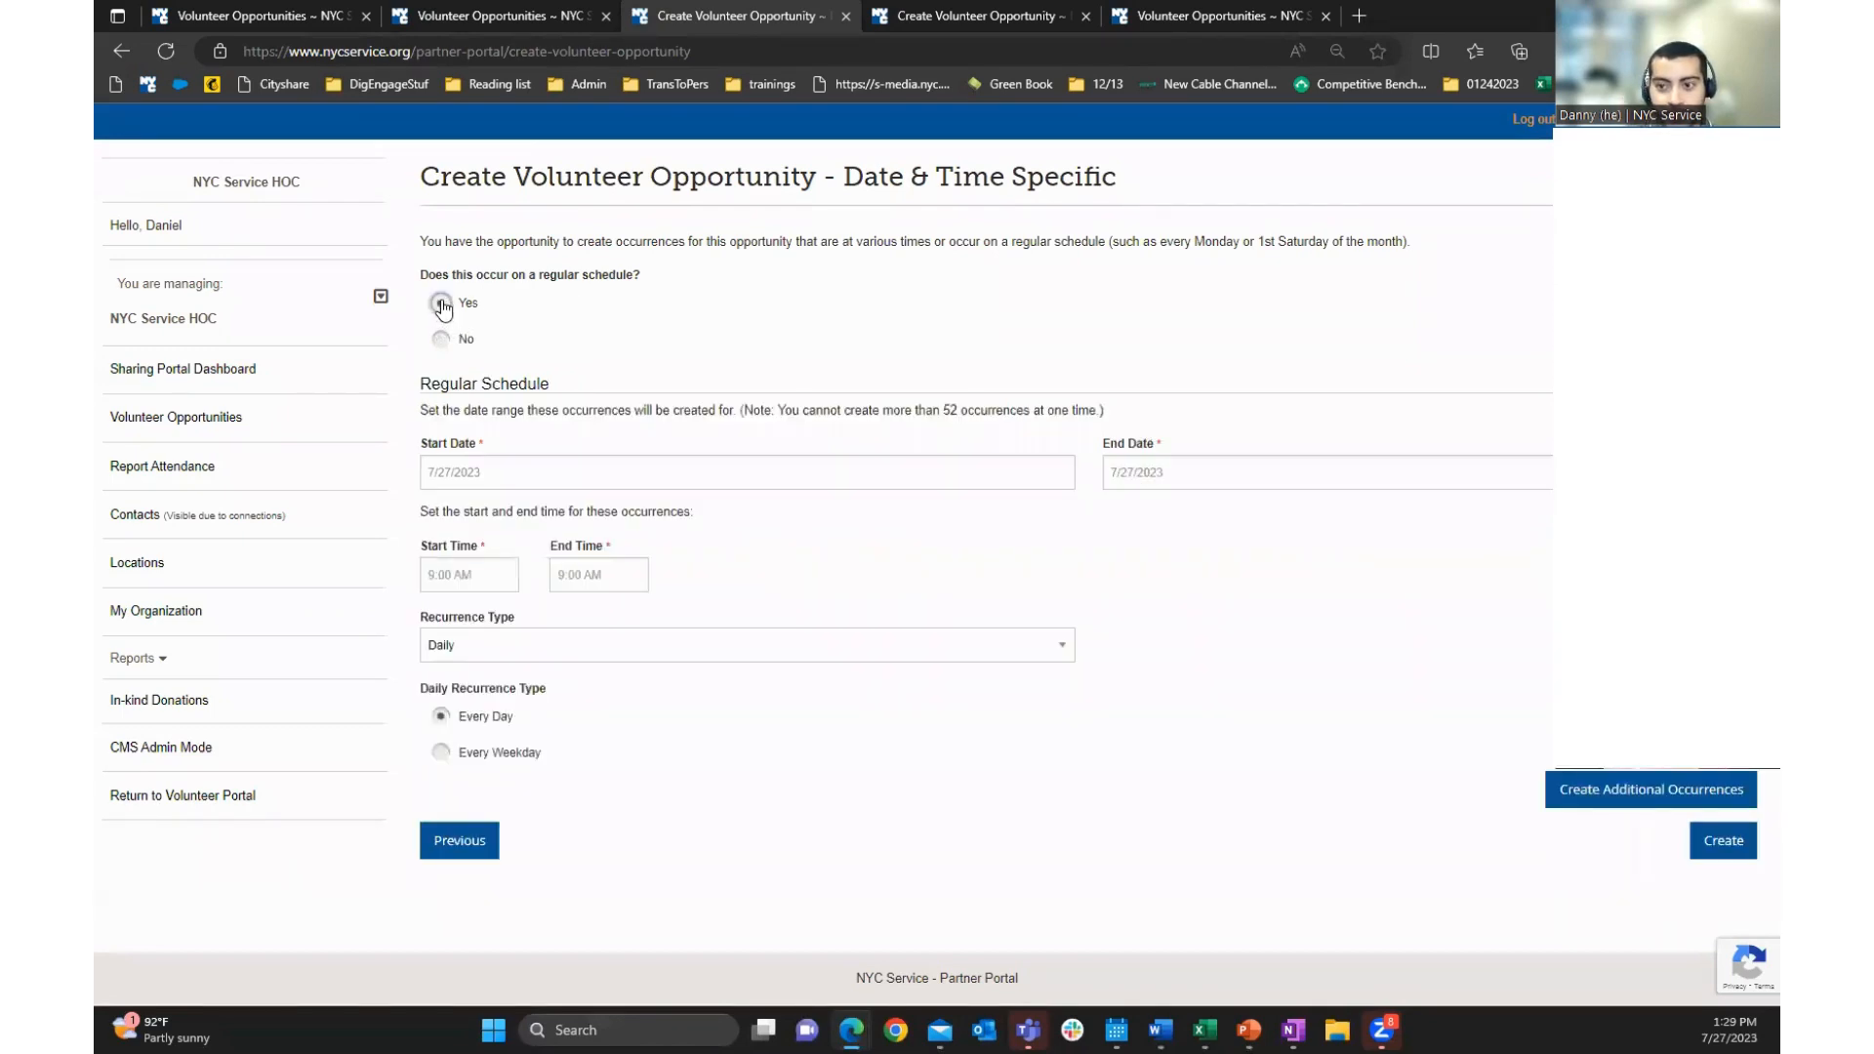
click(622, 646)
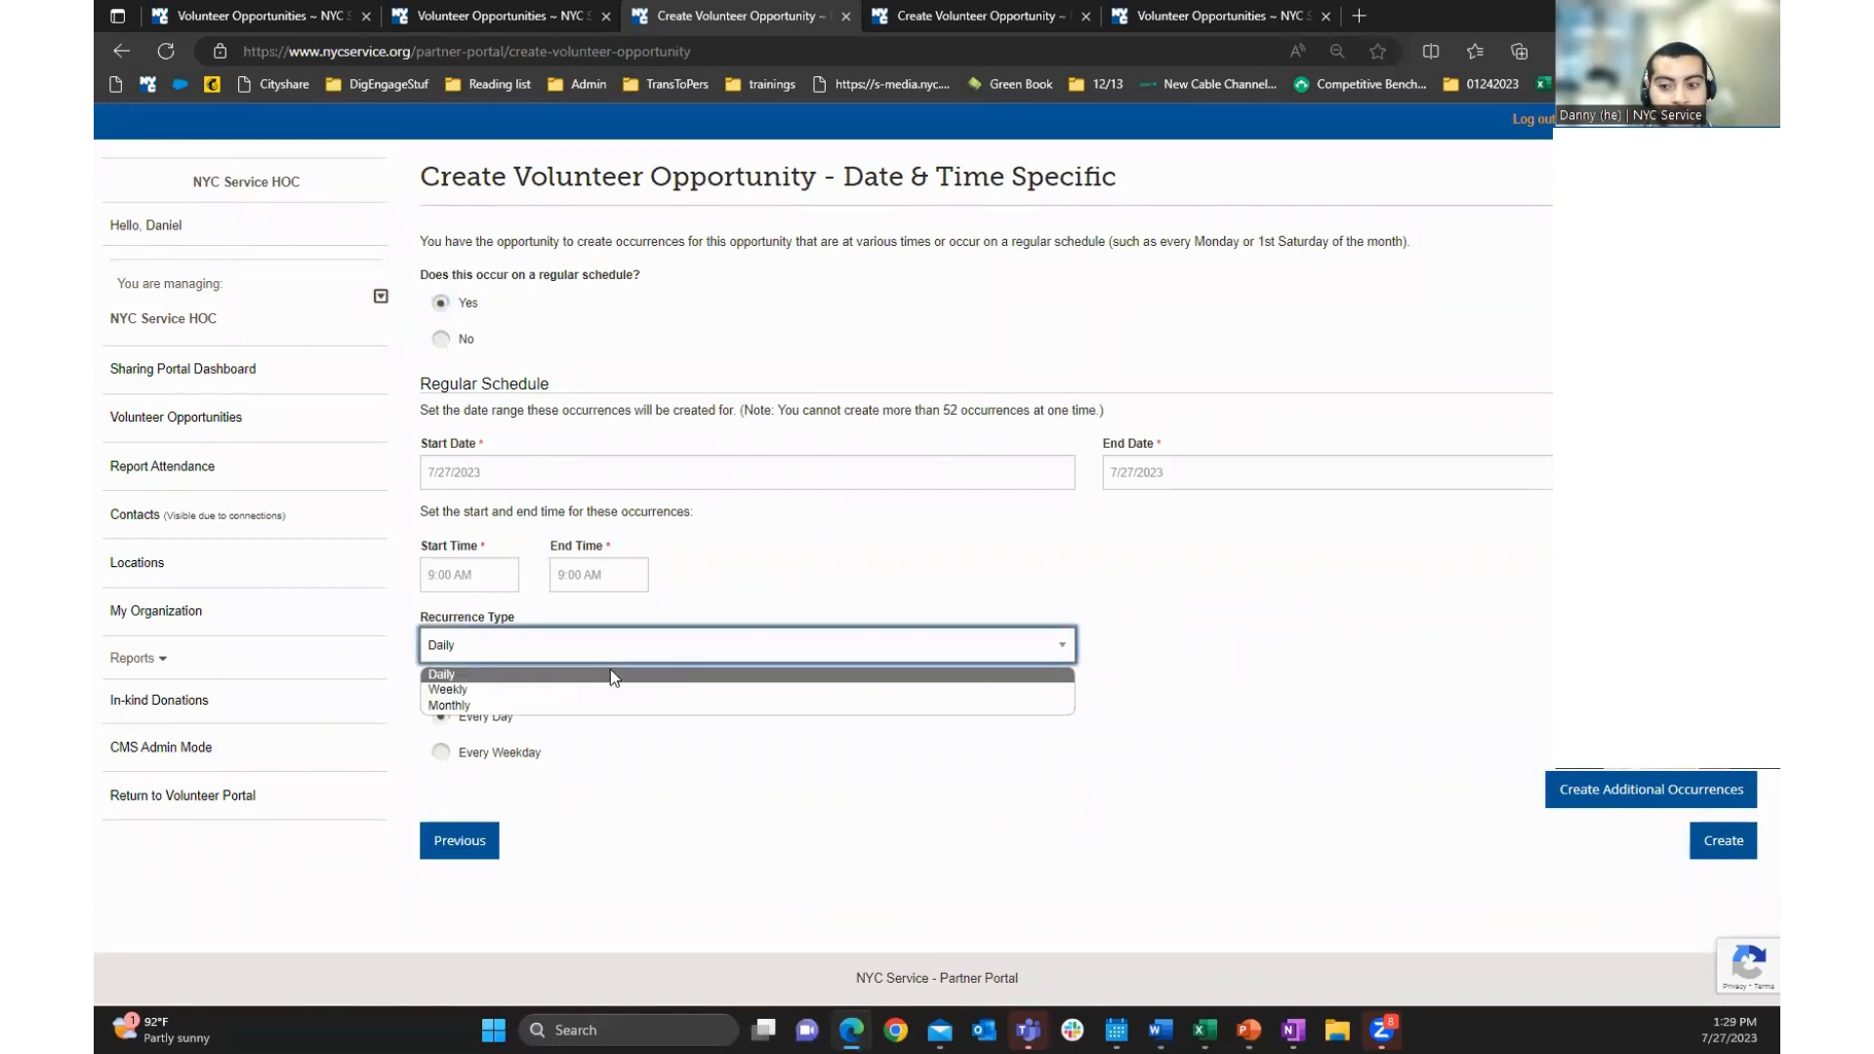
click(596, 680)
click(580, 651)
click(551, 691)
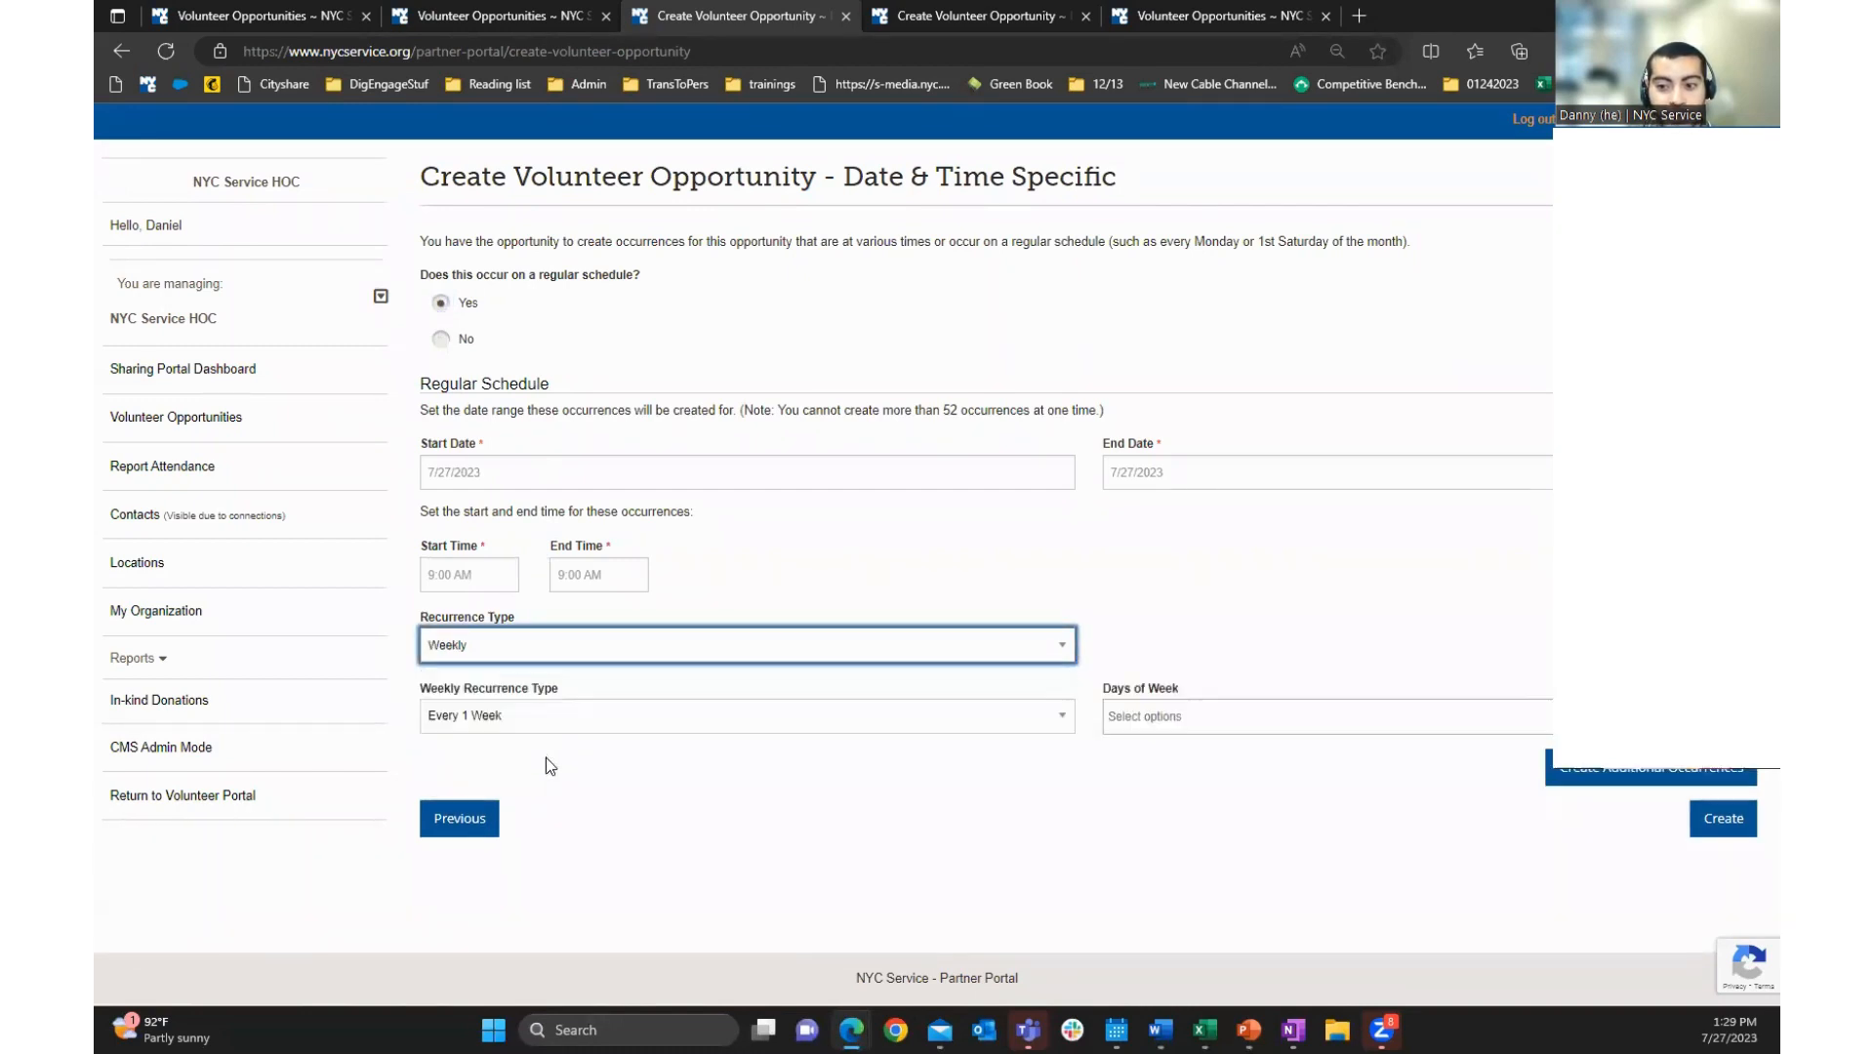
click(583, 658)
click(542, 705)
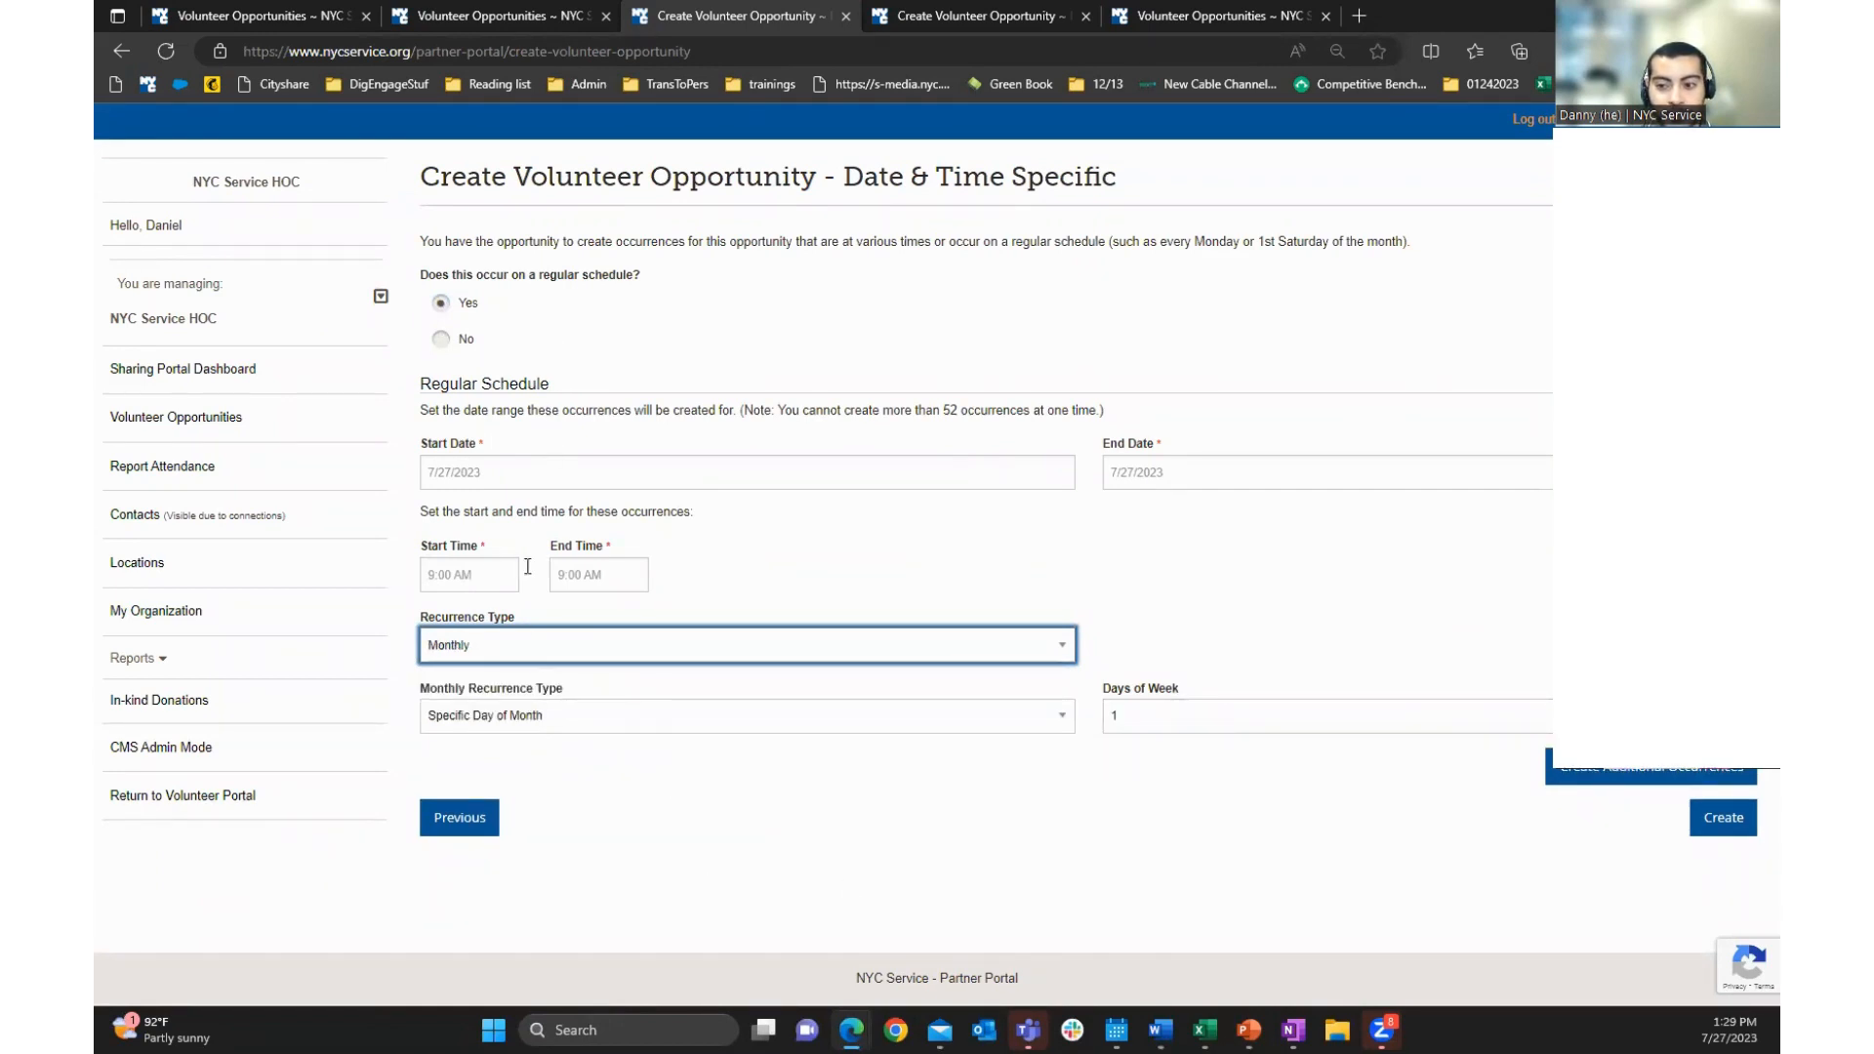
click(440, 341)
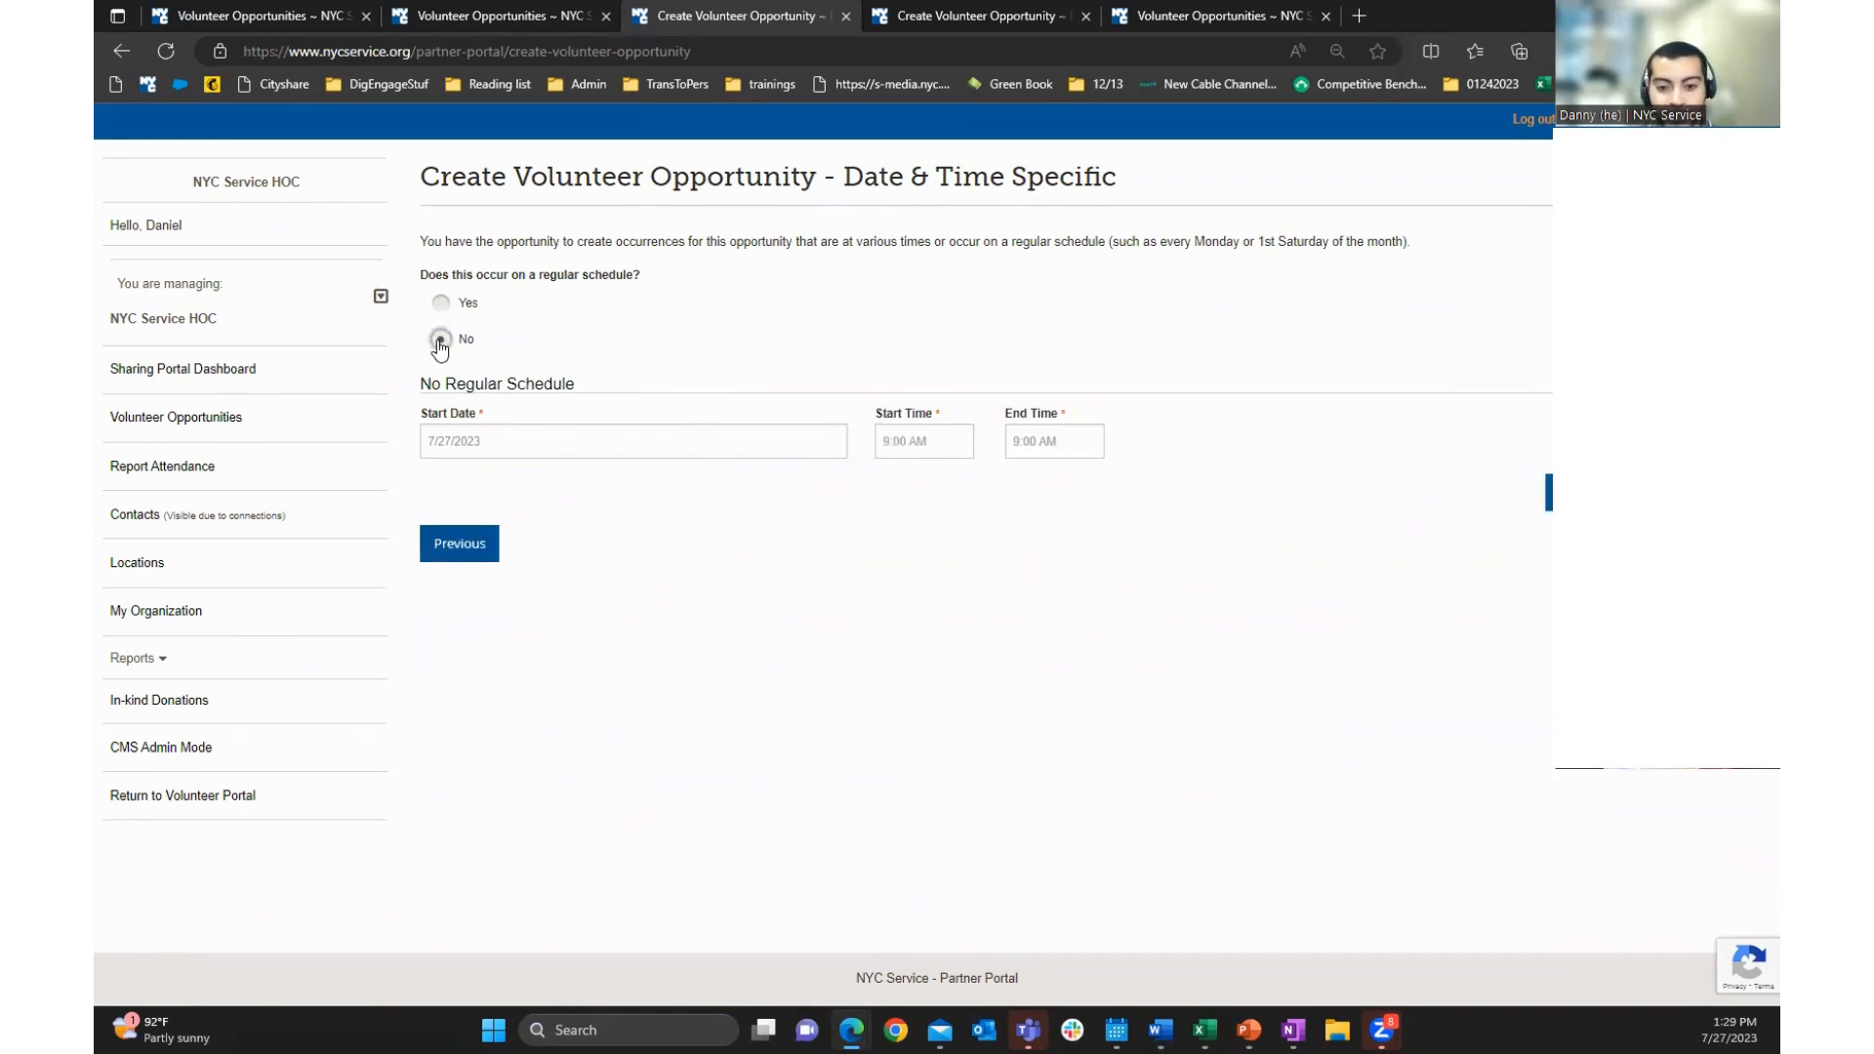
Set the Park Cleanup occurrence's start date to 8/5/2023
click(503, 445)
click(804, 478)
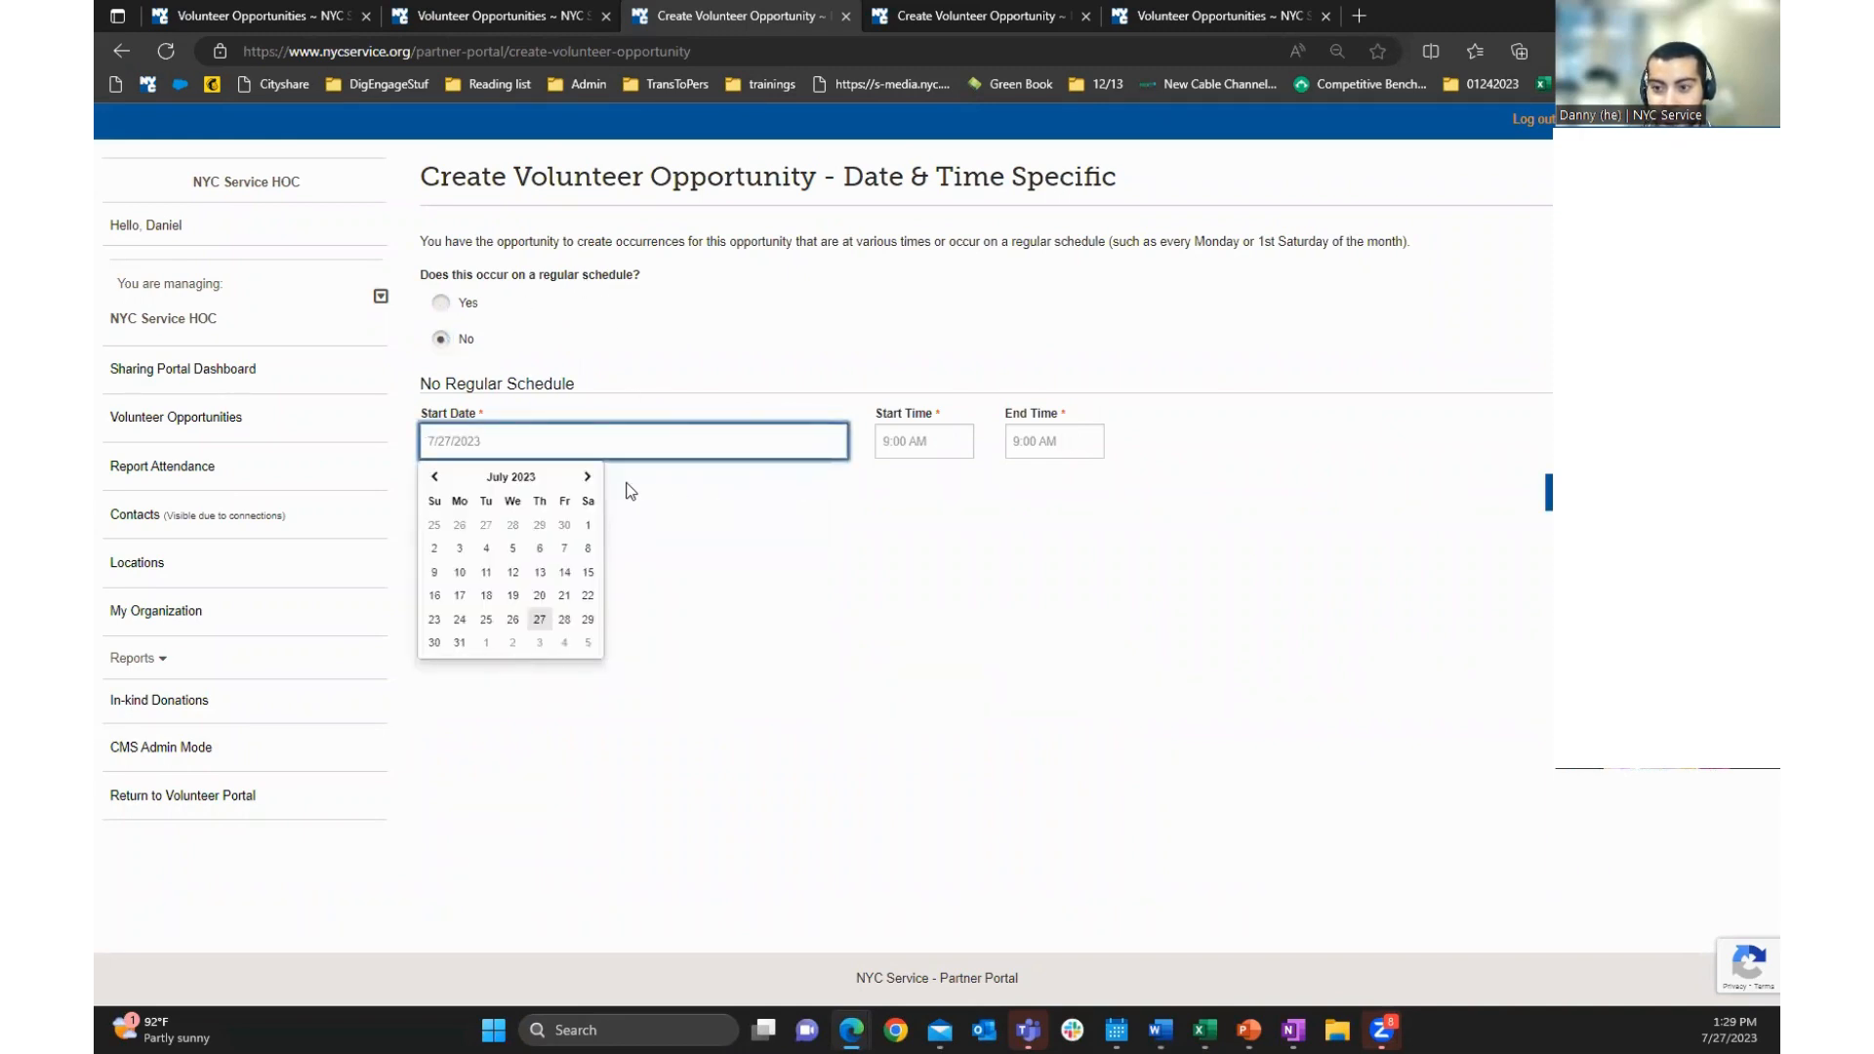
click(591, 476)
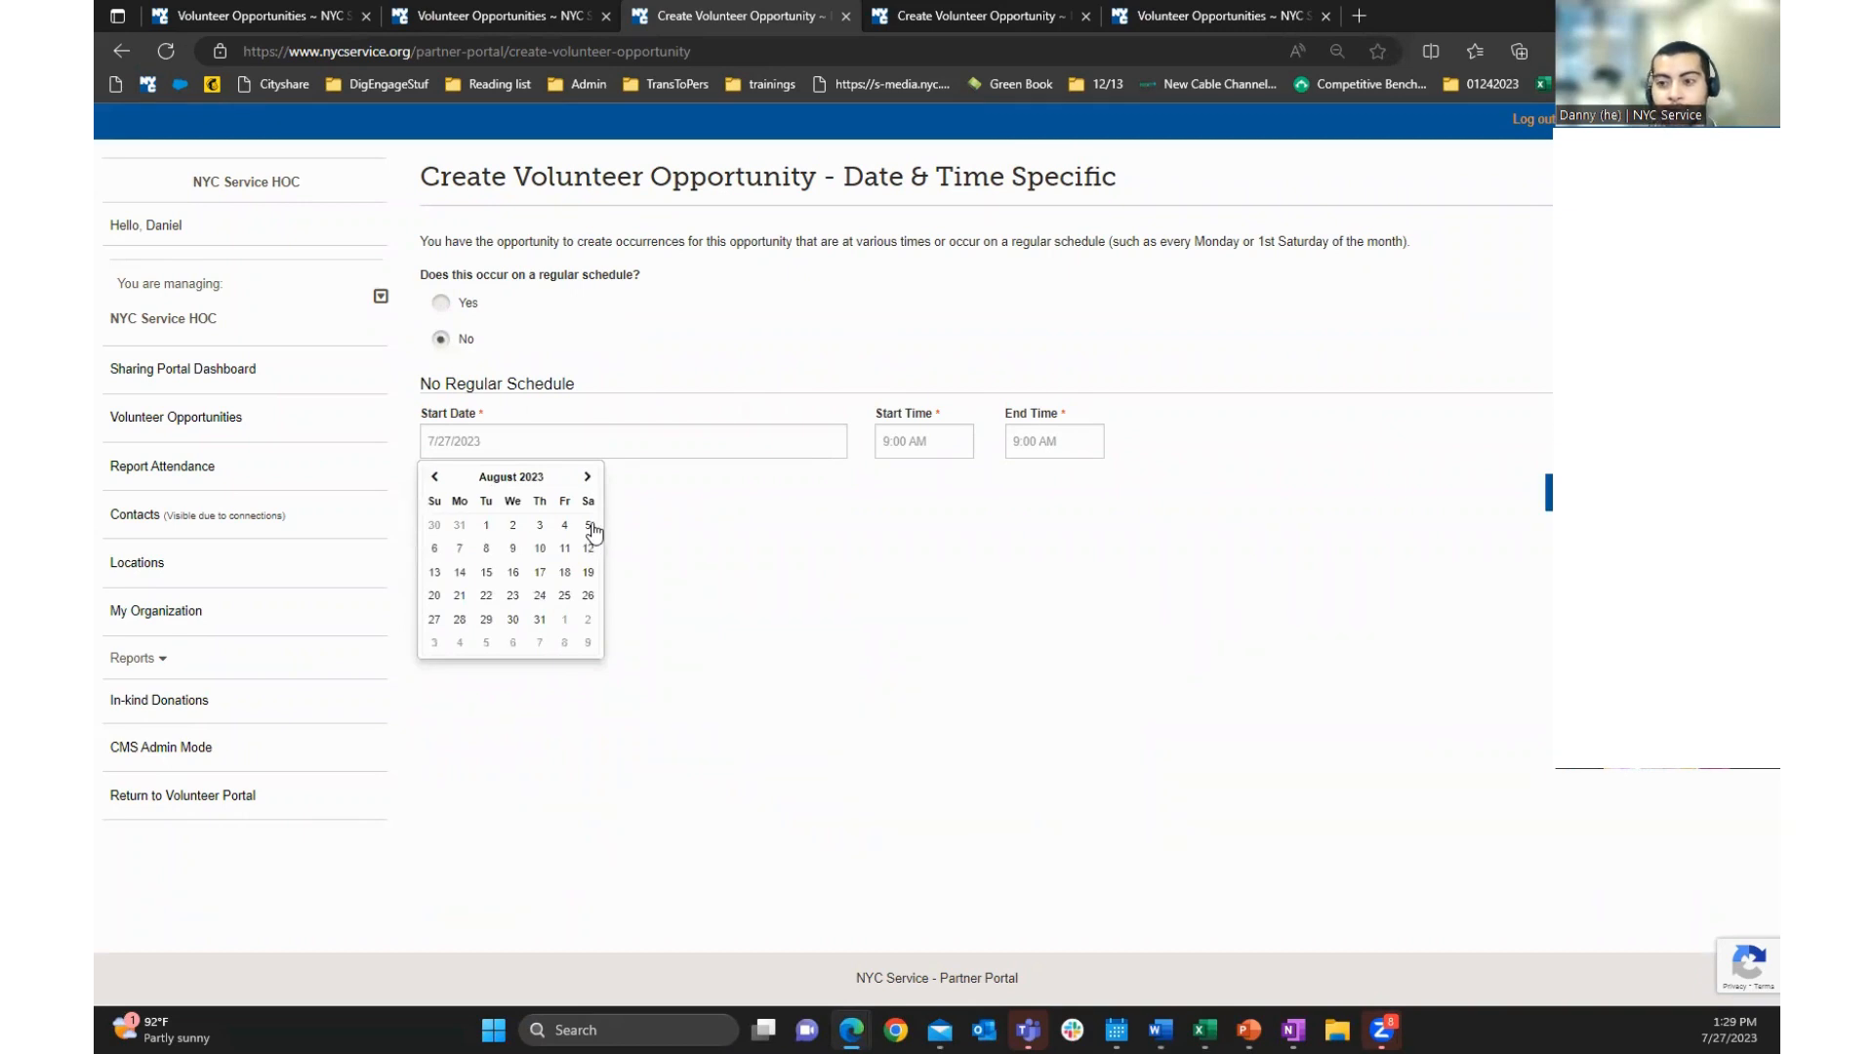
click(588, 525)
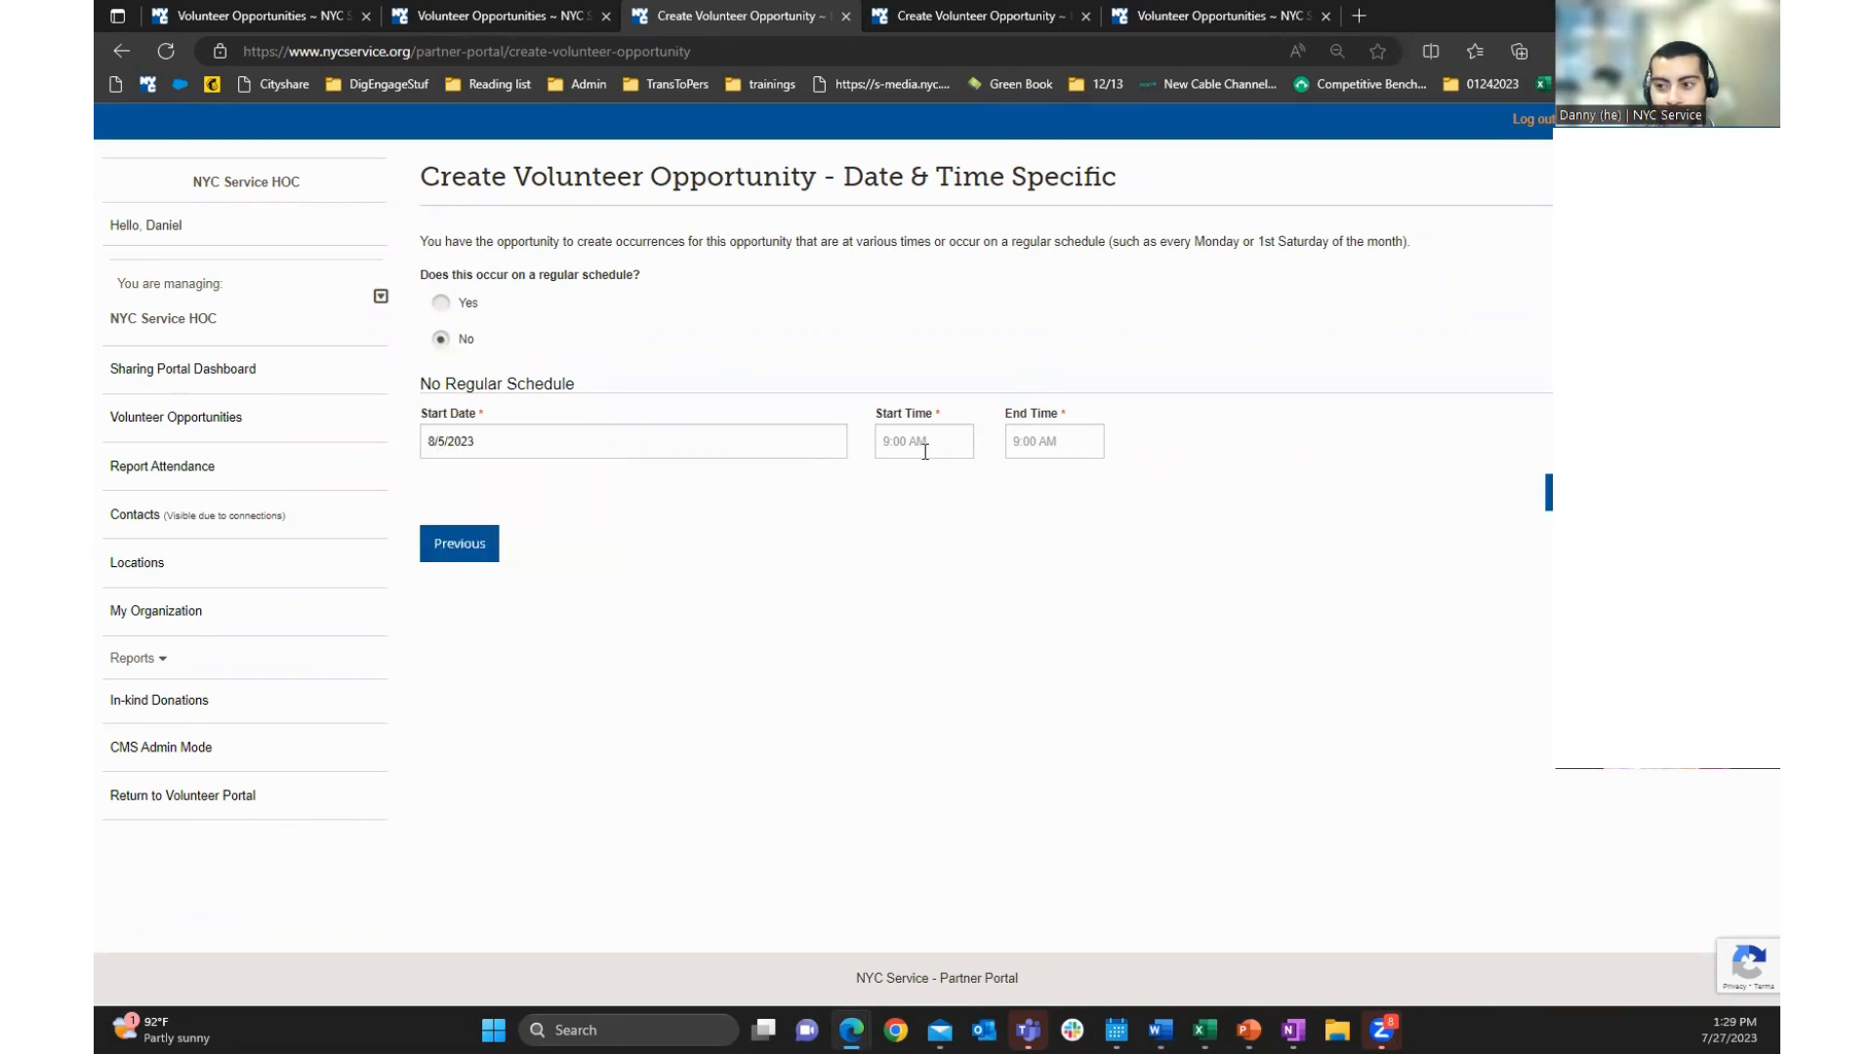
Set the occurrence's time from 9:00 AM to 11:00 AM and create the Park Cleanup opportunity
click(917, 440)
click(1180, 478)
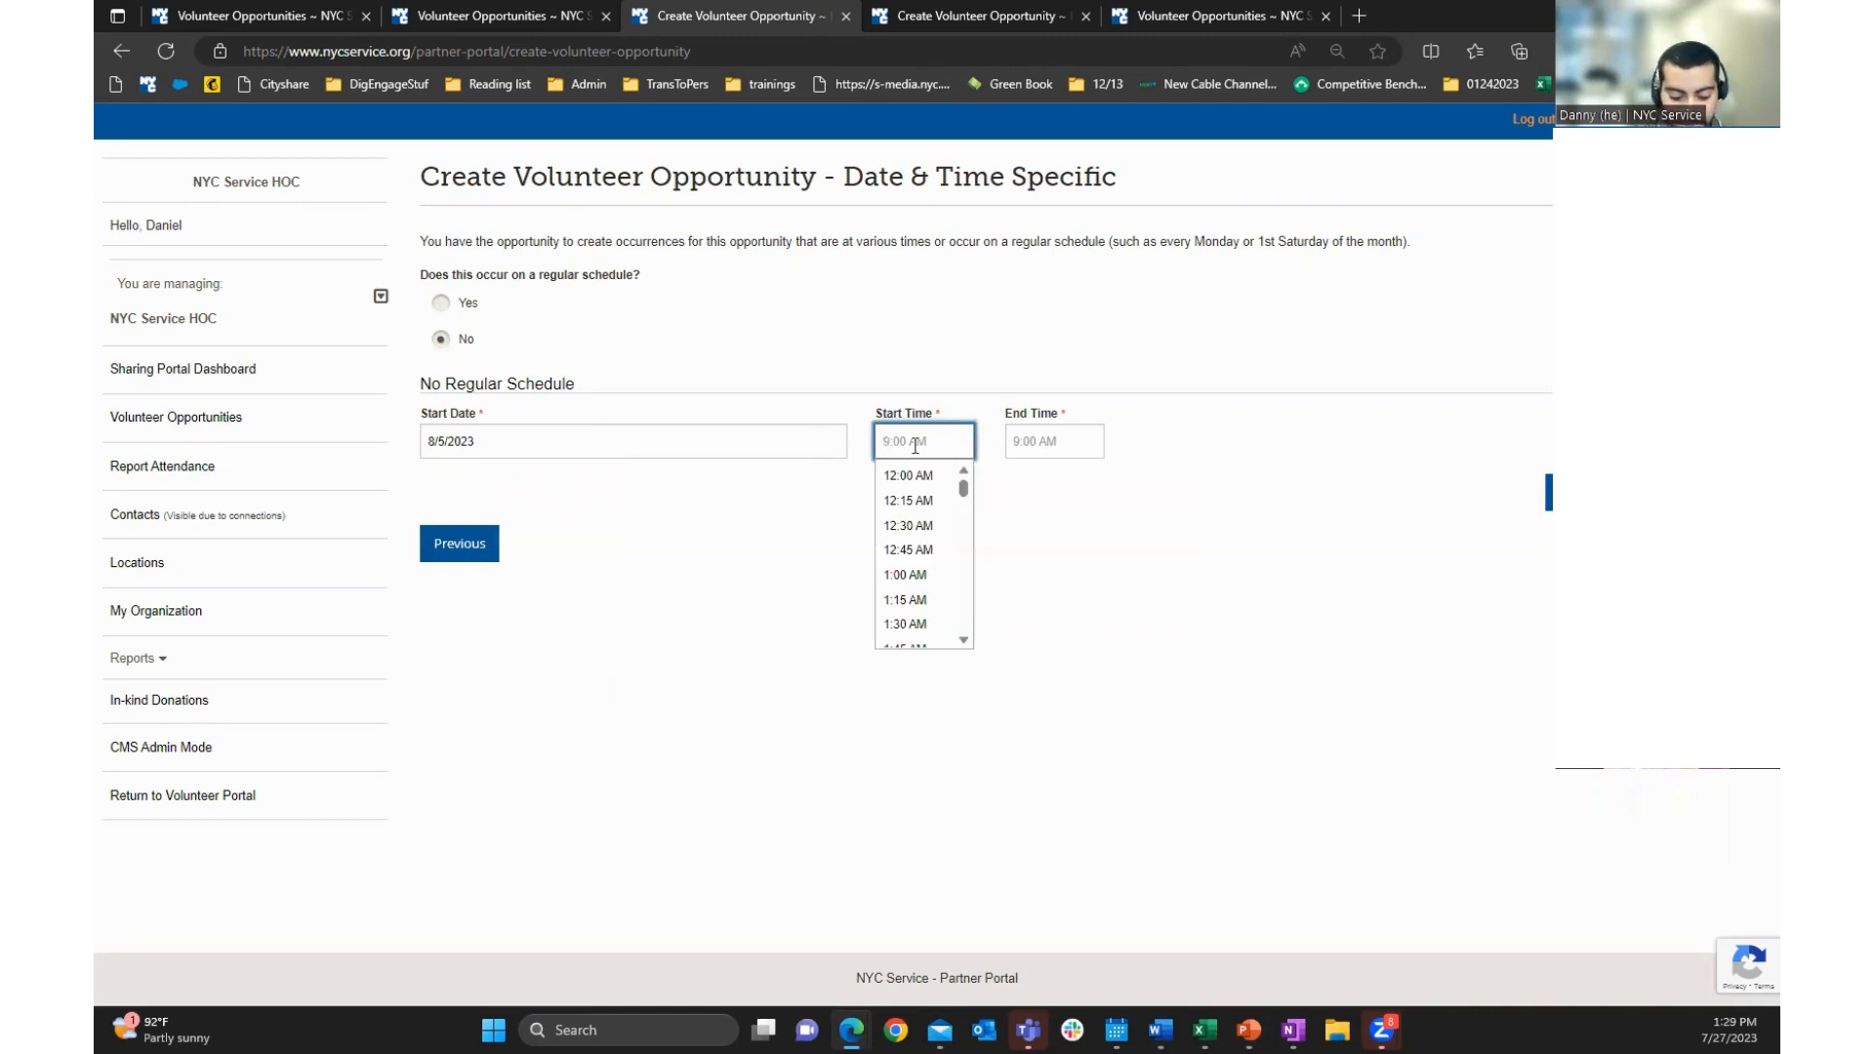
text(9)
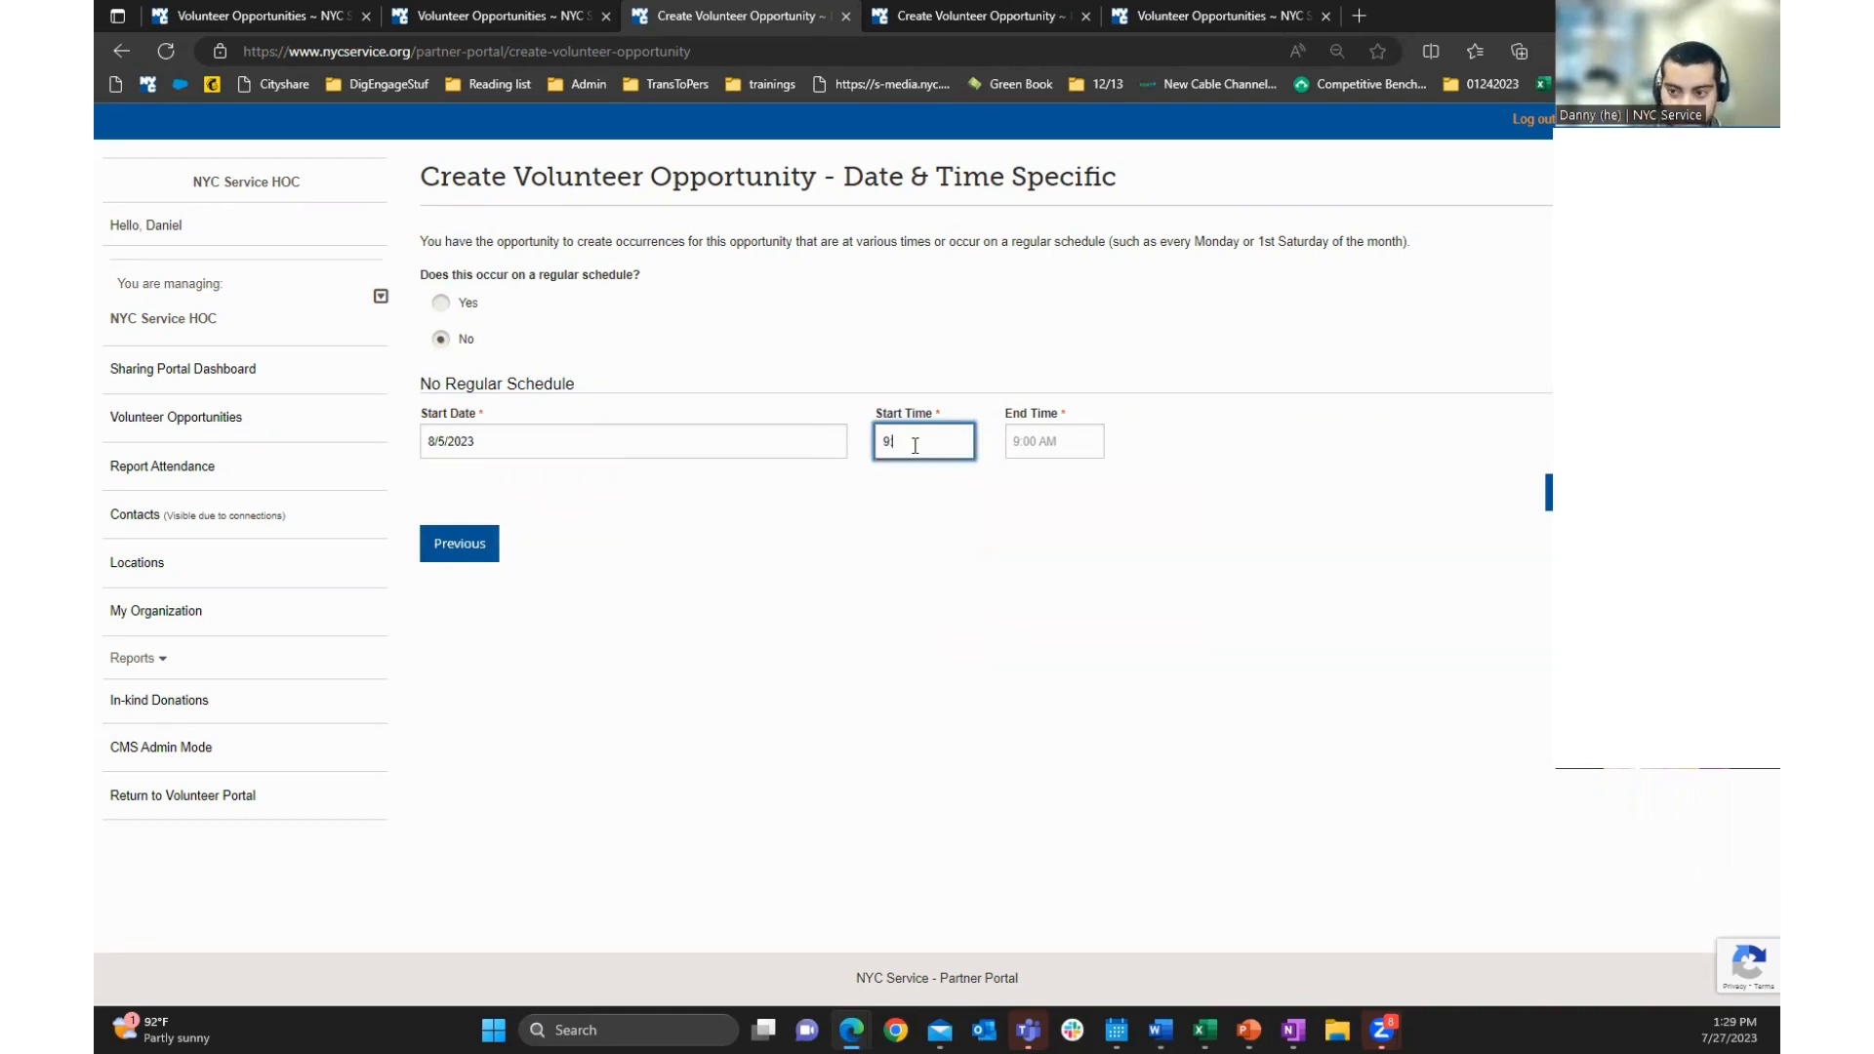
text(:00 AM)
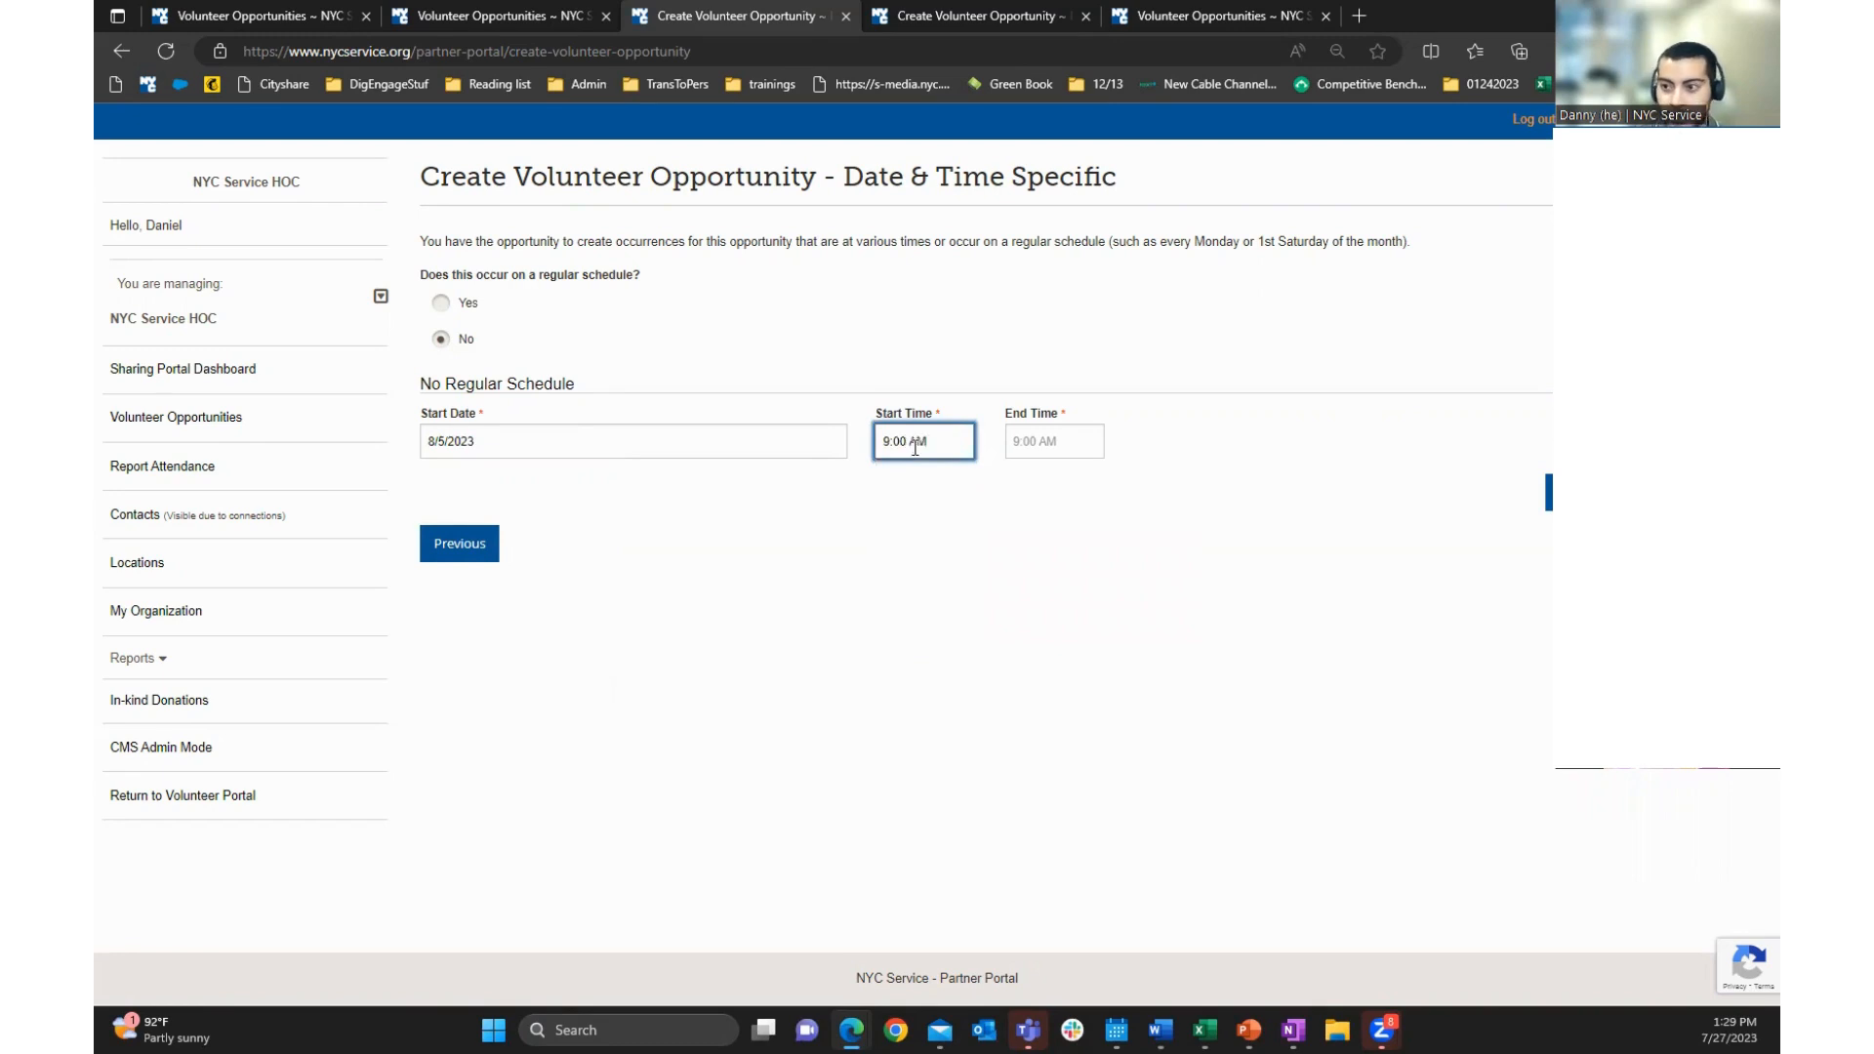
click(1040, 440)
text(11)
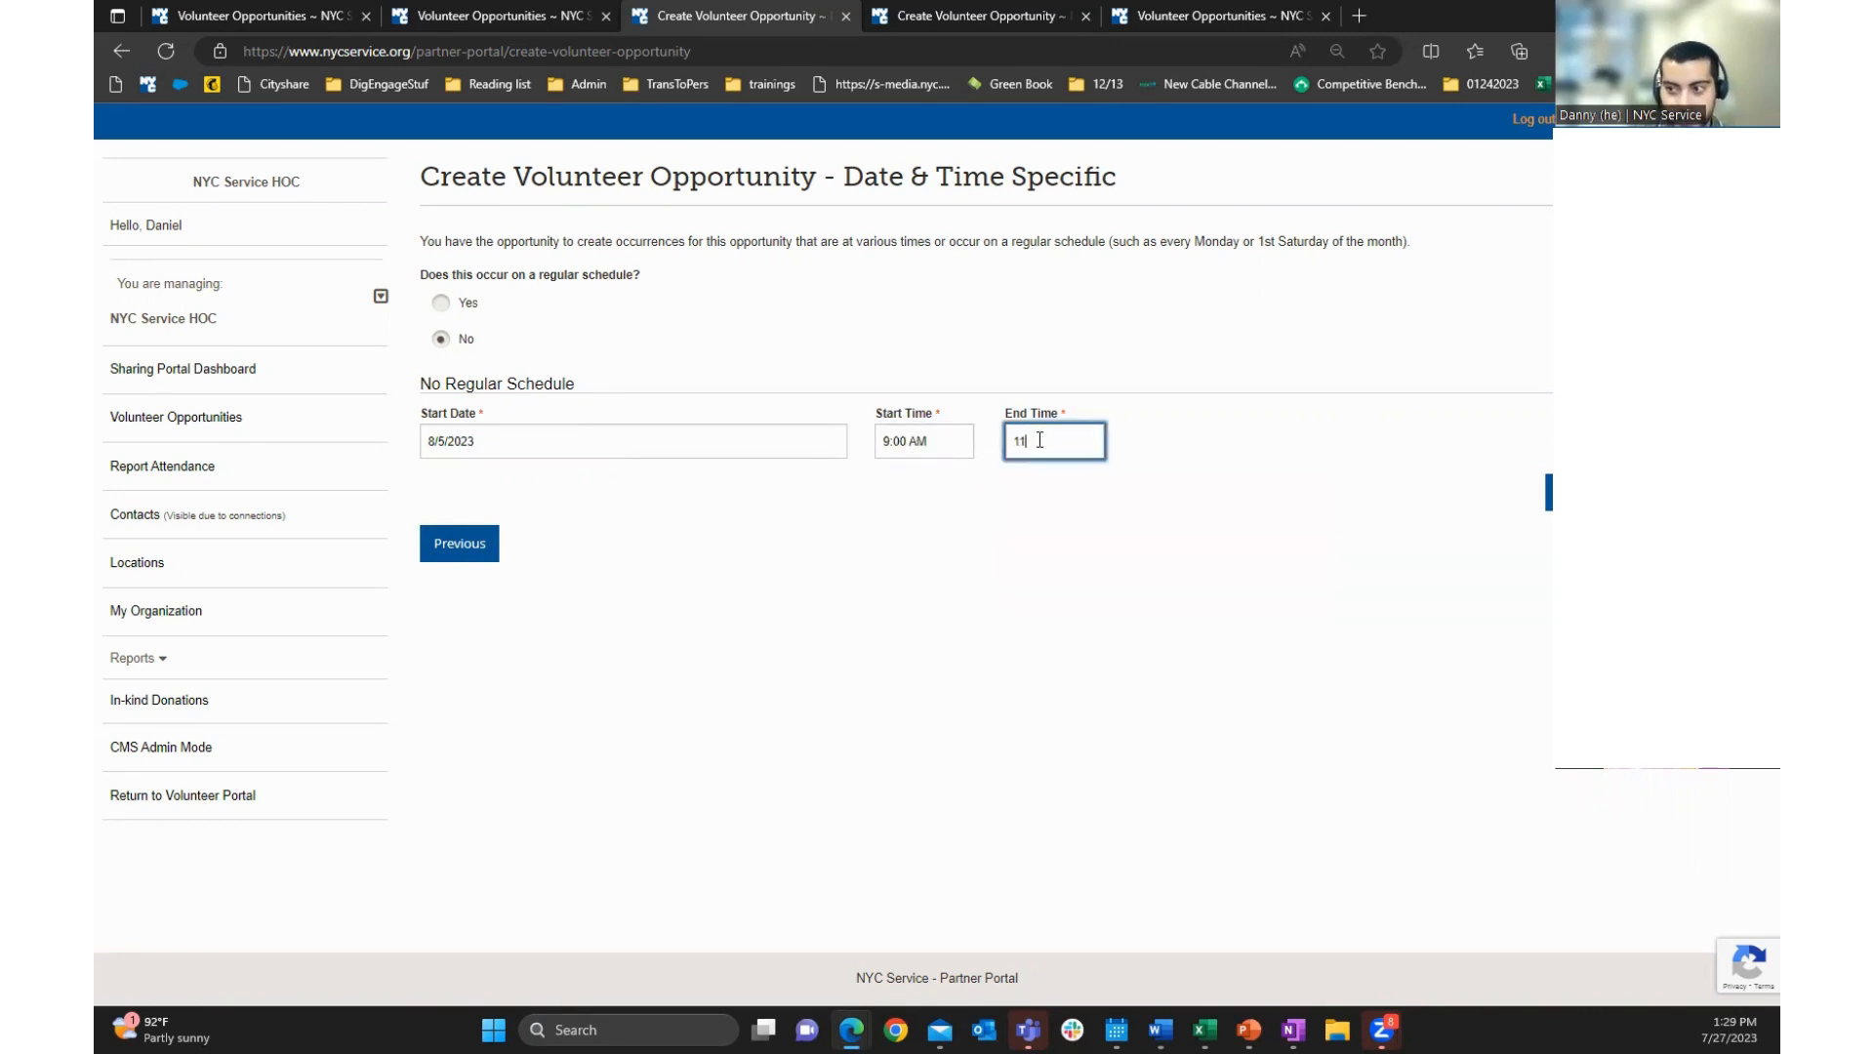
text(:00 AM)
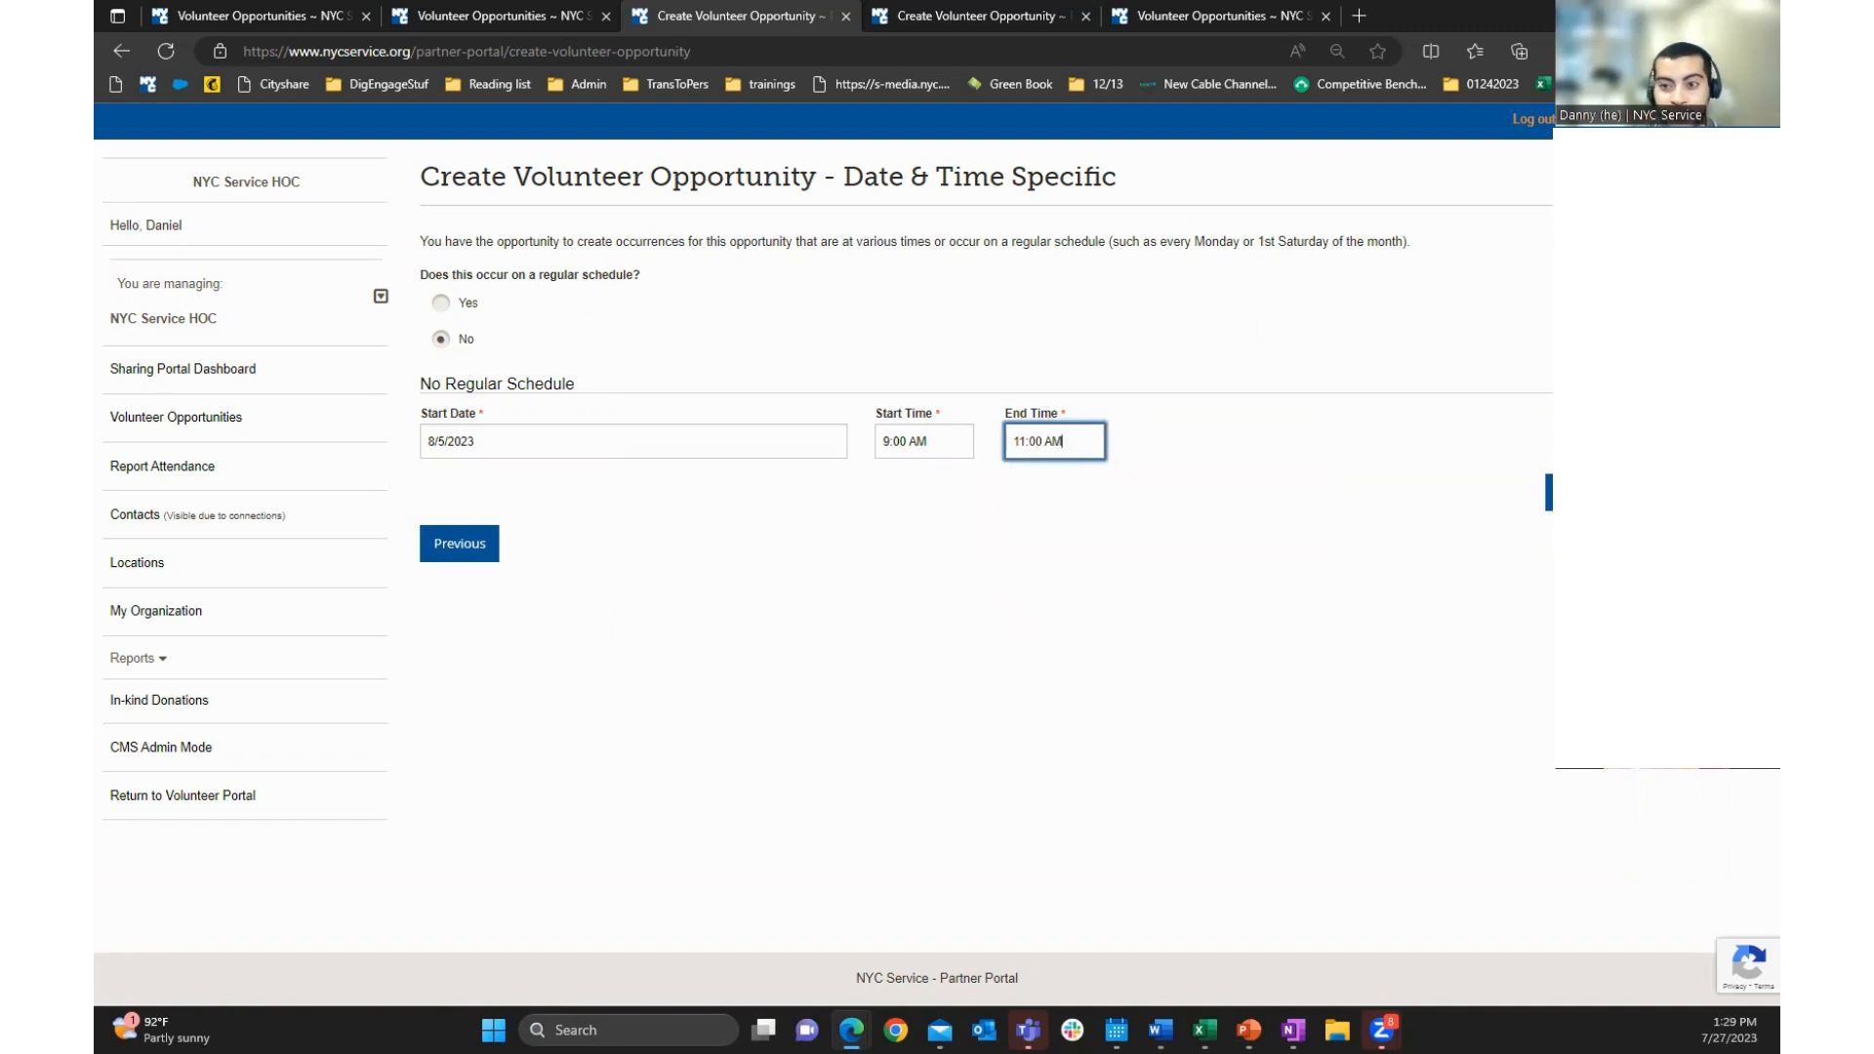
click(1550, 492)
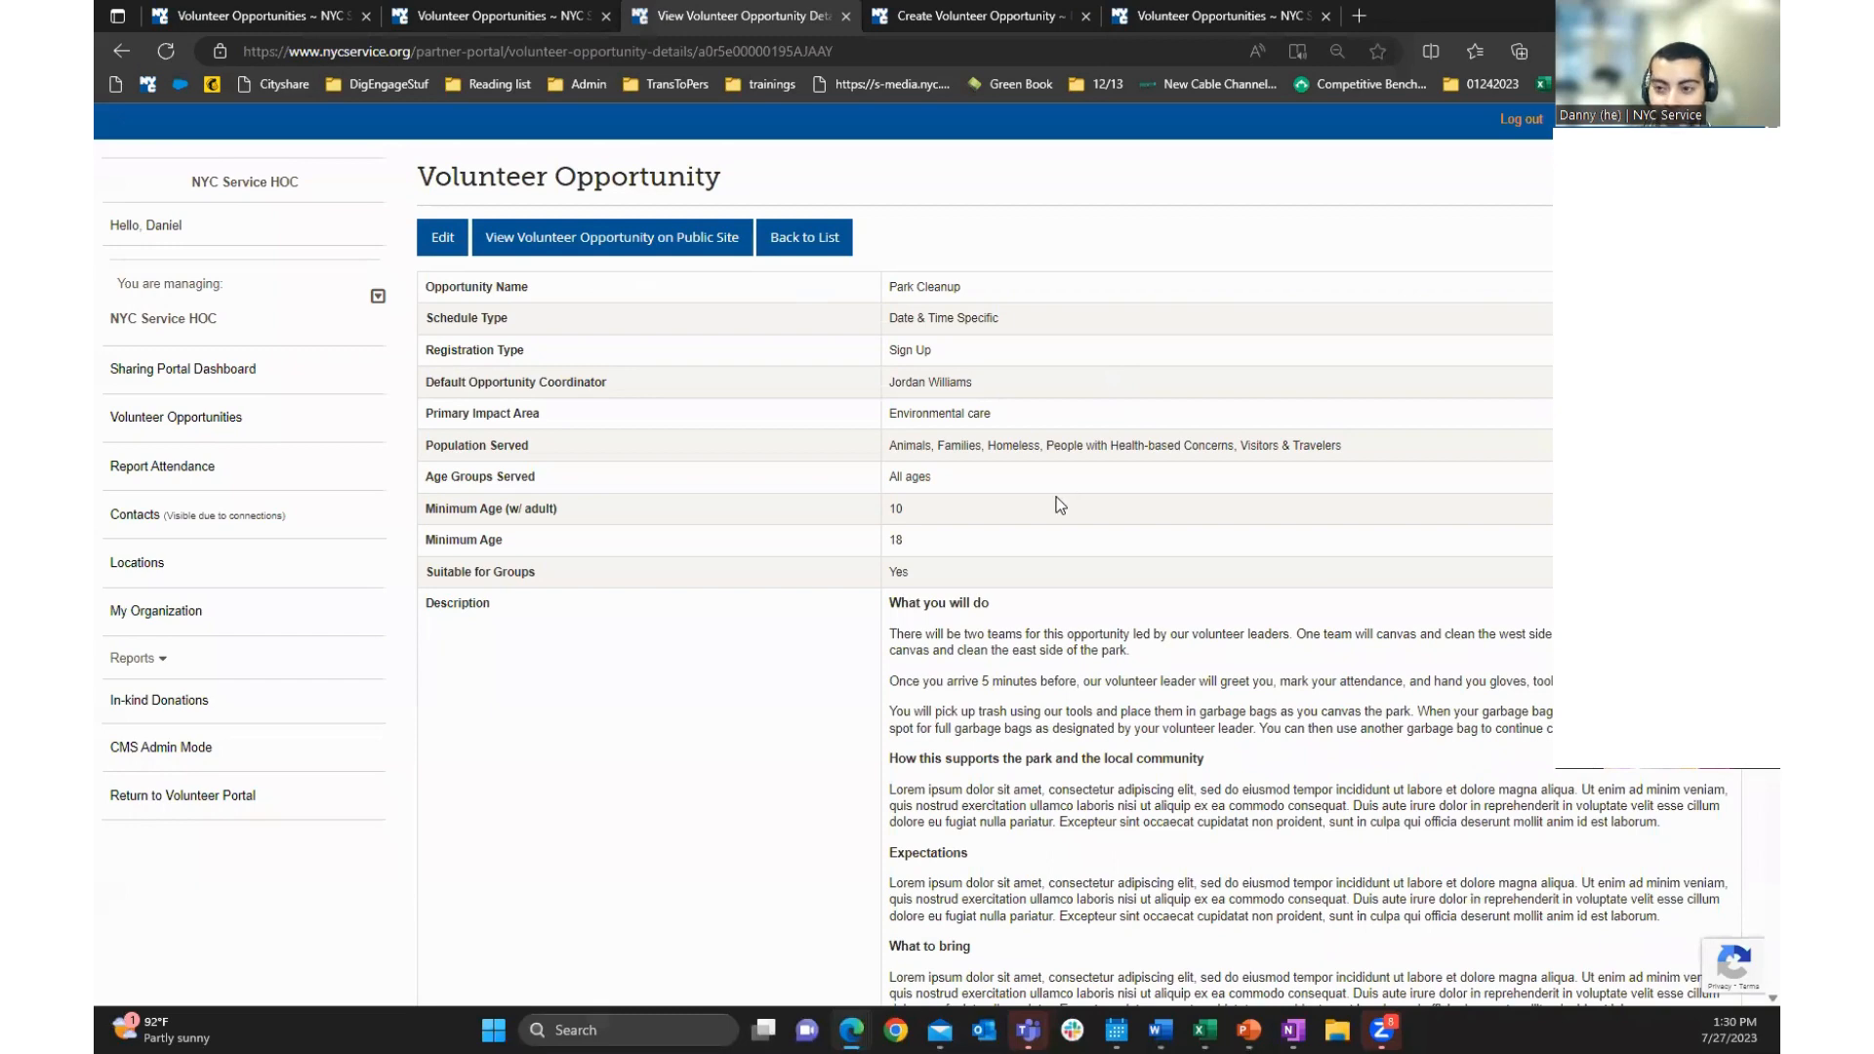
Review the new Park Cleanup opportunity's details, description, connections and occurrences
scroll(887, 478, down, 12)
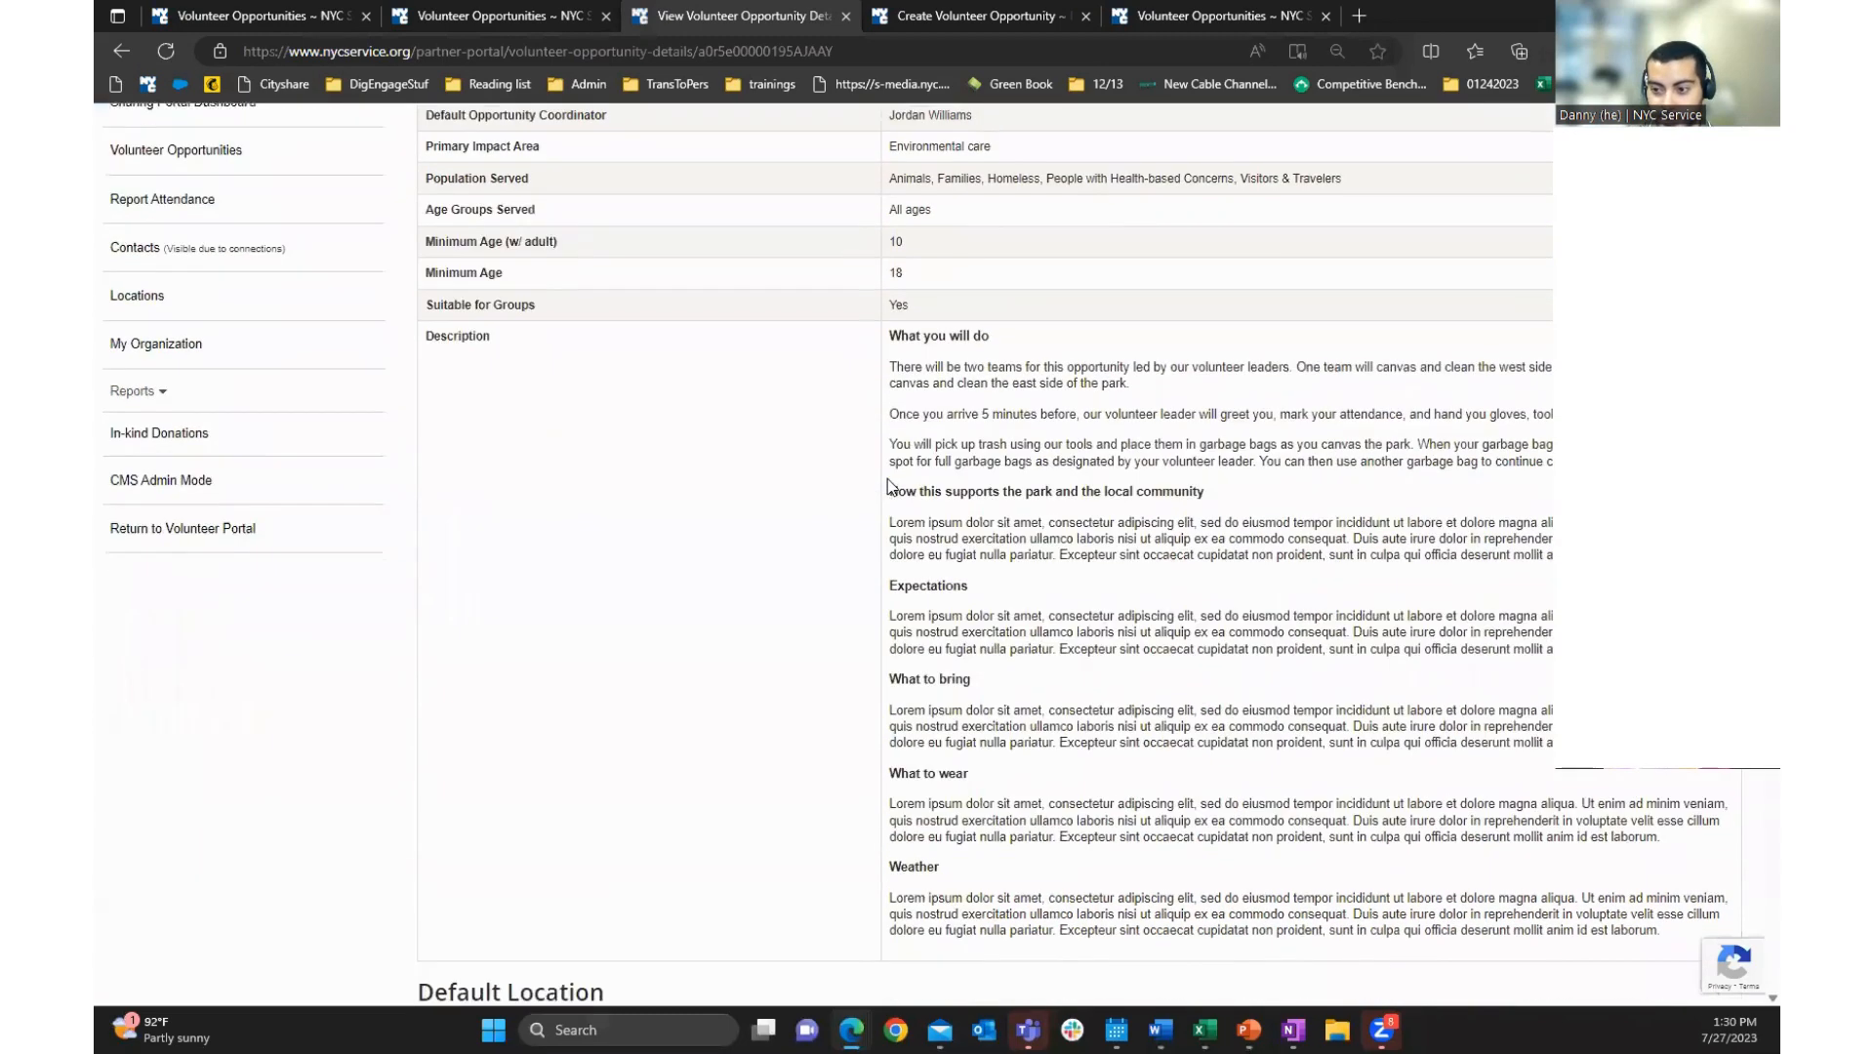
scroll(887, 479, down, 4)
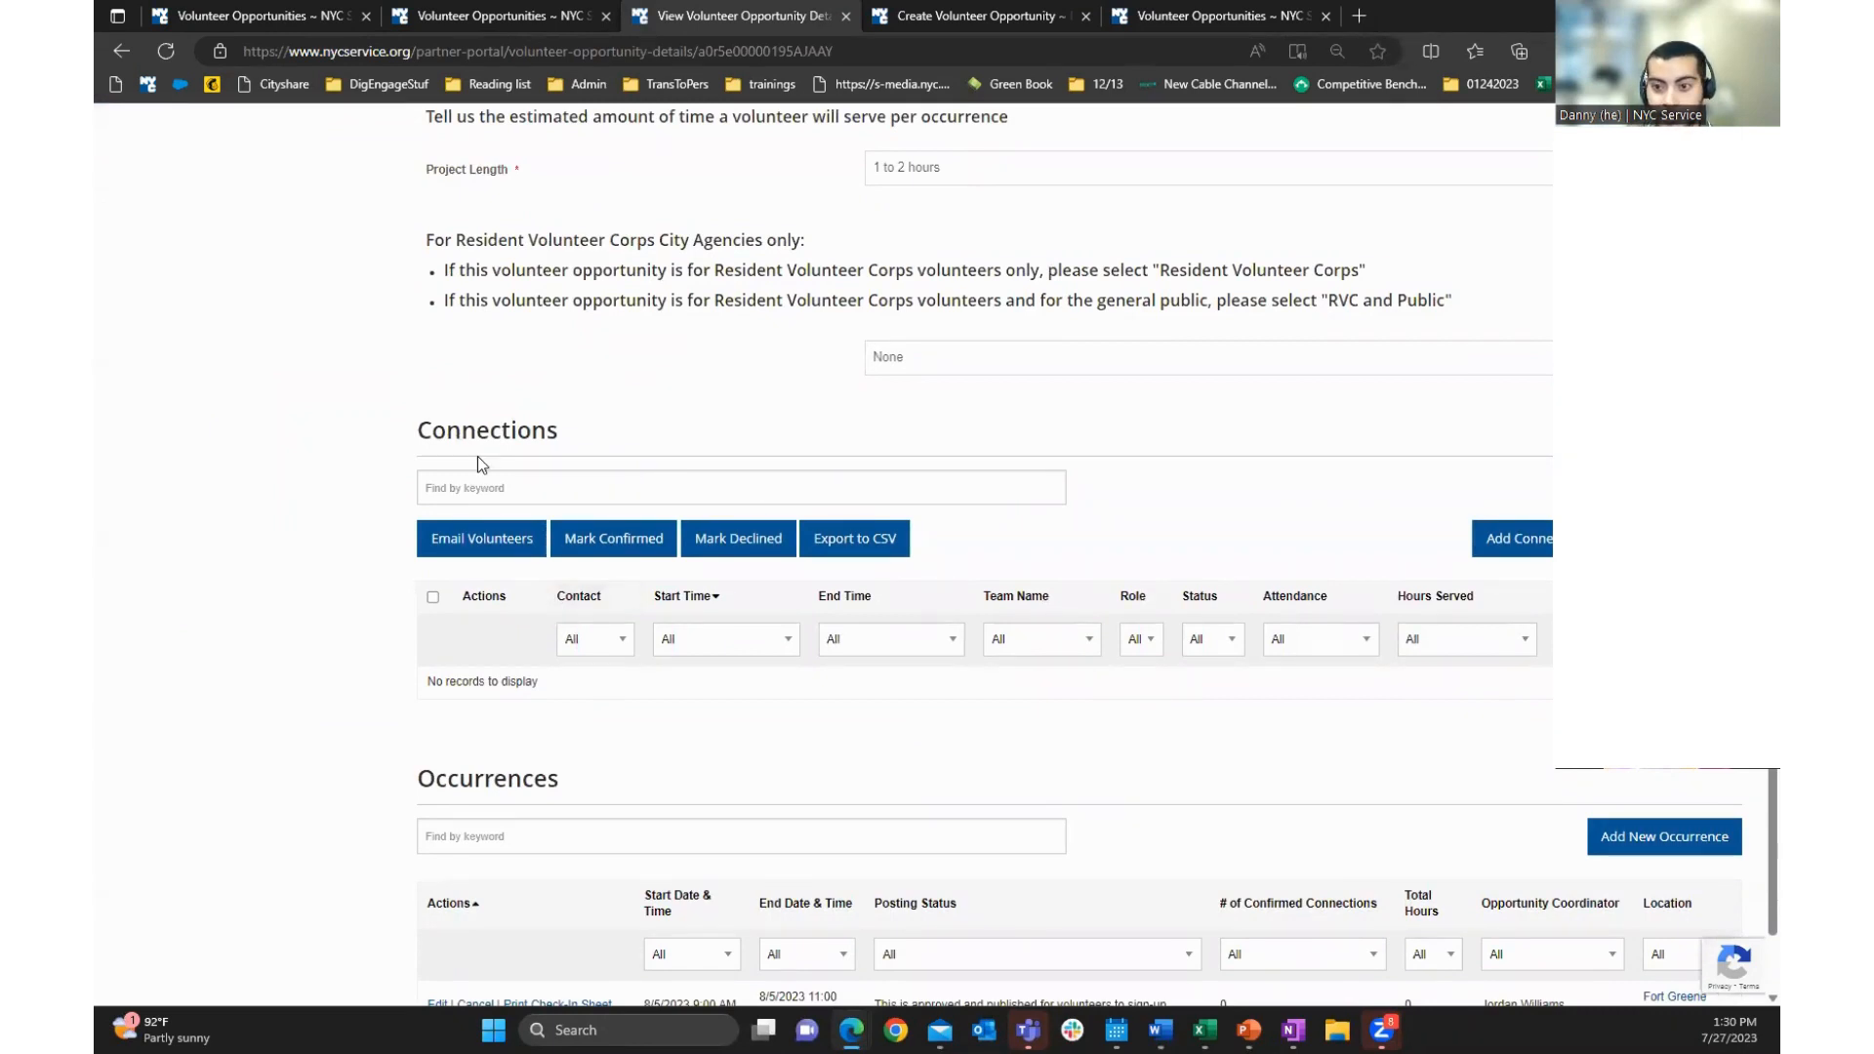
scroll(1055, 722, down, 2)
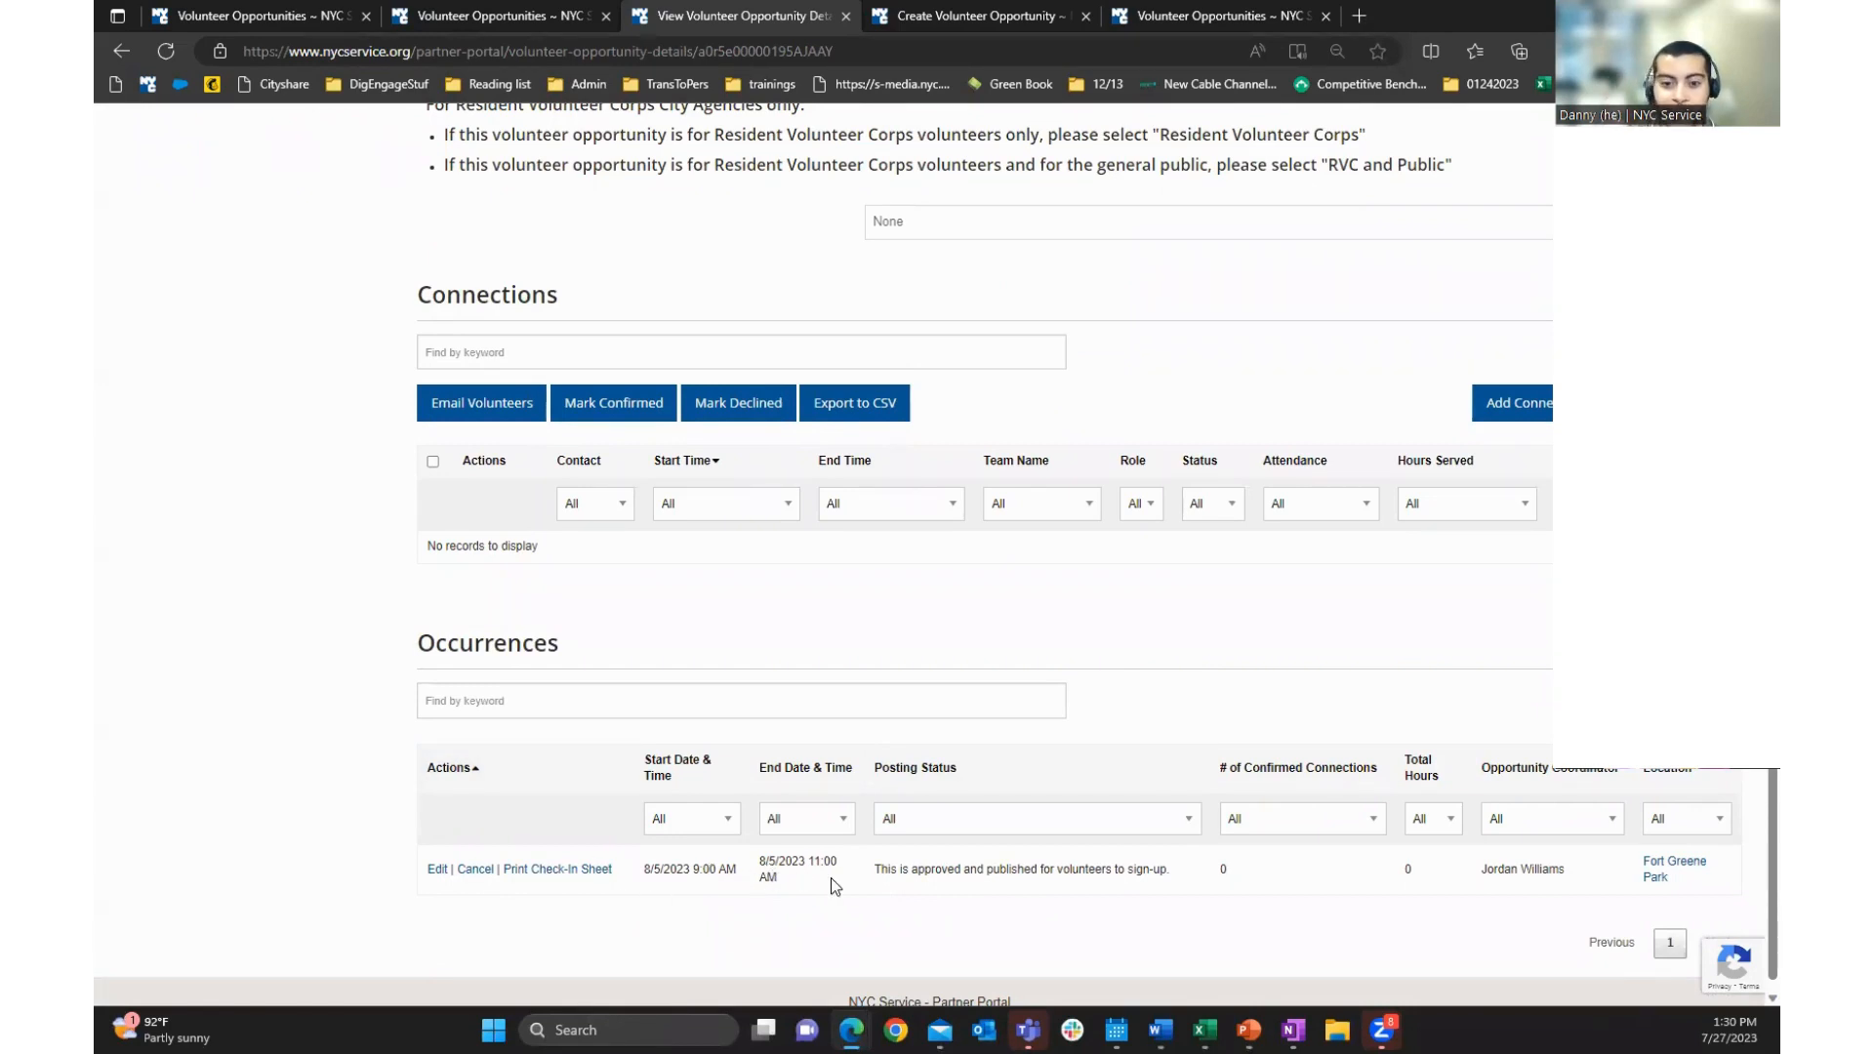
scroll(830, 876, down, 1)
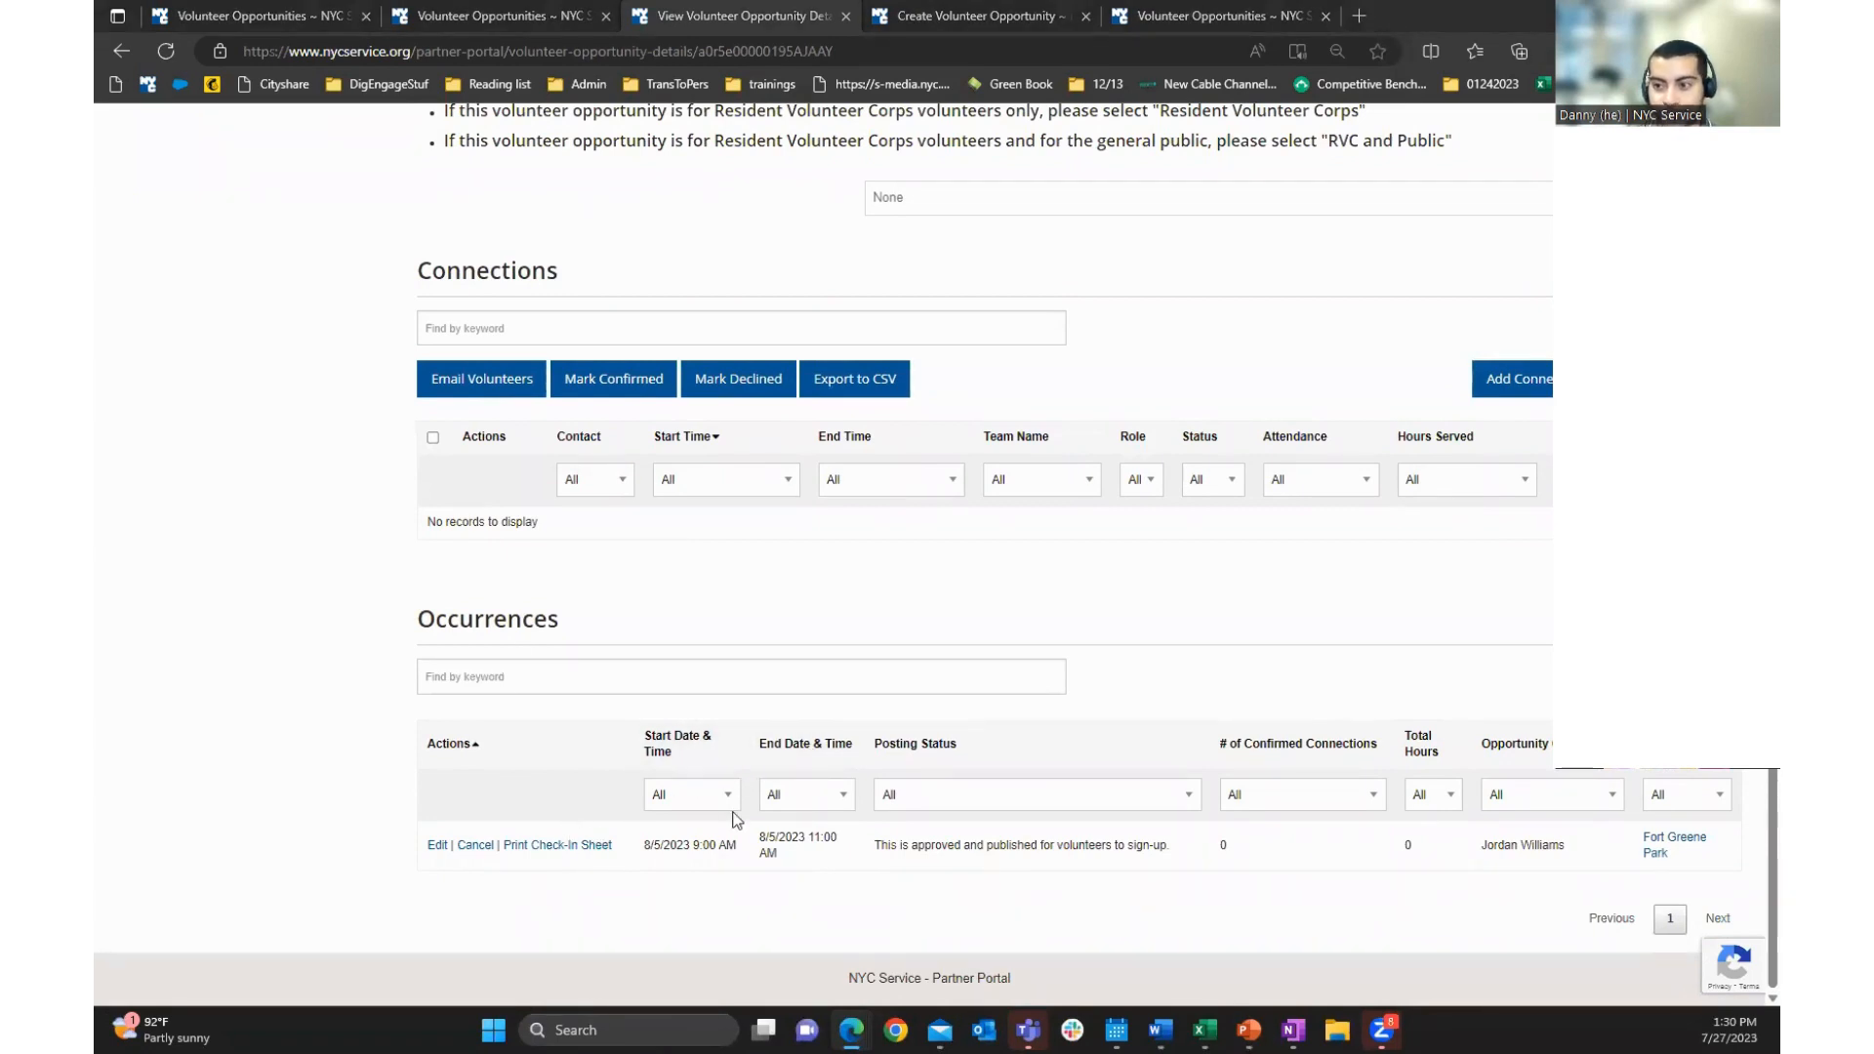
scroll(736, 820, up, 15)
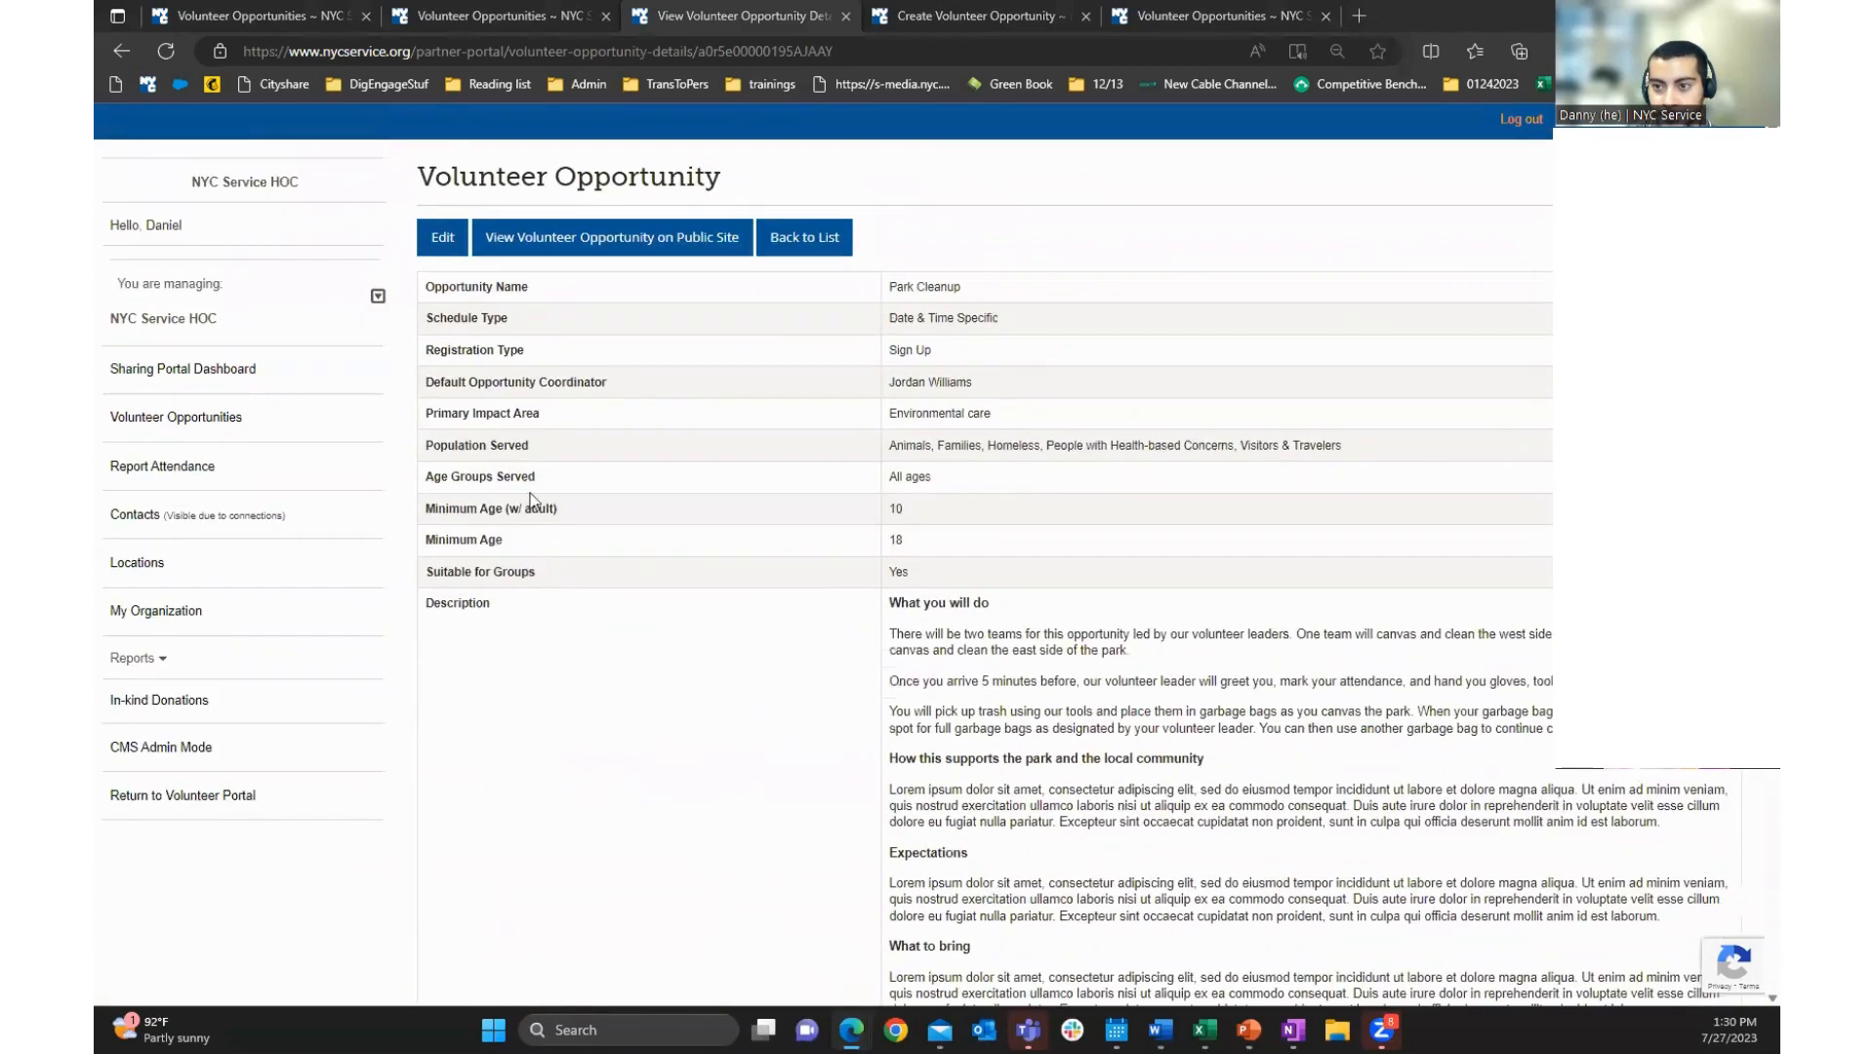
Open the Park Cleanup opportunity for editing, review its editable fields and cancel without saving
click(440, 244)
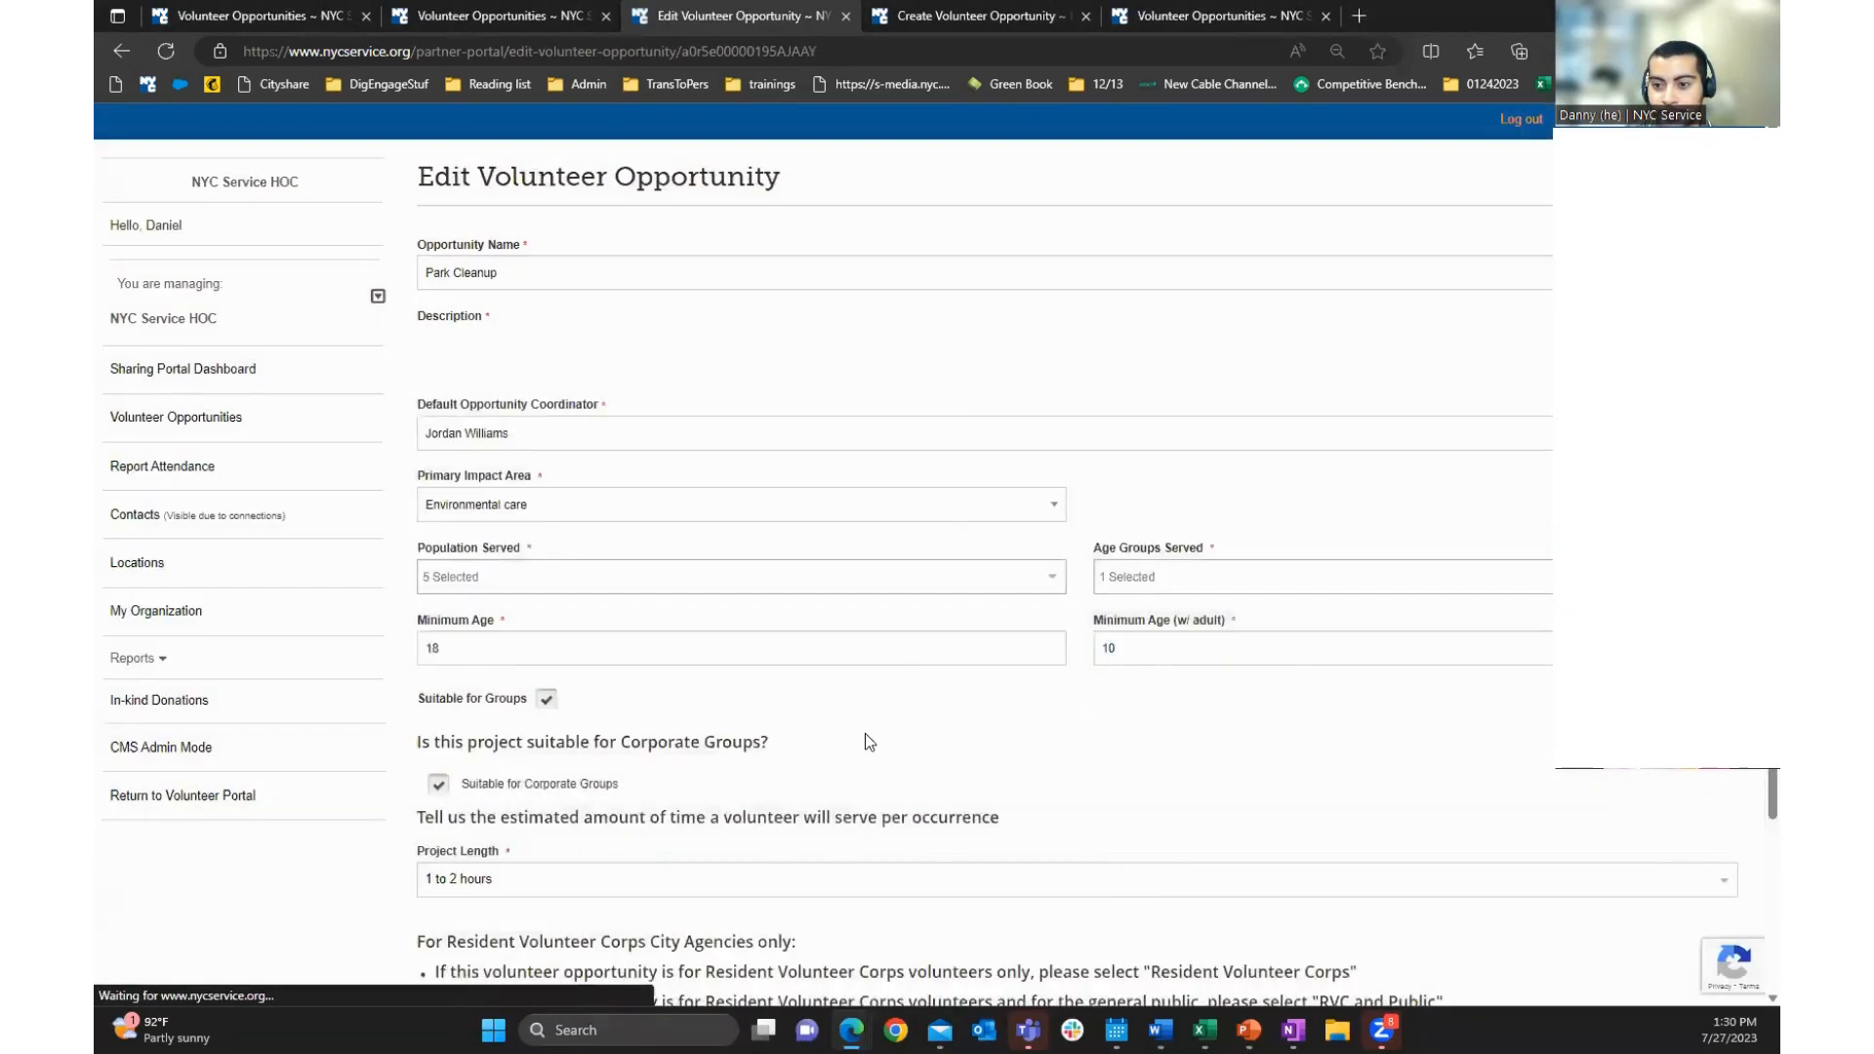
scroll(893, 697, down, 4)
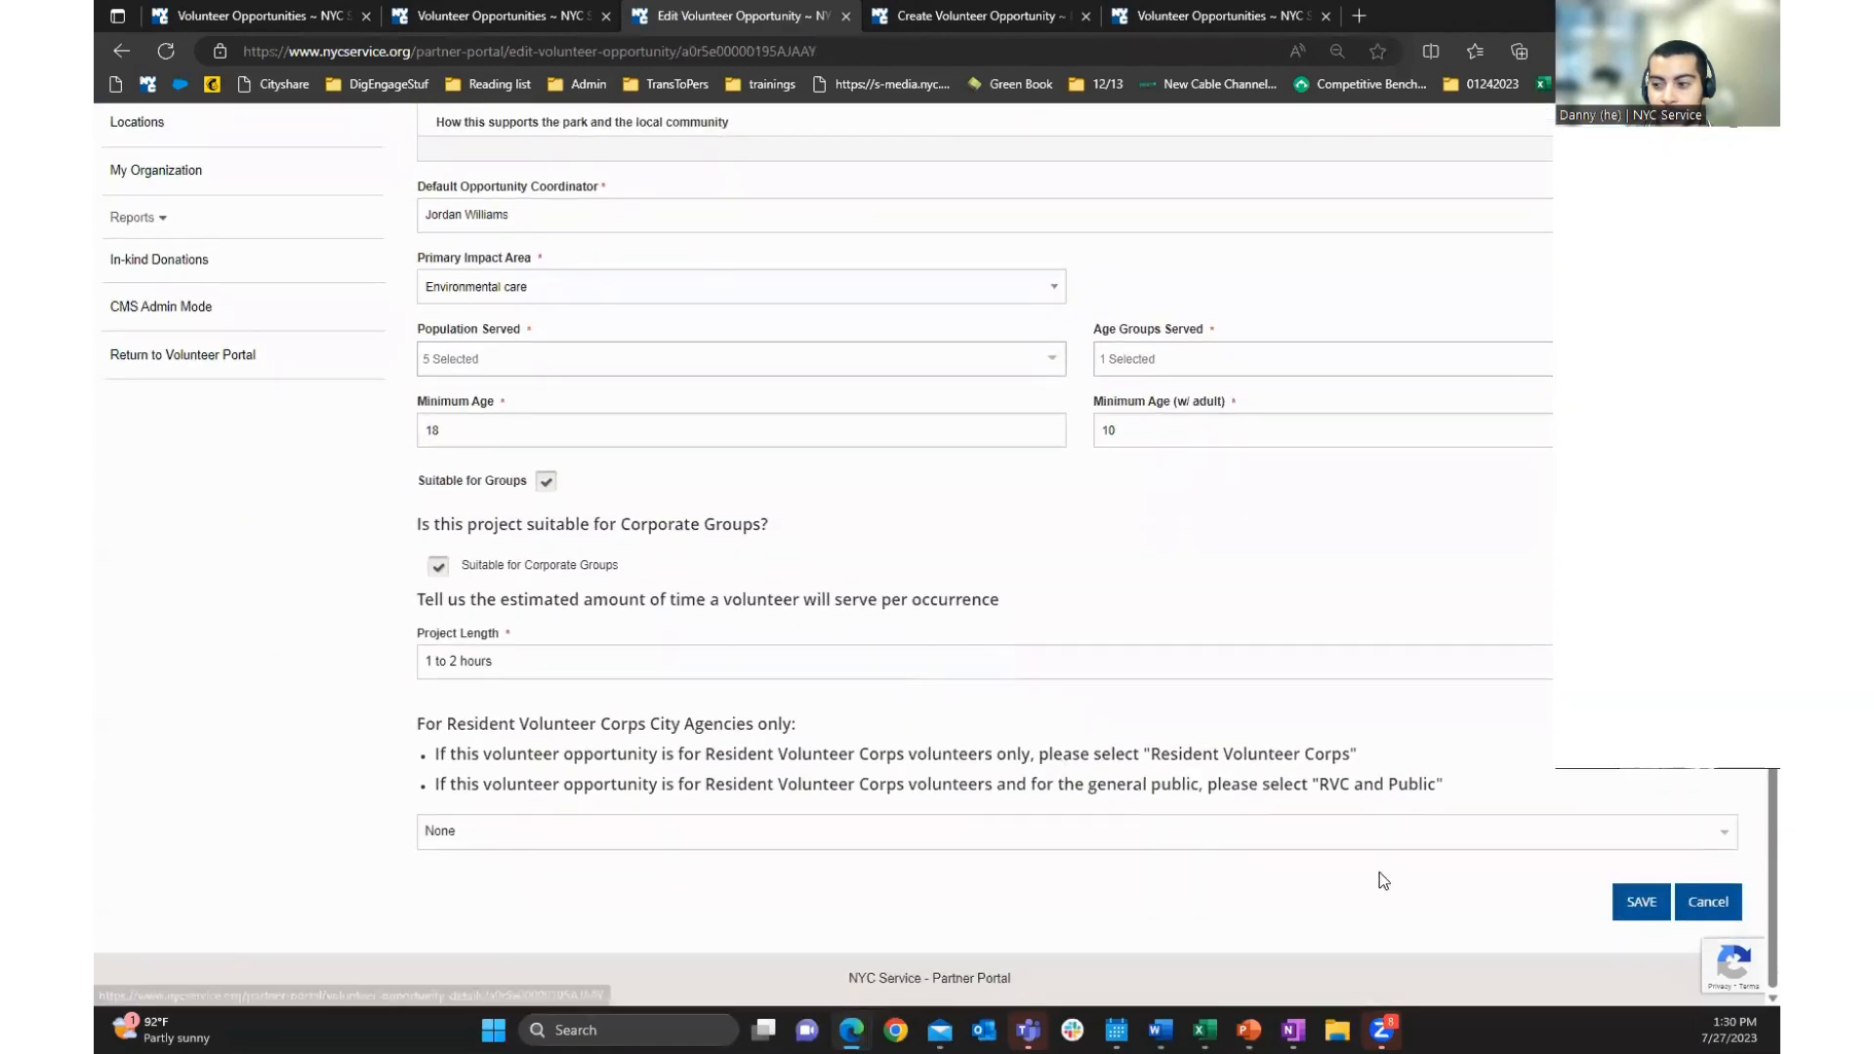
scroll(956, 818, up, 5)
scroll(957, 818, down, 5)
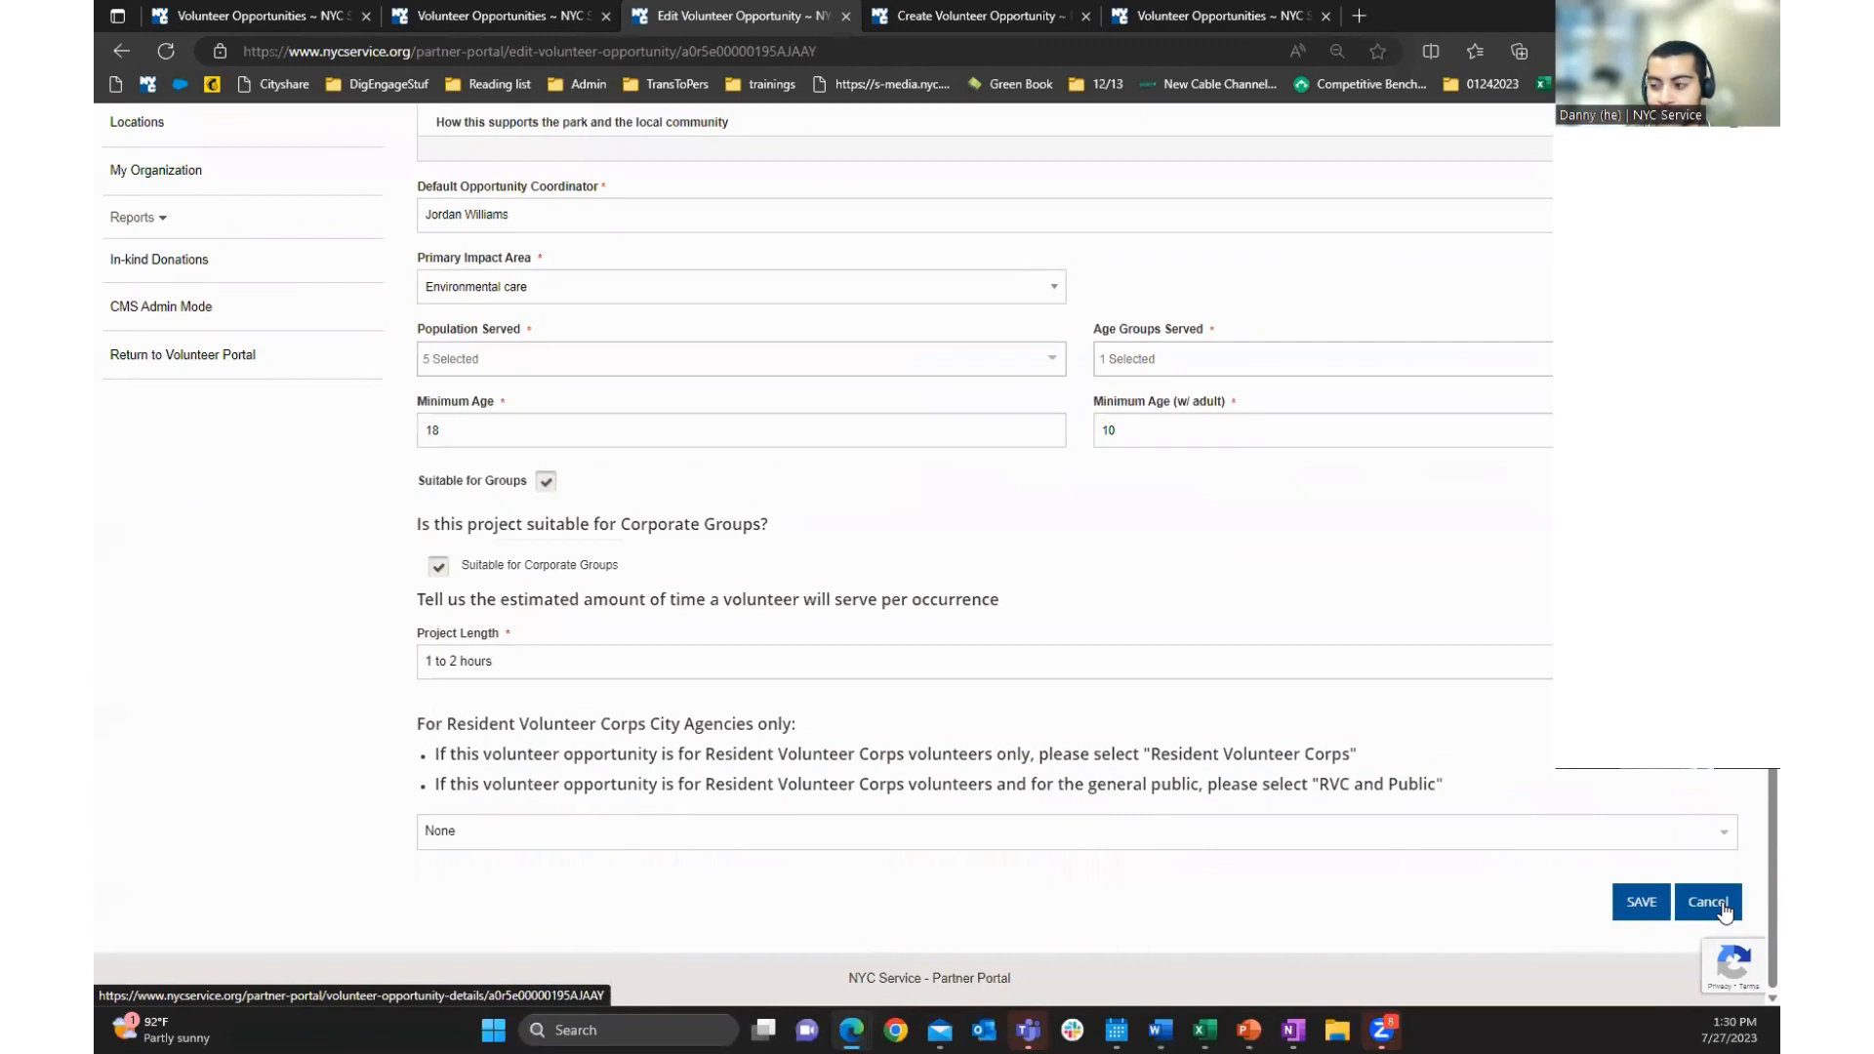
click(1722, 906)
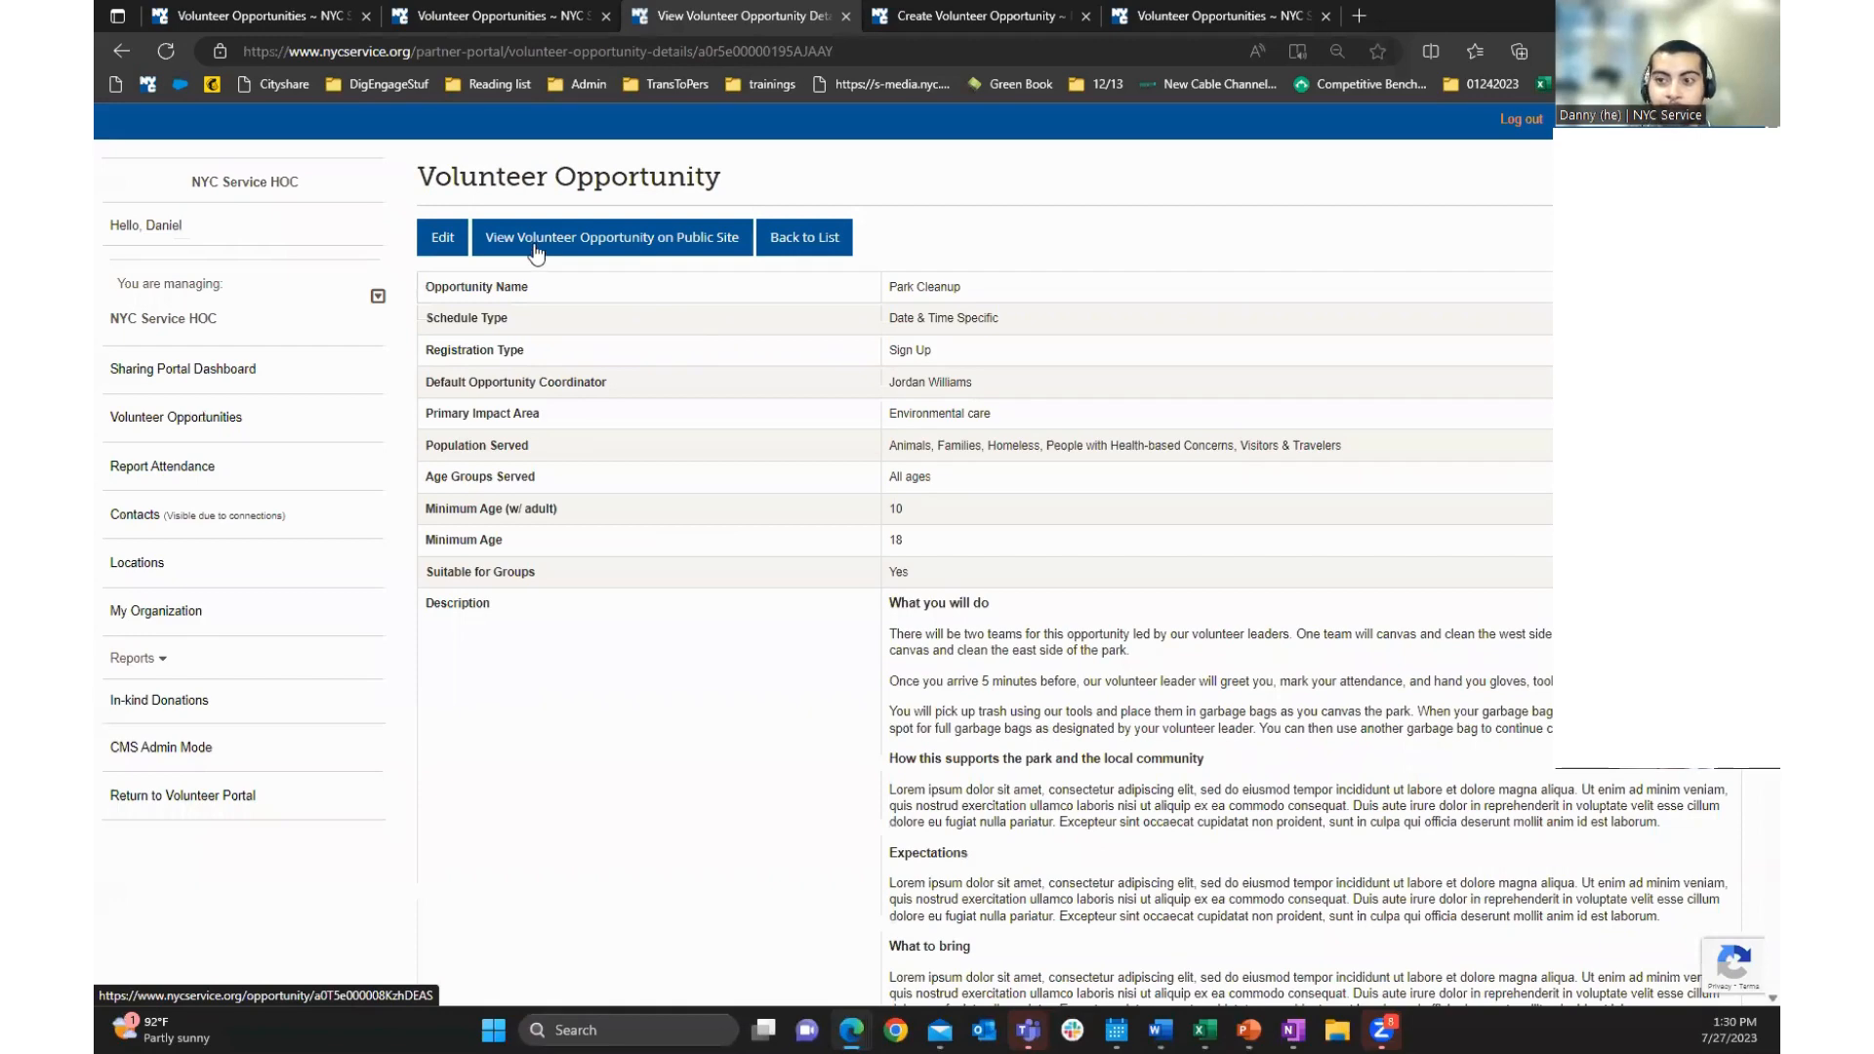
View the Park Cleanup opportunity on the public site and examine its description and sign-up details
click(705, 251)
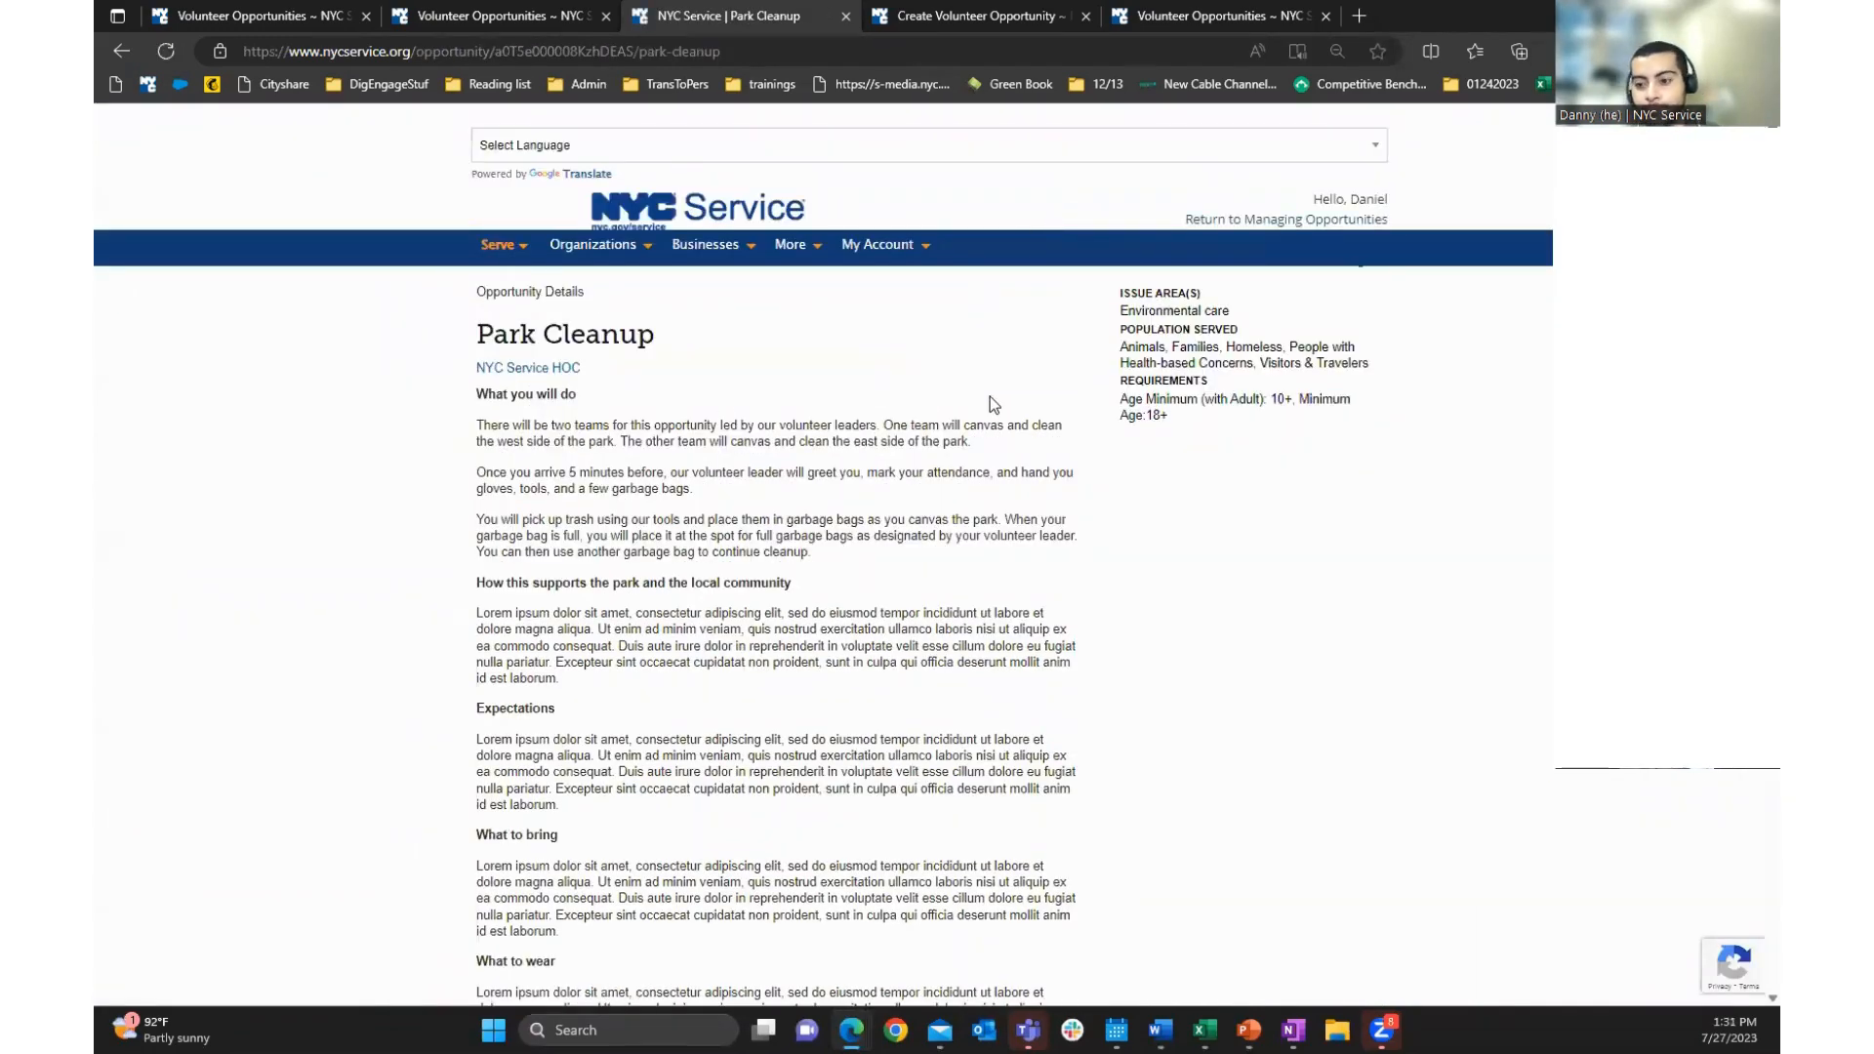
scroll(990, 404, down, 5)
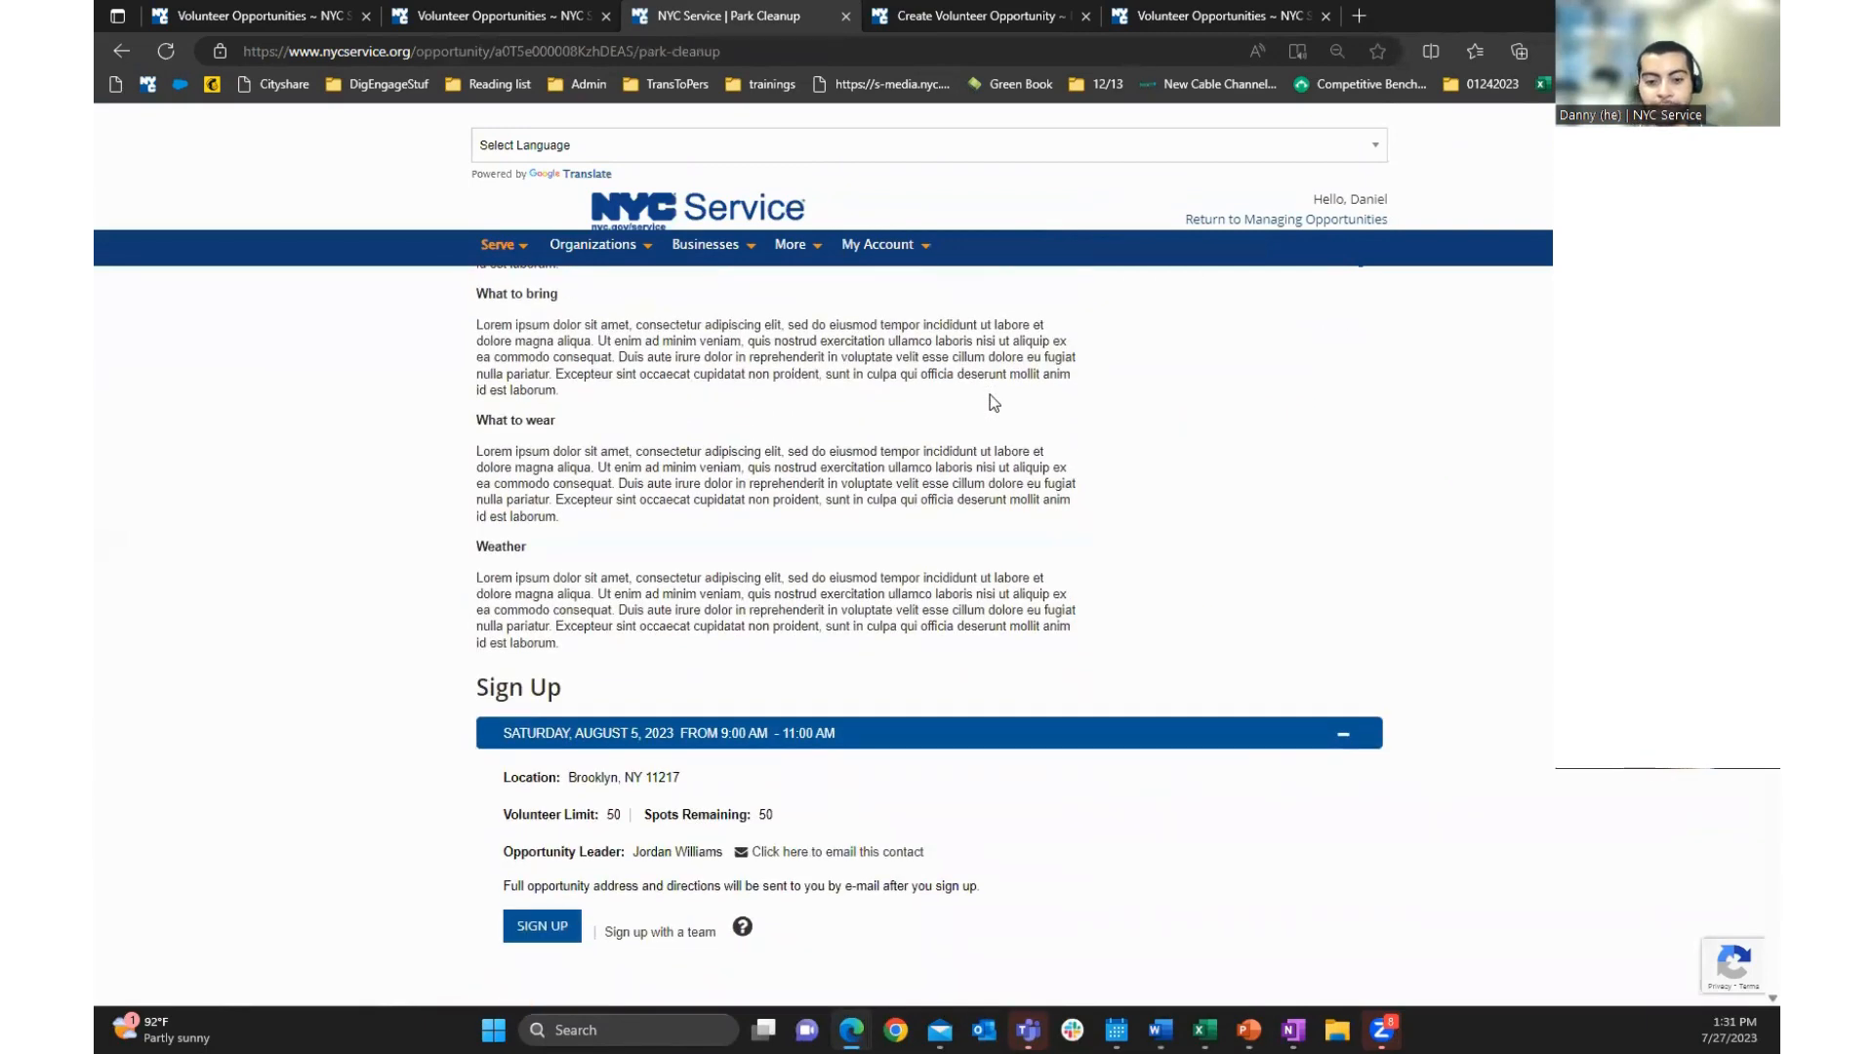
scroll(990, 395, down, 4)
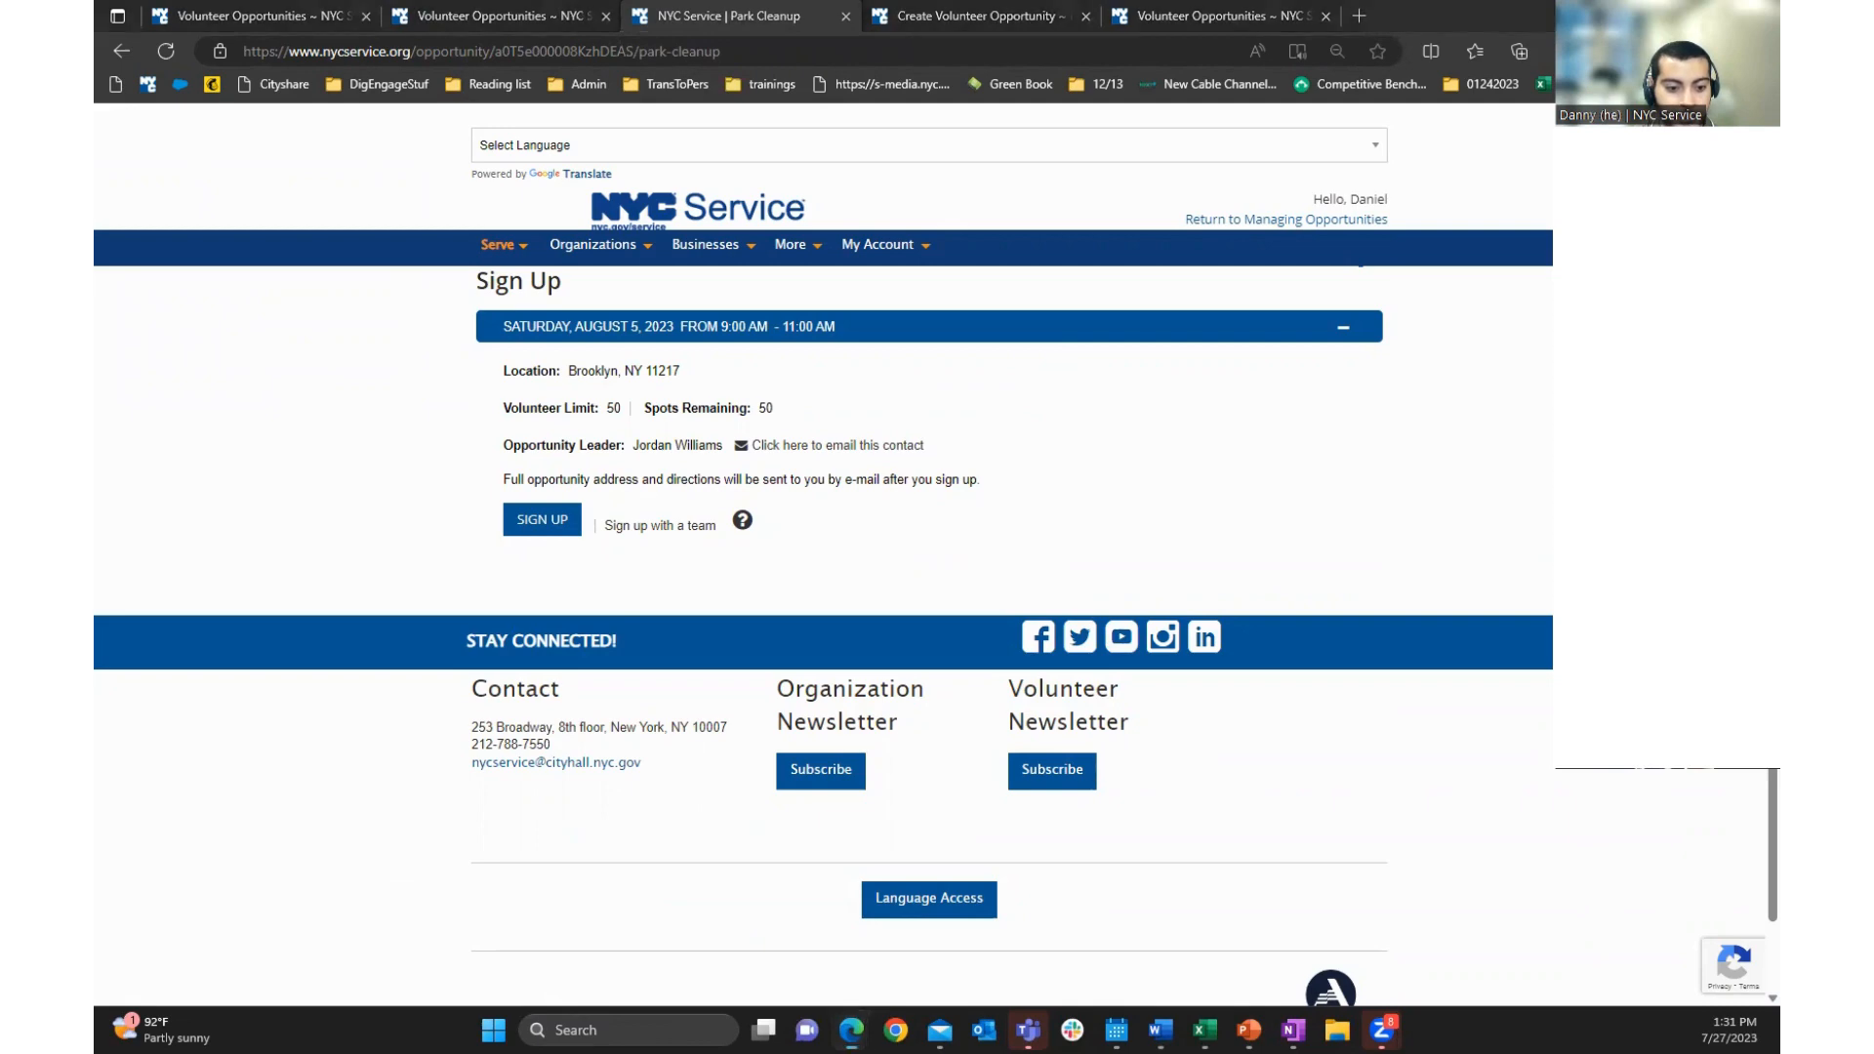
Switch to the presentation slides and advance to the Date and time specific–Express interest opportunity type
key(alt+Tab)
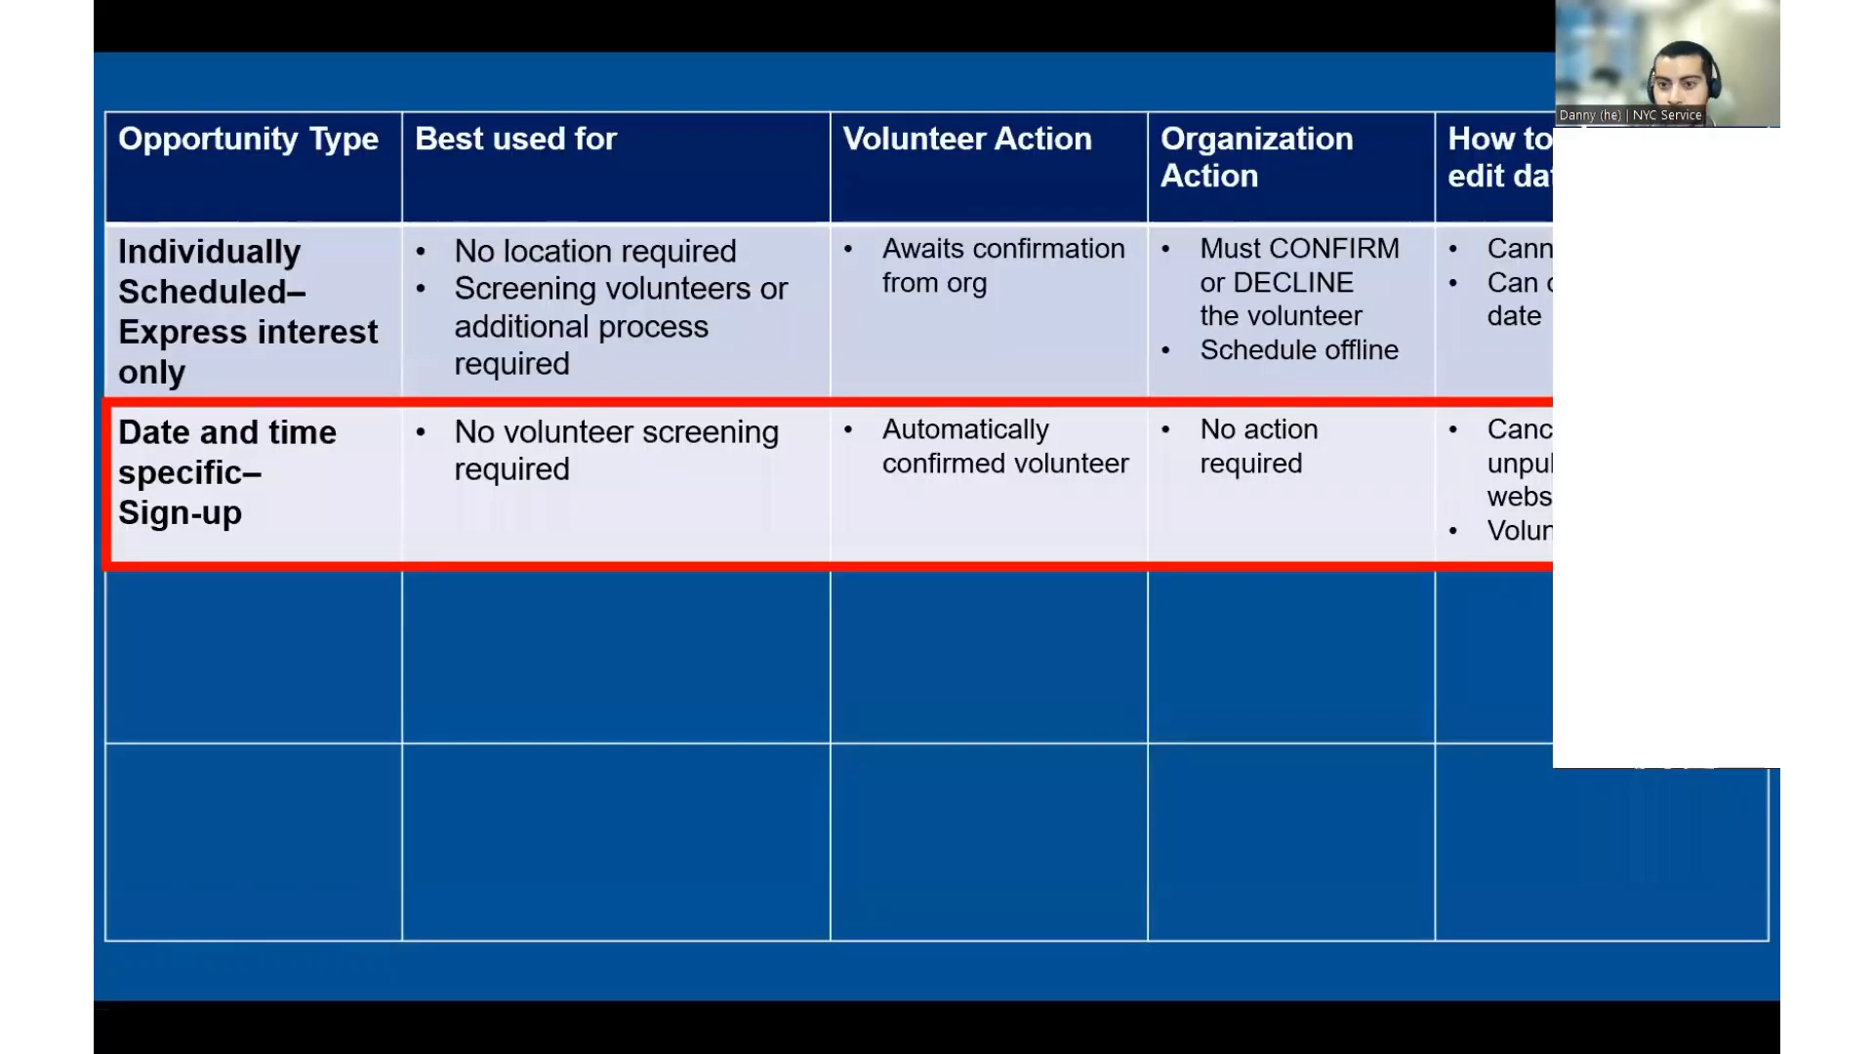
key(Right)
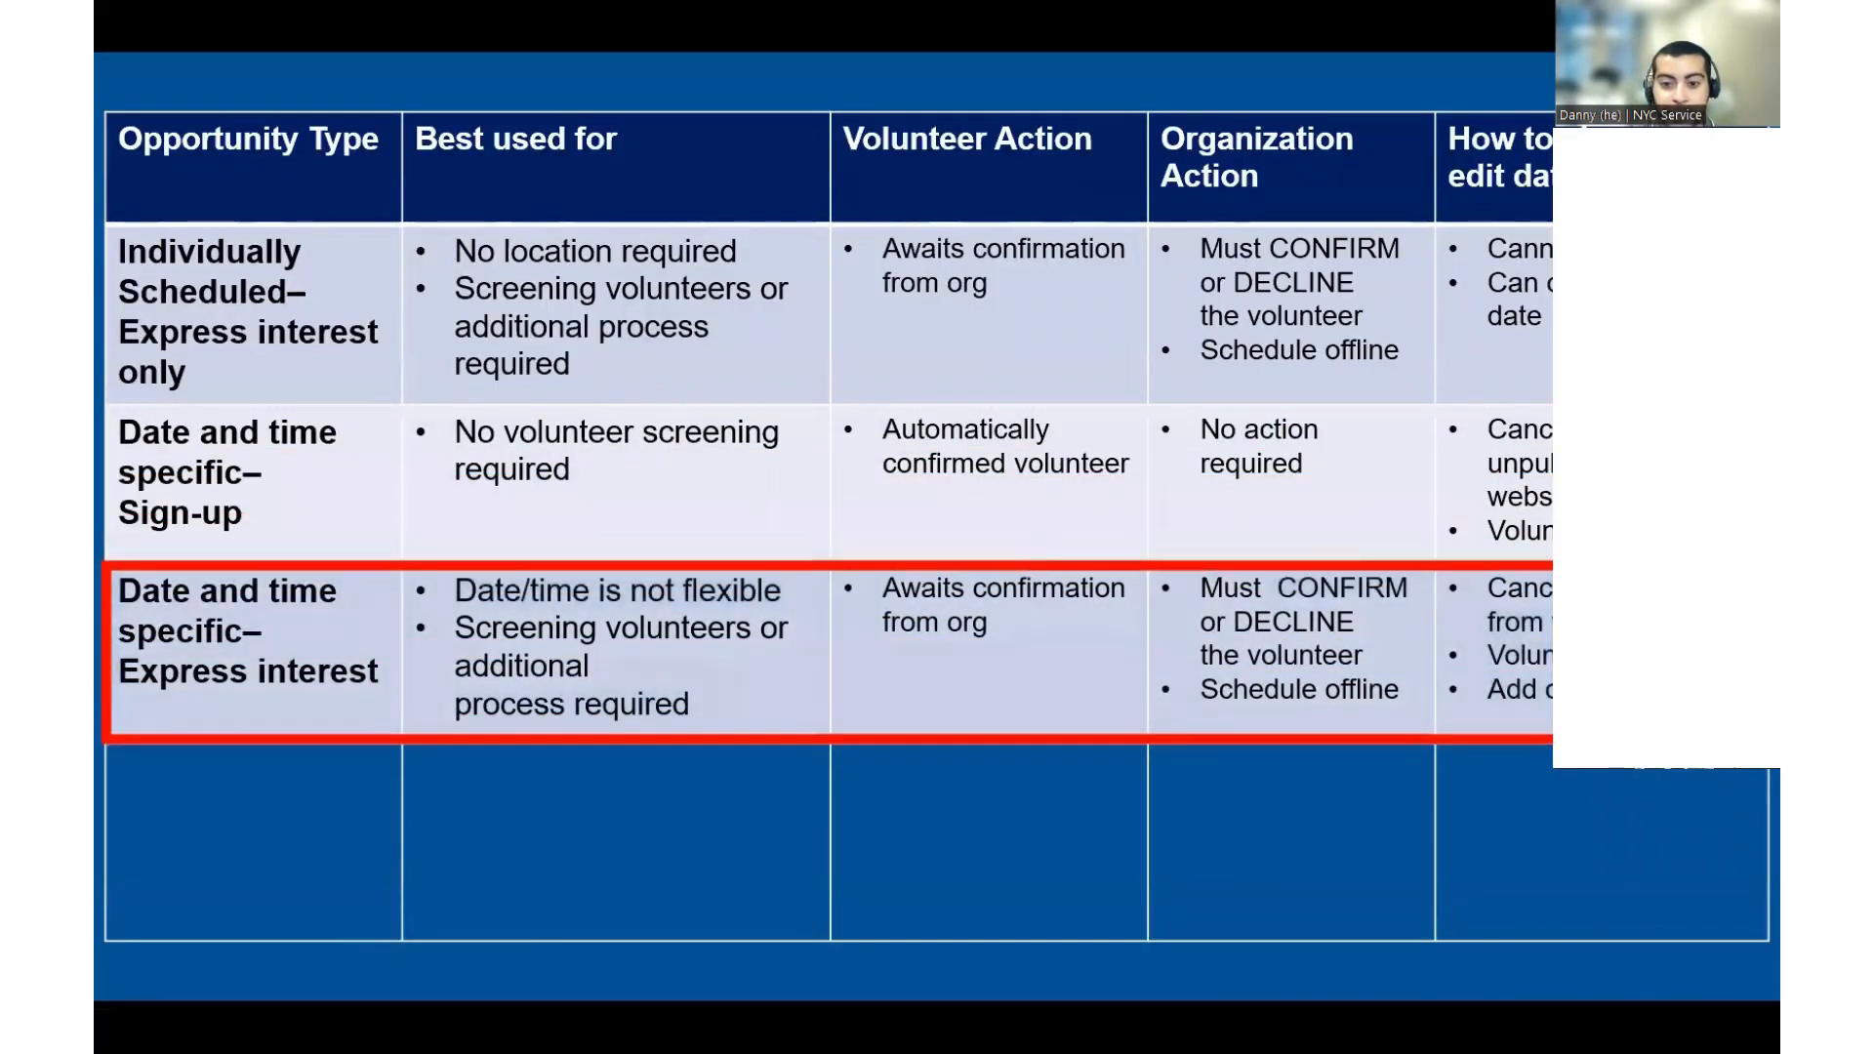